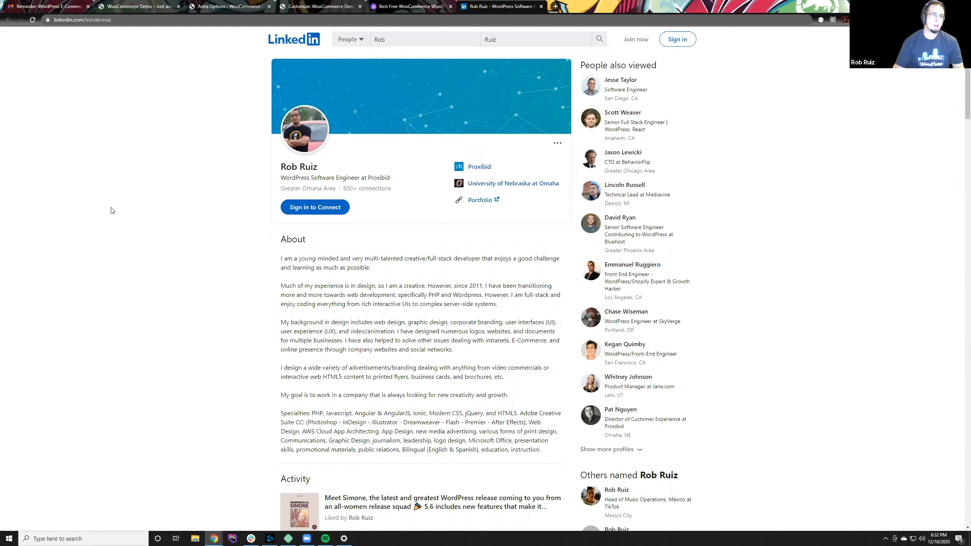
Step: Examine the LinkedIn profile's headline, page address and About section
drag(392, 189, 286, 167)
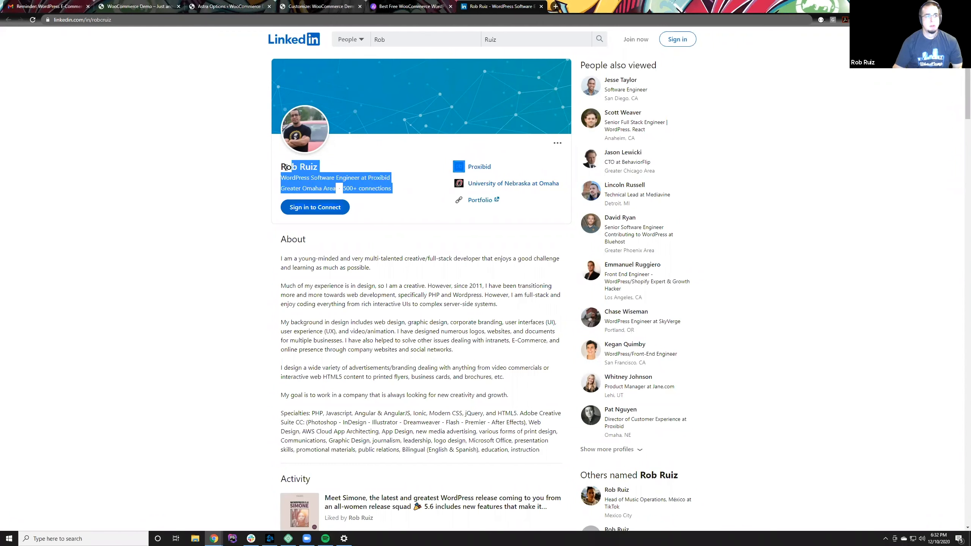
click(280, 167)
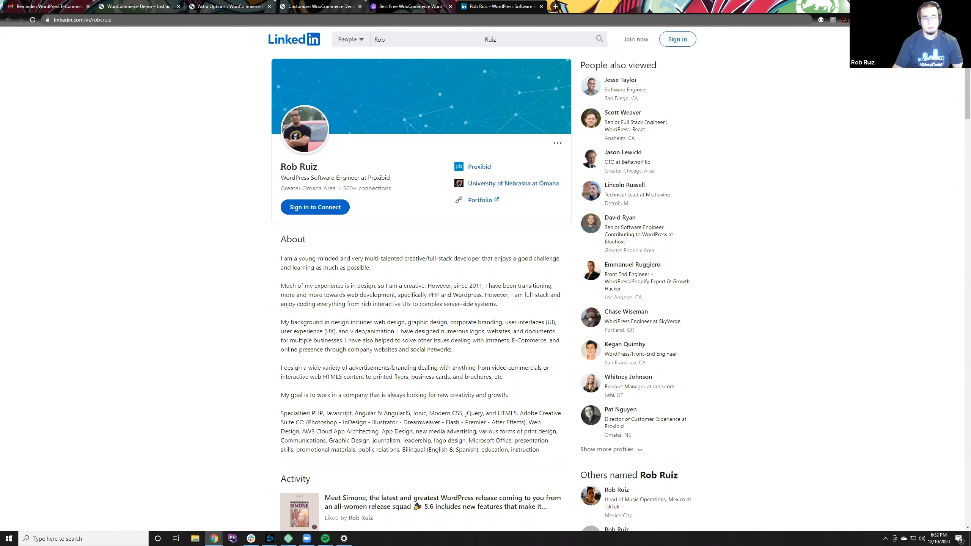
right_click(282, 167)
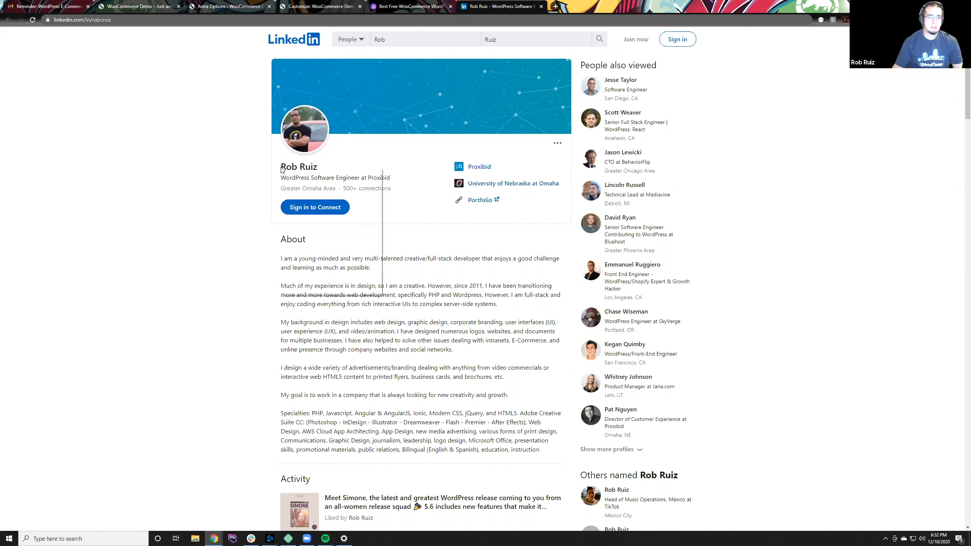
click(271, 169)
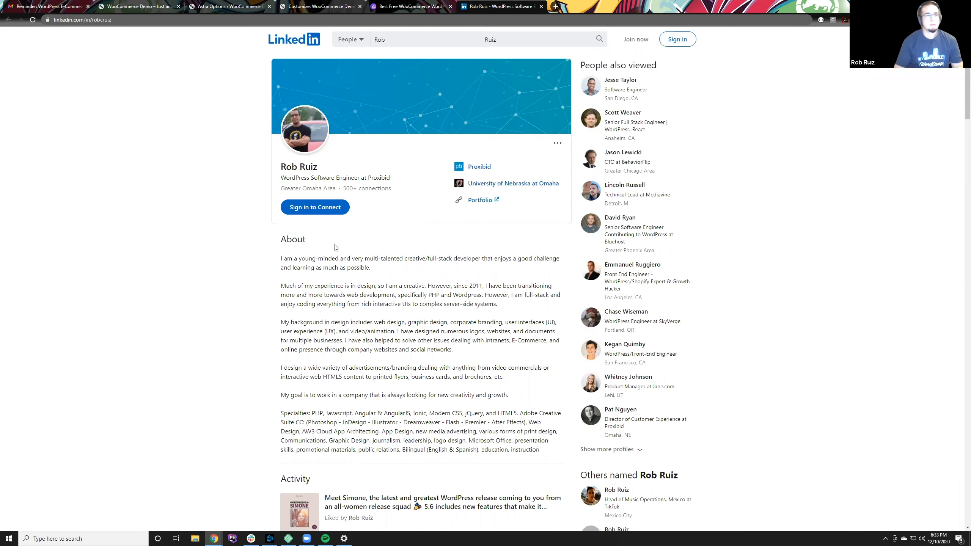
double_click(108, 20)
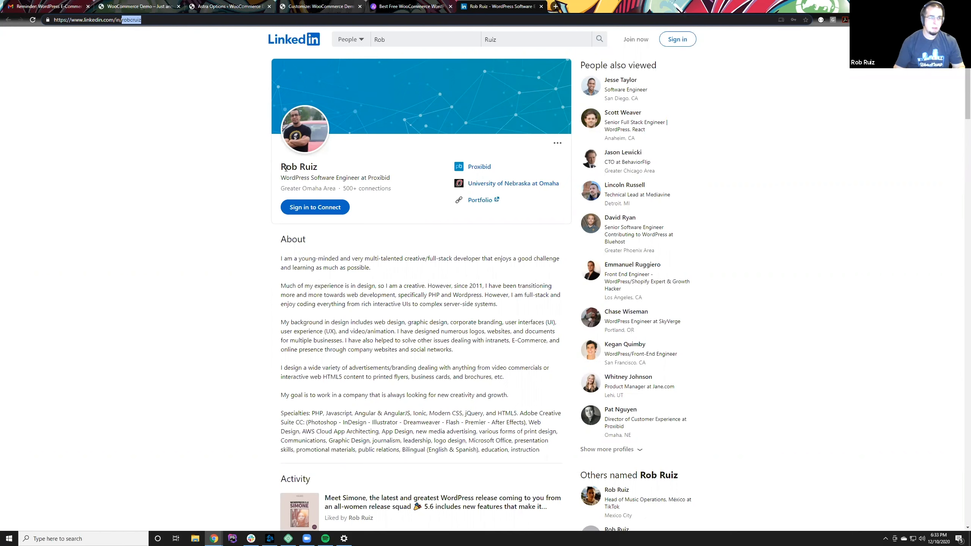
triple_click(286, 168)
click(226, 174)
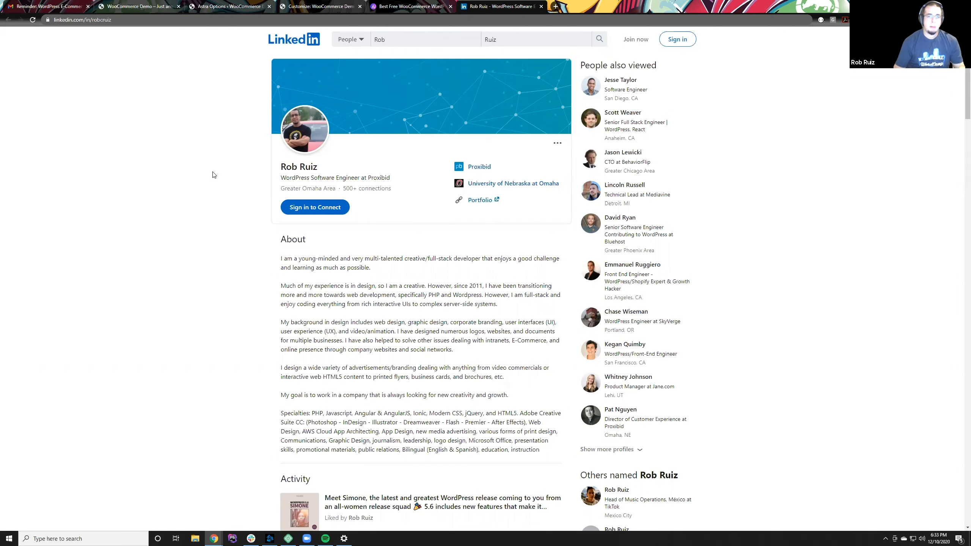
scroll(282, 285, down, 1)
scroll(282, 286, up, 1)
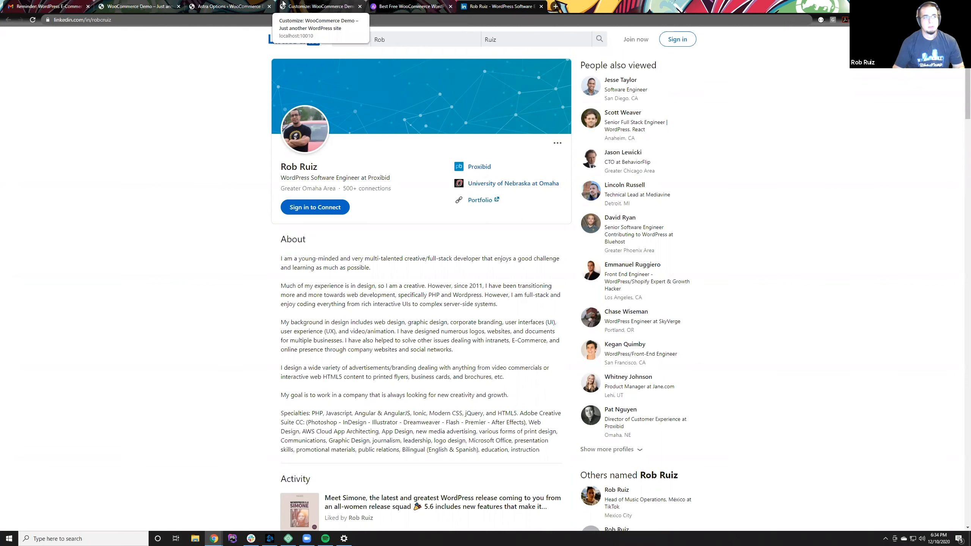
Step: View the WooCommerce Demo site's home page and examine its localhost address
click(156, 4)
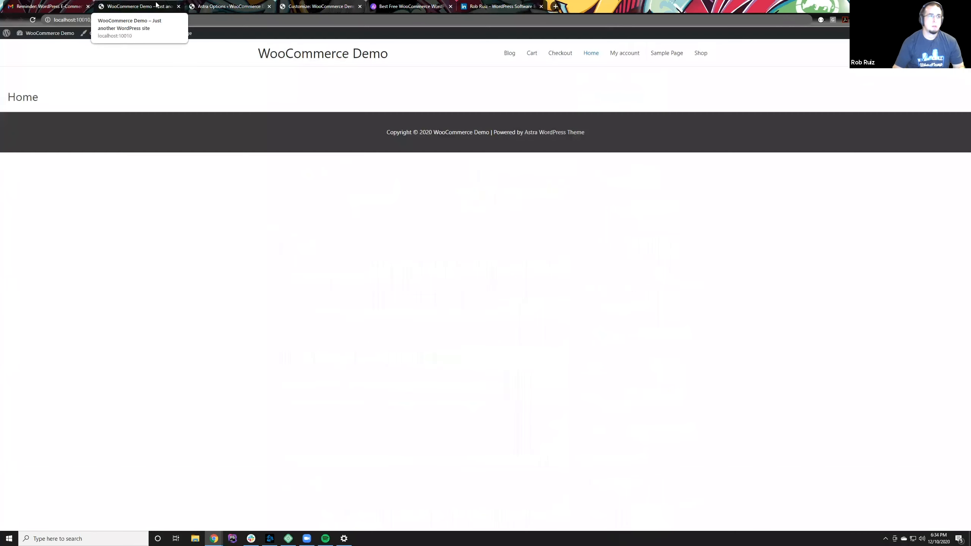
click(221, 3)
click(163, 4)
mouse_move(54, 20)
mouse_down()
mouse_move(154, 19)
mouse_move(50, 20)
mouse_up()
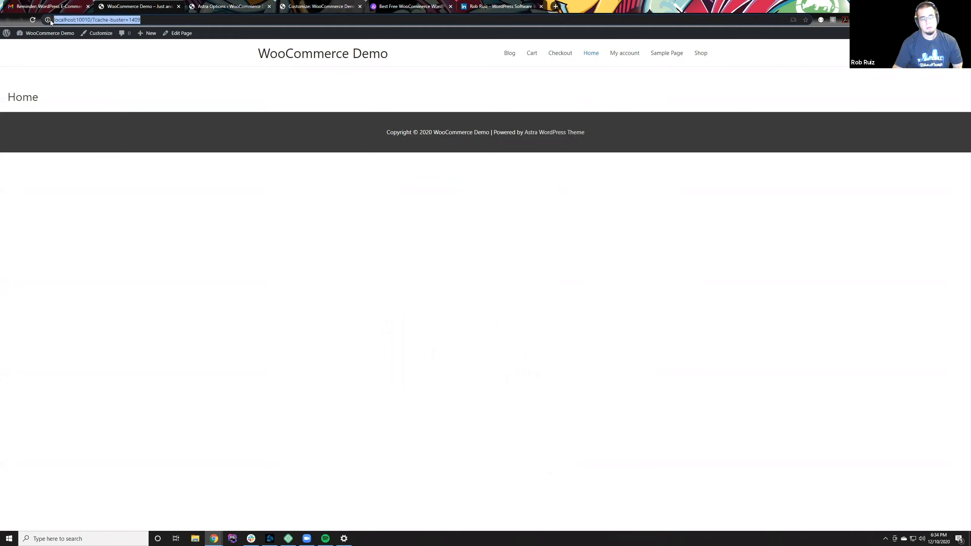
click(55, 20)
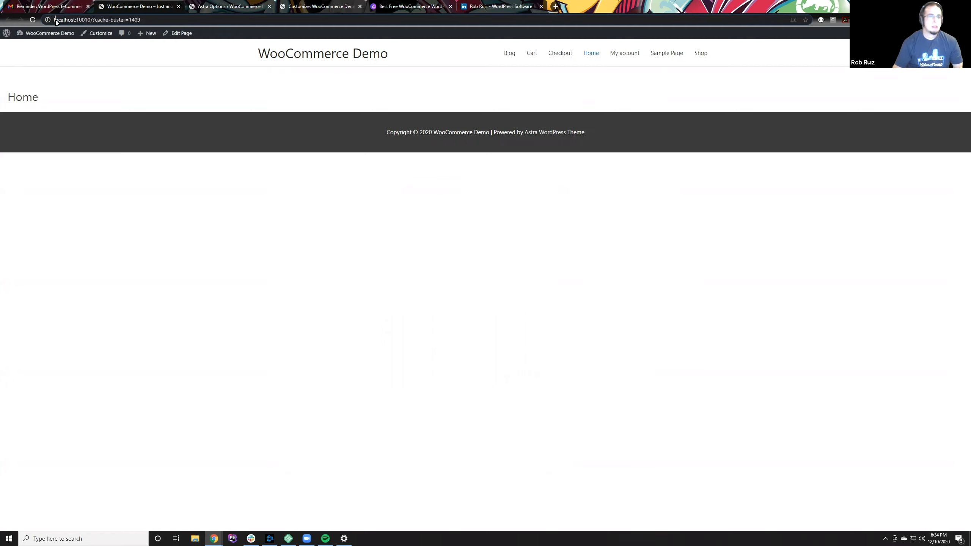
drag(91, 19, 144, 22)
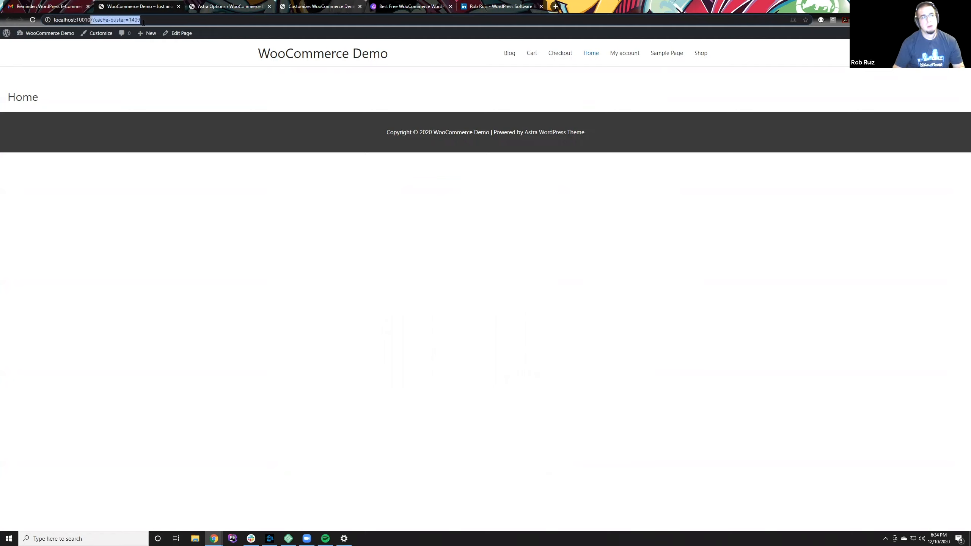
Step: Review the installed plugins and the installed themes in the demo site's WordPress admin
click(212, 7)
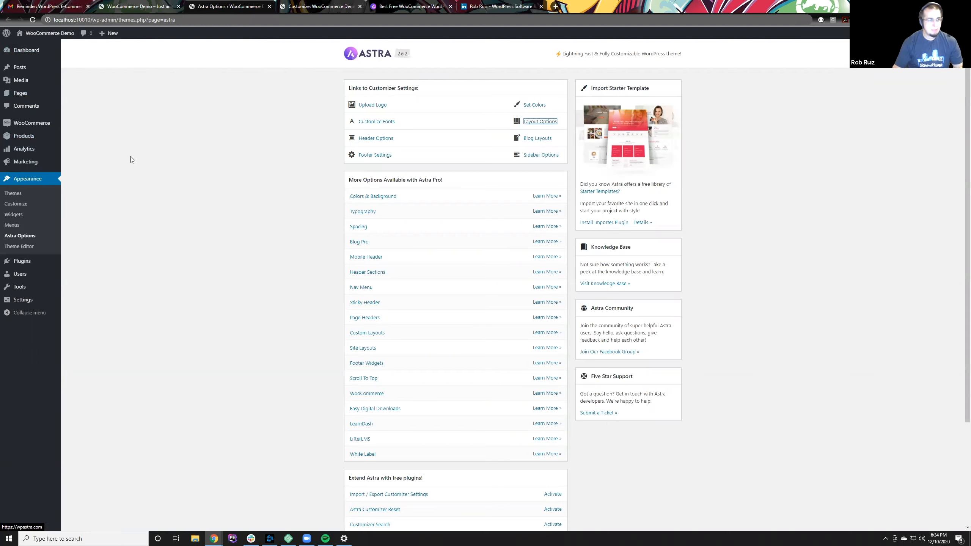
mouse_move(27, 100)
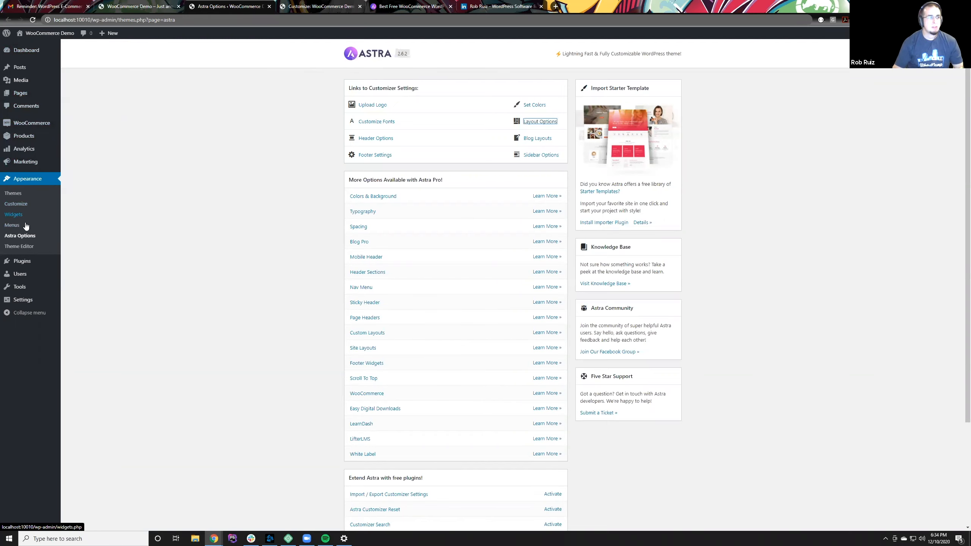
click(28, 262)
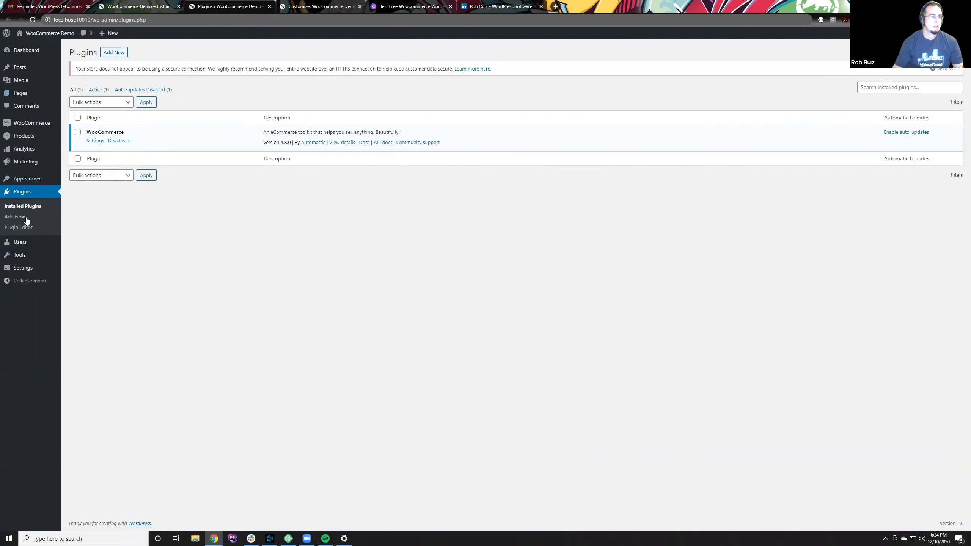
mouse_move(38, 185)
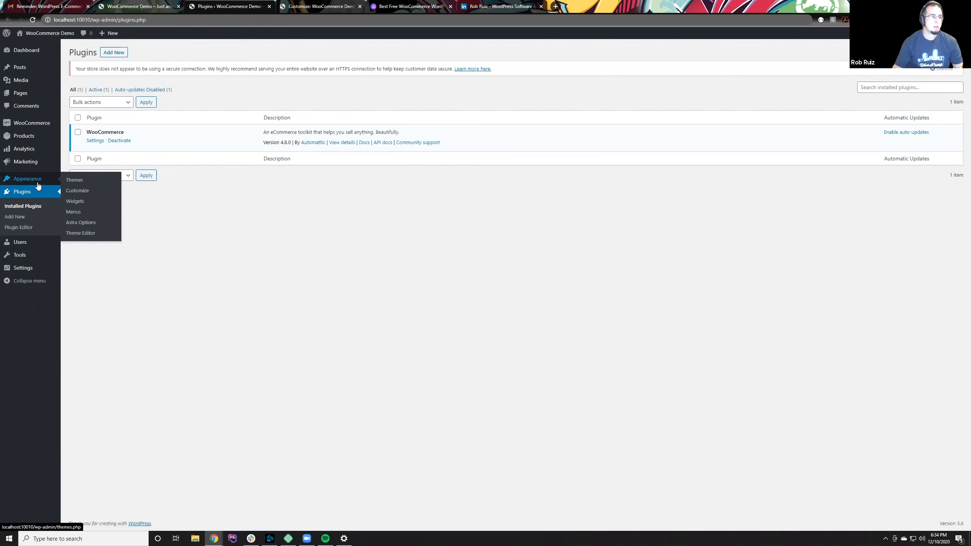
click(64, 182)
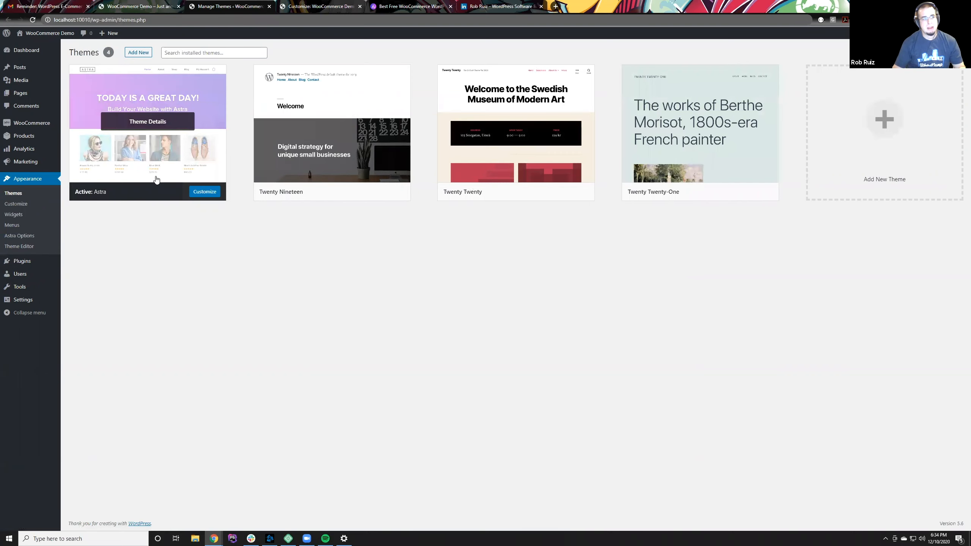
Step: Compare the demo site's public home page with the Themes page in its admin
click(152, 3)
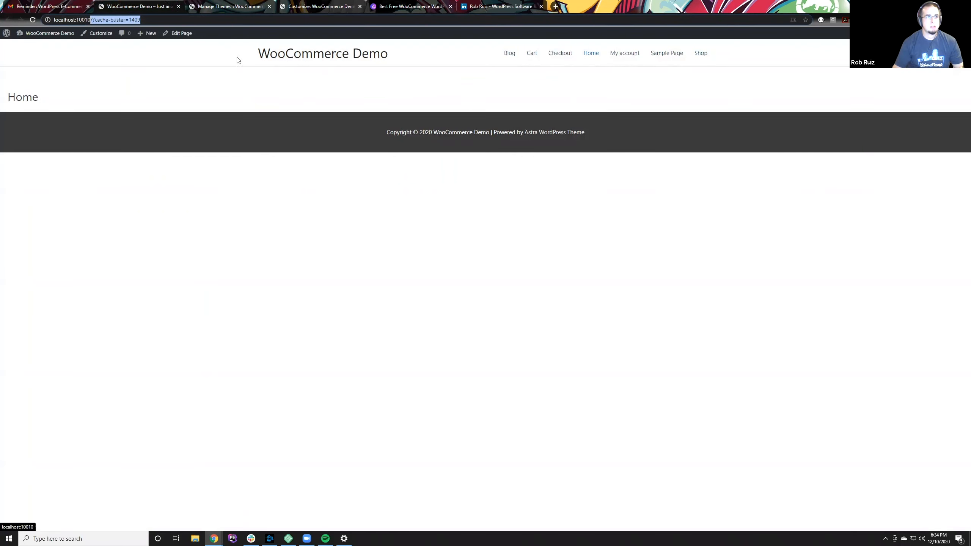
click(224, 4)
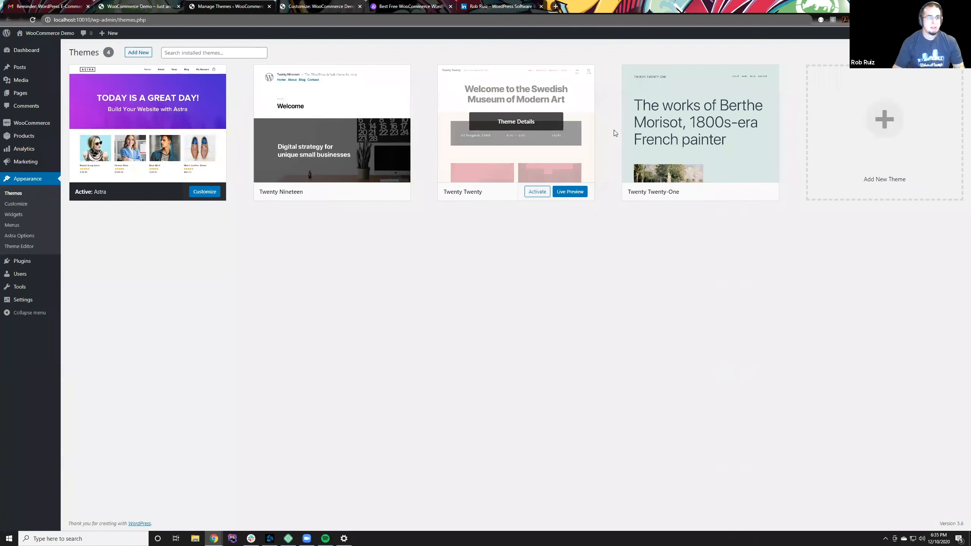
click(146, 3)
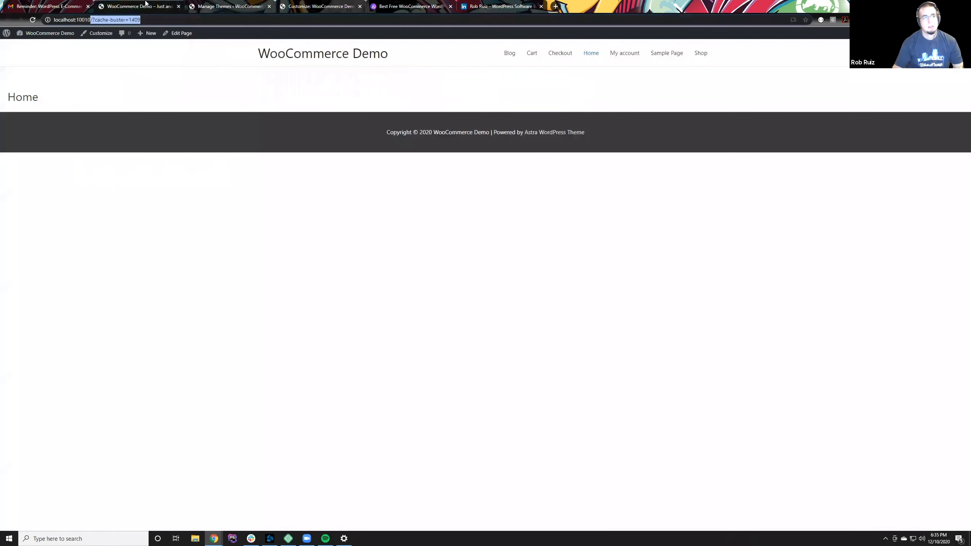
drag(596, 138, 338, 84)
click(362, 90)
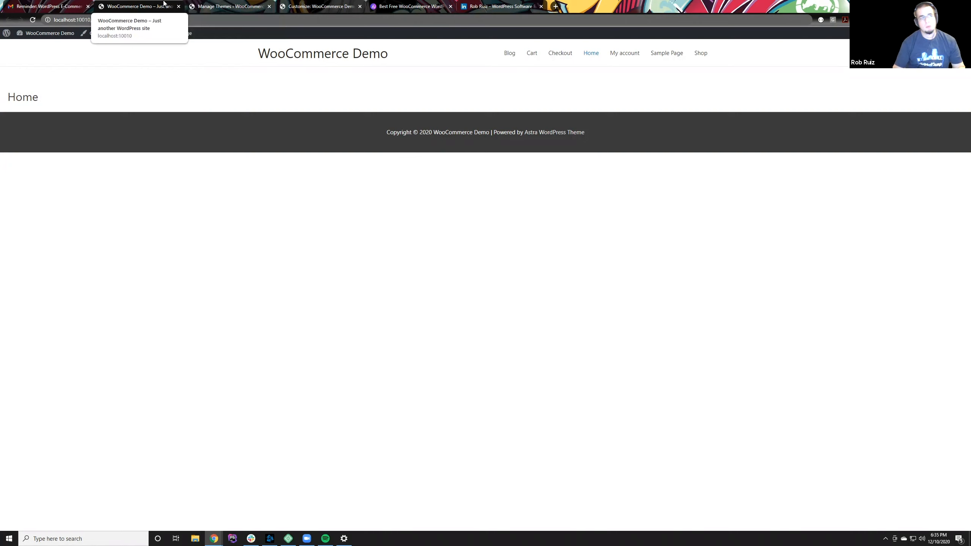
click(207, 4)
click(181, 4)
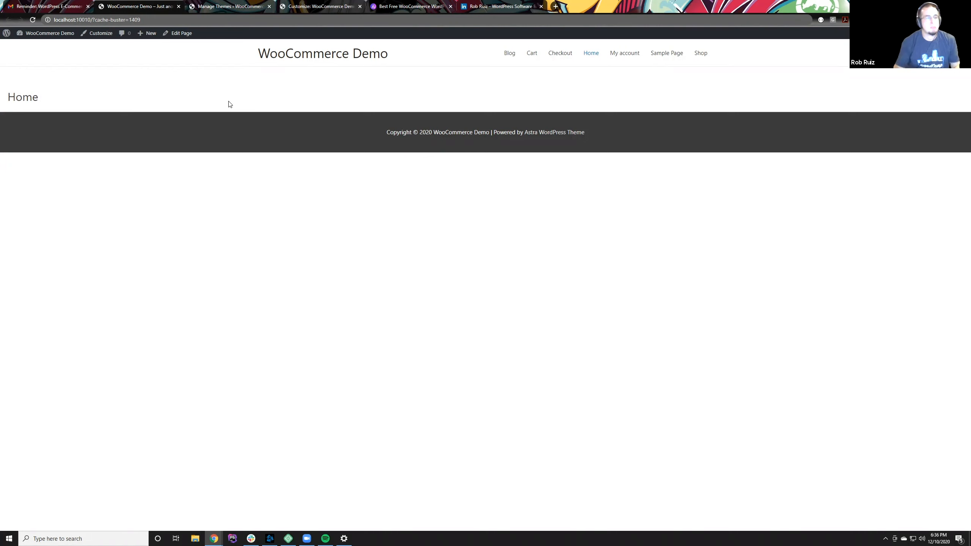
click(232, 3)
click(161, 3)
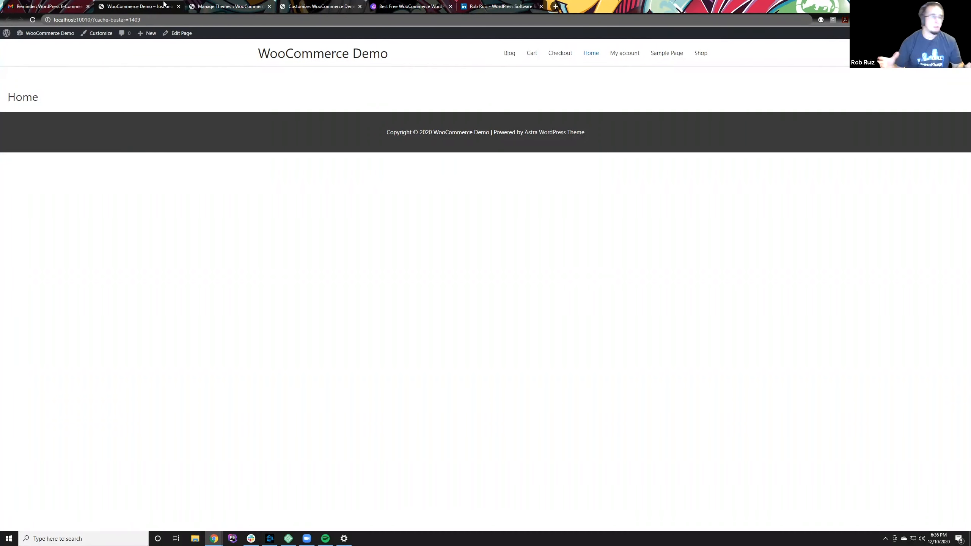
Step: Open the WooCommerce home in the site admin and start the Store details setup task
click(231, 5)
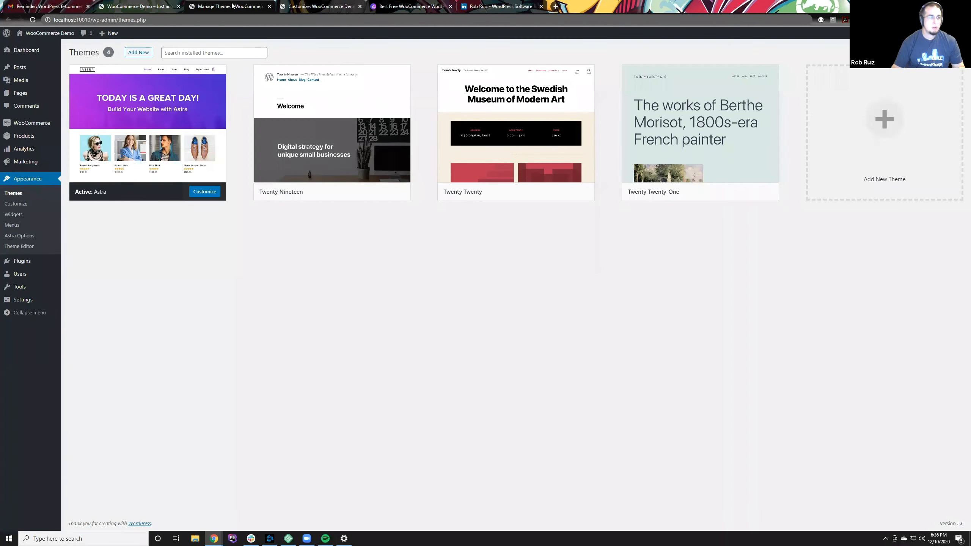
click(36, 126)
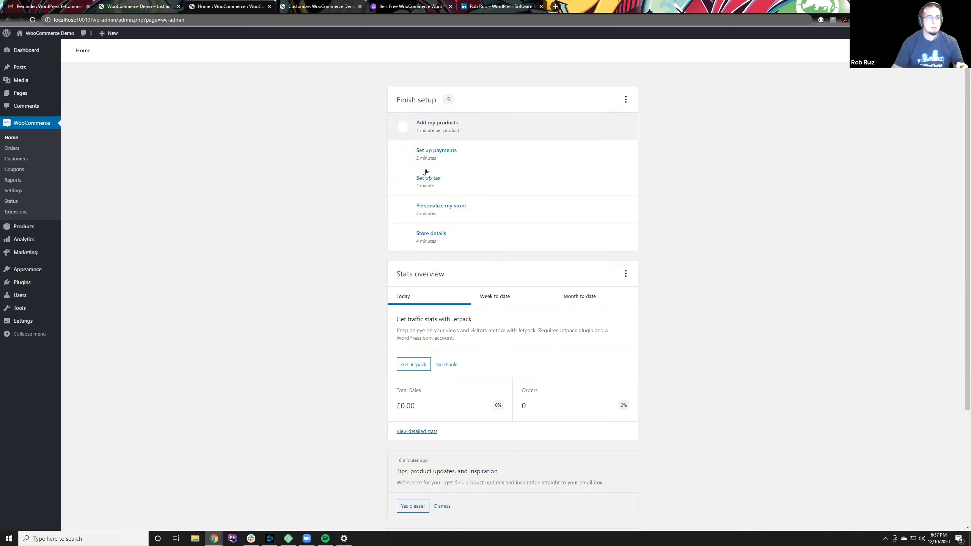
drag(447, 100, 454, 101)
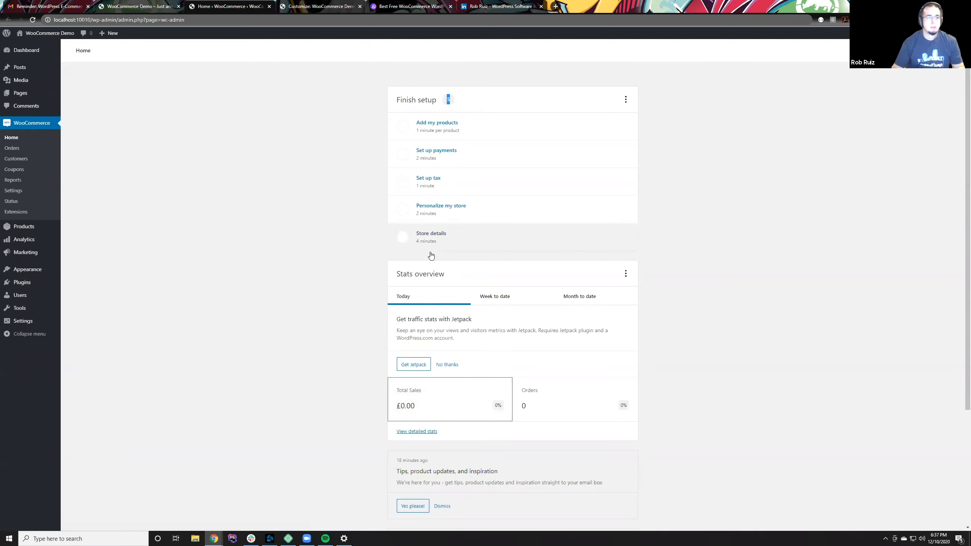
click(431, 237)
click(435, 127)
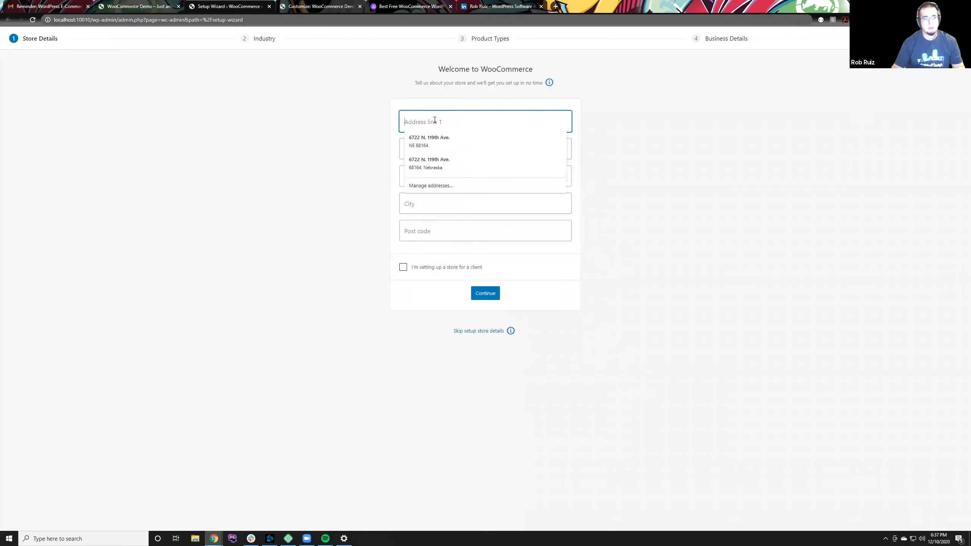
click(358, 127)
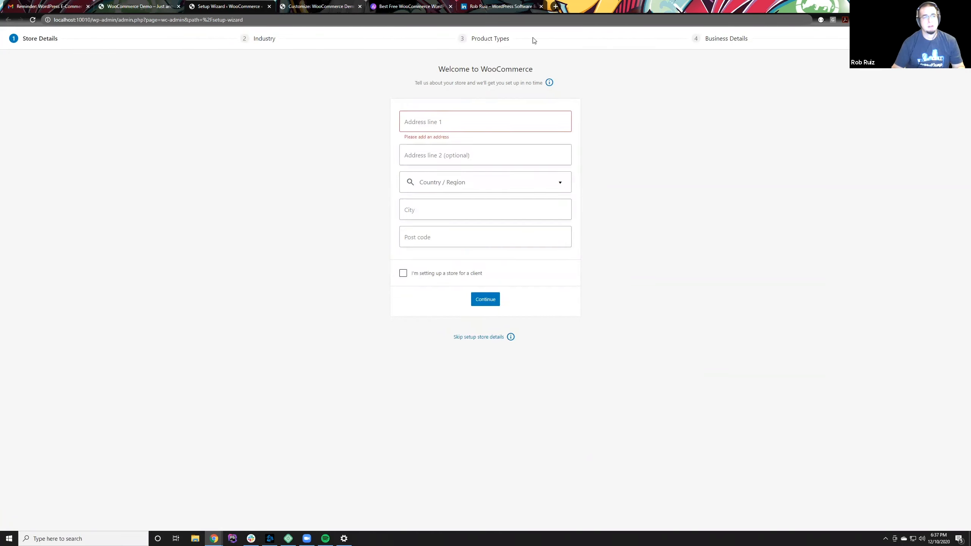
Step: Search the web for "do space address" in a new tab and copy the street address from the result
click(555, 7)
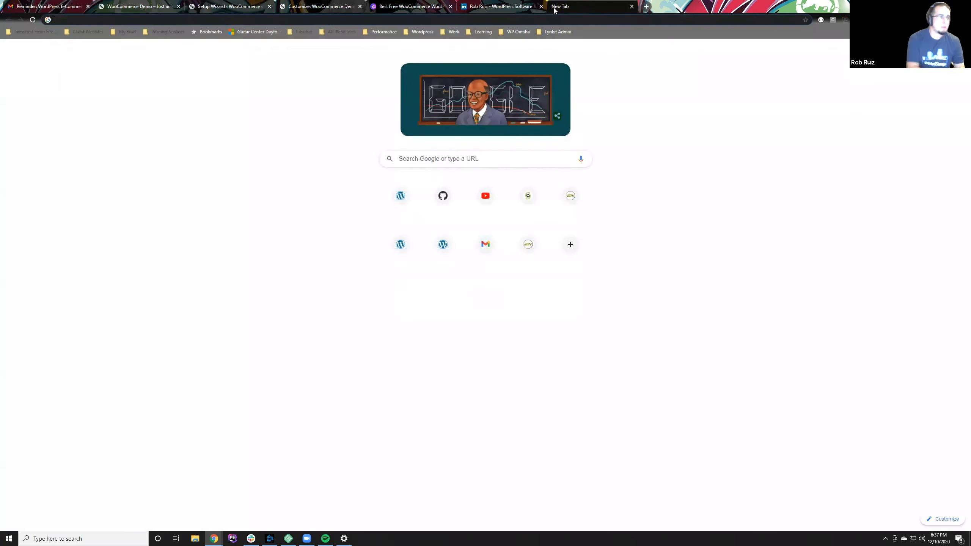
text(do)
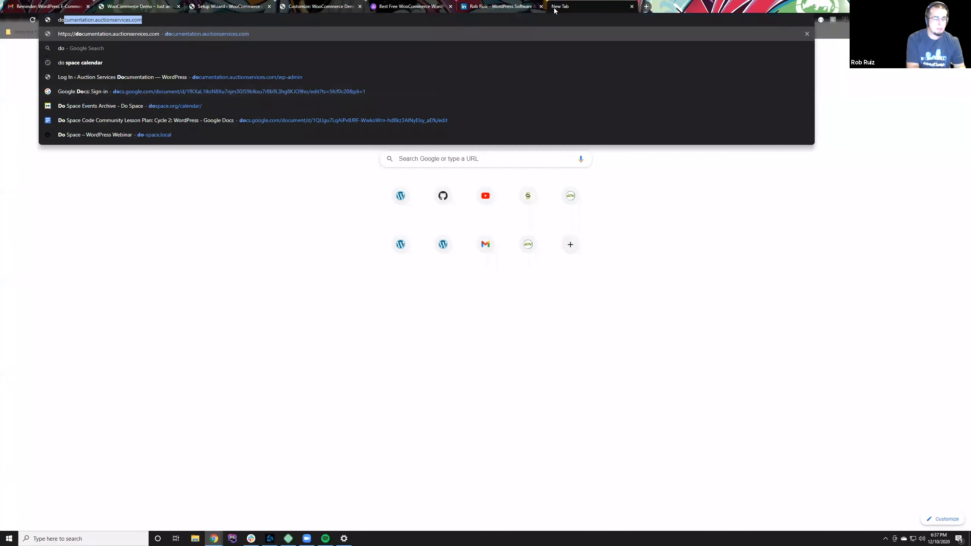
text( space address)
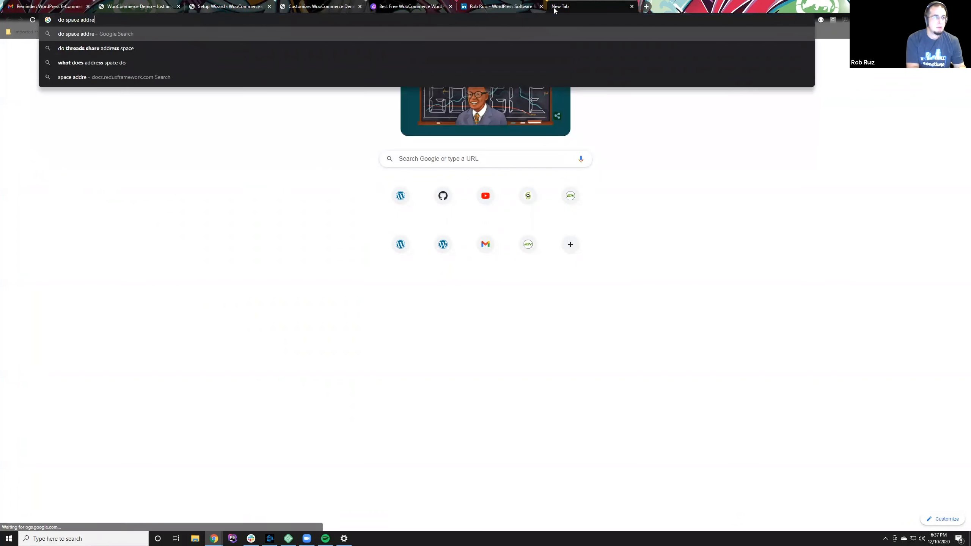
key(Return)
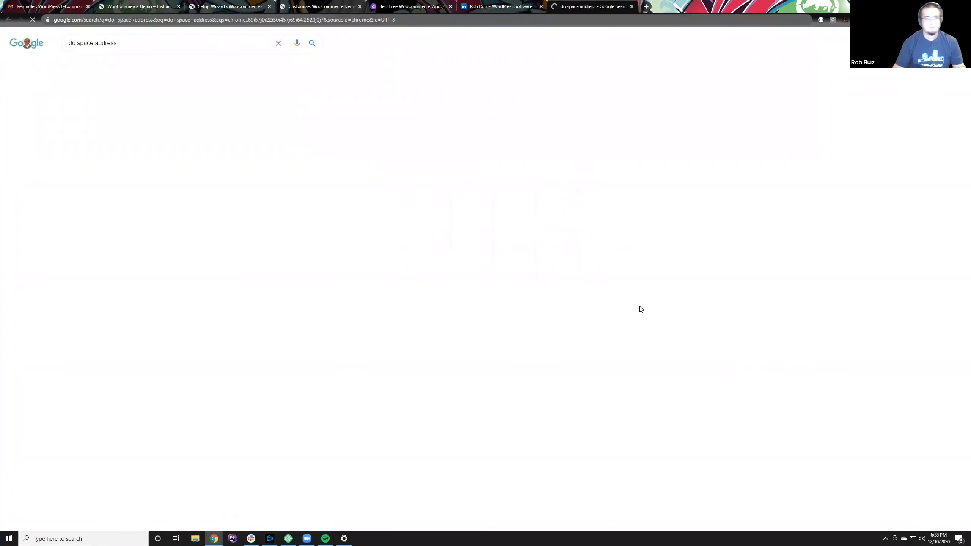
drag(68, 108, 150, 108)
key(ctrl+c)
Step: Paste the copied street address into Address line 1 of the WooCommerce setup wizard's store details
key(ctrl+shift+Tab)
key(ctrl+shift+Tab)
key(ctrl+shift+Tab)
key(ctrl+shift+Tab)
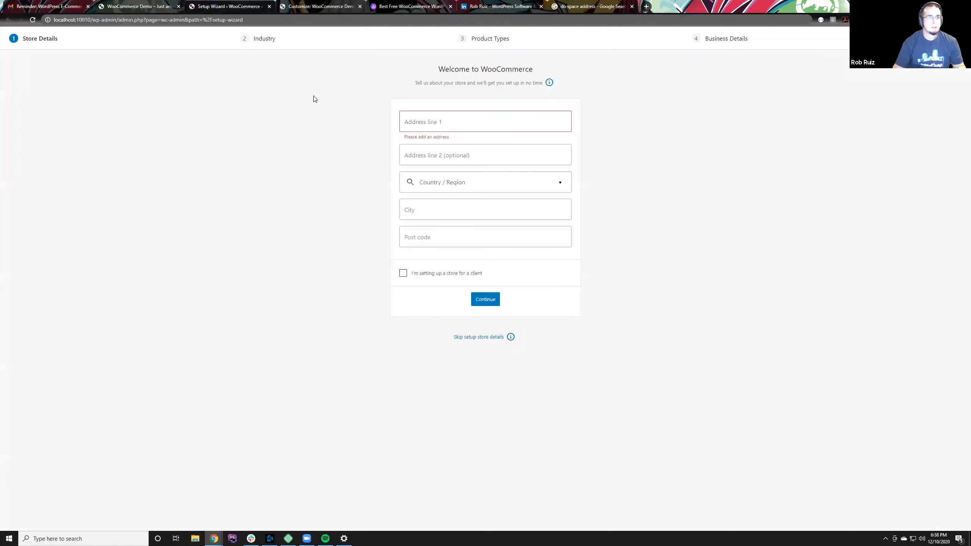
click(405, 121)
key(ctrl+v)
click(578, 3)
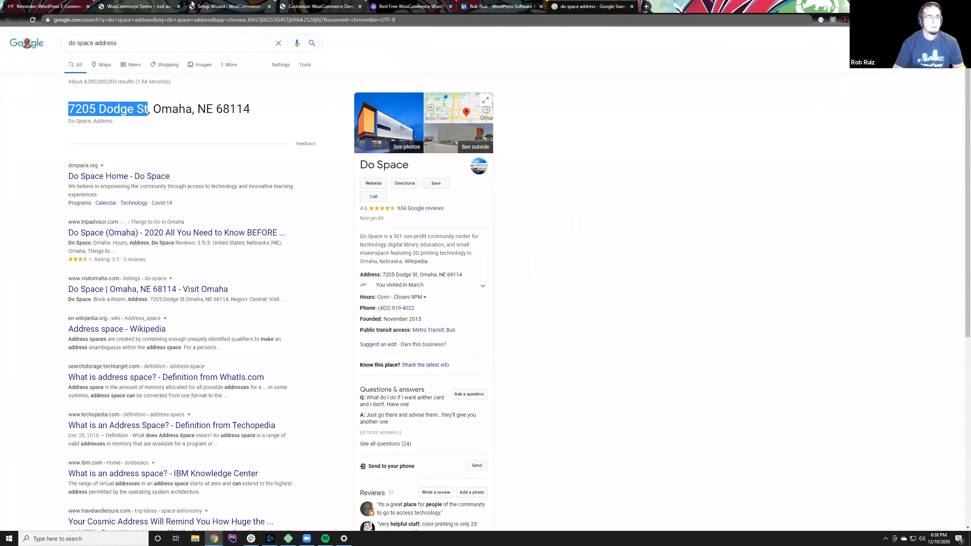
click(168, 4)
click(233, 3)
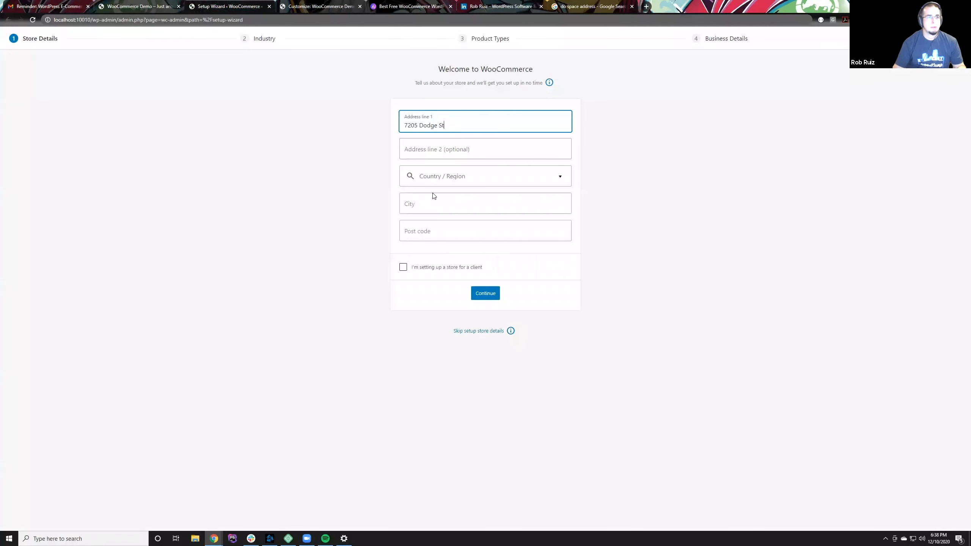
Step: Fill the empty country, city and post code fields of the store details with the browser's saved address suggestion
click(447, 176)
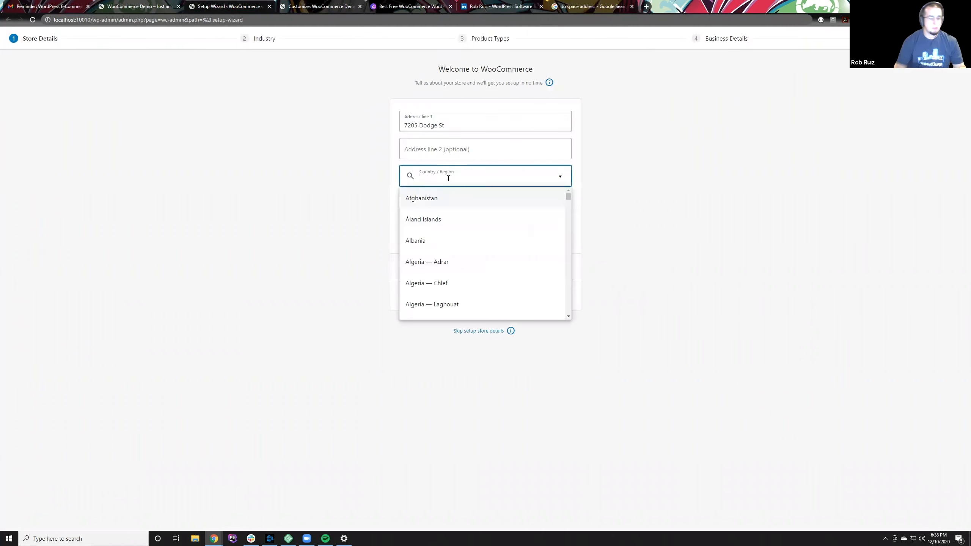
text(uni)
click(446, 203)
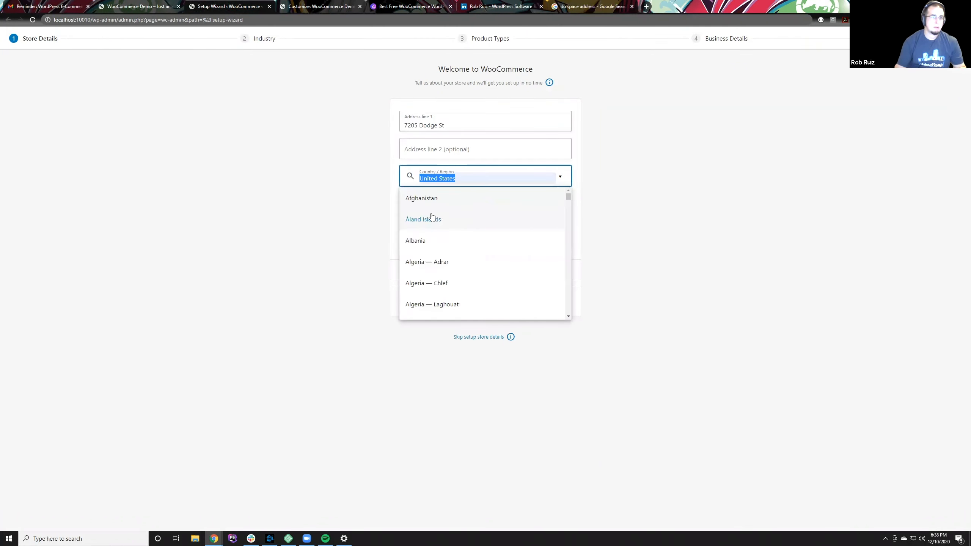
click(449, 179)
click(464, 199)
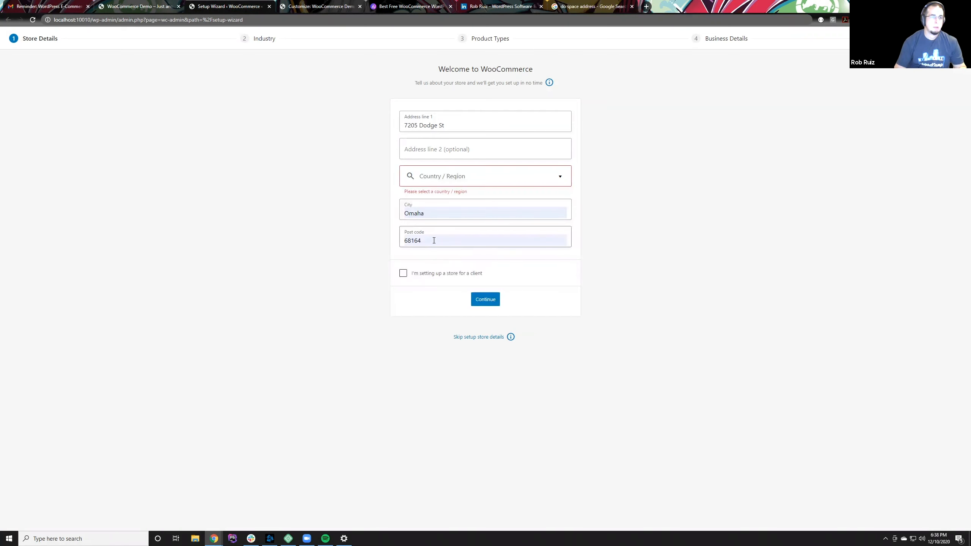
Step: Copy the postal code from the Do Space address search result and replace the store's Post code with it
click(134, 3)
click(228, 4)
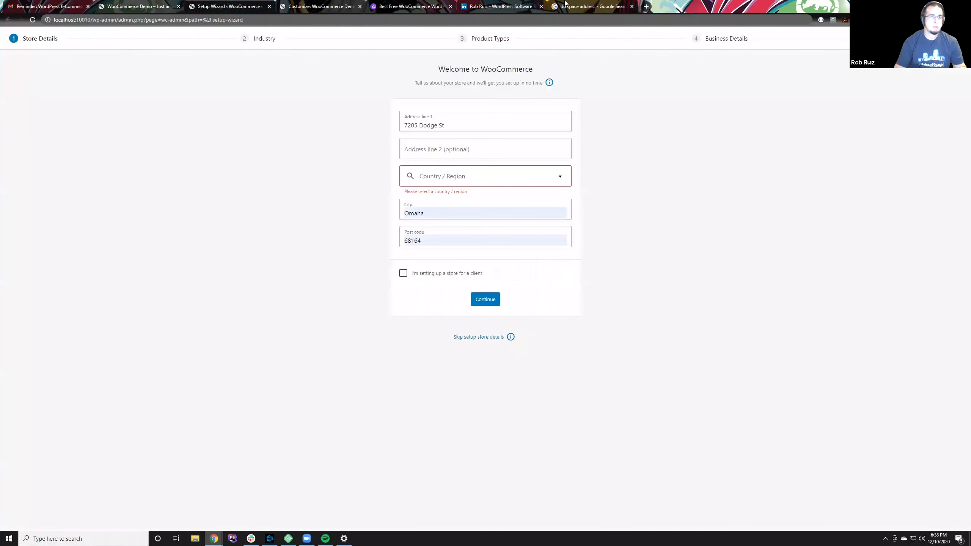
click(565, 4)
double_click(219, 108)
key(ctrl+c)
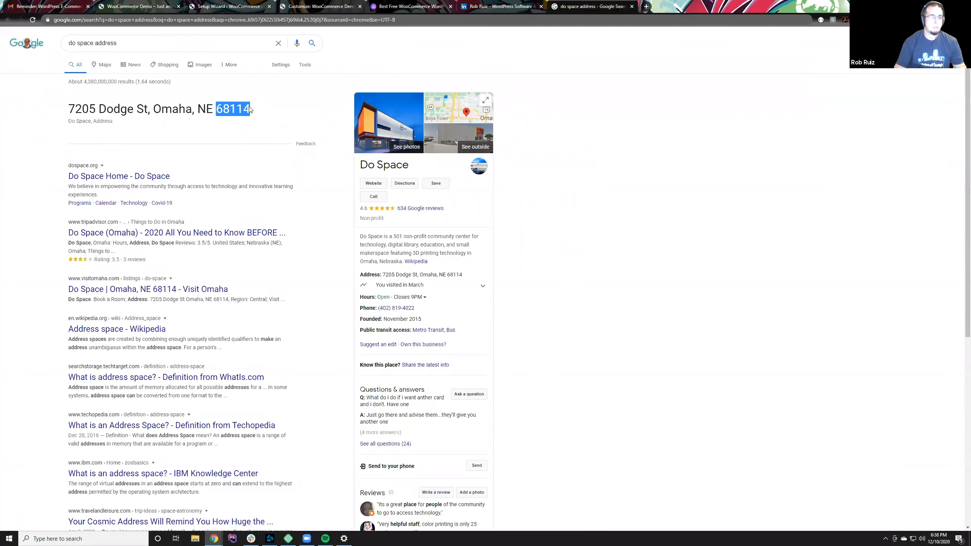
click(216, 4)
click(436, 233)
key(ctrl+v)
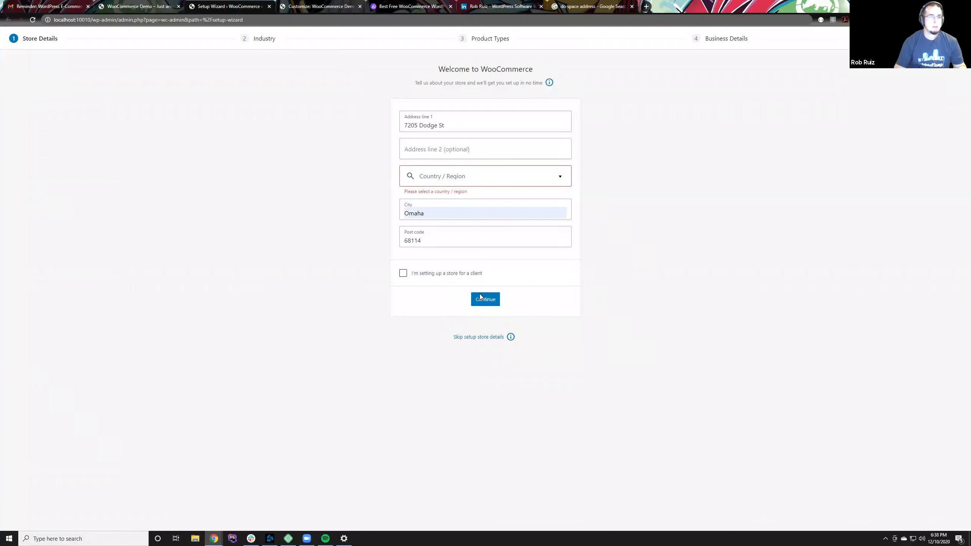
Step: Try to set Country / Region to United States using the browser's saved address suggestion
click(474, 179)
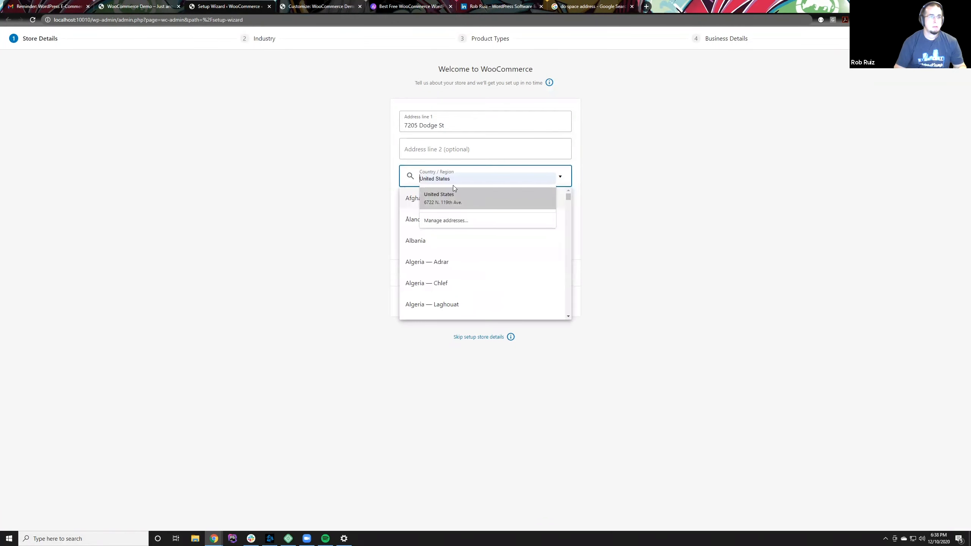
click(457, 194)
click(355, 193)
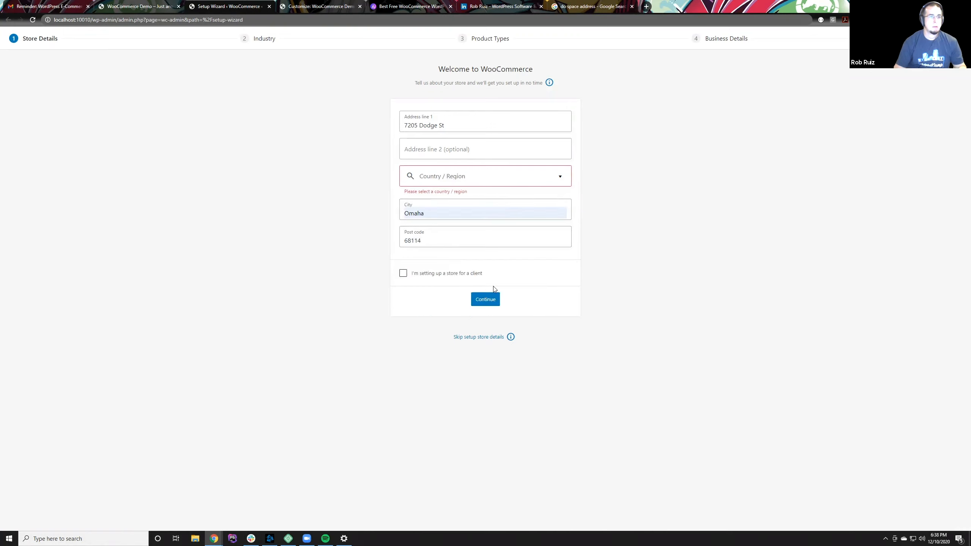
click(458, 178)
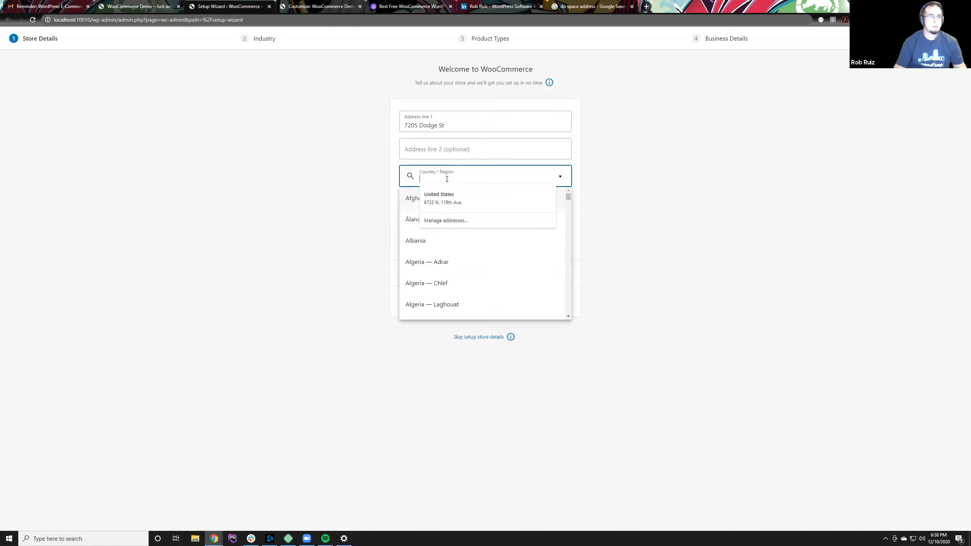
click(437, 200)
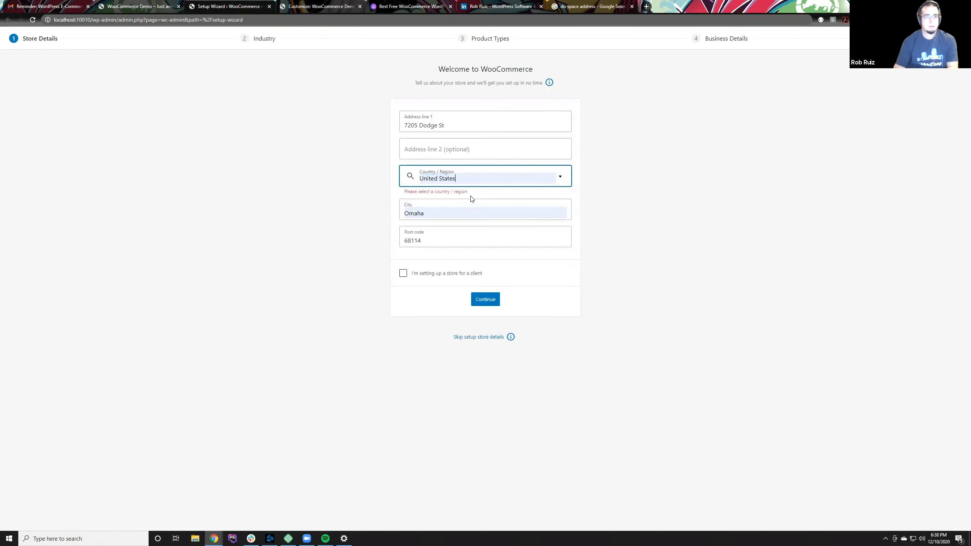
click(481, 205)
Step: Set Country / Region to United States (US) — Nebraska and submit the store details without opting in to usage tracking
click(482, 178)
scroll(494, 252, down, 20)
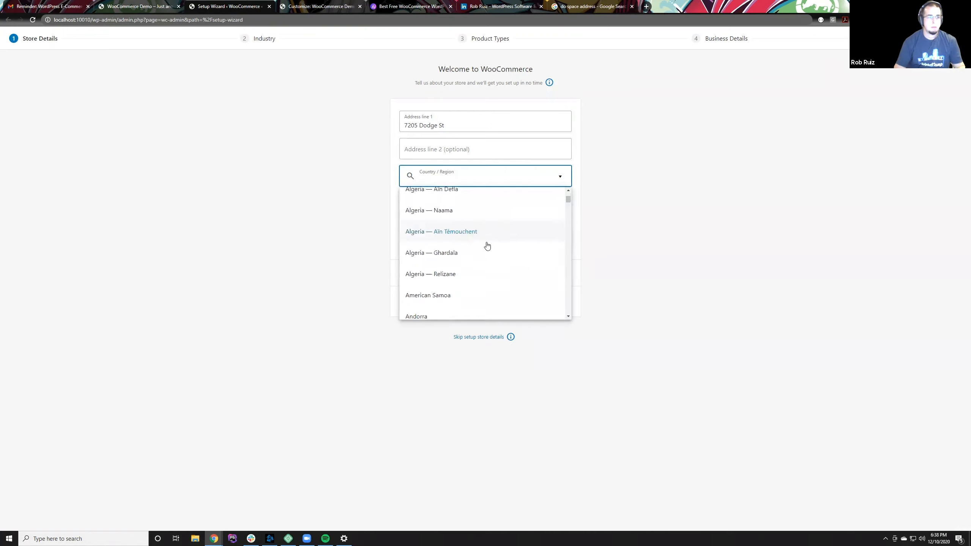
text(United States)
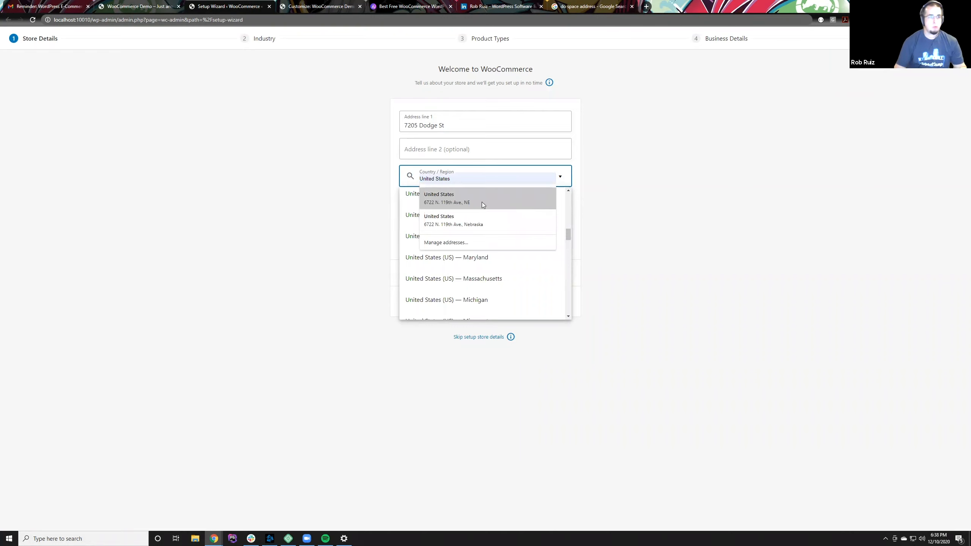
click(482, 201)
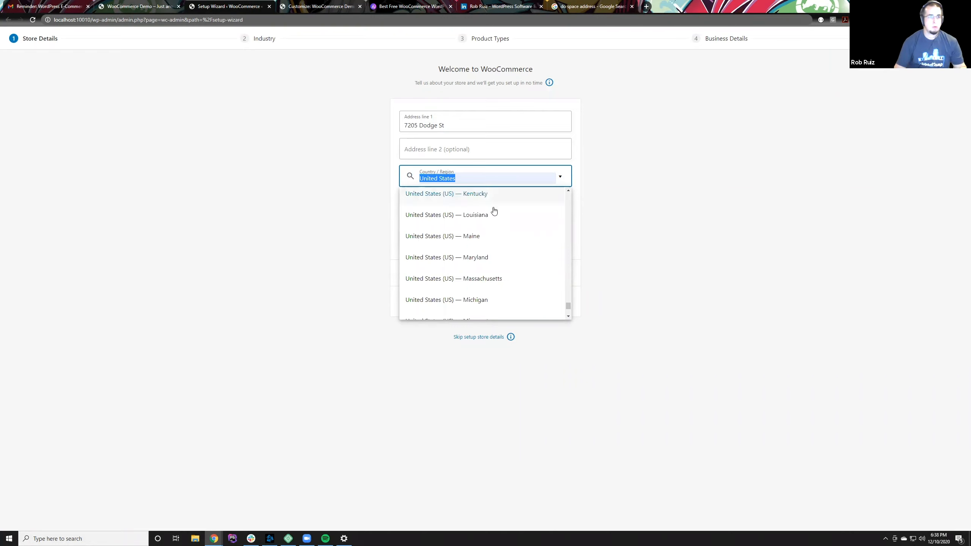
scroll(494, 269, down, 5)
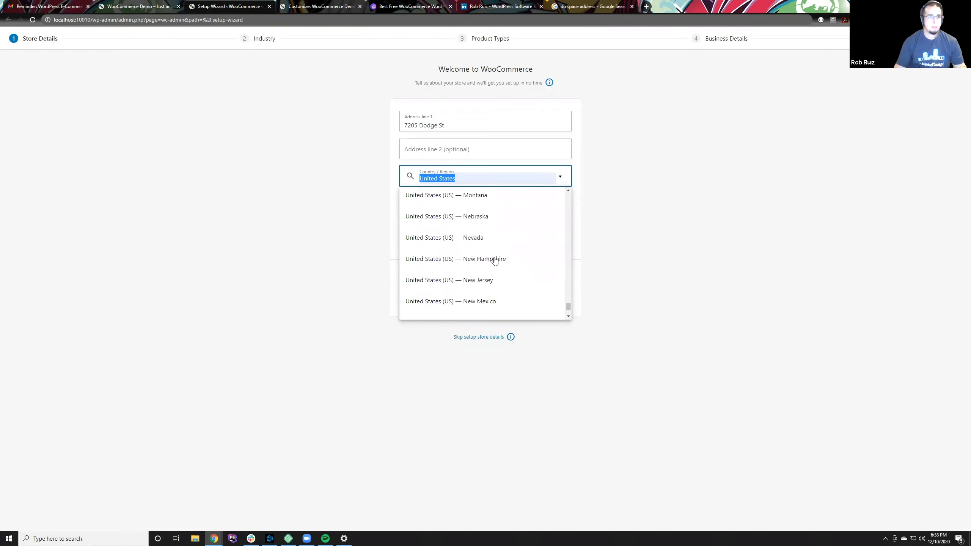
click(483, 223)
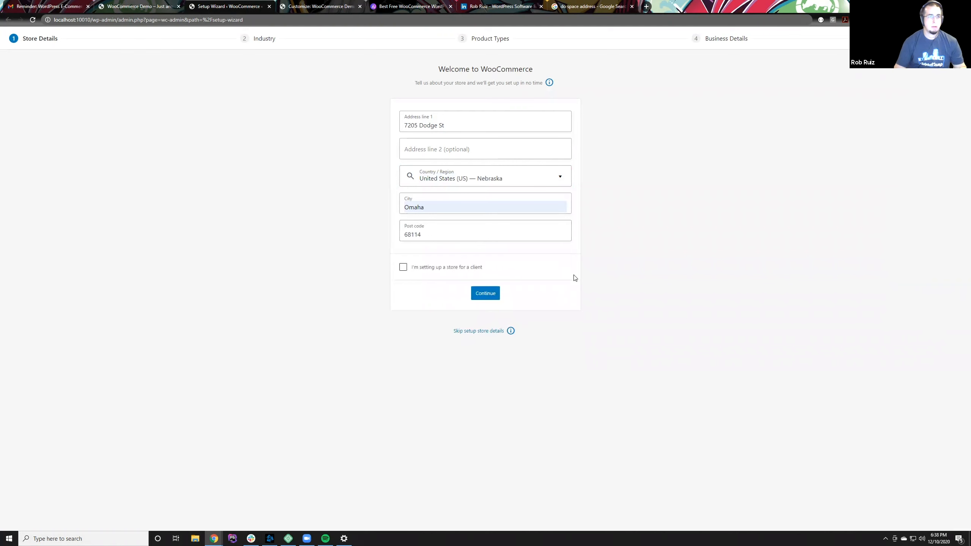
click(491, 297)
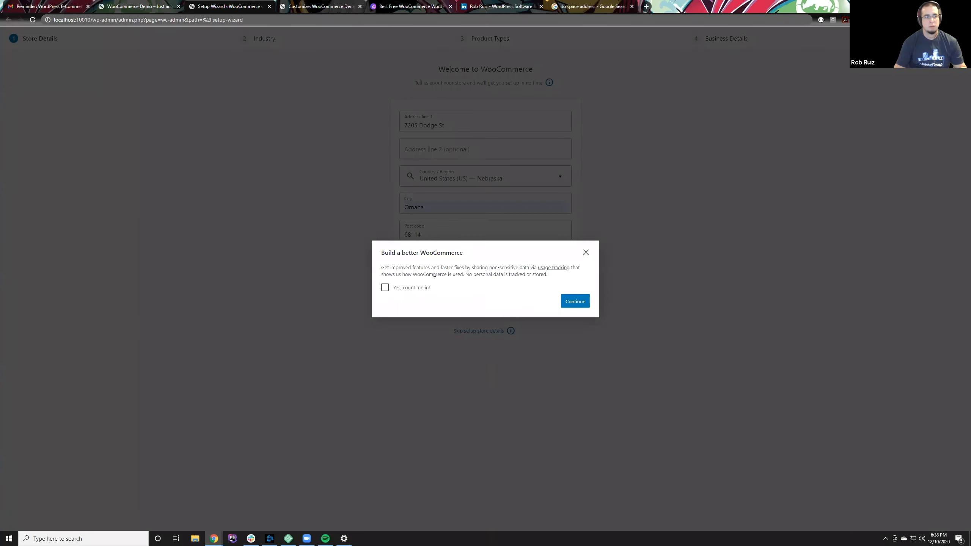
click(575, 301)
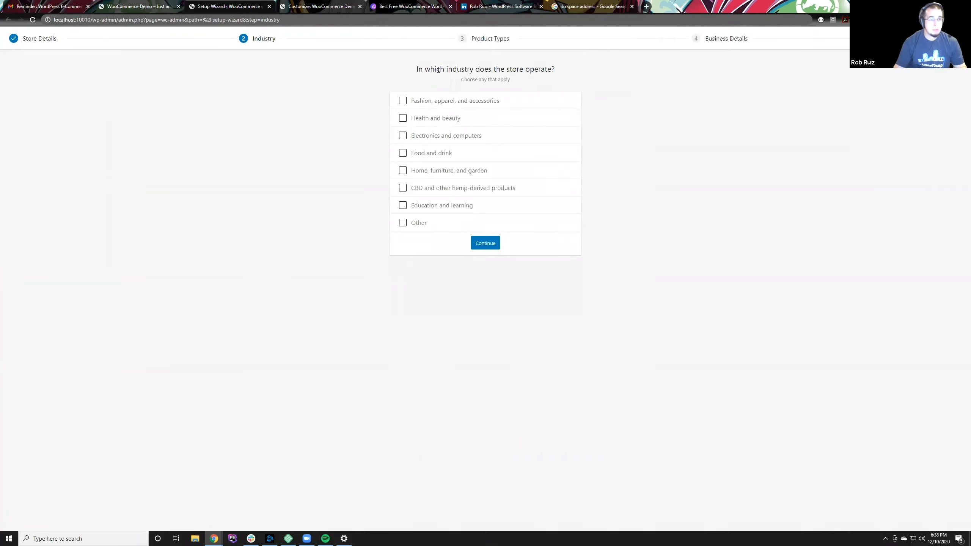
Step: Choose Electronics and computers as the store's industry and continue to the product types
drag(416, 69, 580, 72)
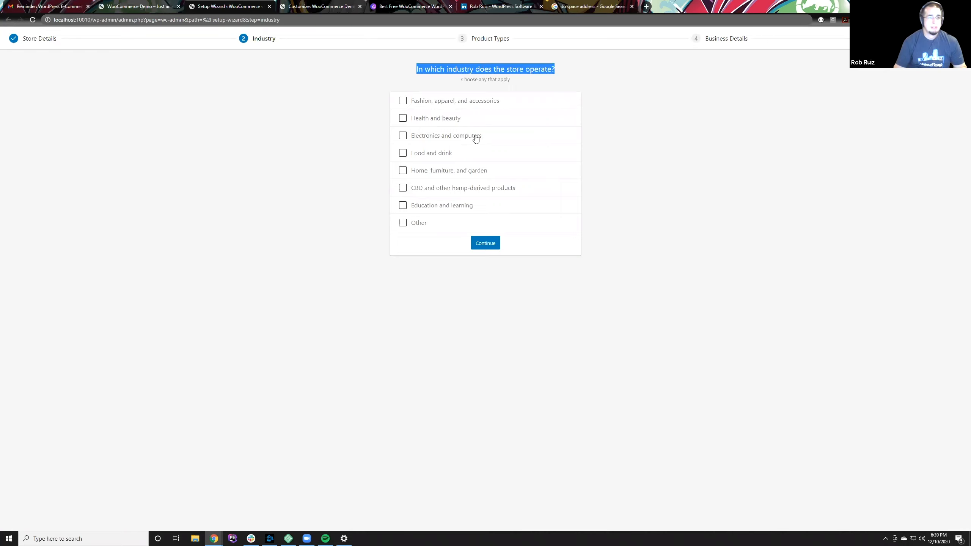
triple_click(456, 140)
click(403, 135)
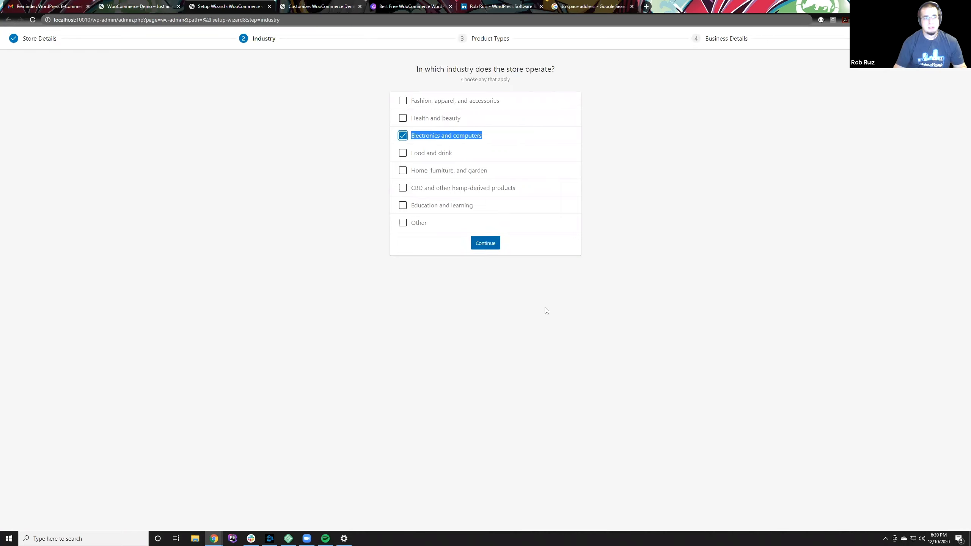
click(489, 243)
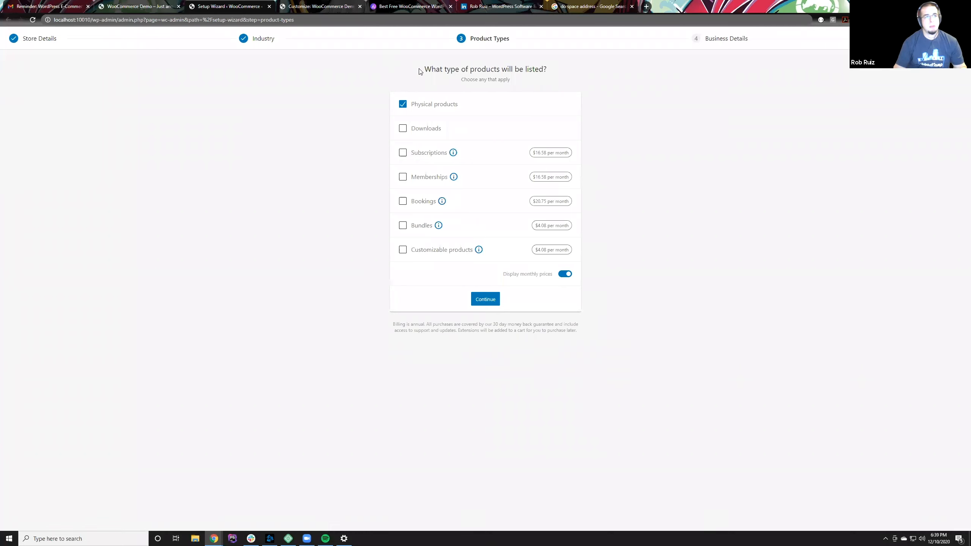
drag(419, 72, 570, 68)
click(380, 109)
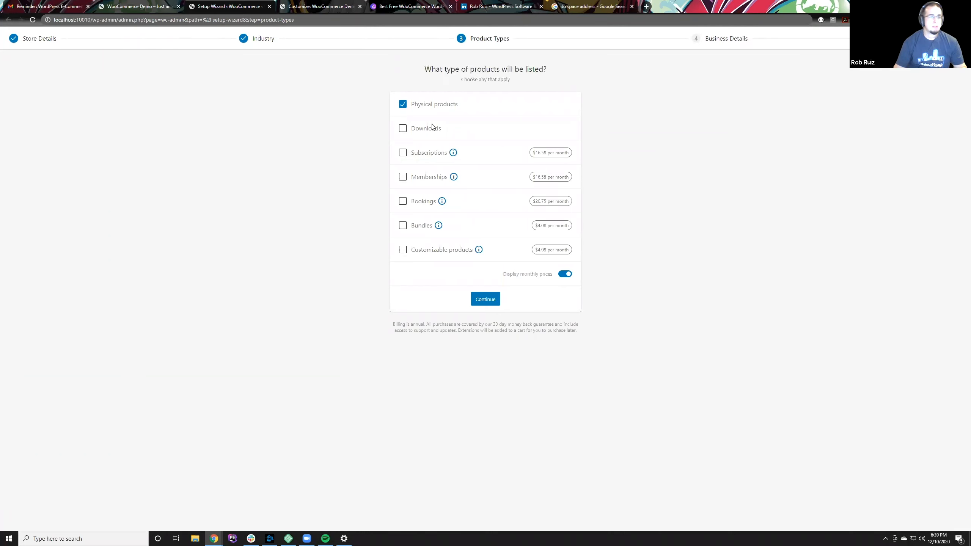
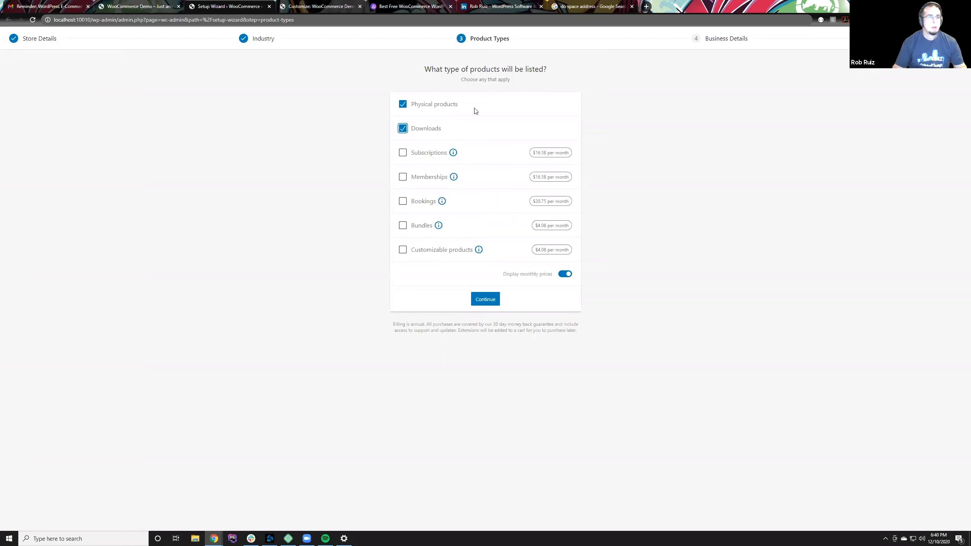
Step: Submit Physical products and Downloads as product types, then state 1 - 10 products to display and no selling elsewhere
click(483, 300)
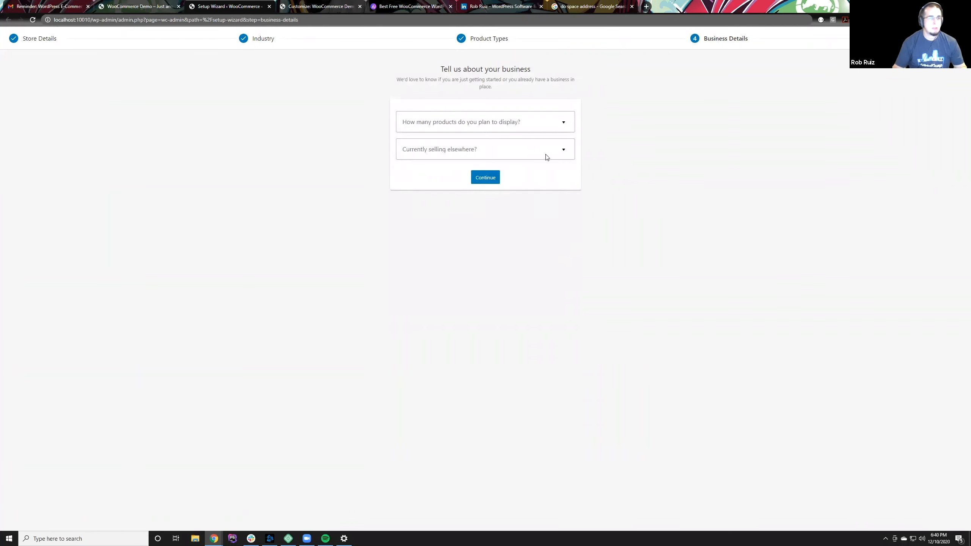
click(541, 127)
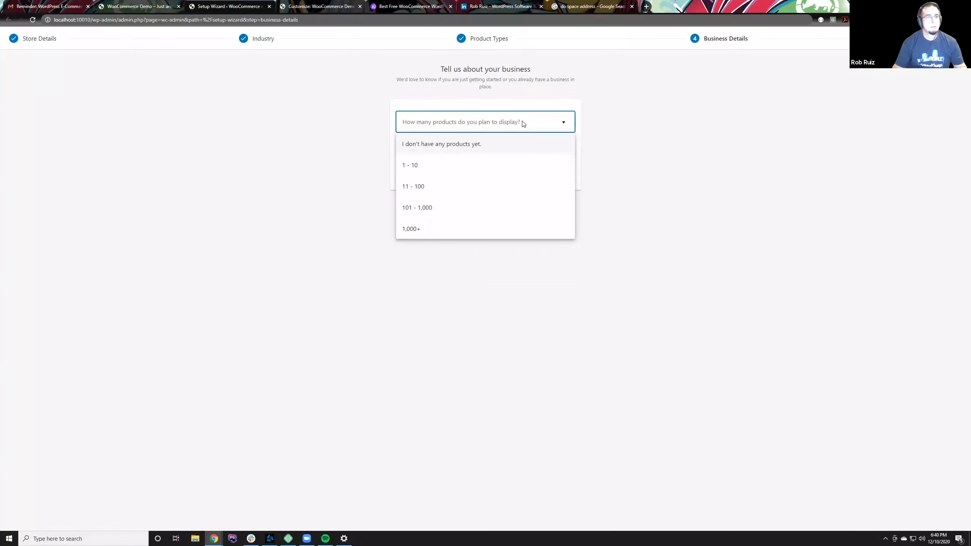
click(468, 166)
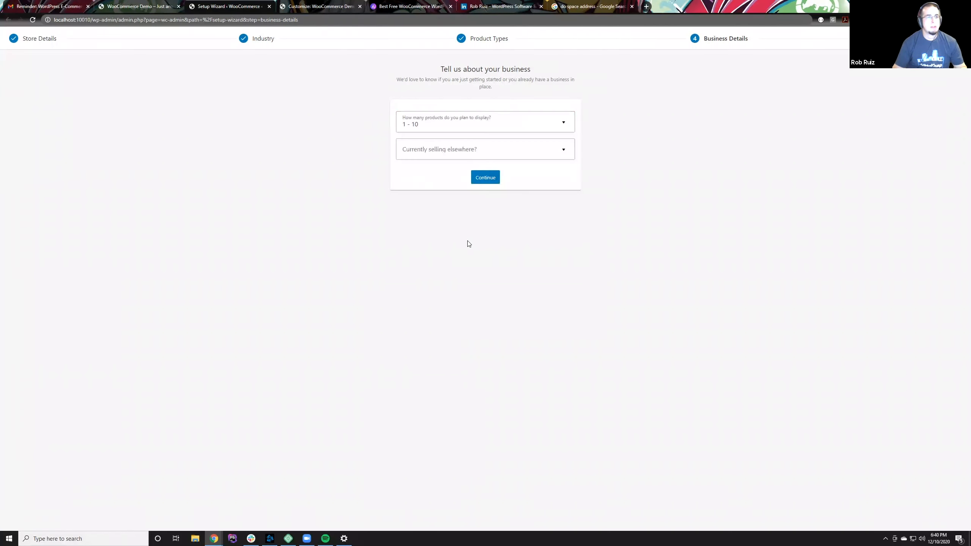
click(460, 155)
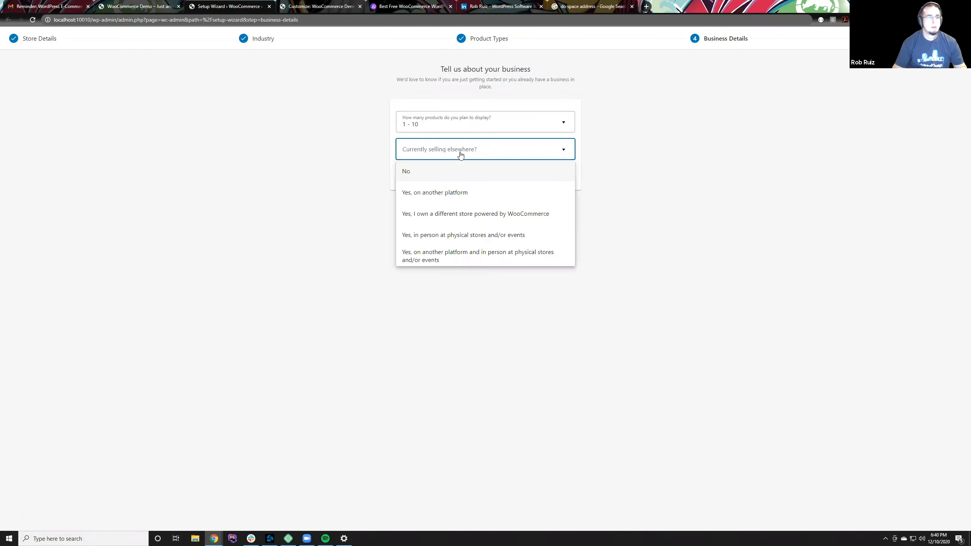
click(448, 171)
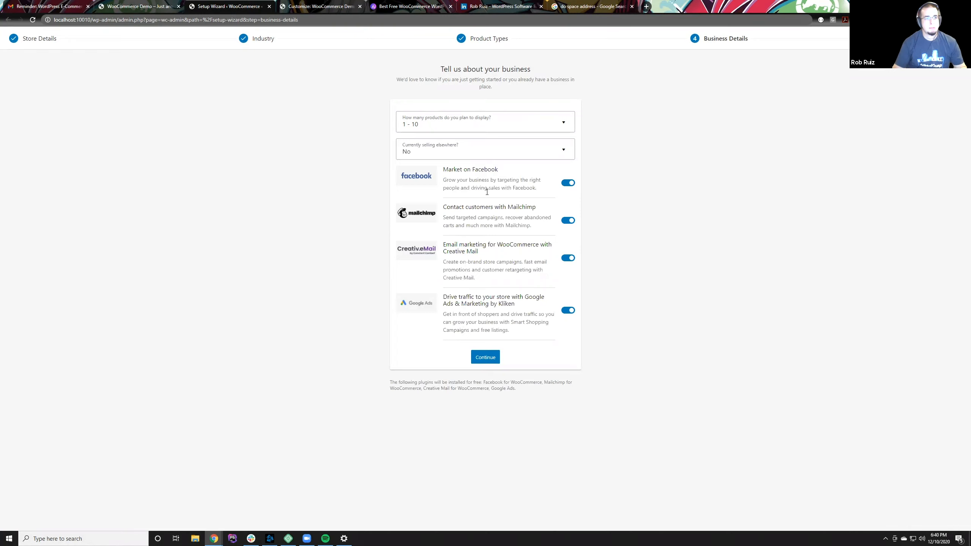
Step: Turn off the Facebook, Mailchimp, Creative Mail and Google Ads extras and submit the business details
click(568, 183)
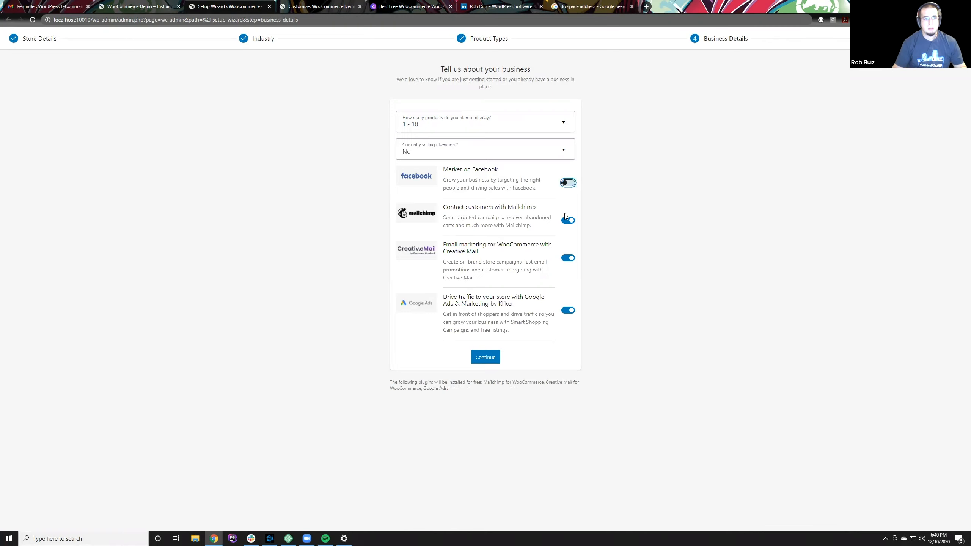
click(569, 258)
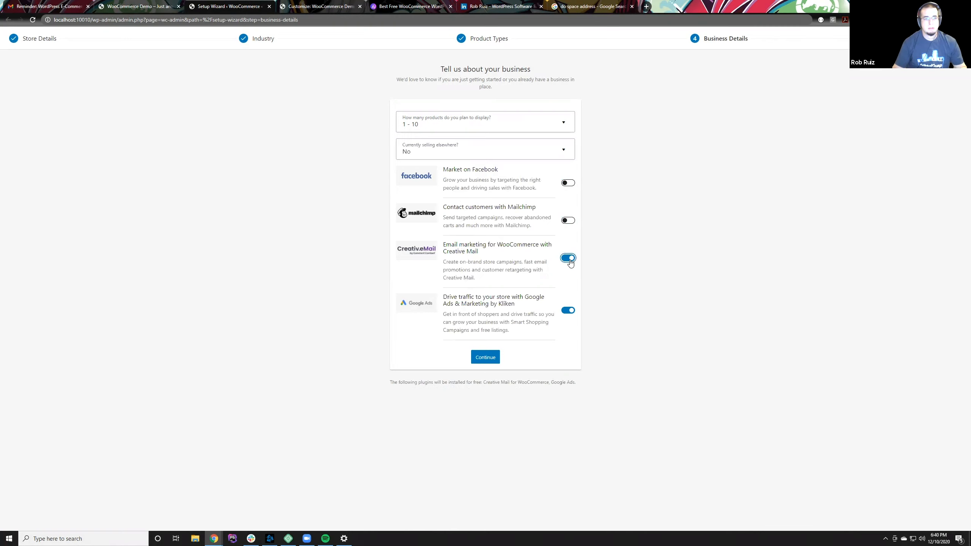
click(569, 310)
click(482, 358)
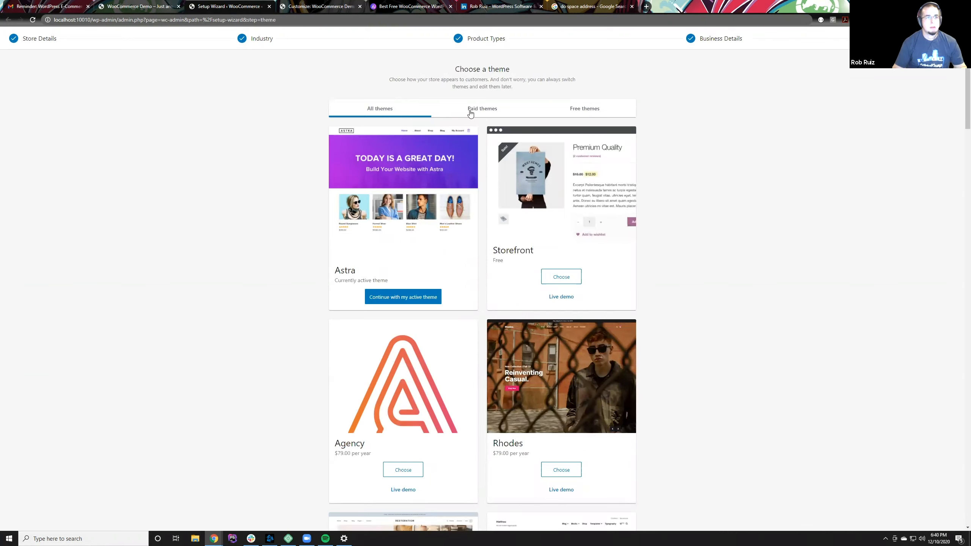
Step: Keep Astra as the active theme and decline the Jetpack and WooCommerce Shipping & Tax offer
click(424, 297)
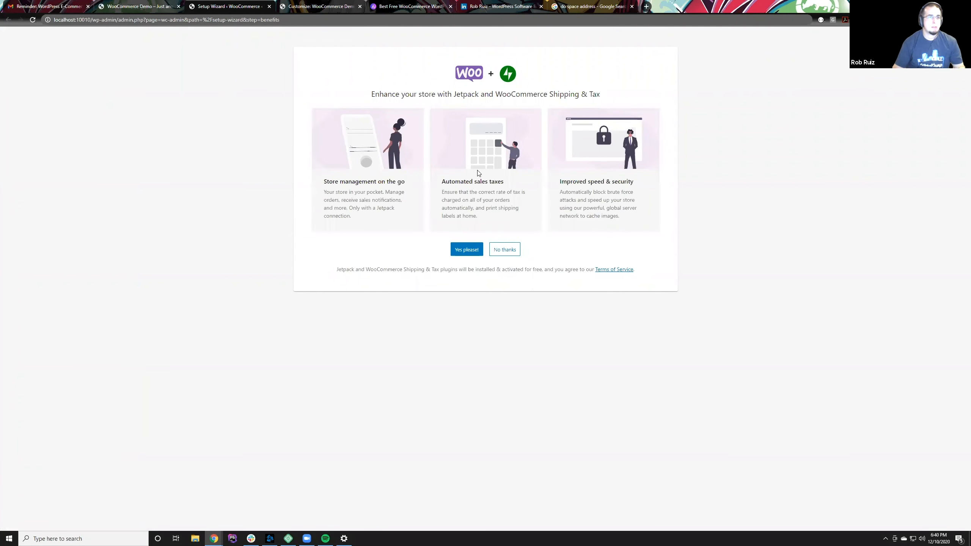
click(499, 249)
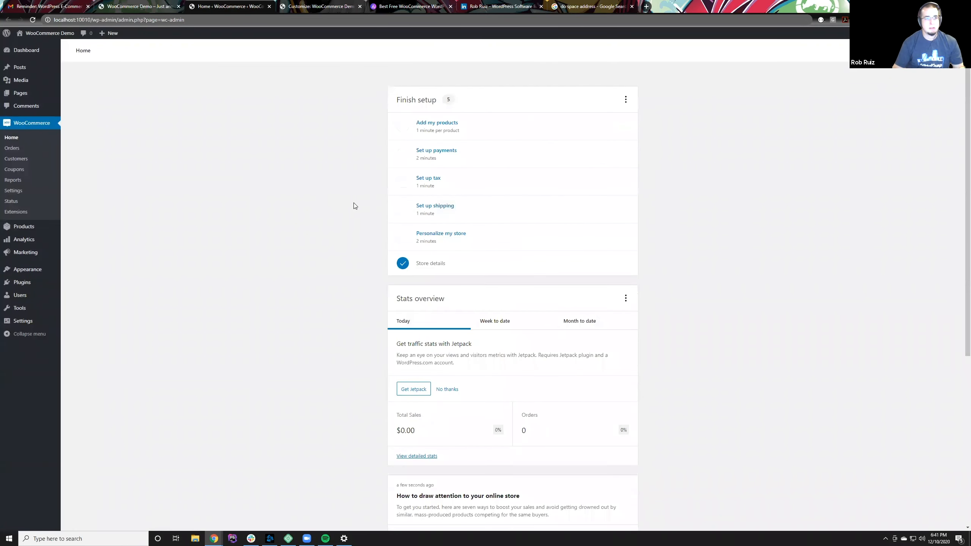
scroll(721, 204, down, 1)
scroll(721, 208, up, 1)
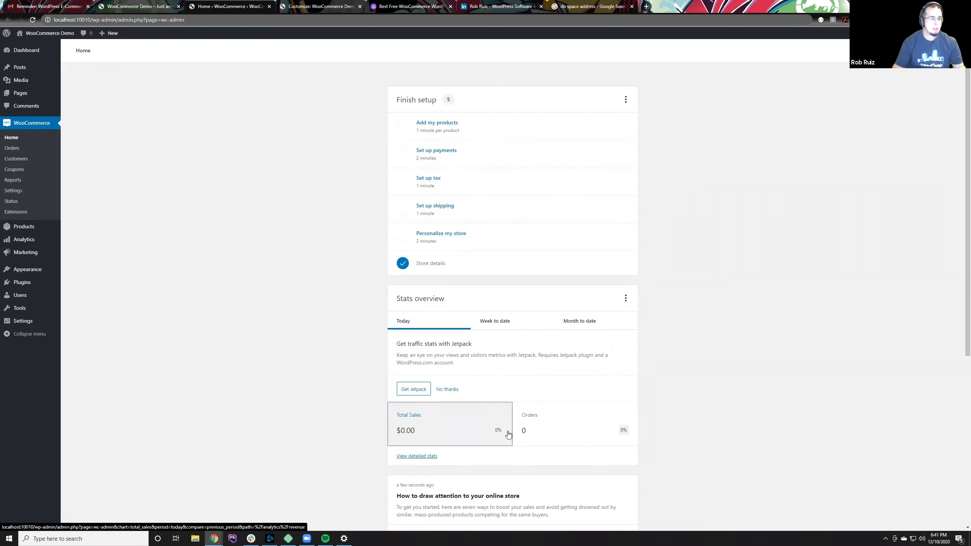
scroll(513, 397, down, 3)
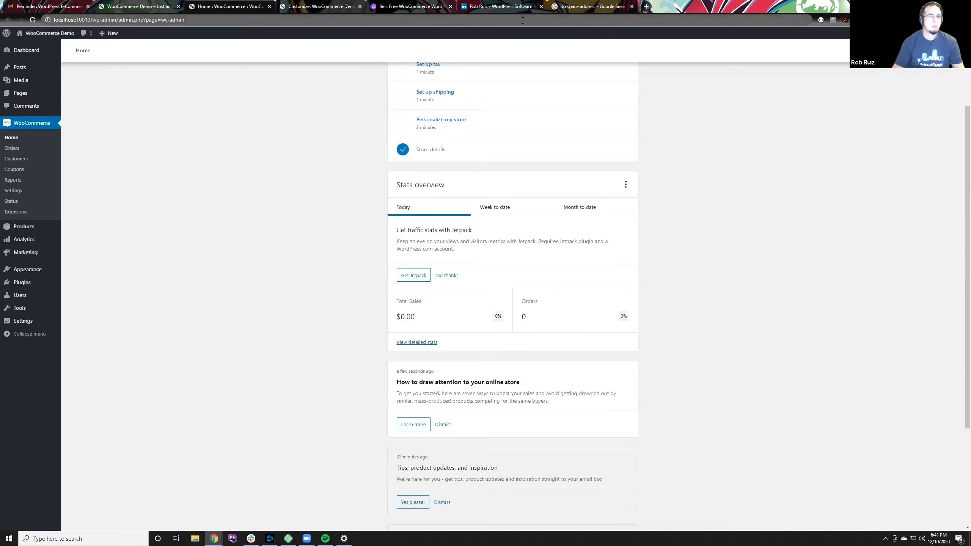
Step: Search Google for "3d printed baby yoda" in a new browser tab
click(646, 6)
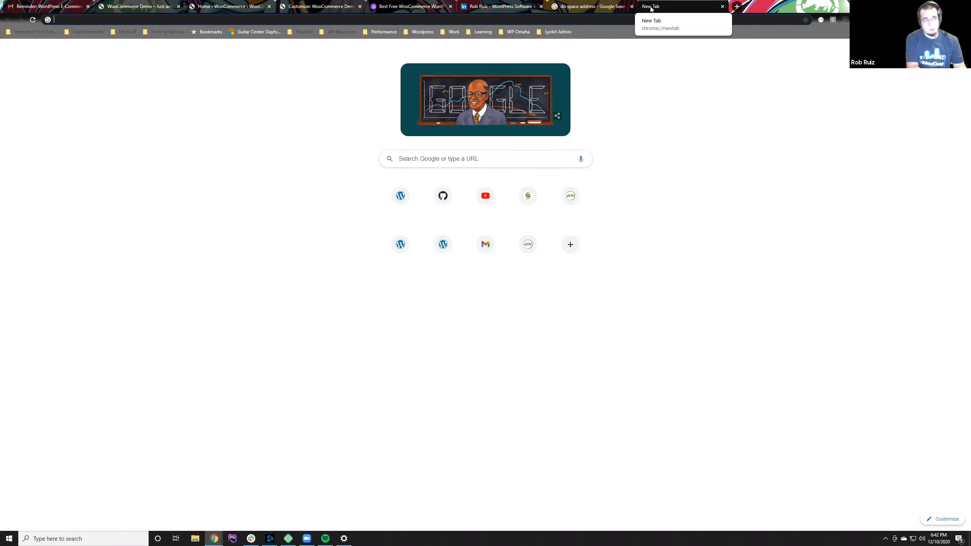
text(3d printed )
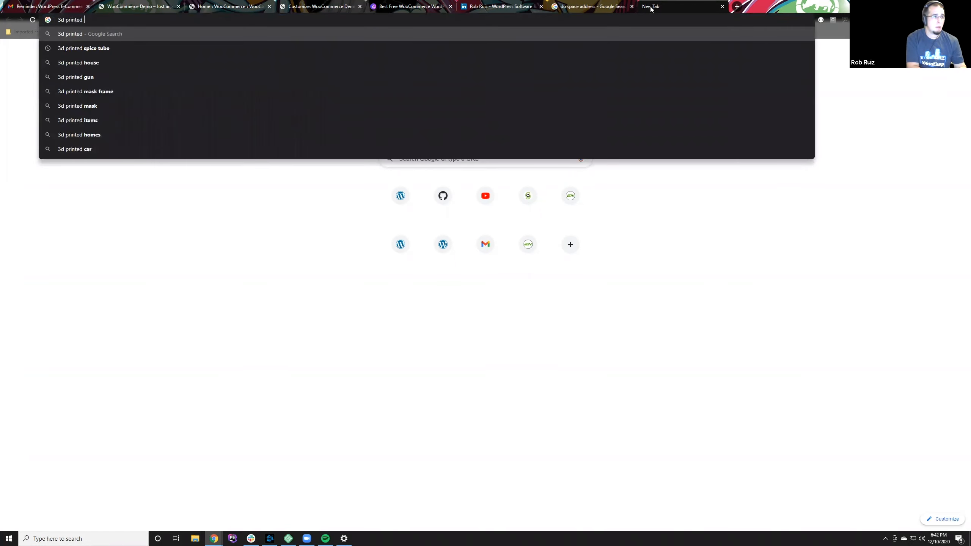
text(baby toda)
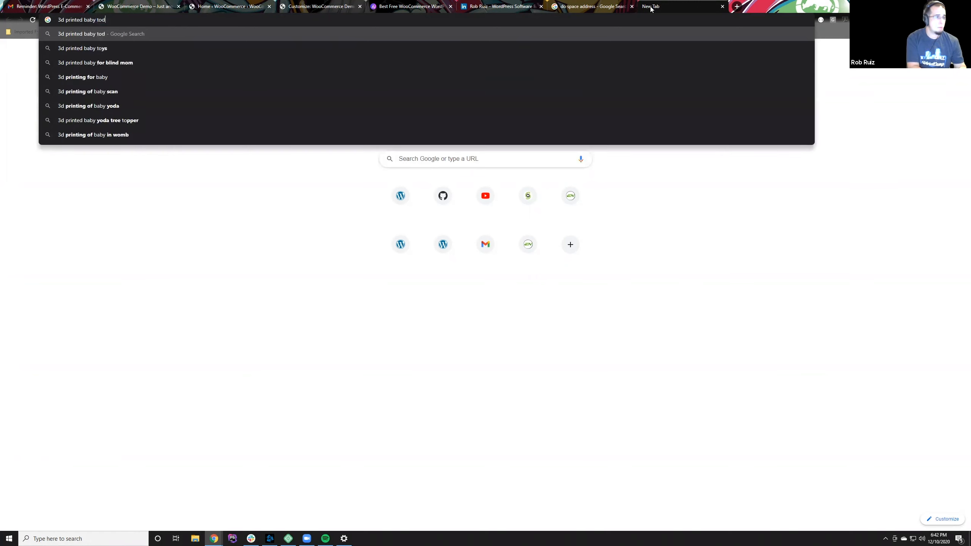
key(BackSpace)
key(BackSpace)
key(BackSpace)
key(BackSpace)
text(yoda)
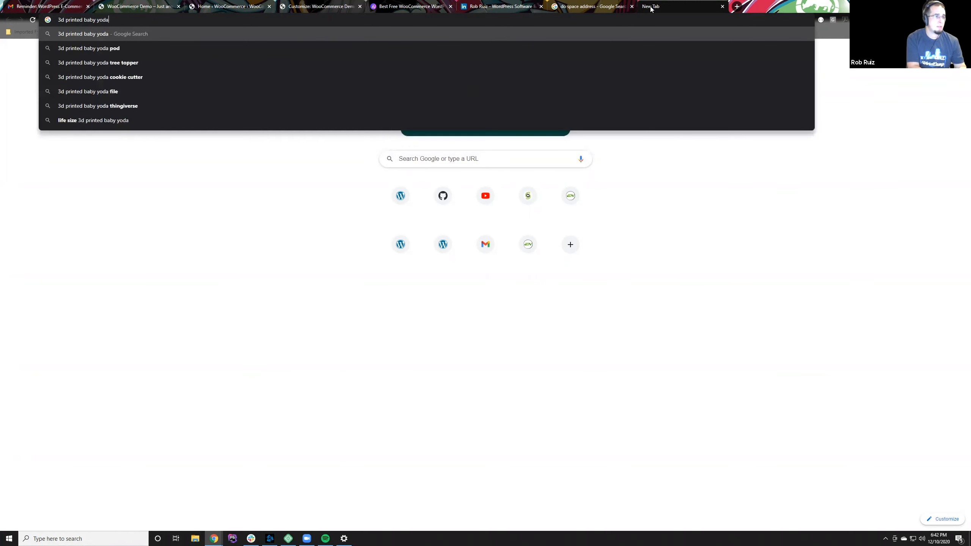
key(Return)
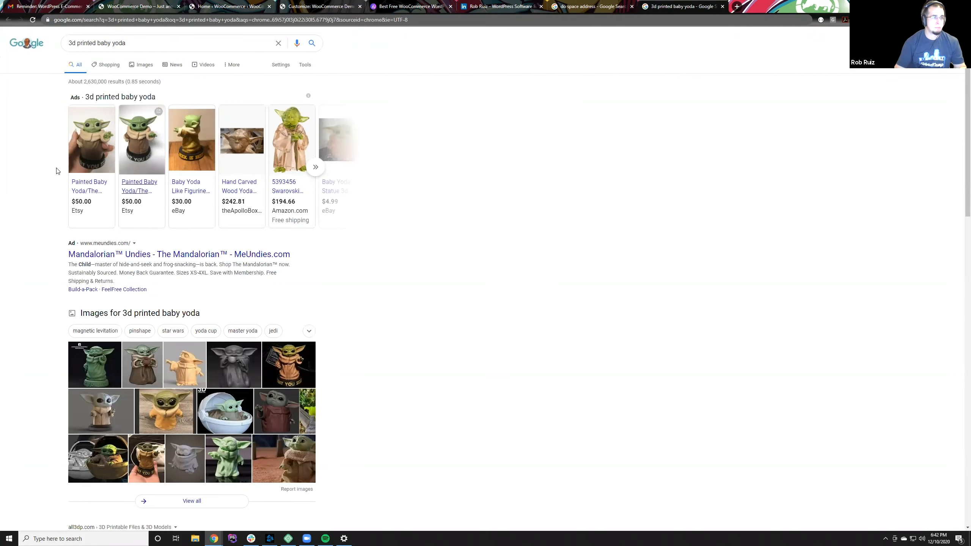
Step: View the Painted Baby Yoda figurine listing on Etsy, then switch the Google search to image results and close the listing
mouse_move(81, 153)
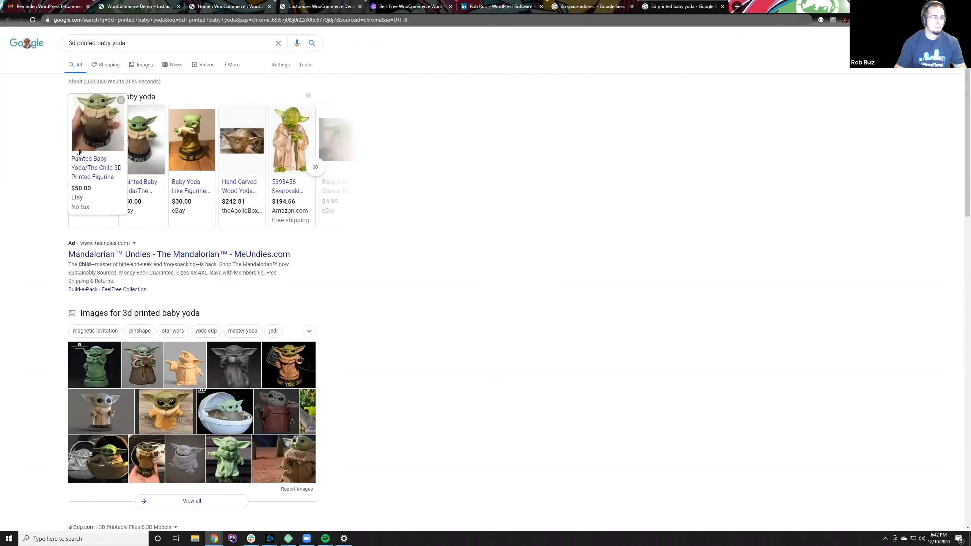
click(97, 137)
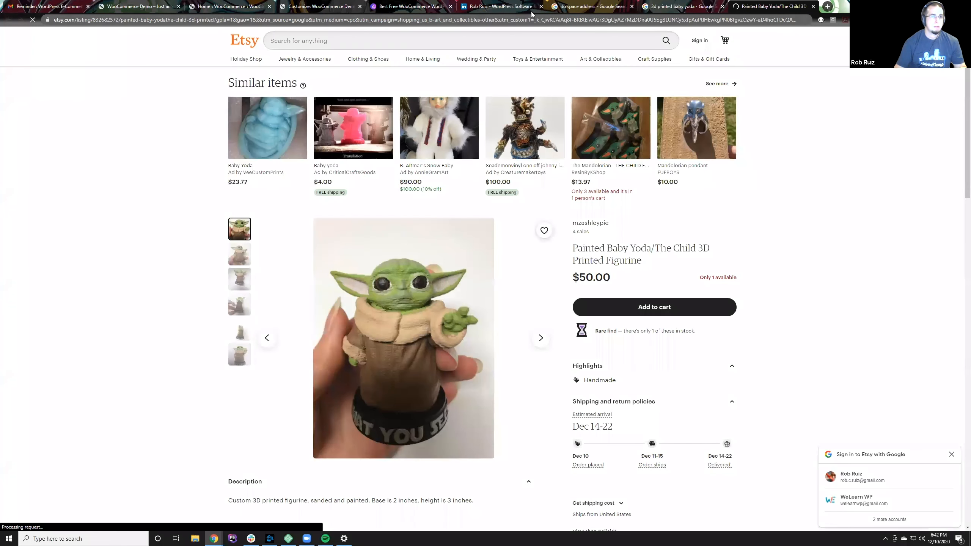
click(649, 6)
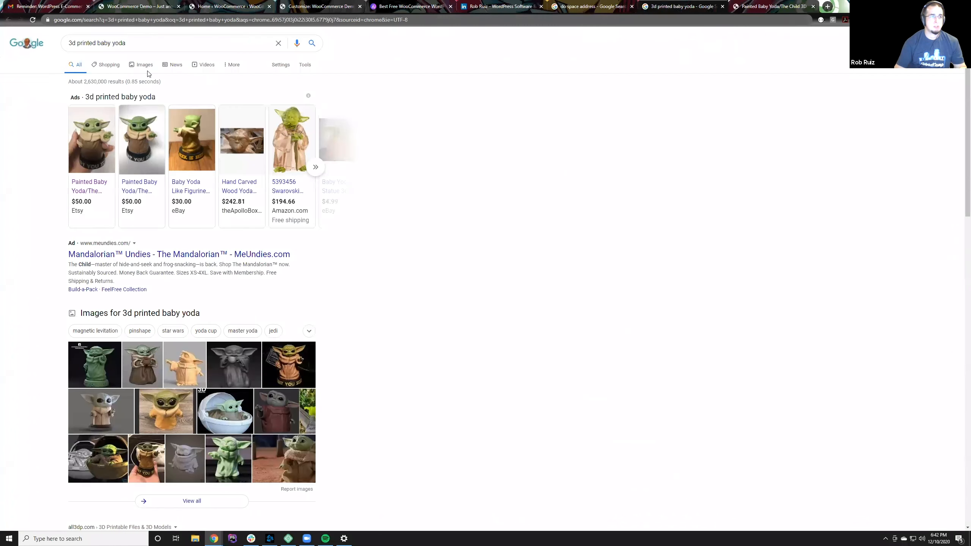
click(142, 66)
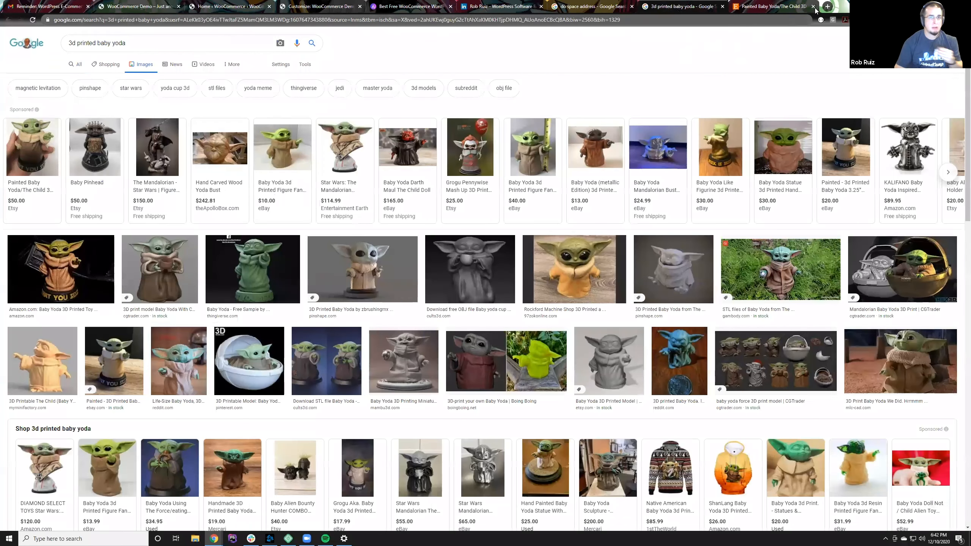
click(813, 6)
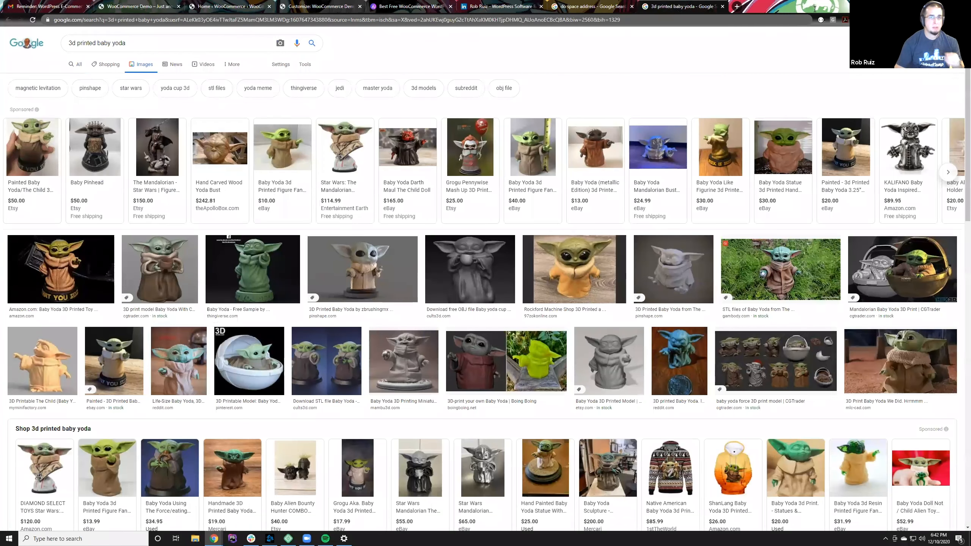
Step: Preview eBay's painted 3D printed Baby Yoda image and start saving it to disk
click(50, 286)
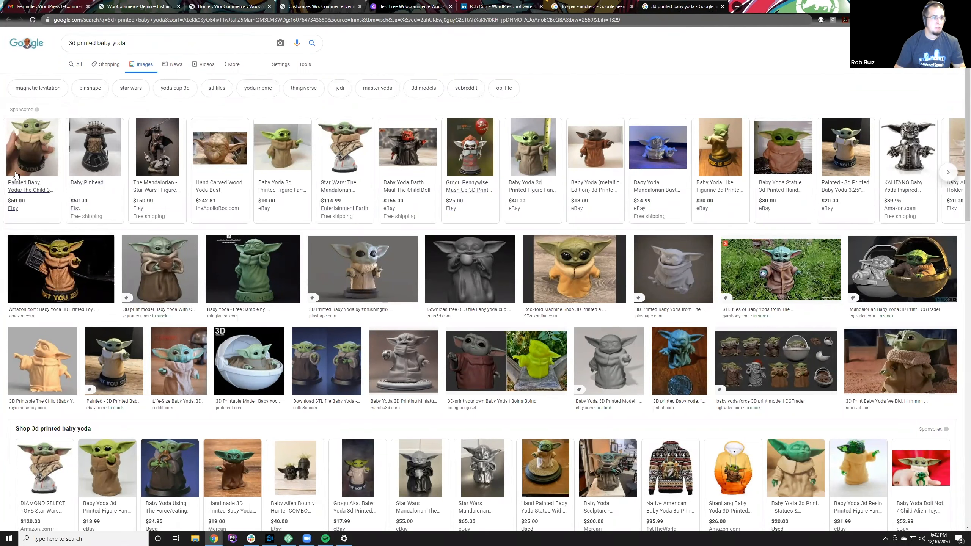
mouse_move(33, 166)
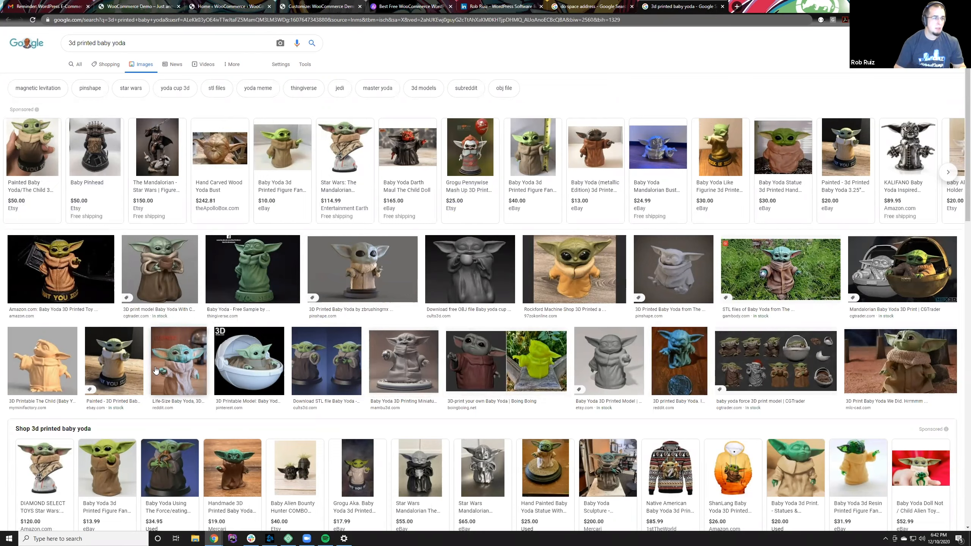
click(125, 370)
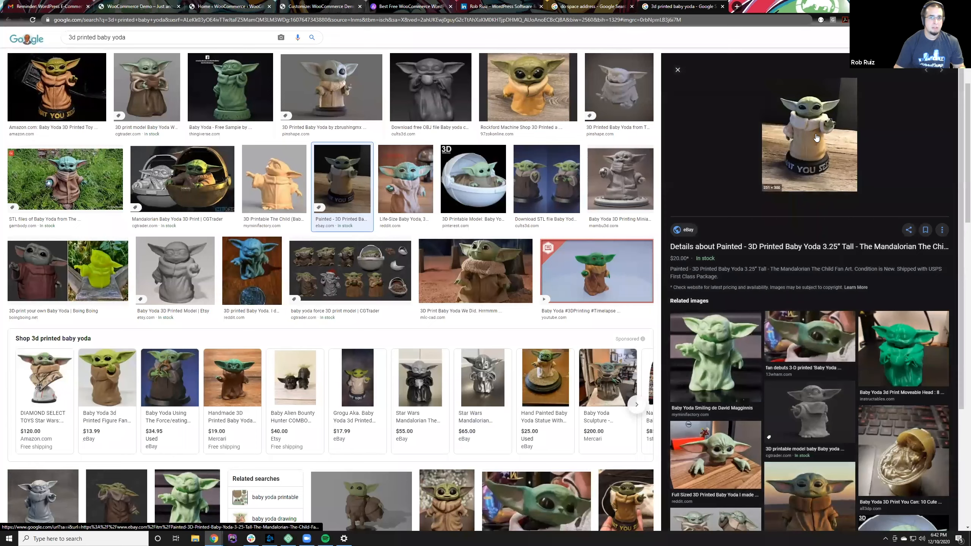
right_click(816, 138)
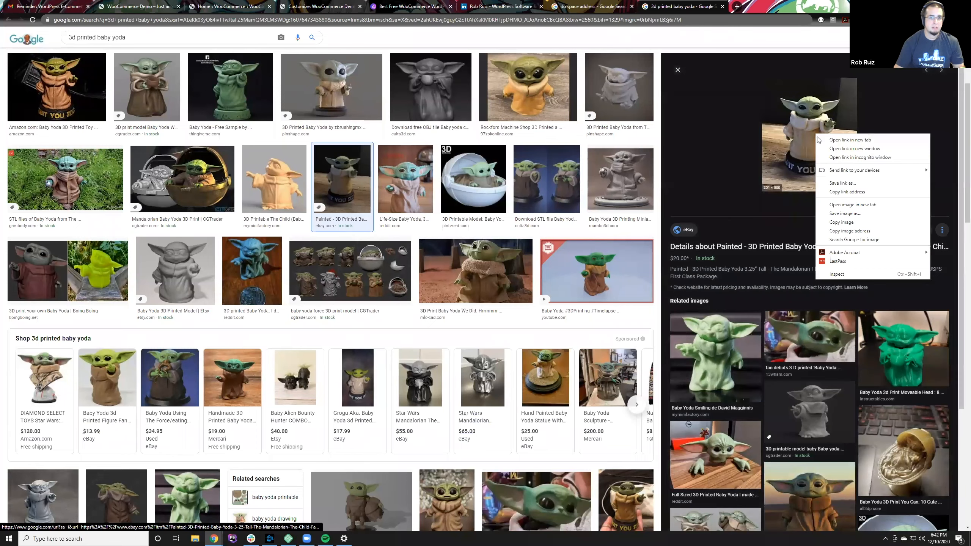
click(834, 214)
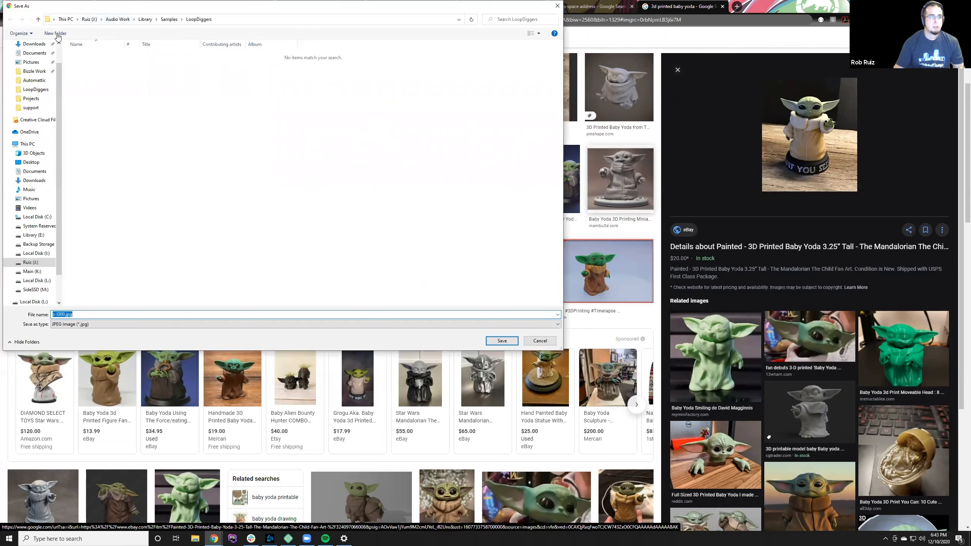
Step: Create a folder named Do Space inside Bizzle Work and open it as the save location
click(34, 72)
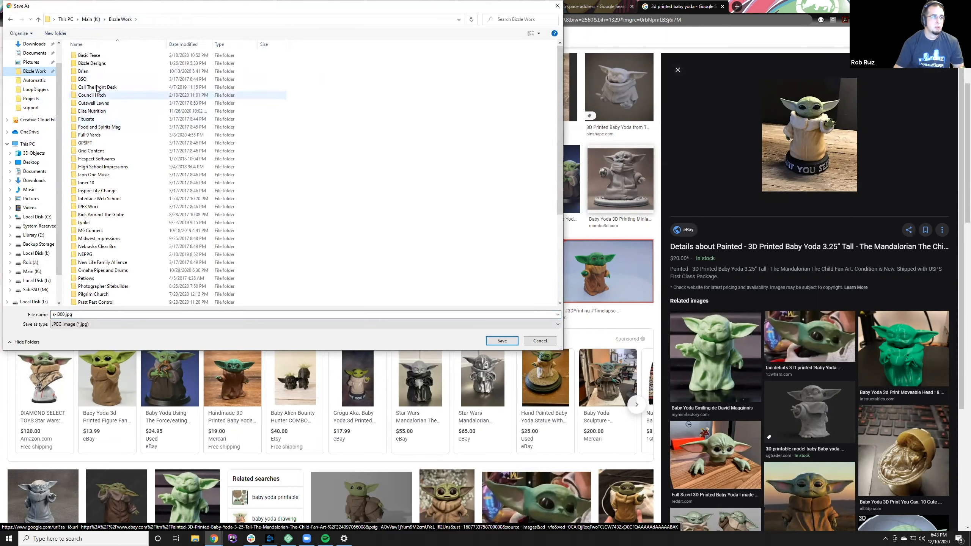
click(53, 33)
text(Di)
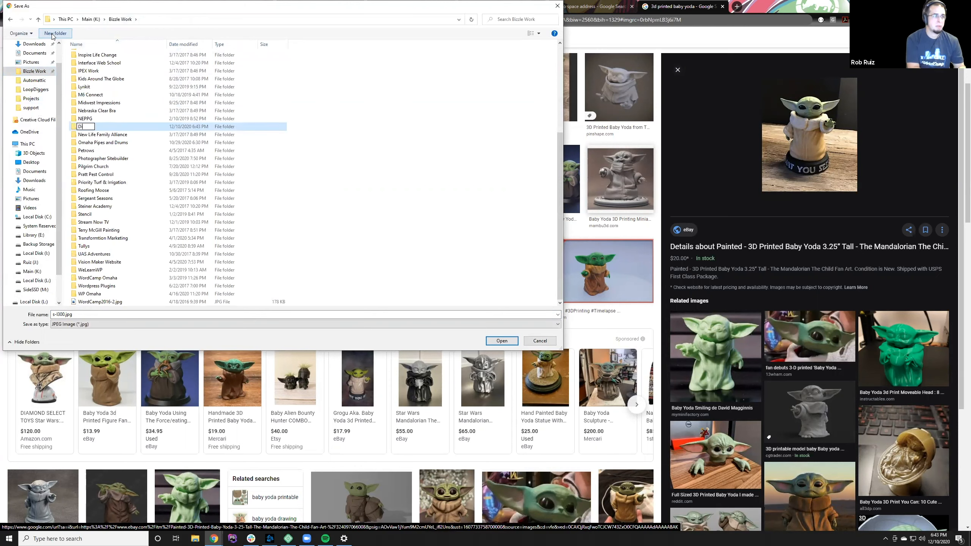
text(o Space)
key(Return)
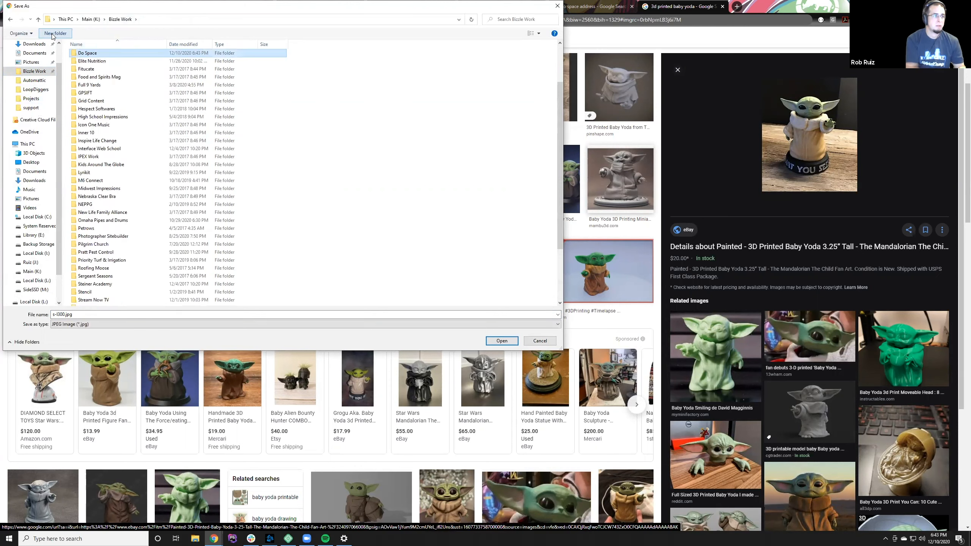
double_click(78, 52)
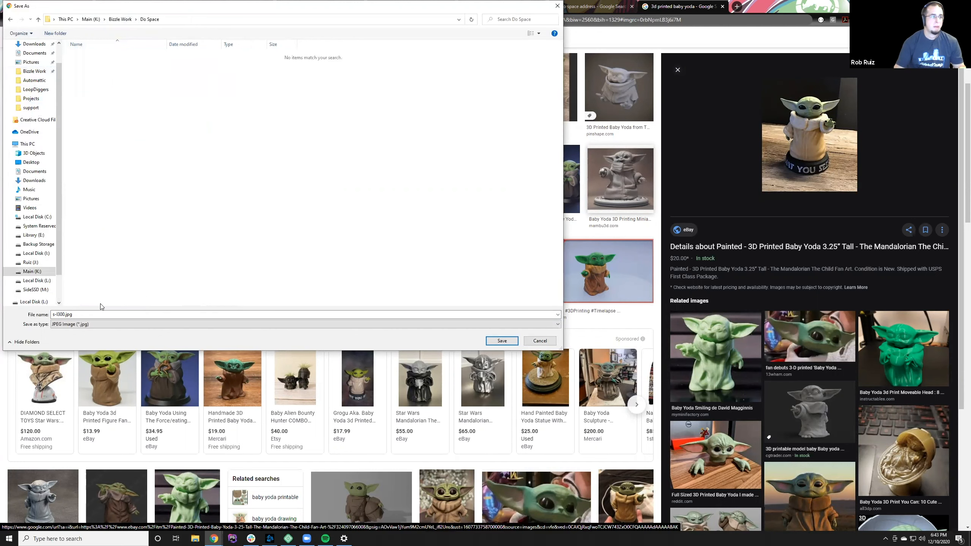
Step: Create a photos subfolder inside Do Space and open it as the save location
click(57, 34)
text(photos)
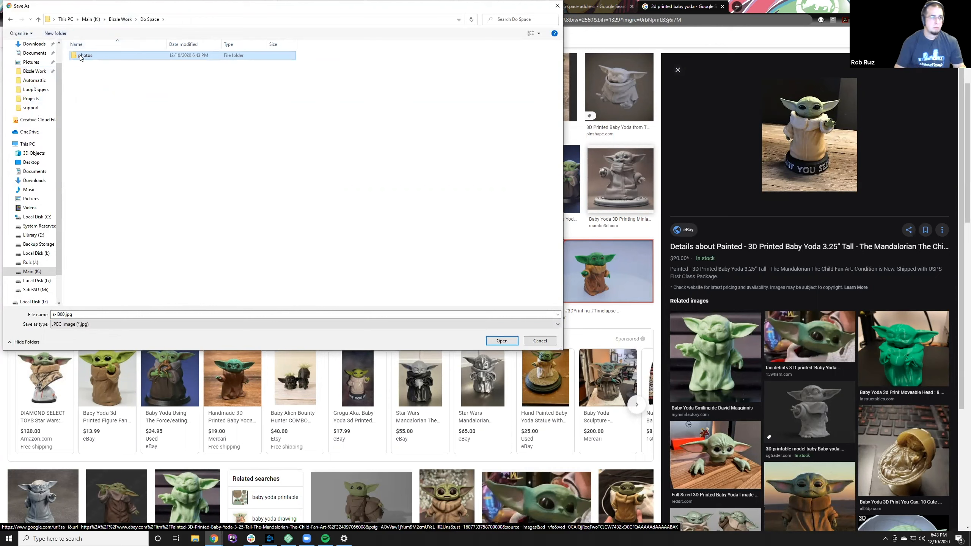
double_click(81, 55)
Step: Name the Baby Yoda image grogu.jpg and save it in the photos folder
click(55, 314)
click(56, 315)
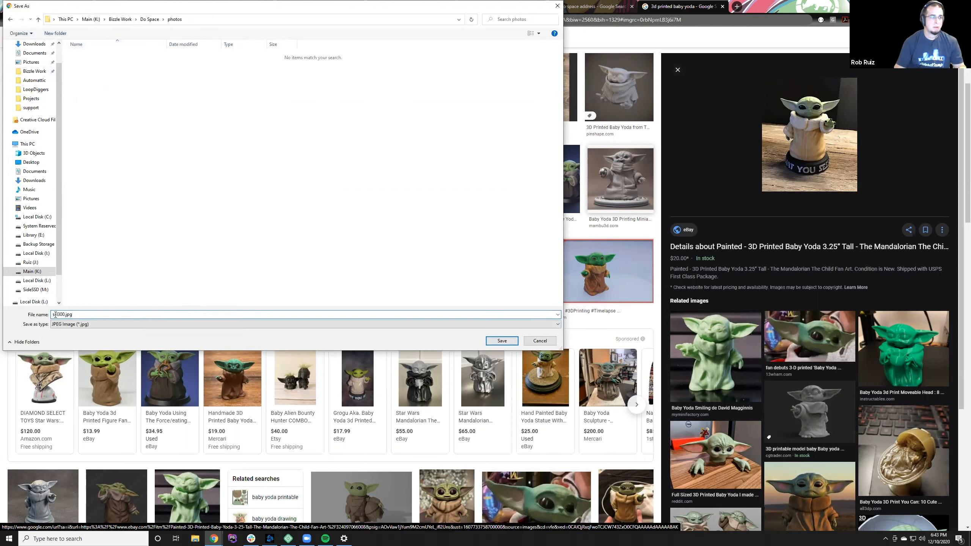
double_click(65, 314)
text(baby)
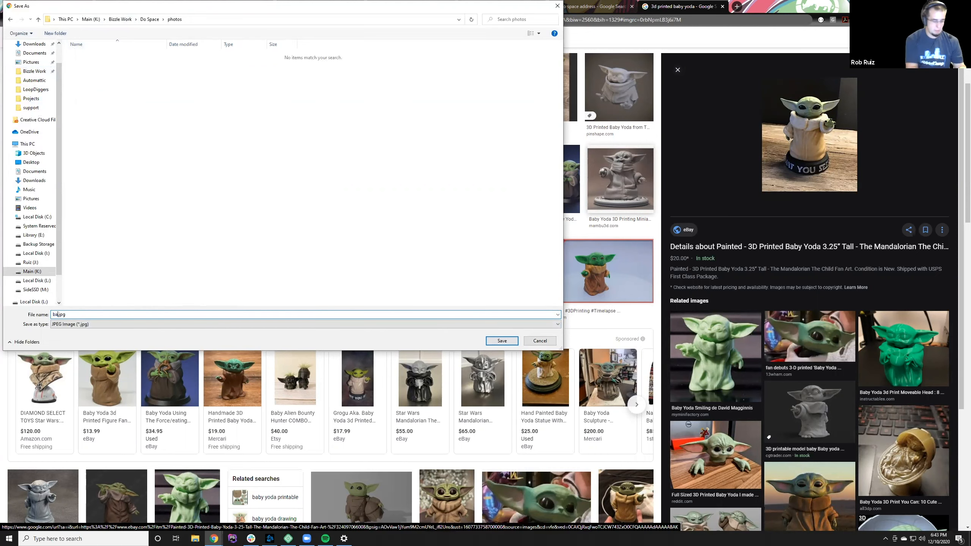
text(-yoda)
key(BackSpace)
key(BackSpace)
key(BackSpace)
key(BackSpace)
key(BackSpace)
key(BackSpace)
key(BackSpace)
key(BackSpace)
key(BackSpace)
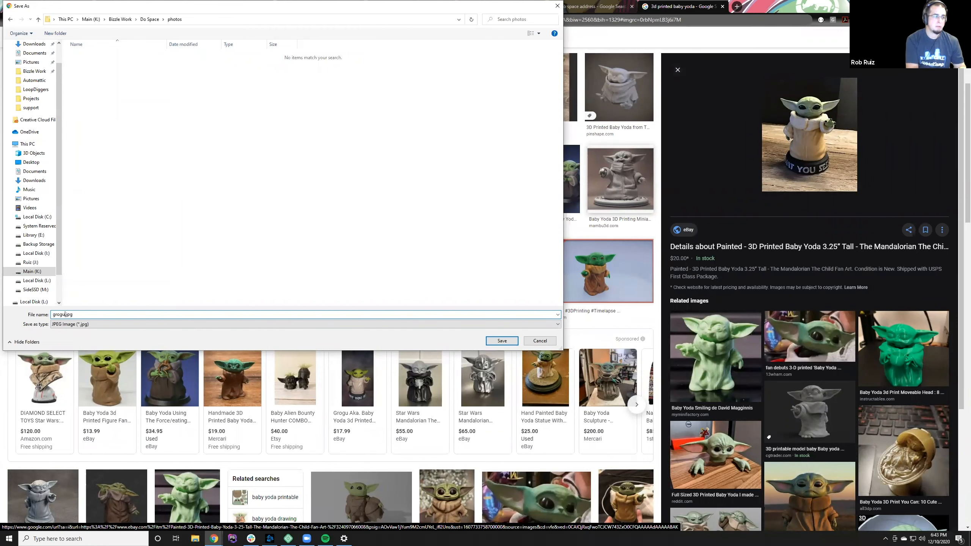
click(502, 340)
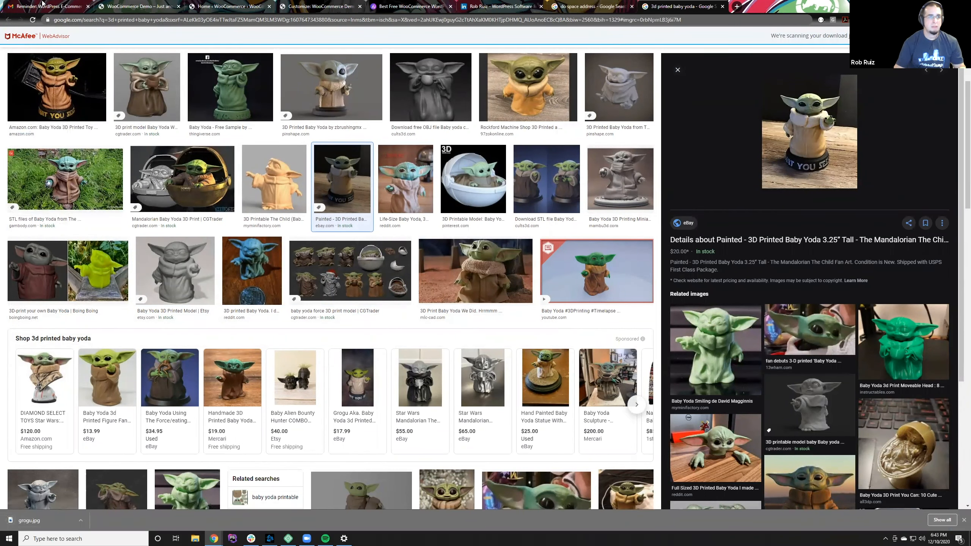
Step: Return to the WooCommerce admin, open the product list and start creating the first product
click(190, 4)
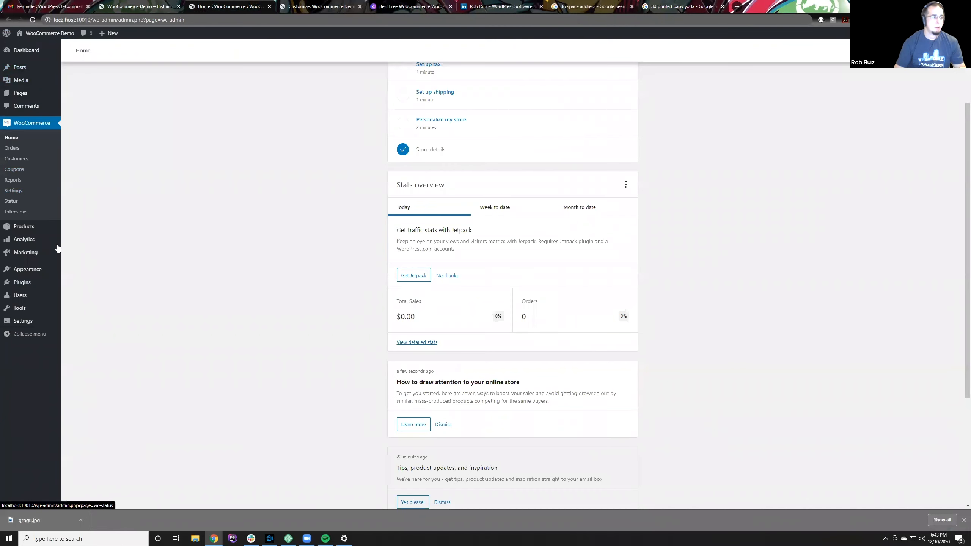
click(29, 226)
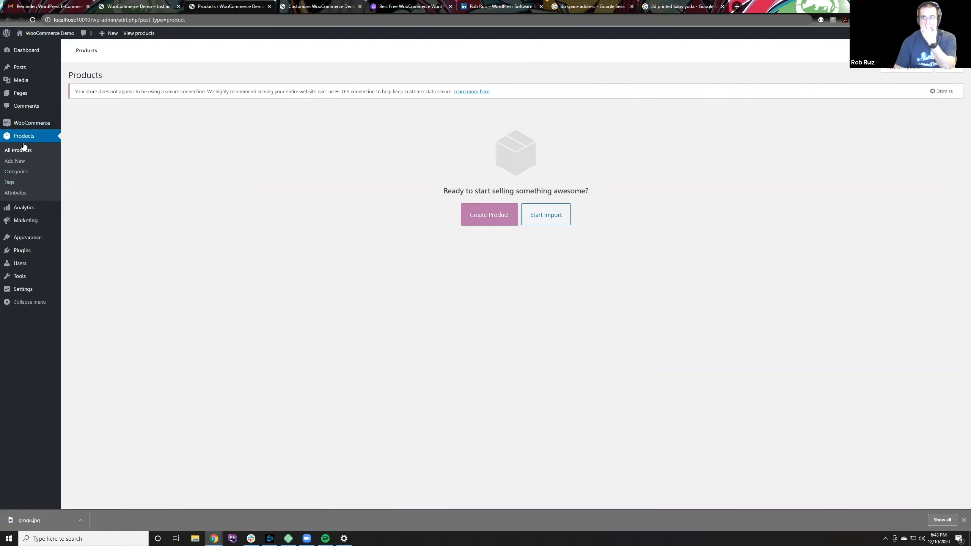
mouse_move(25, 130)
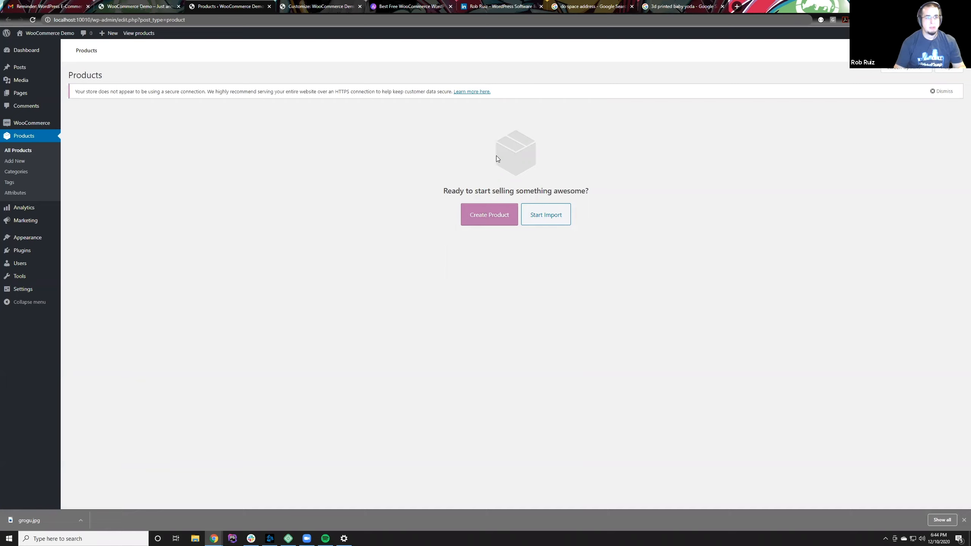
drag(445, 190, 579, 235)
click(489, 217)
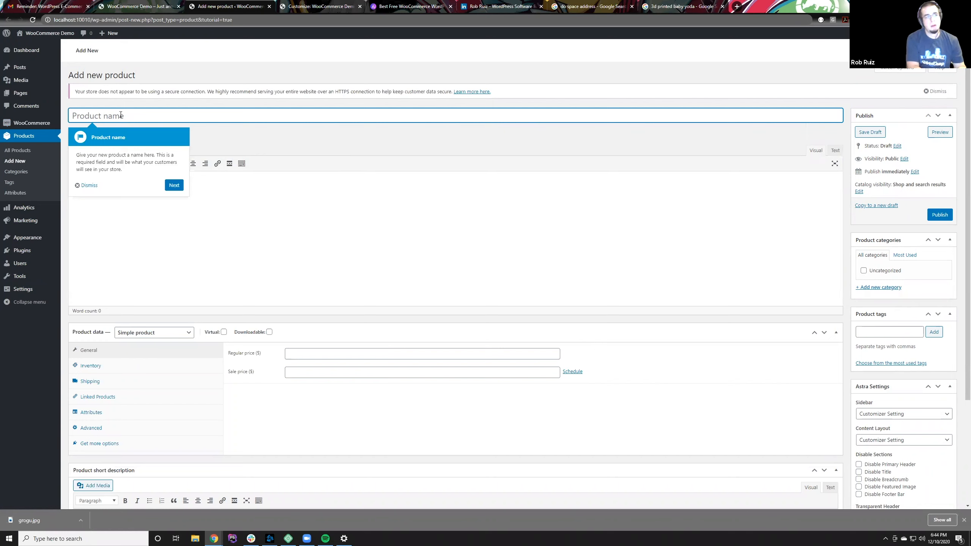
Step: Name the product "Grogu (aka Baby Yoda)" and dismiss the product tutorial tips
text(Grogu)
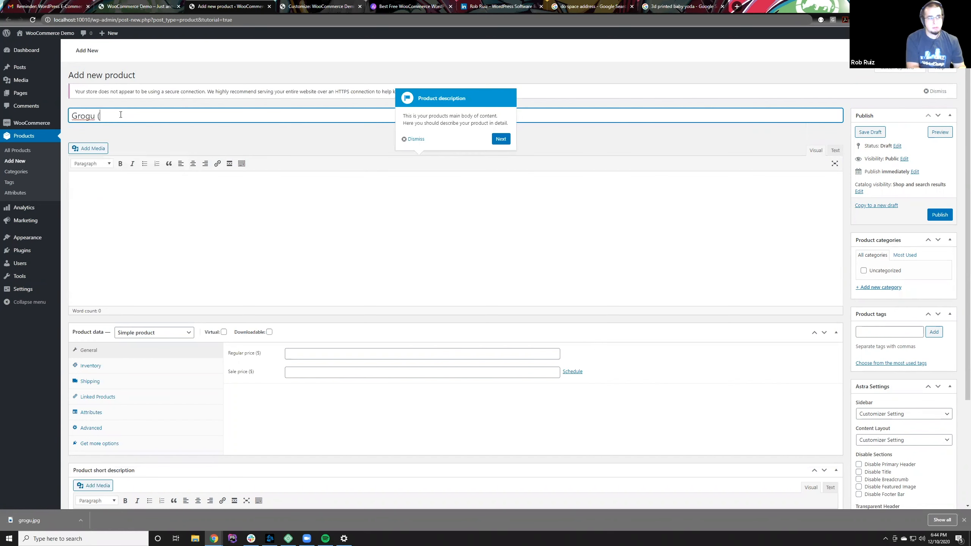
text( (aka Baby)
text( Y)
key(BackSpace)
text(Yoda)
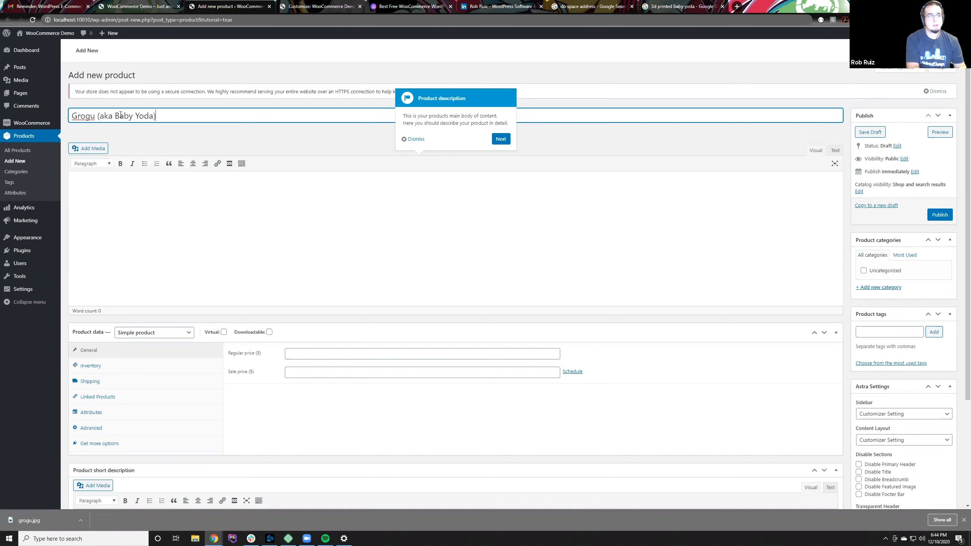
click(420, 140)
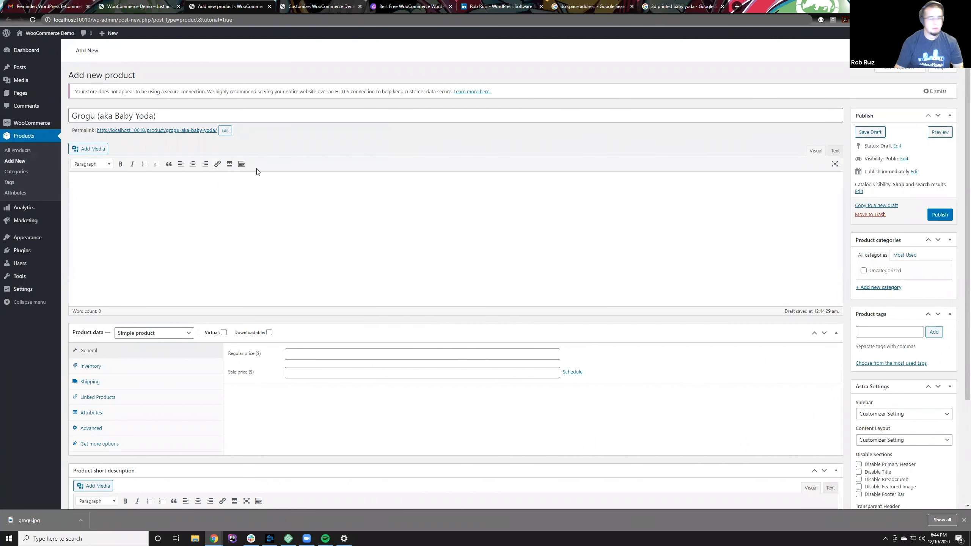
Step: Enter the product description "3D Printed Figurine of the adorable character from The Mandalorian Series."
click(195, 231)
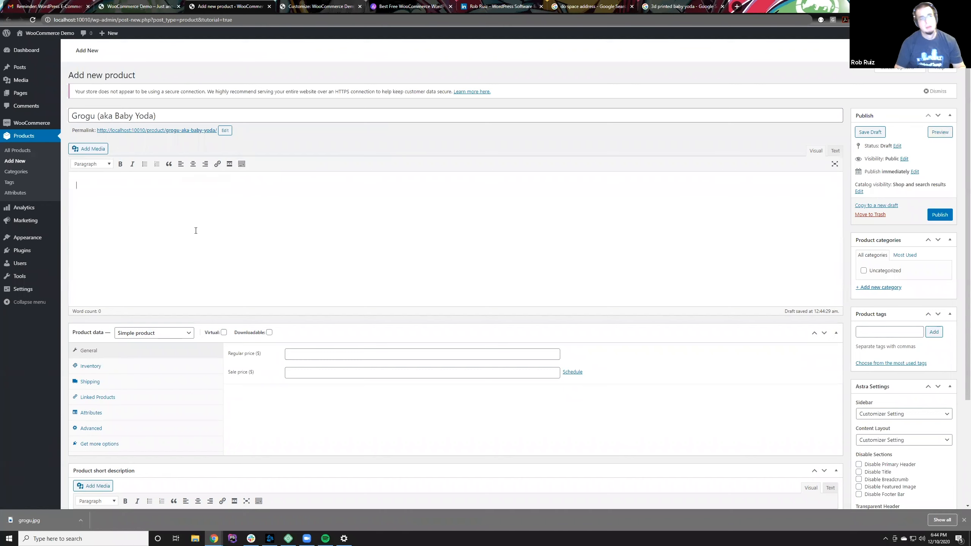
text(3D)
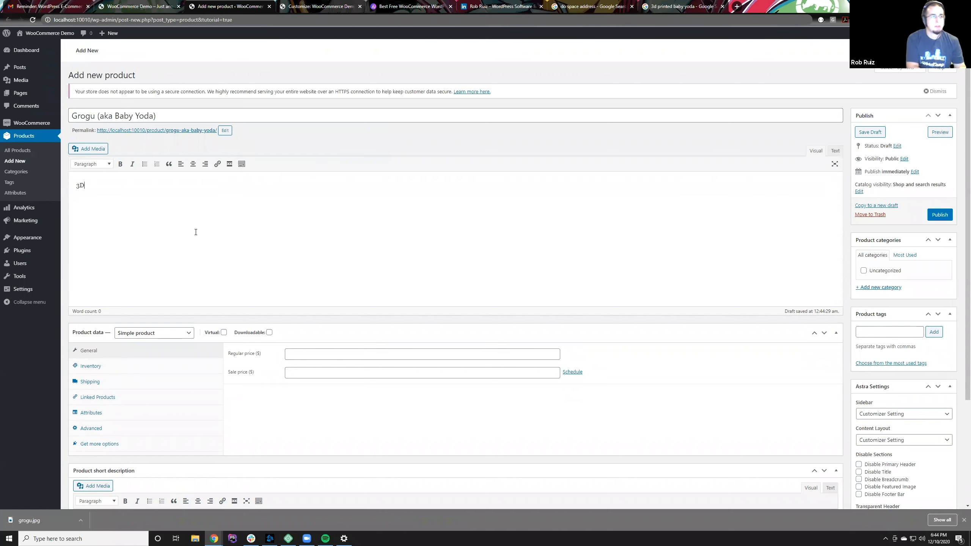
text( Printed)
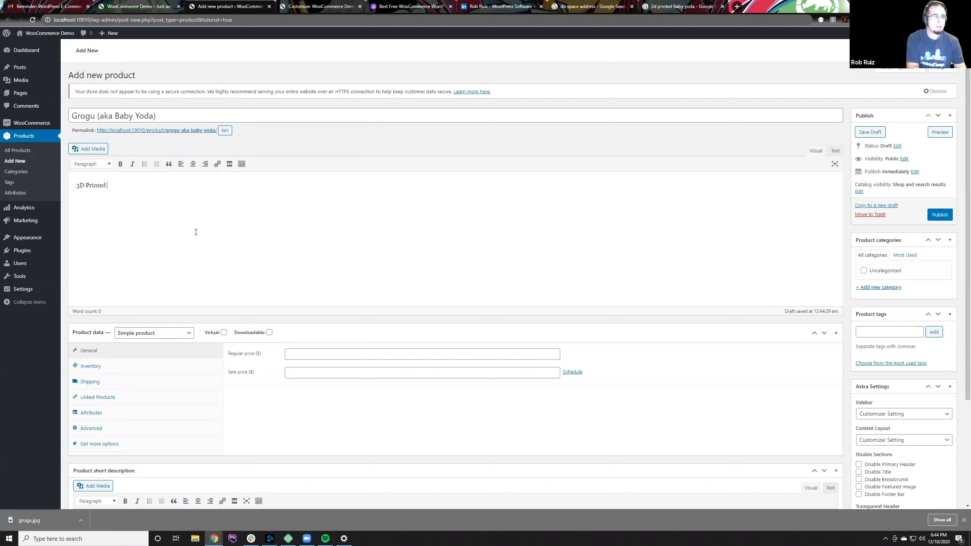
text( Fig)
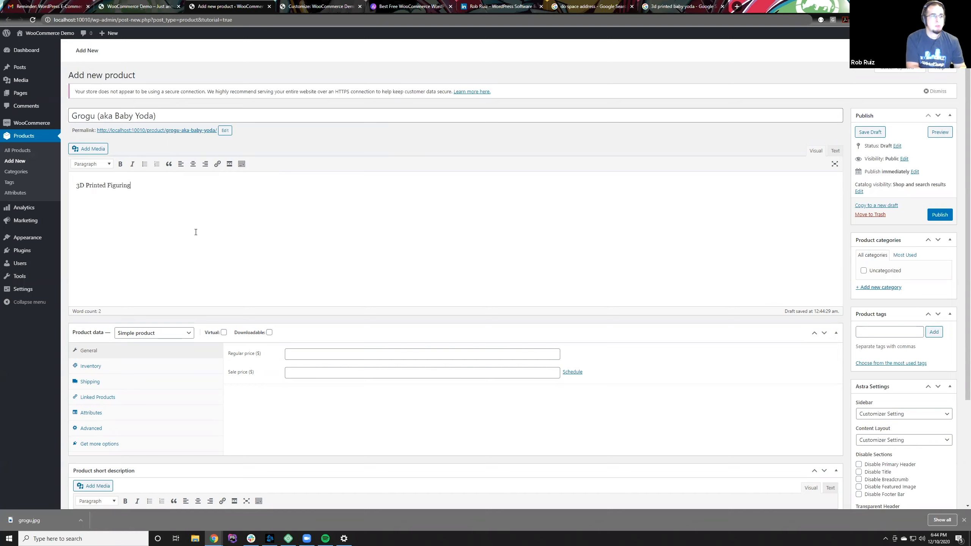
text(urine of the ado)
text(rab)
key(BackSpace)
text(able v)
key(BackSpace)
text(character f)
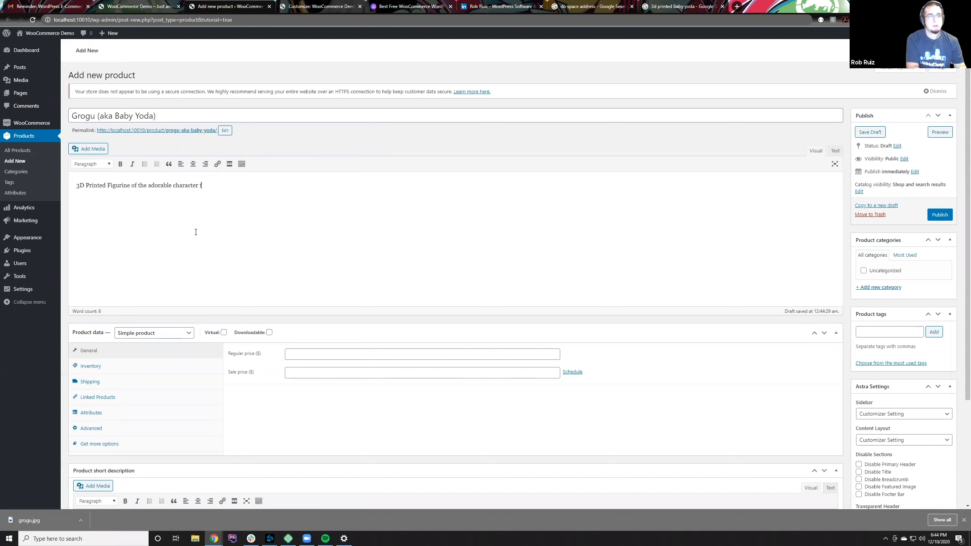
text(rom The Mandalorian Series.)
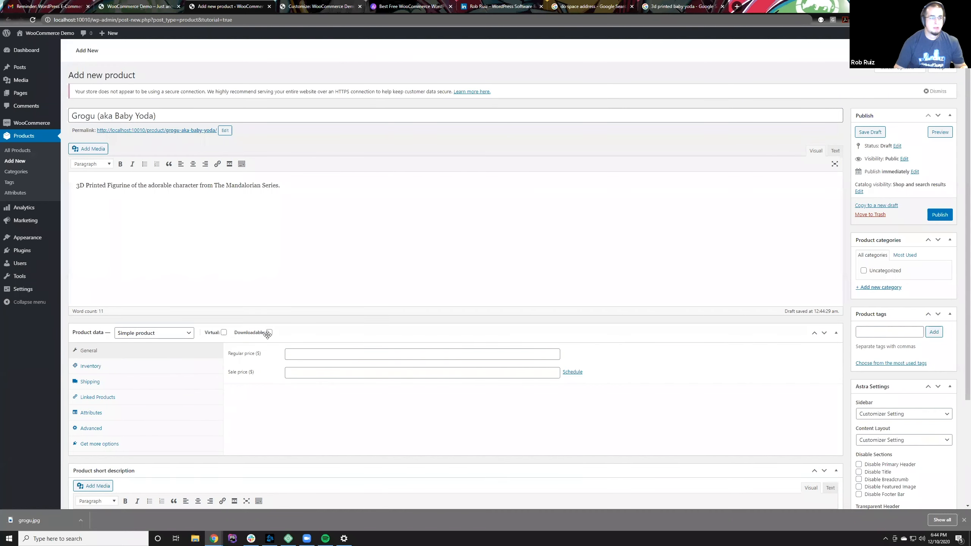
Step: Set the product's regular price to 5.00 dollars
click(305, 356)
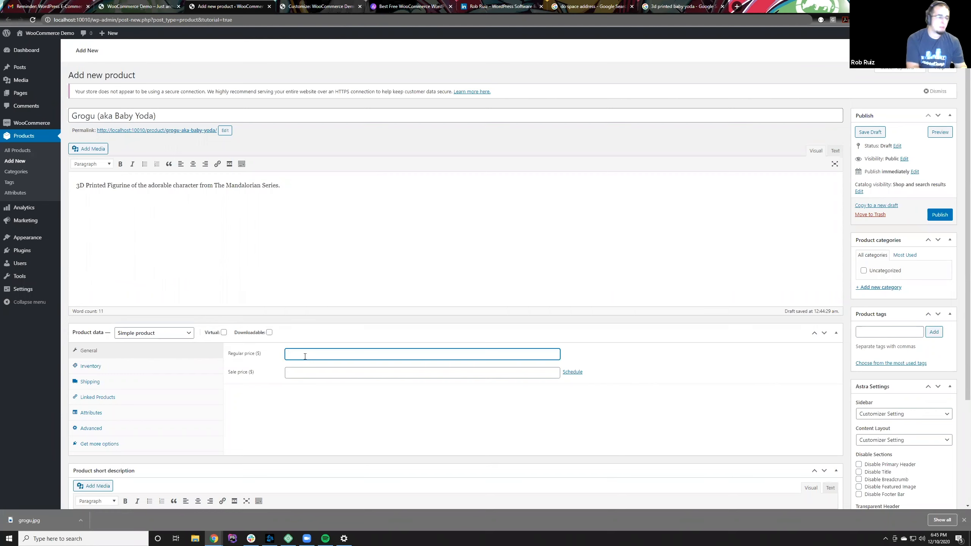
text($5.00)
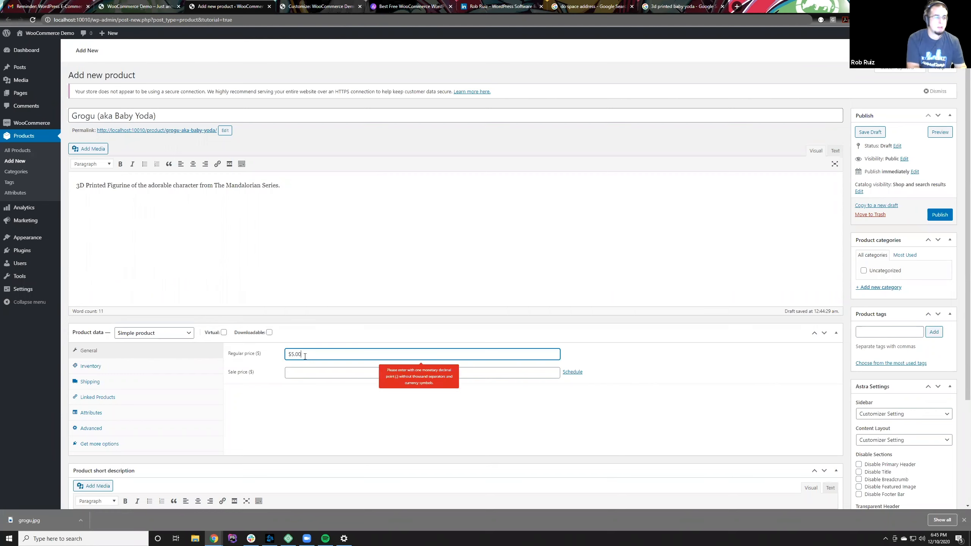
click(588, 346)
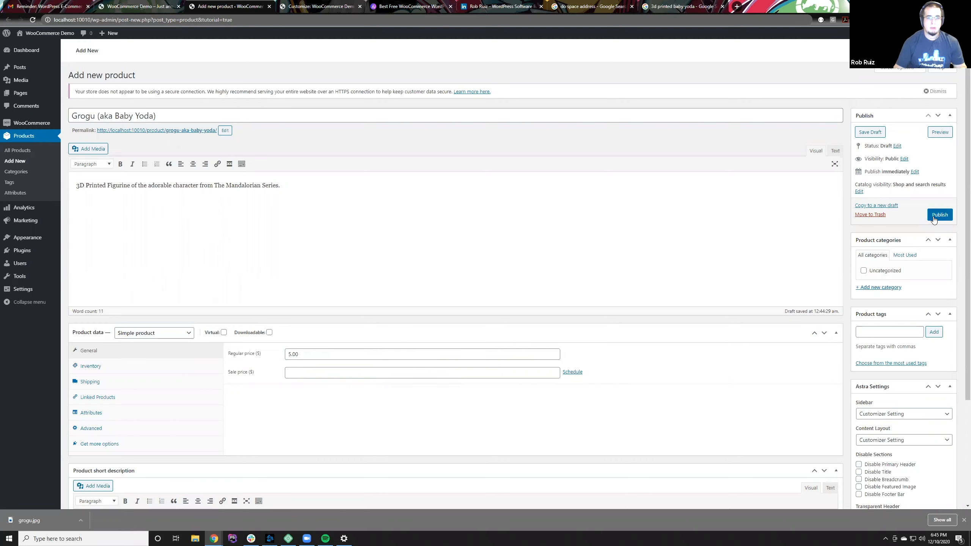
Step: Upload grogu.jpg from the Do Space photos folder and set it as the product image
scroll(918, 373, down, 3)
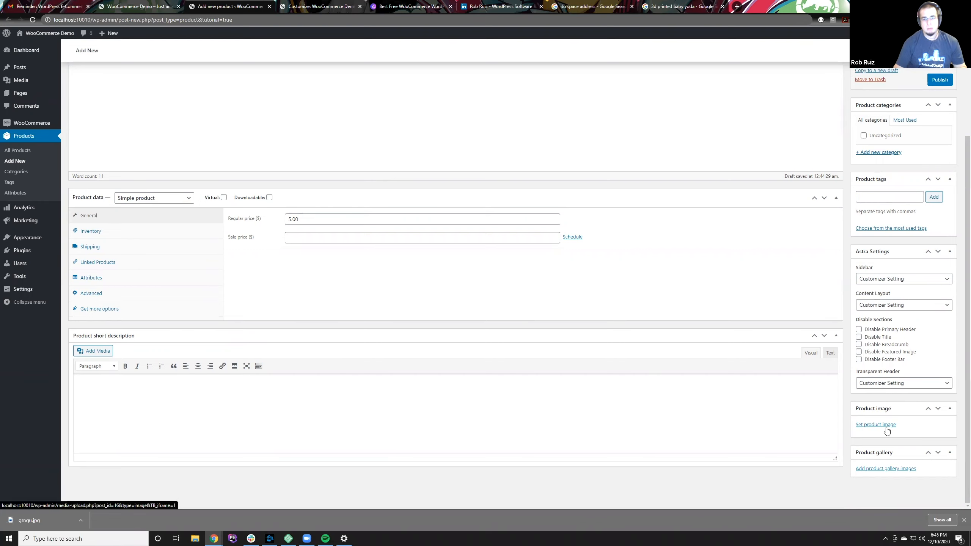
click(875, 425)
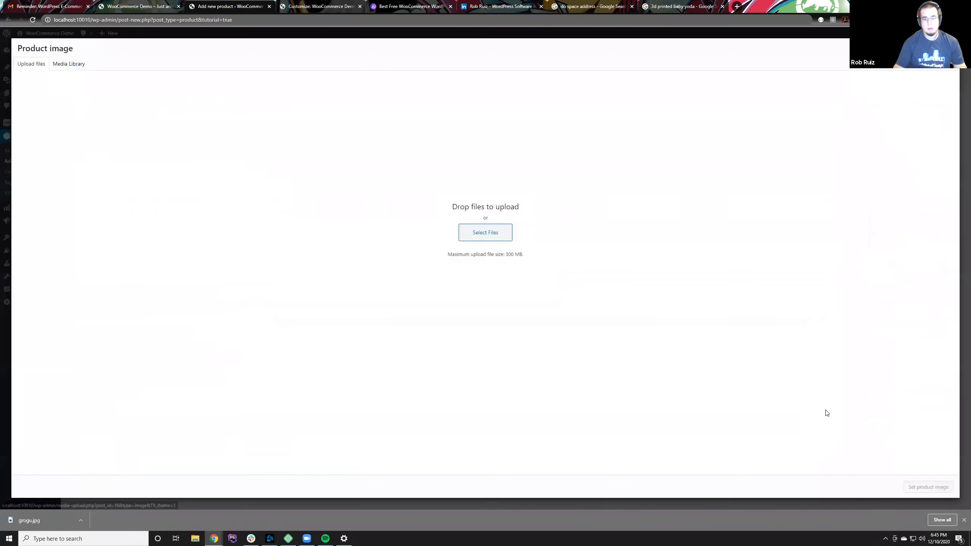
click(495, 234)
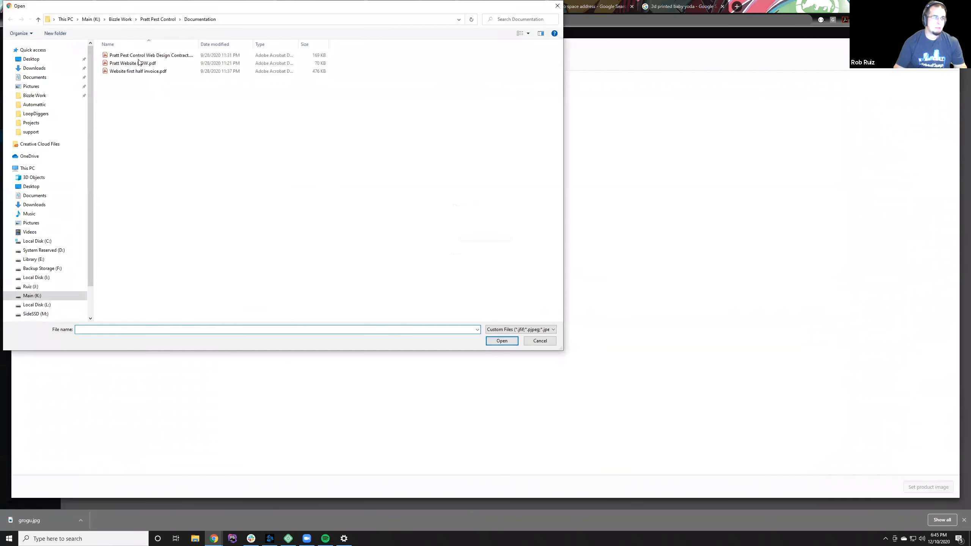
click(110, 20)
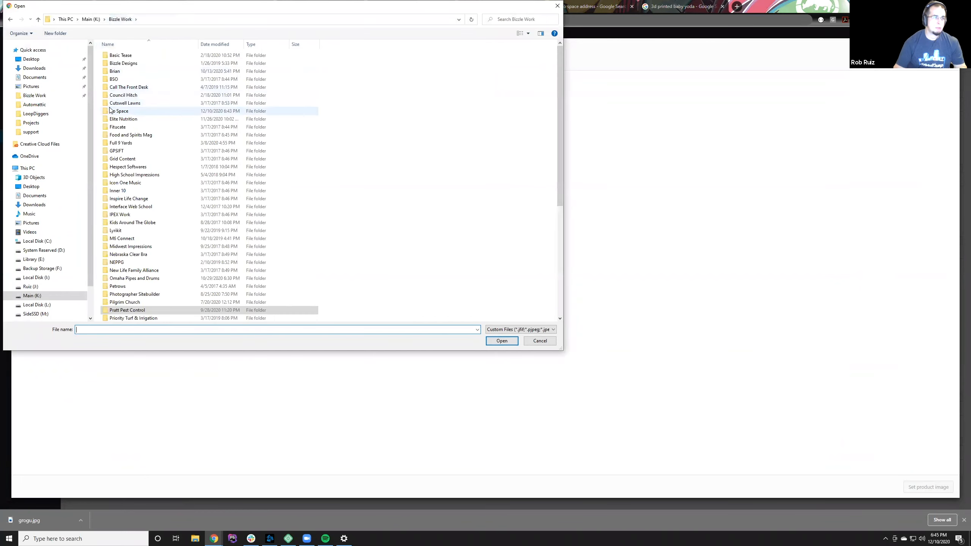
double_click(110, 111)
double_click(111, 57)
click(111, 59)
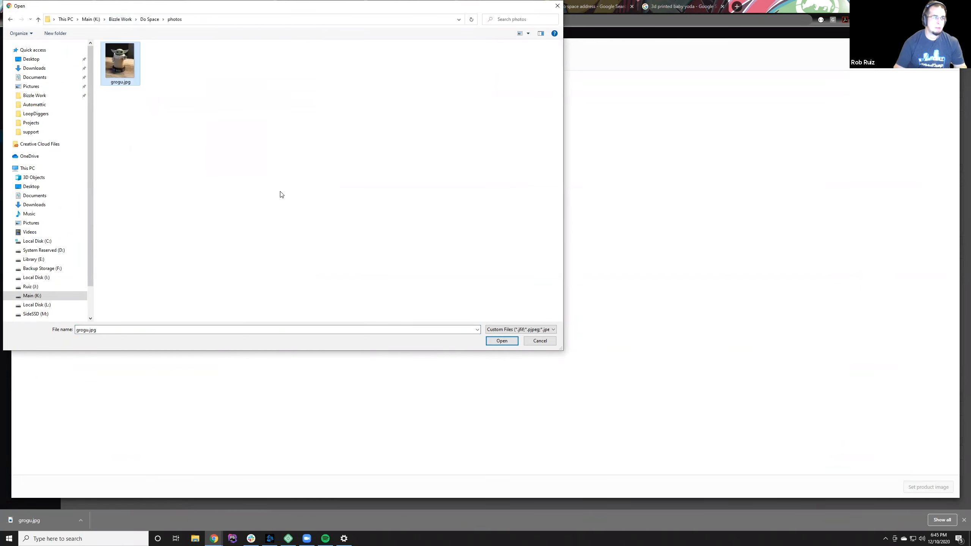
click(498, 339)
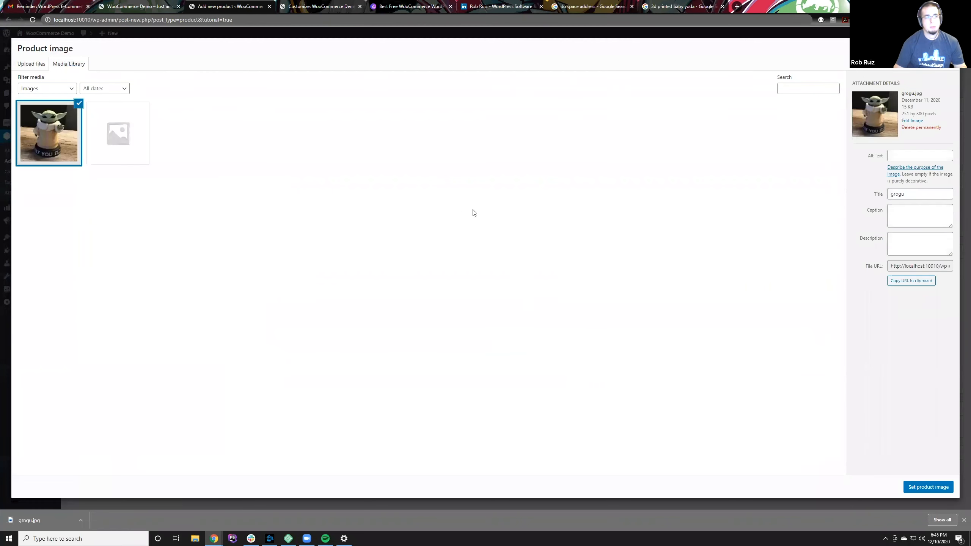
click(942, 487)
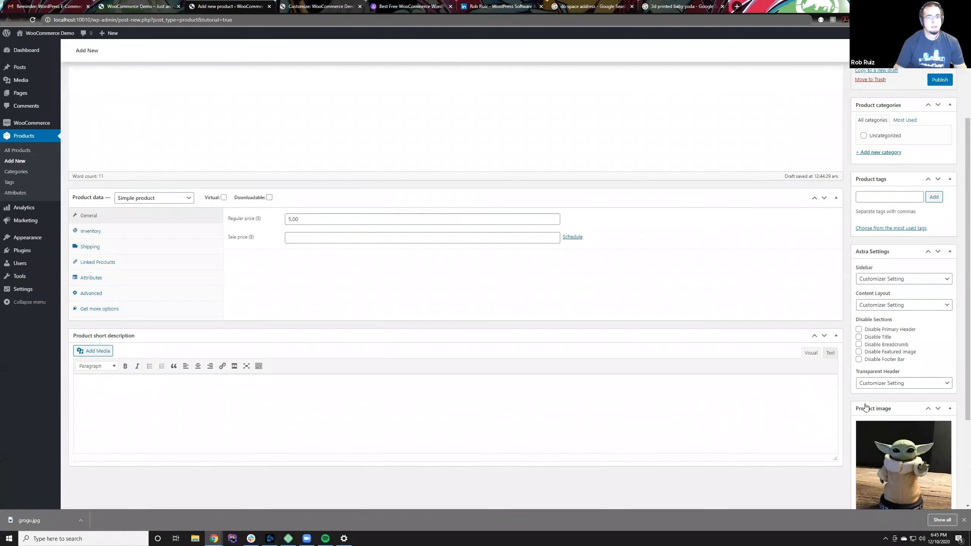
Step: Review the Grogu product's details and publish it
scroll(871, 400, down, 2)
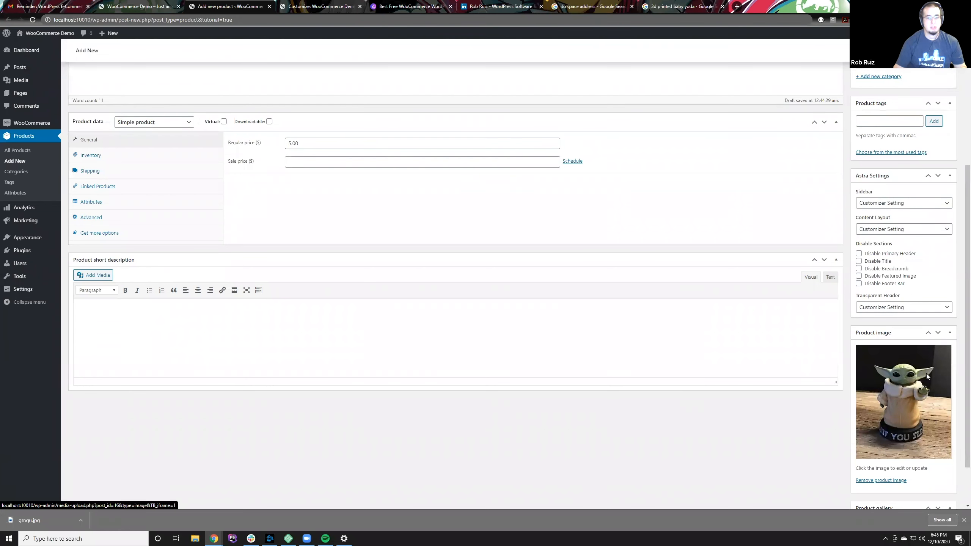
scroll(584, 400, up, 1)
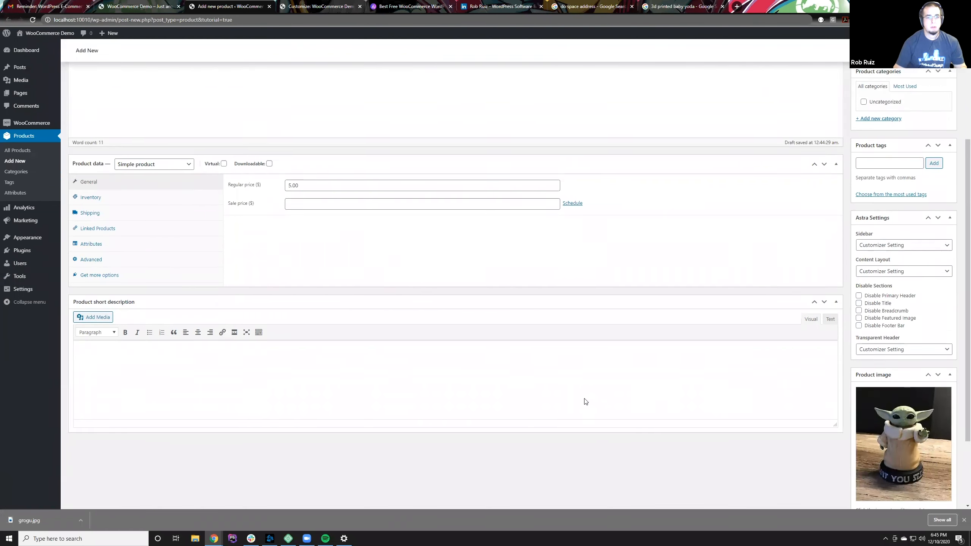
scroll(584, 401, up, 4)
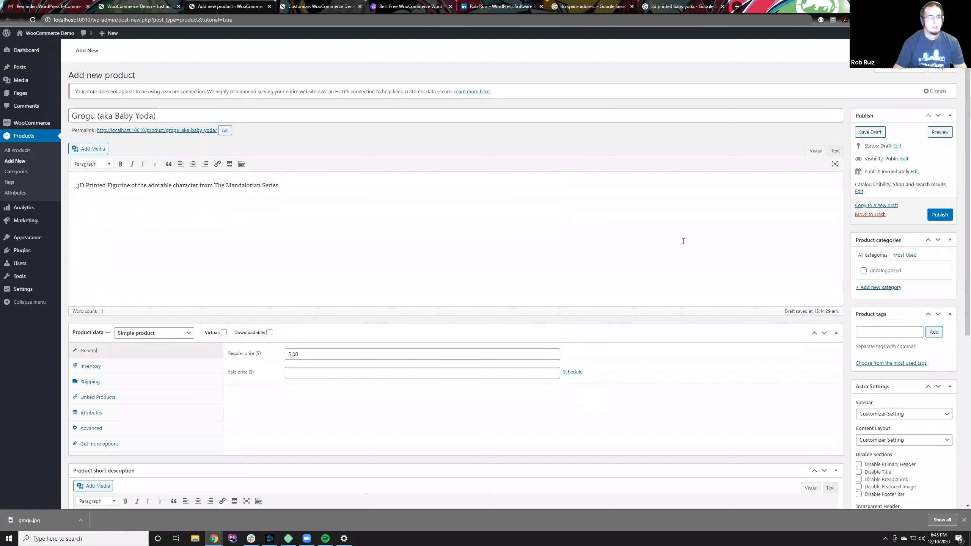
scroll(507, 309, down, 1)
scroll(508, 309, down, 2)
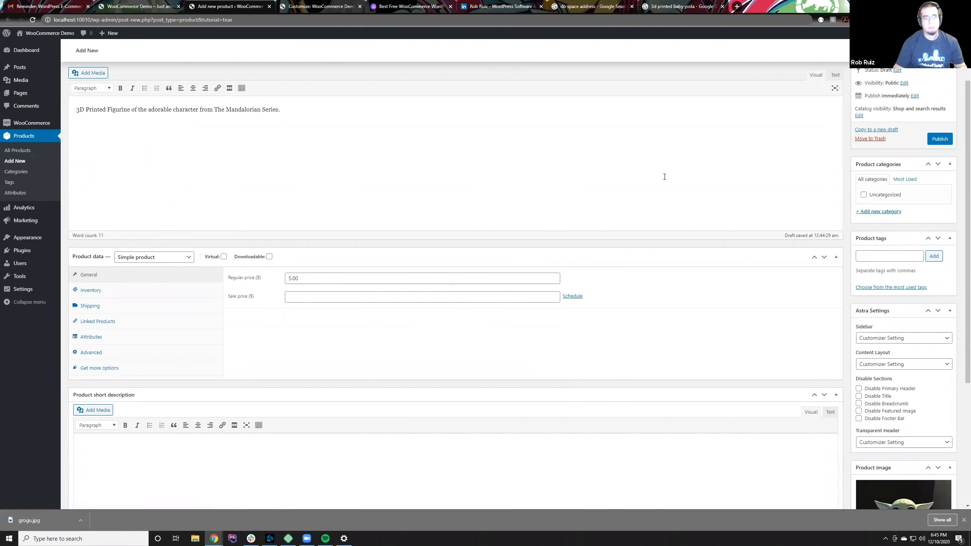
click(935, 139)
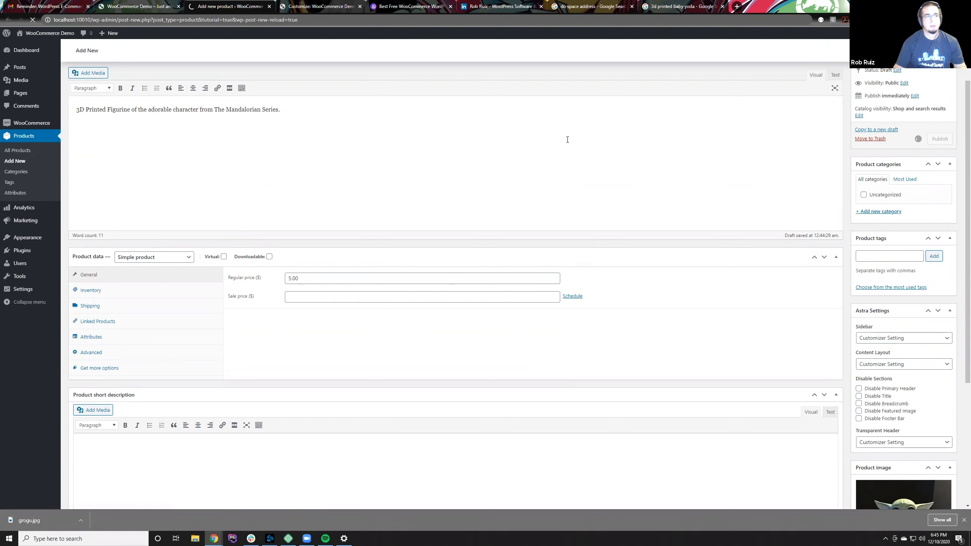
Step: Open the Shop page on the storefront and add the Grogu product to the cart
click(119, 5)
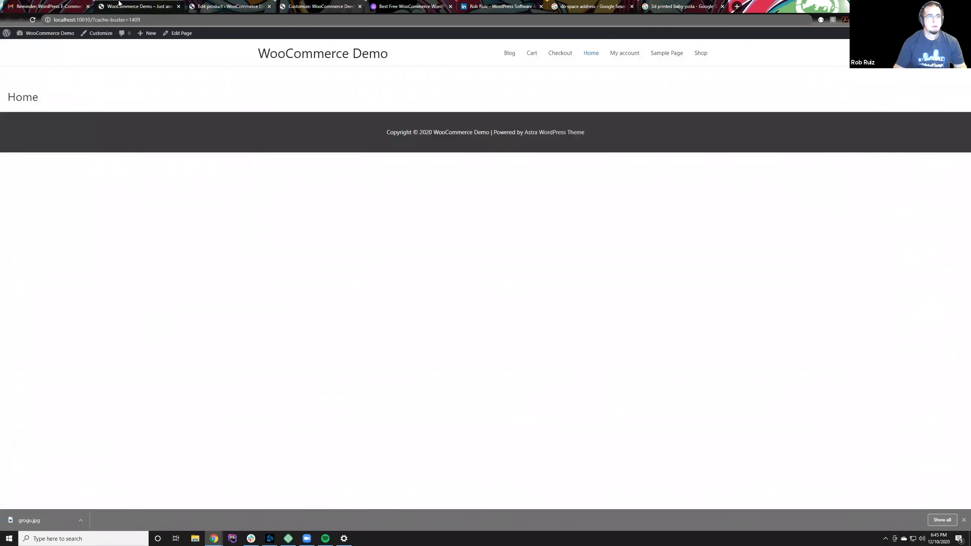
click(706, 57)
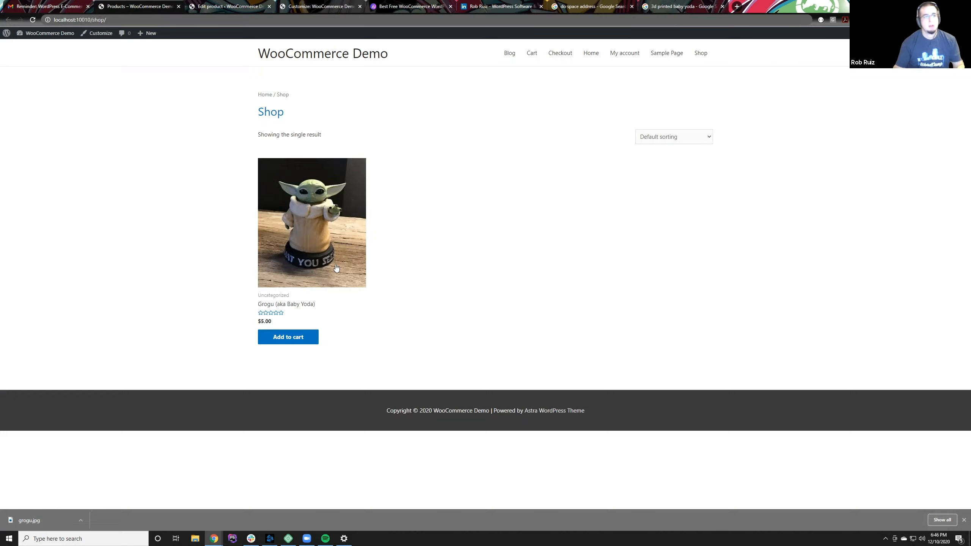
click(275, 338)
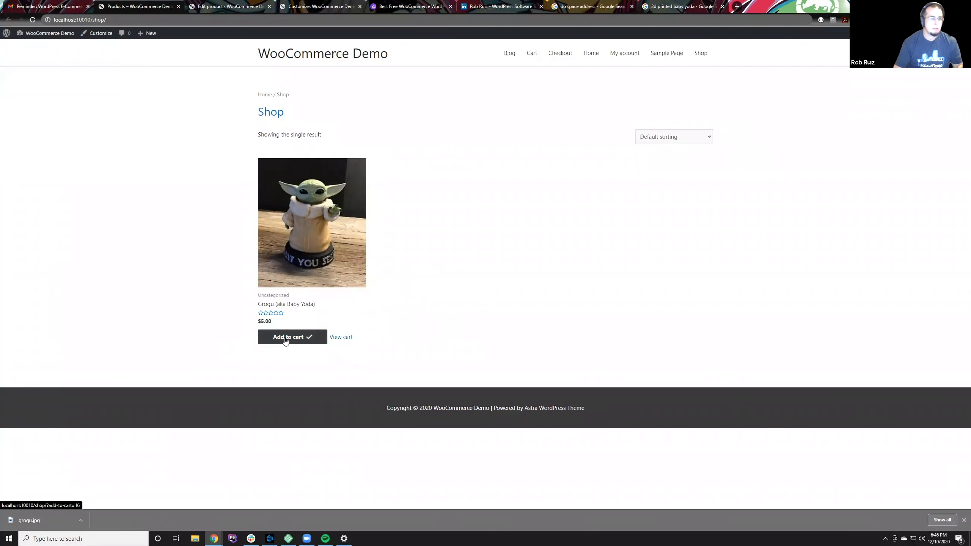
Step: Open the cart and check the Grogu product's price and subtotal
click(342, 339)
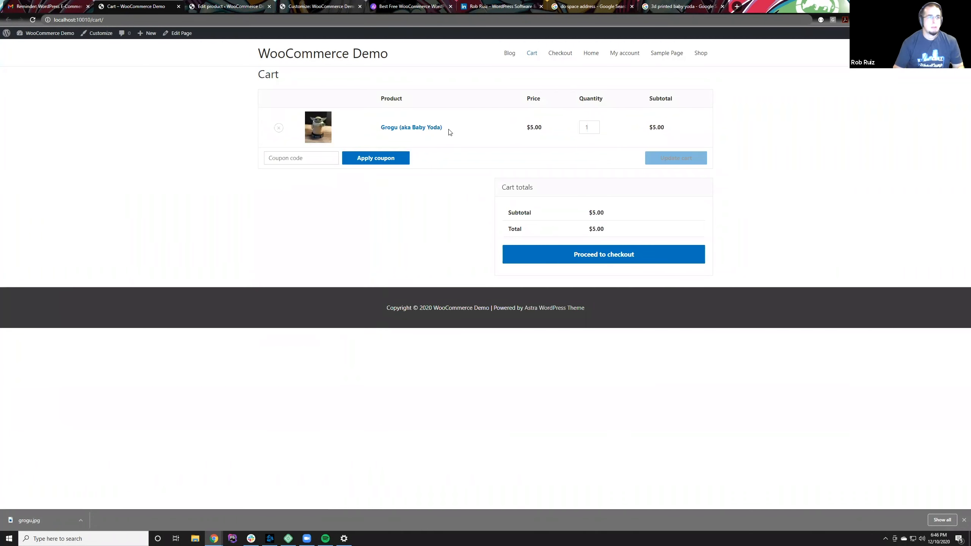
double_click(534, 127)
double_click(657, 127)
Step: Proceed to checkout, look over the billing details form and order summary, and return to the cart
click(577, 250)
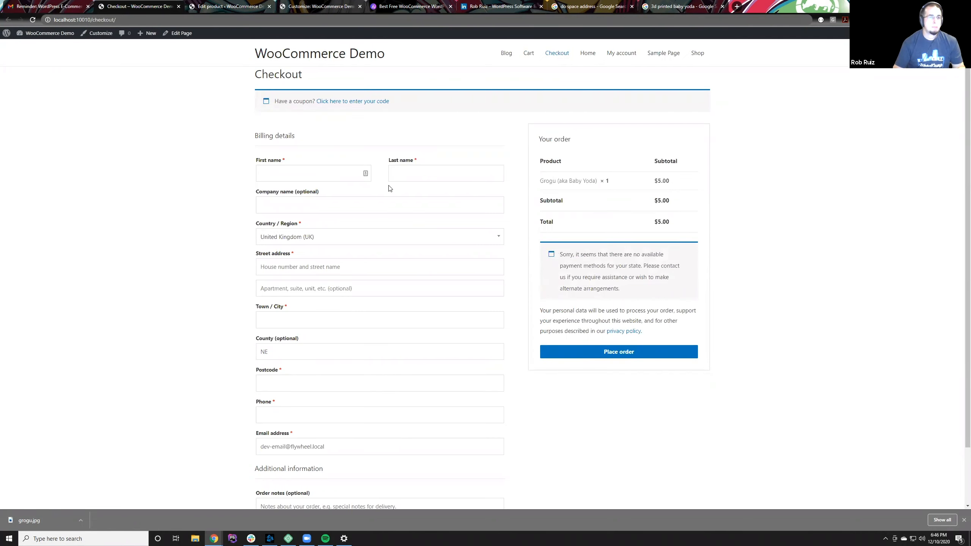
click(317, 176)
scroll(492, 317, down, 2)
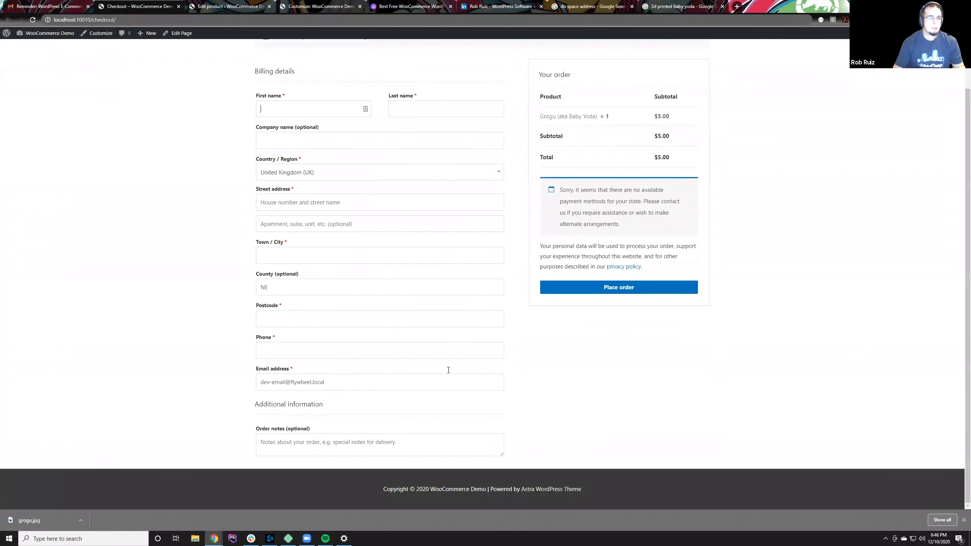
scroll(423, 207, up, 2)
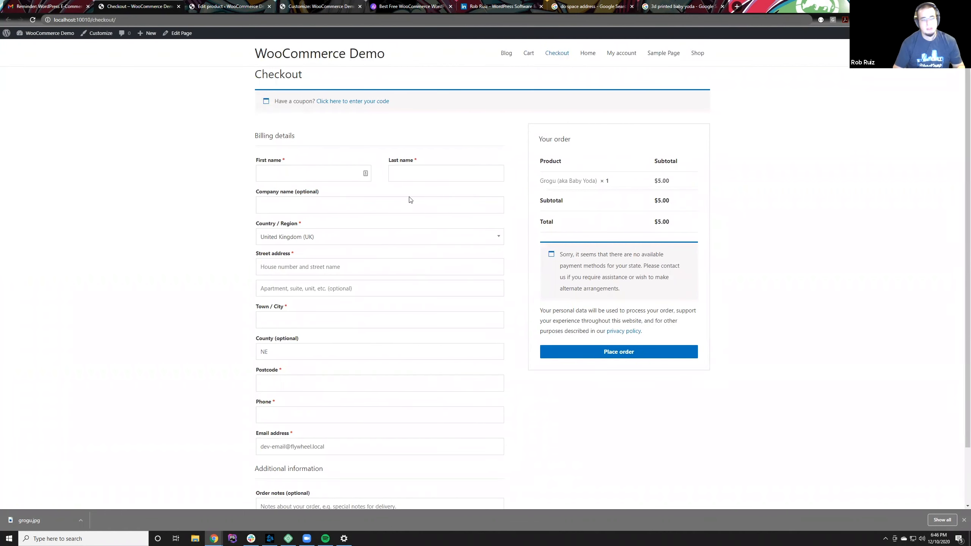
click(10, 19)
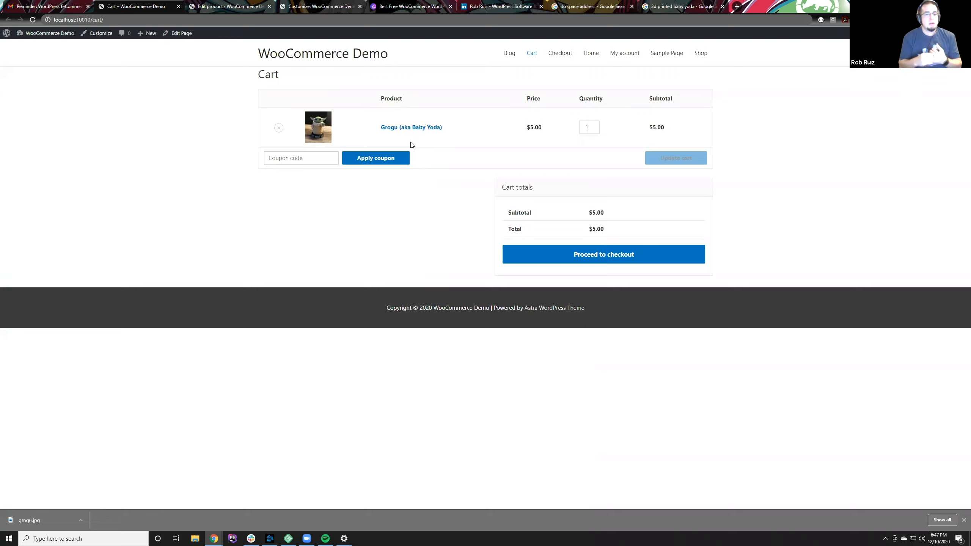
Step: Start a new product from the Grogu product's edit page, leaving that page without saving
click(210, 4)
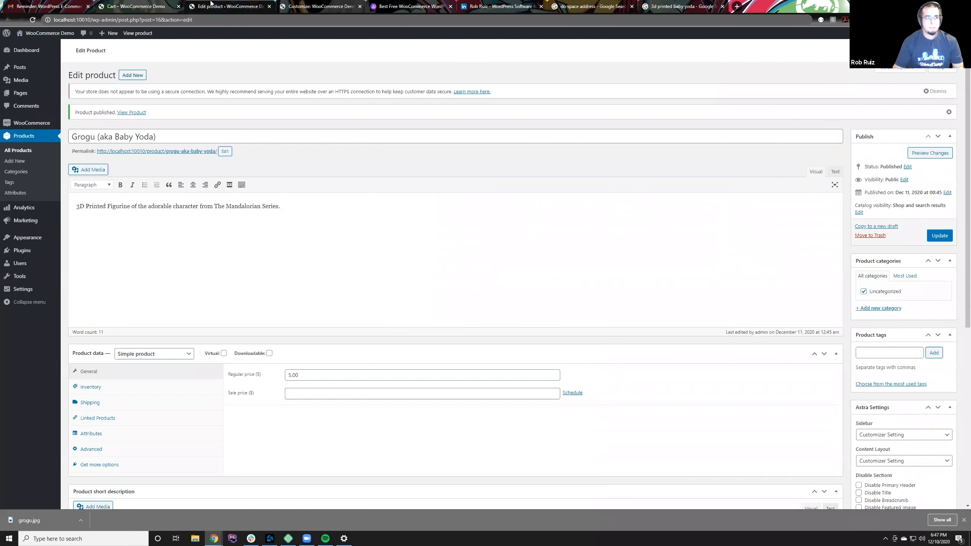
click(133, 76)
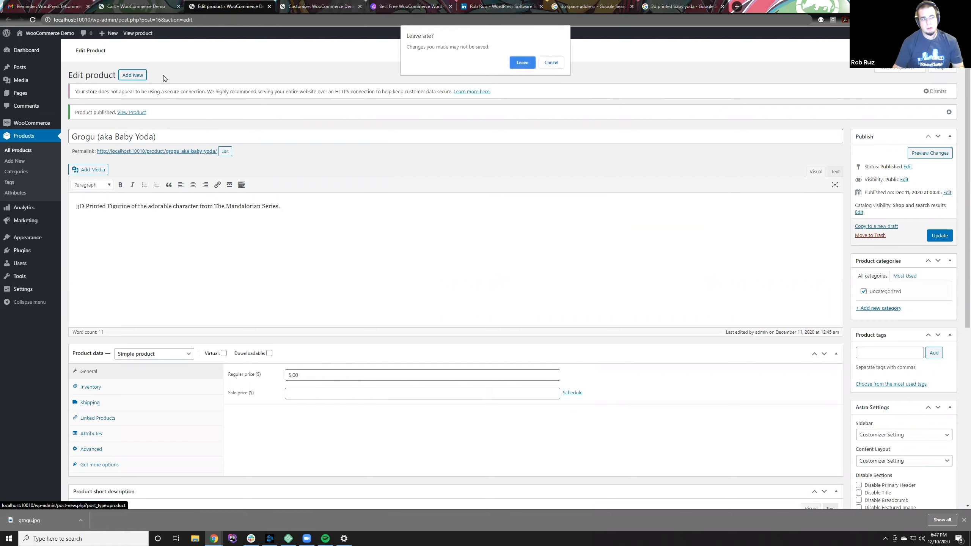
click(529, 63)
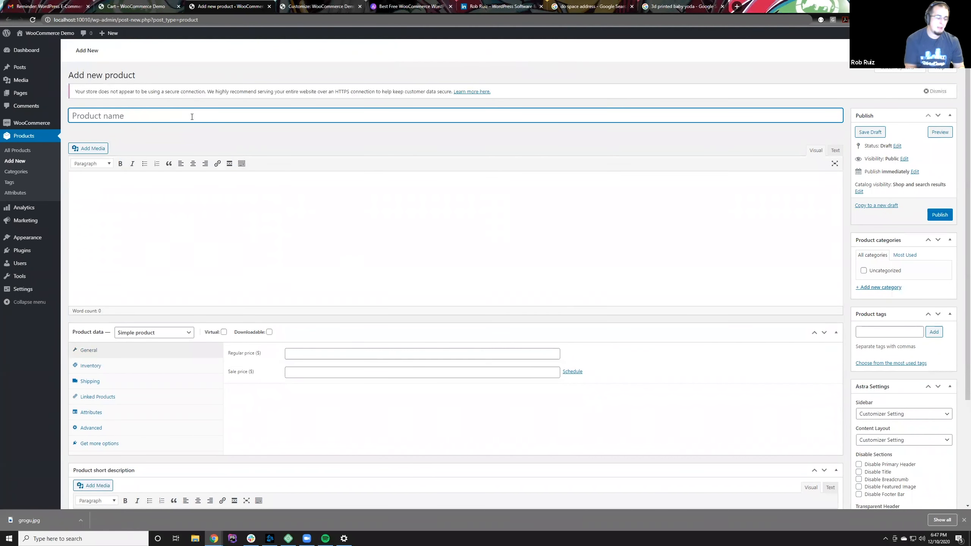
Step: Enter "Printed" as the beginning of the new product's name
text(#)
key(BackSpace)
text(3D )
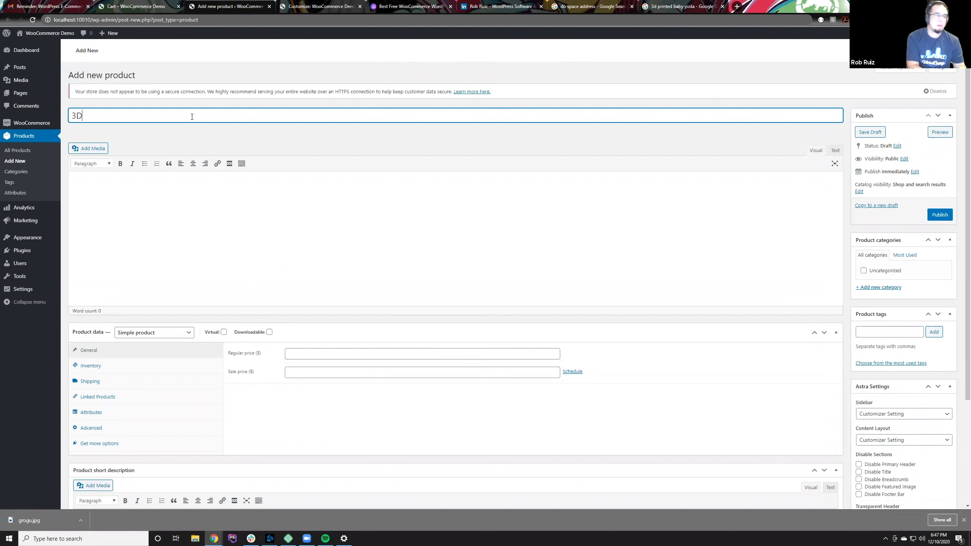
text(prin)
key(BackSpace)
key(BackSpace)
key(BackSpace)
key(BackSpace)
text(Print)
key(BackSpace)
key(BackSpace)
key(BackSpace)
key(BackSpace)
key(BackSpace)
key(BackSpace)
key(BackSpace)
key(BackSpace)
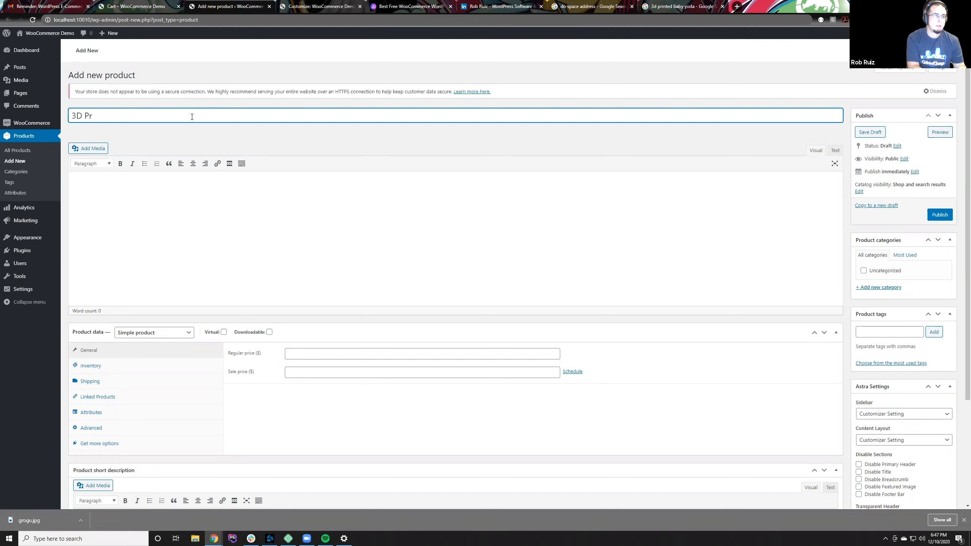
text(Printed)
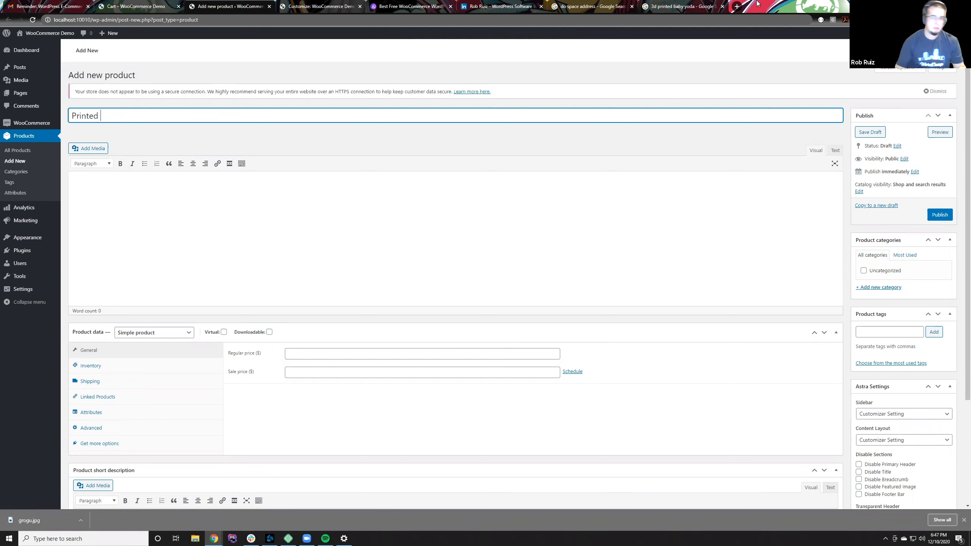
Step: Search Google Images for "3d printed star wars"
click(681, 7)
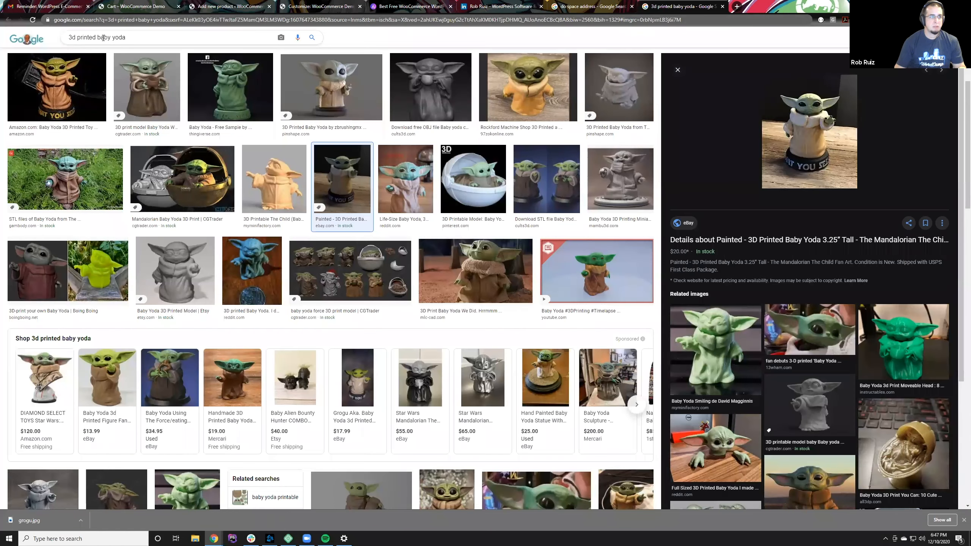
drag(97, 38, 190, 40)
text(star way)
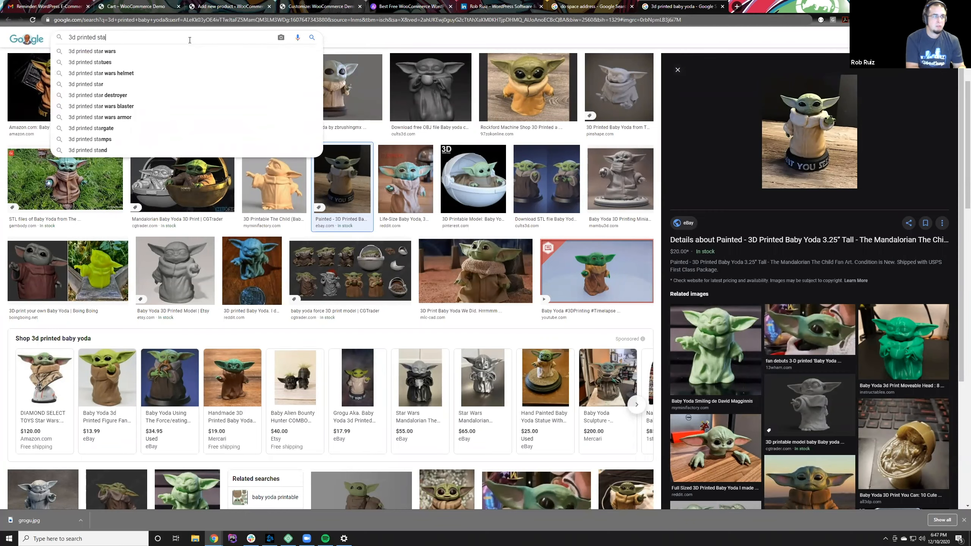
key(BackSpace)
text(r war)
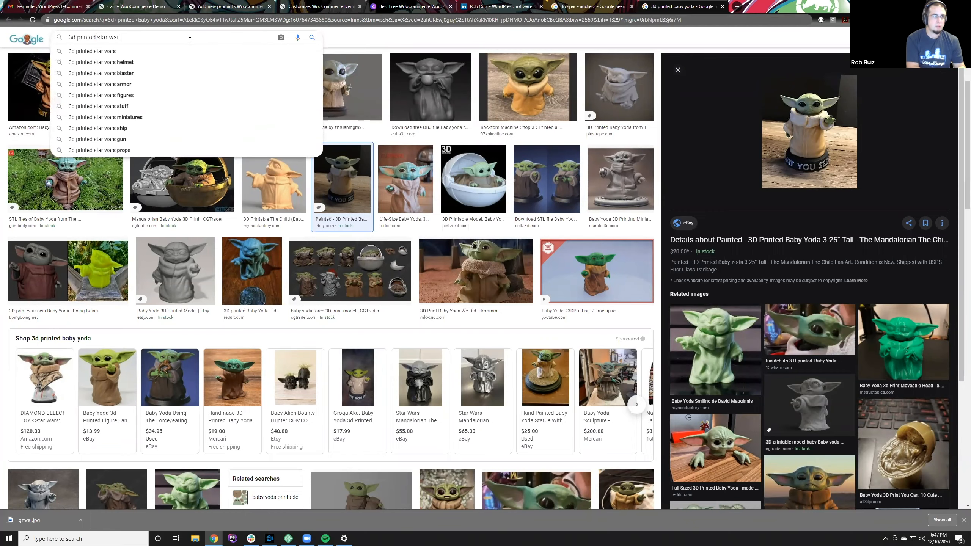
text(s)
key(Return)
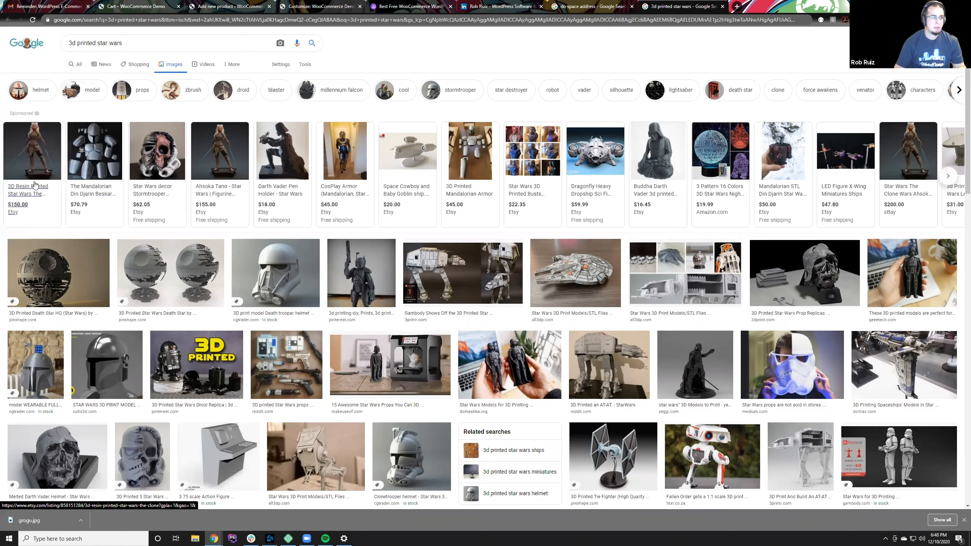
Step: Open the Etsy listing for the $150.00 resin-printed Ahsoka Tano figure and save its main picture to the Do Space photos folder
click(35, 161)
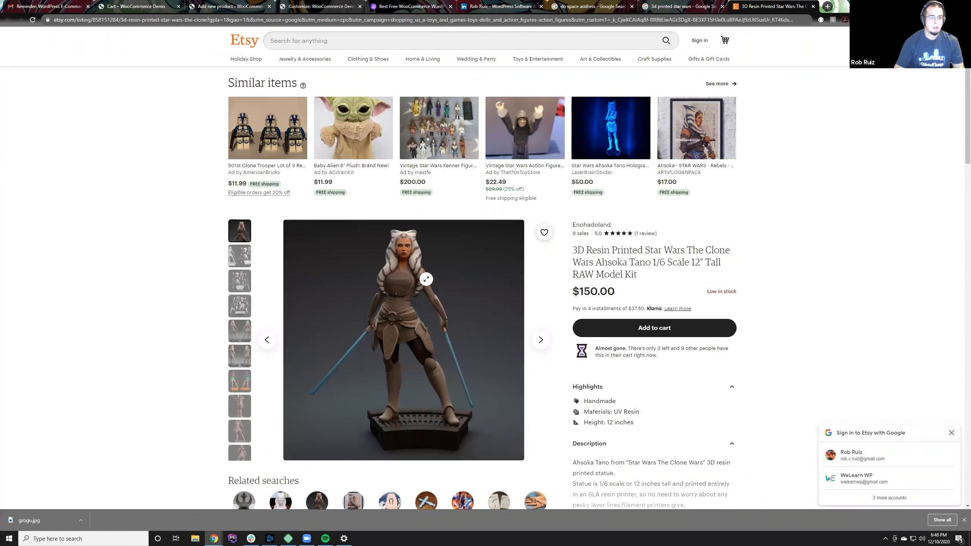
scroll(426, 279, down, 1)
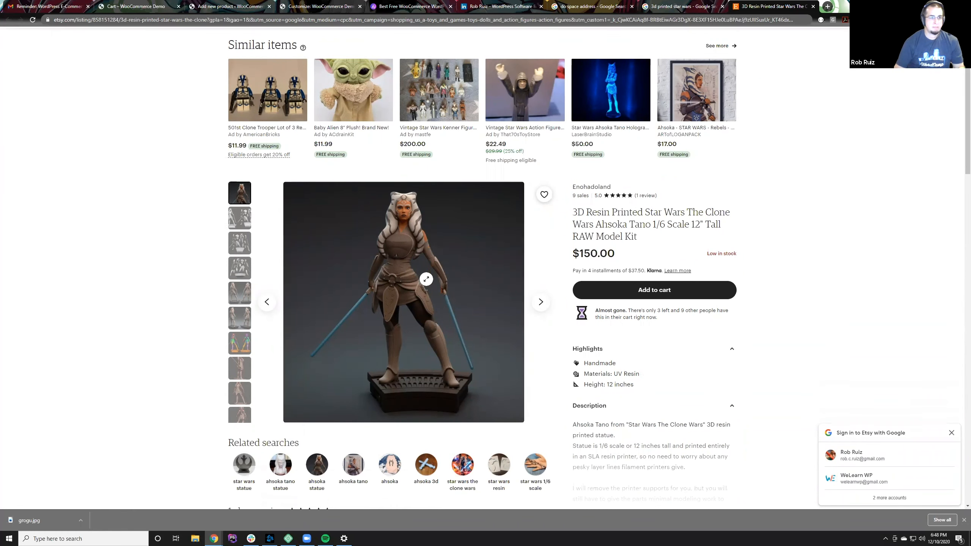
right_click(426, 278)
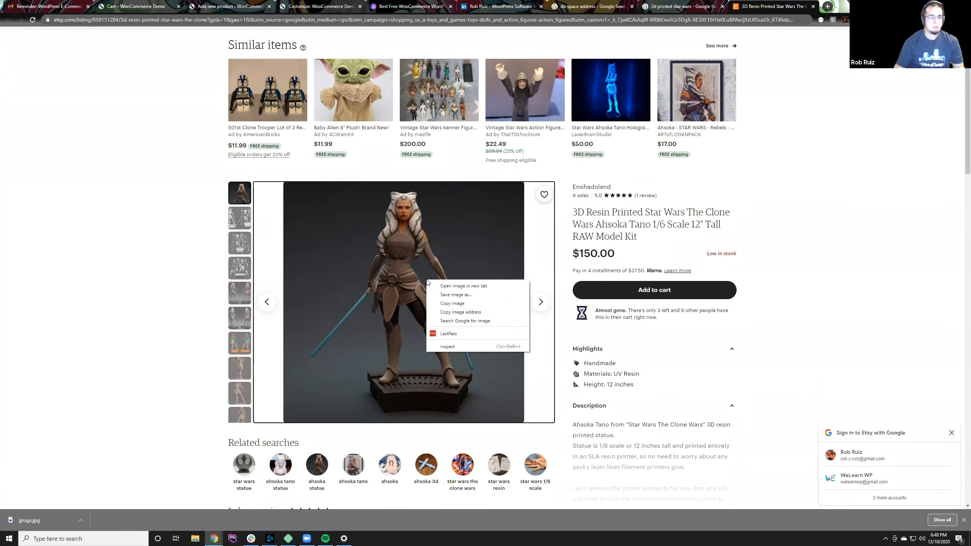
click(443, 295)
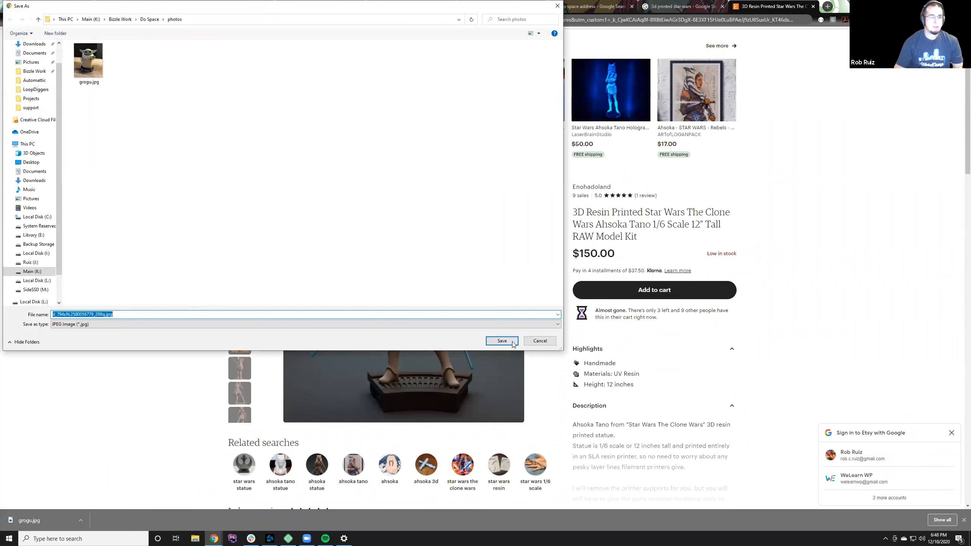
click(512, 342)
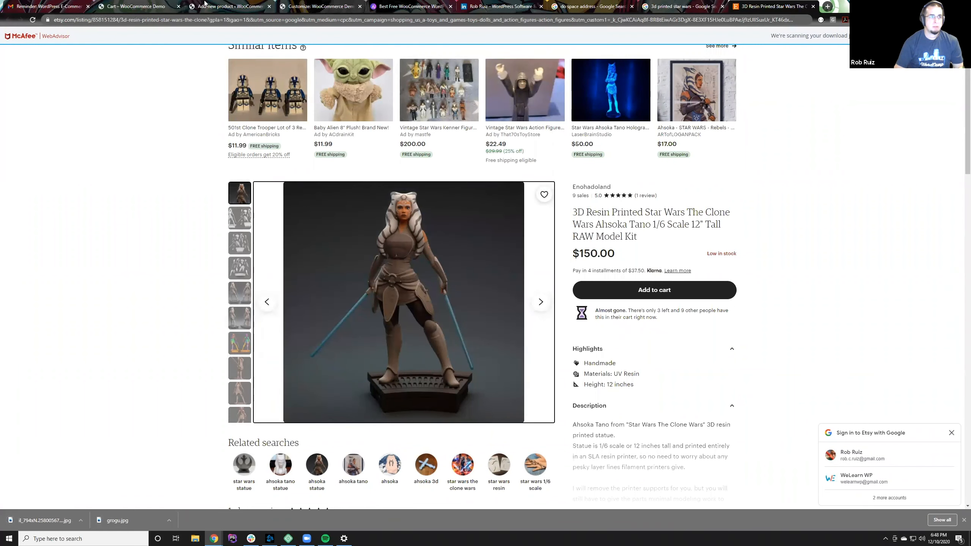
Step: Complete the new product's name as "Printed Ahsoka Figurine", checking the character's name against the Etsy listing
click(152, 5)
click(205, 5)
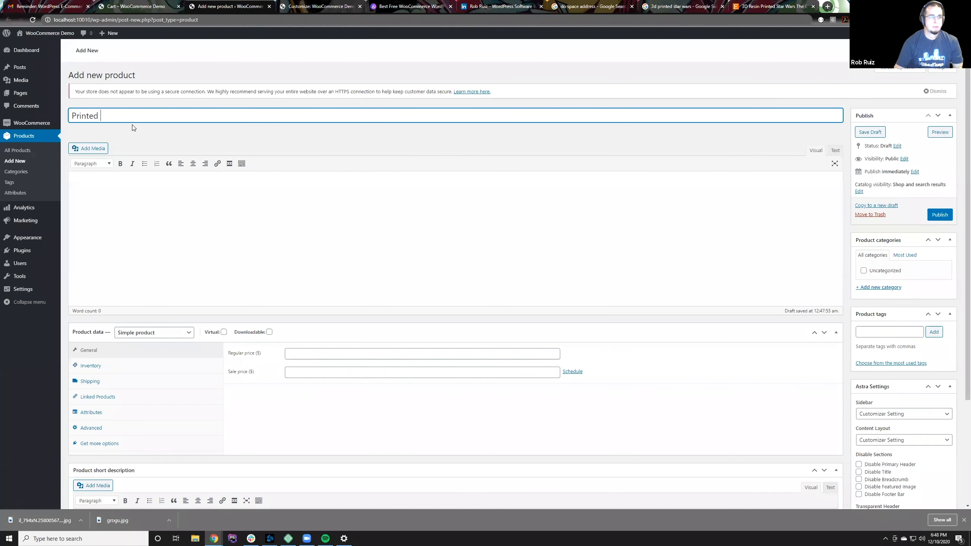
text(Ahsoka)
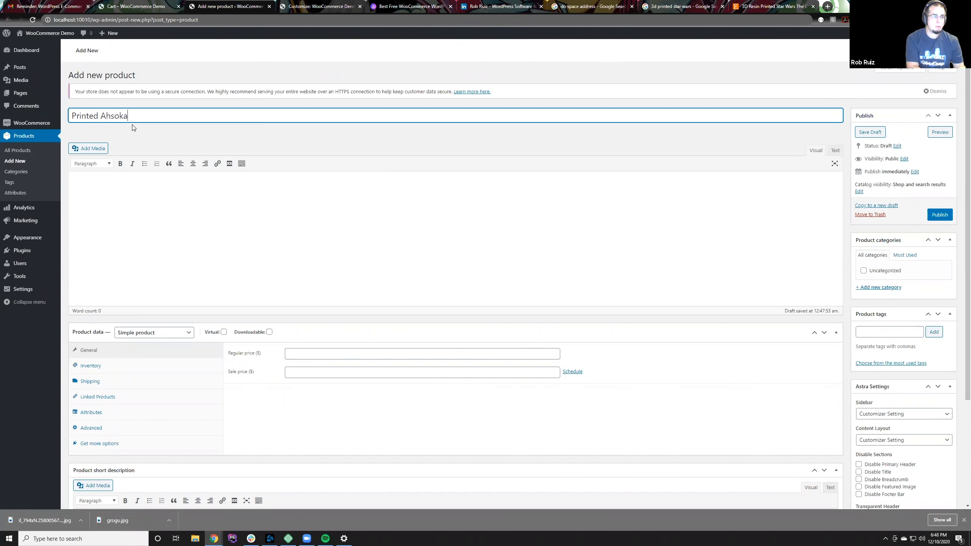
click(772, 5)
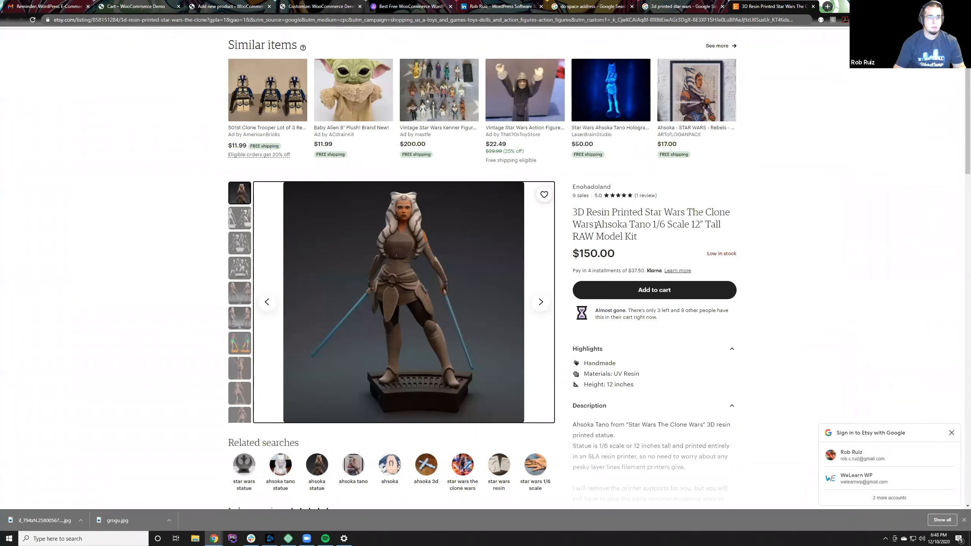
click(168, 6)
click(188, 4)
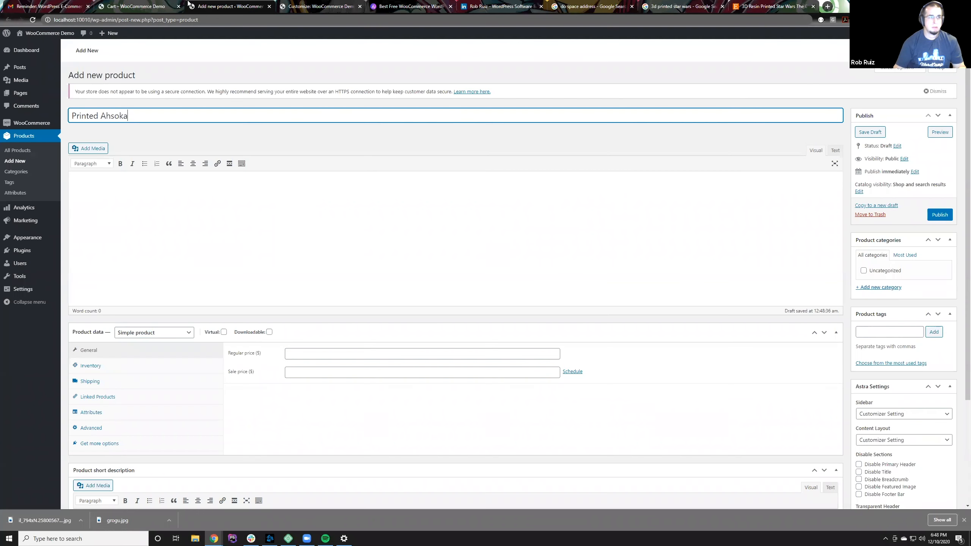
click(134, 231)
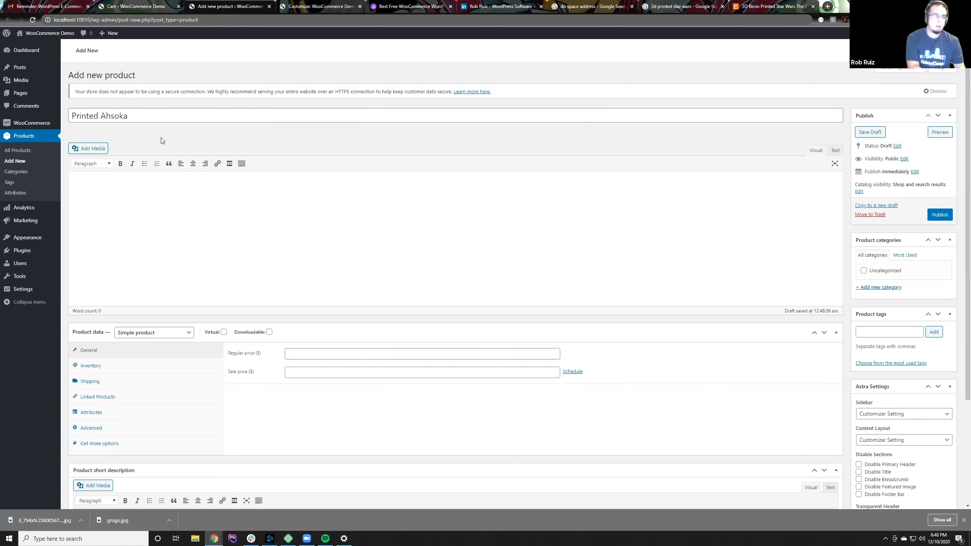
click(154, 117)
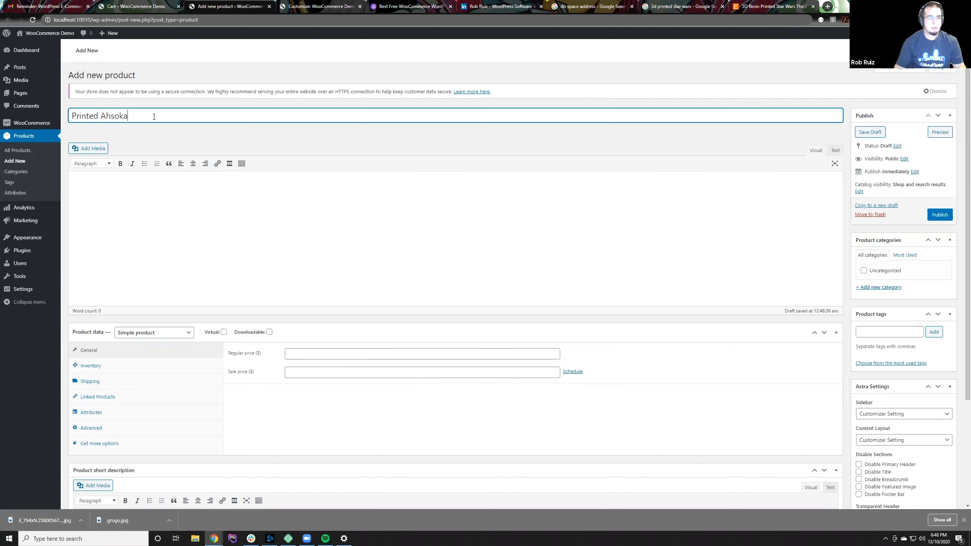
text(Figuring)
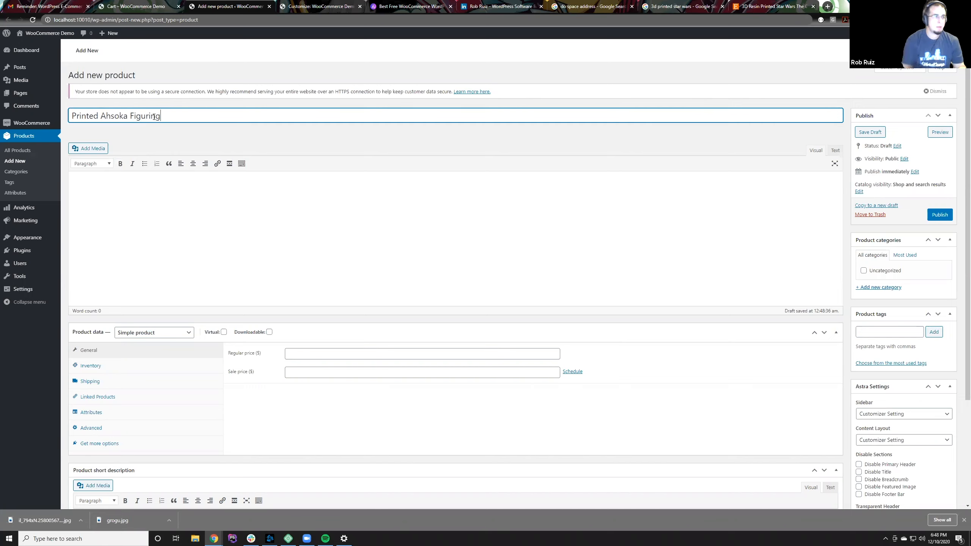
key(BackSpace)
text(e)
click(202, 182)
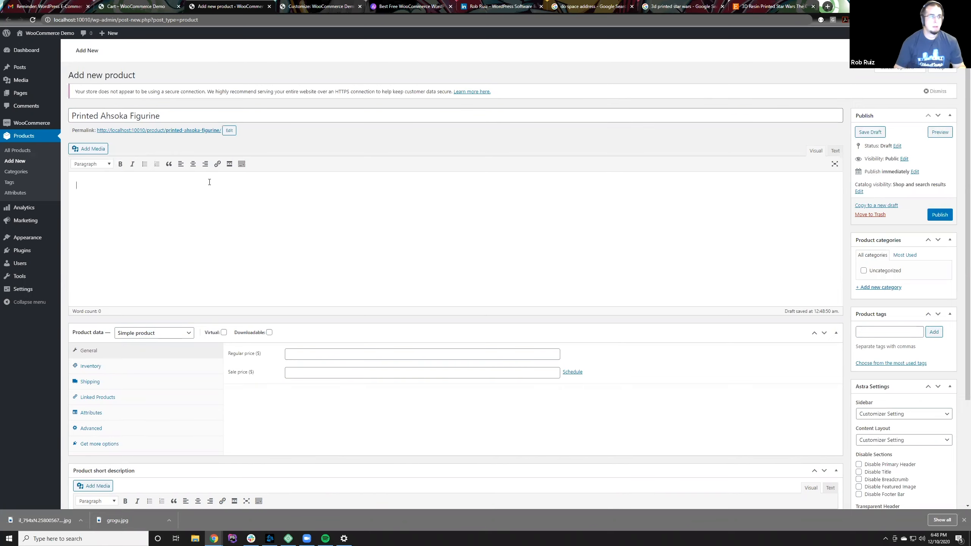
Step: Fill the product description with five short lines of random placeholder text
text(sldfkslfksnk lksdflksfdn lfd)
key(Return)
text(skdf lsfslkf)
key(Return)
text(sfdl kdnsf)
key(Return)
text(skdfsdl f)
key(Return)
text(lsf)
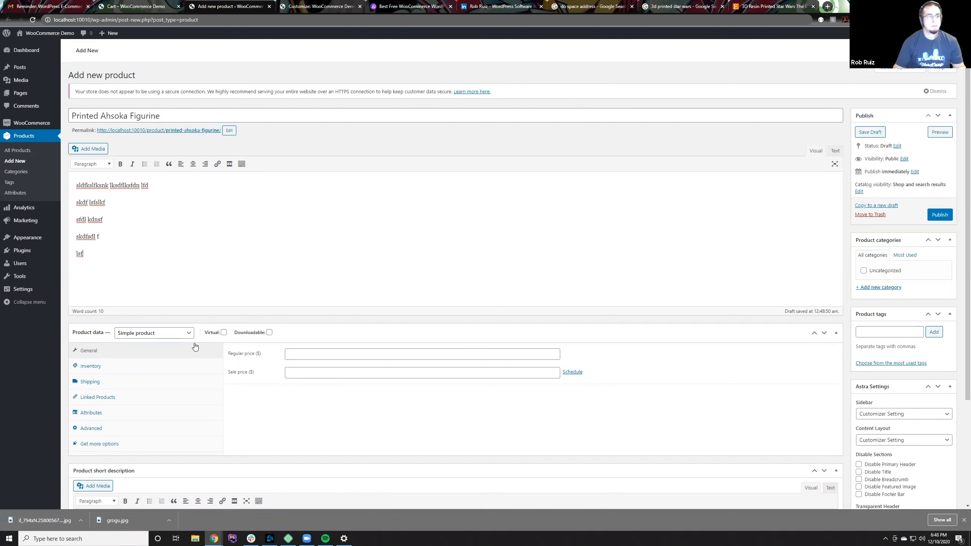
Step: Review the available product types and choose Simple product for the figurine
click(188, 334)
scroll(231, 297, down, 2)
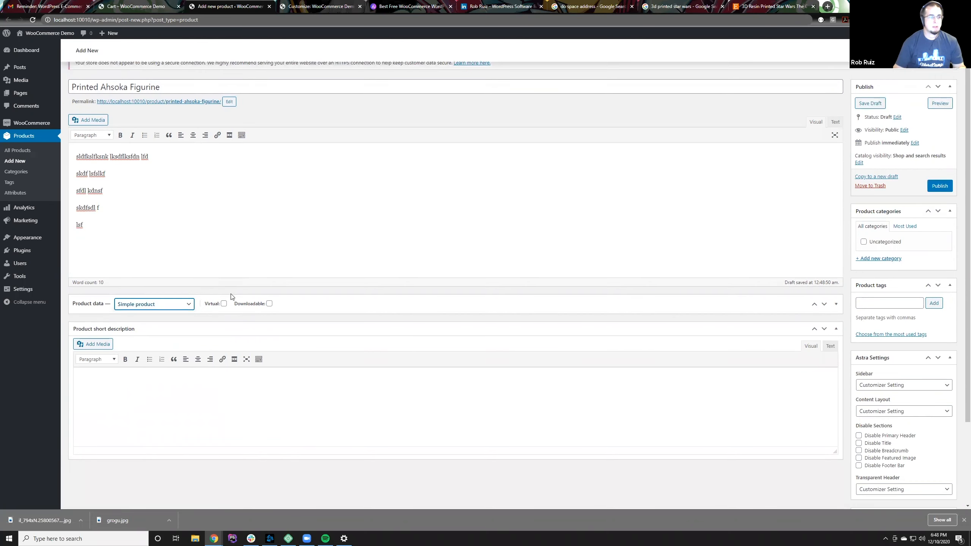
click(284, 262)
click(157, 257)
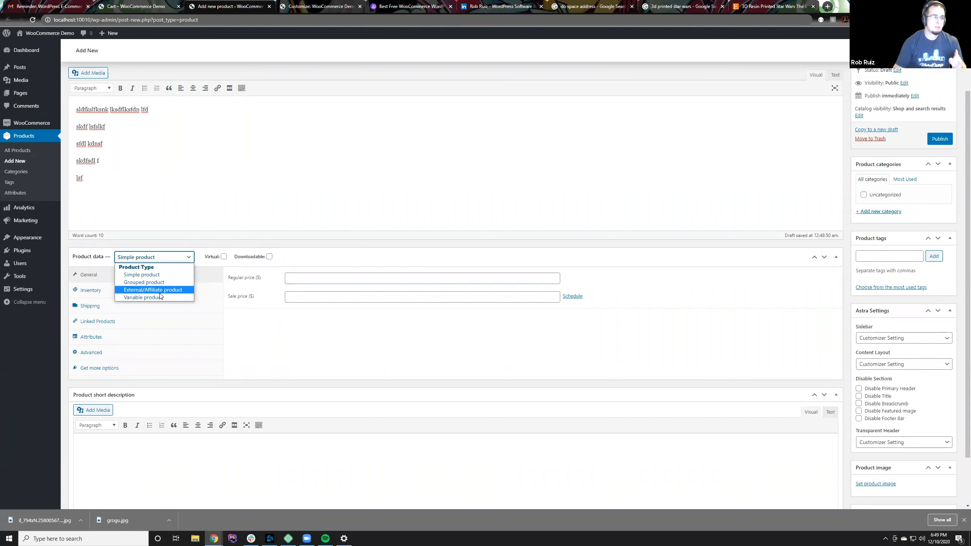
click(153, 275)
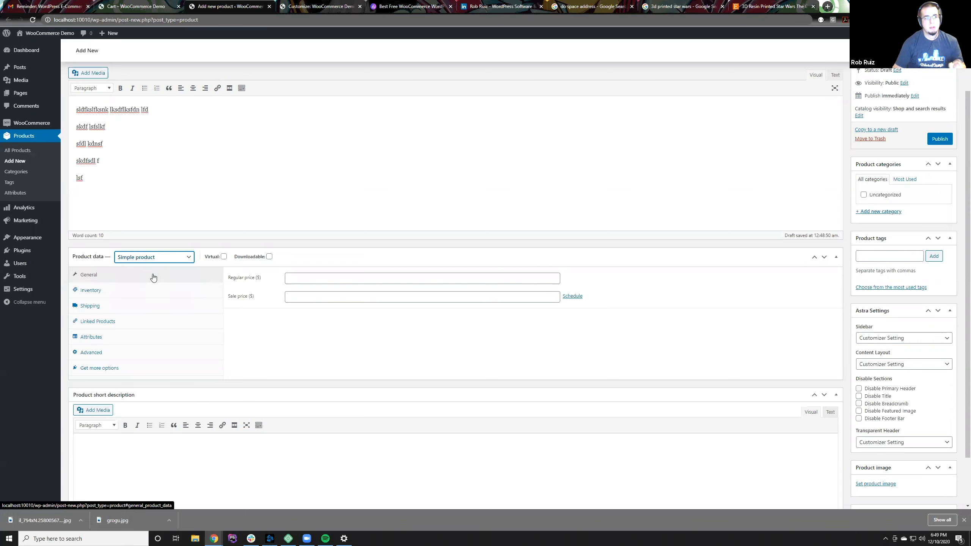
Step: Upload the saved Ahsoka picture il_794xN.2580056779_289q.jpg and set it as the product image
click(875, 484)
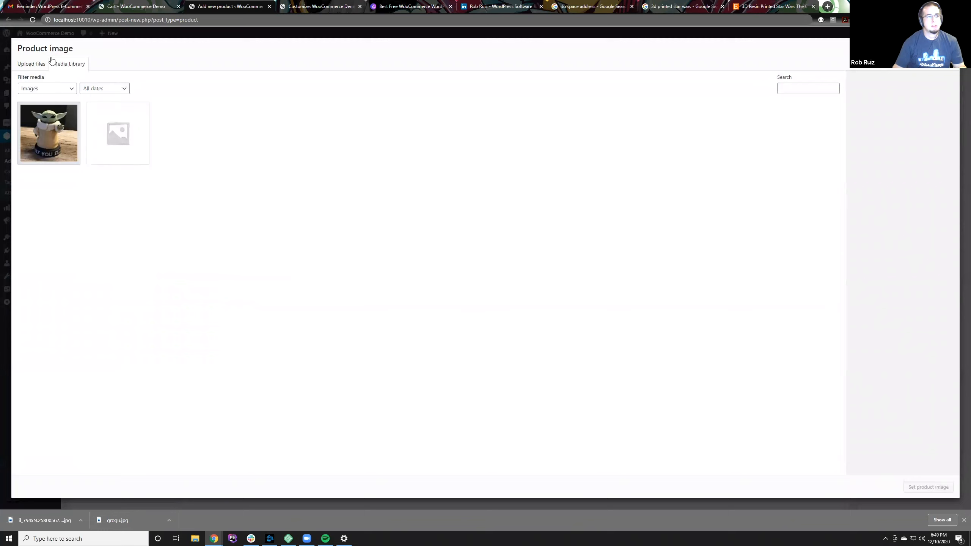
click(30, 65)
click(486, 234)
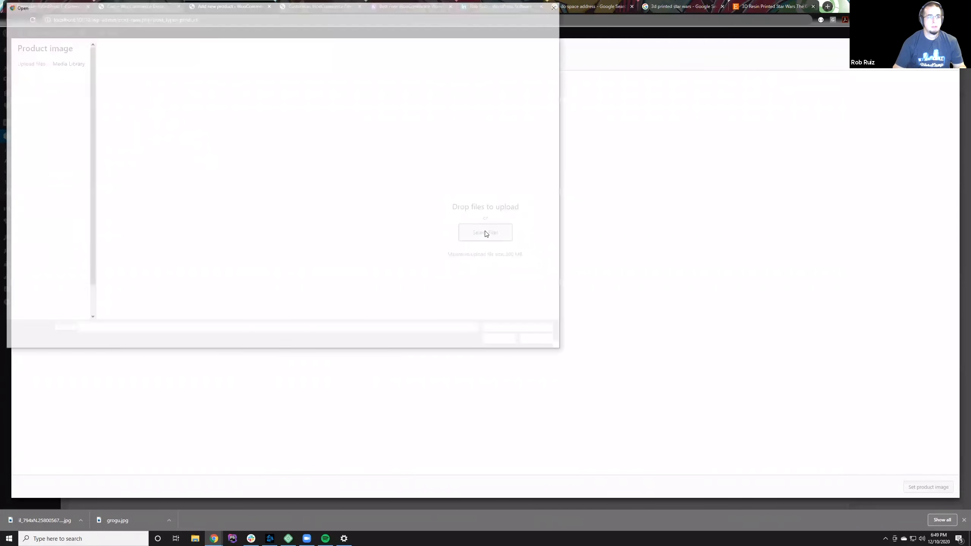
click(161, 66)
click(511, 343)
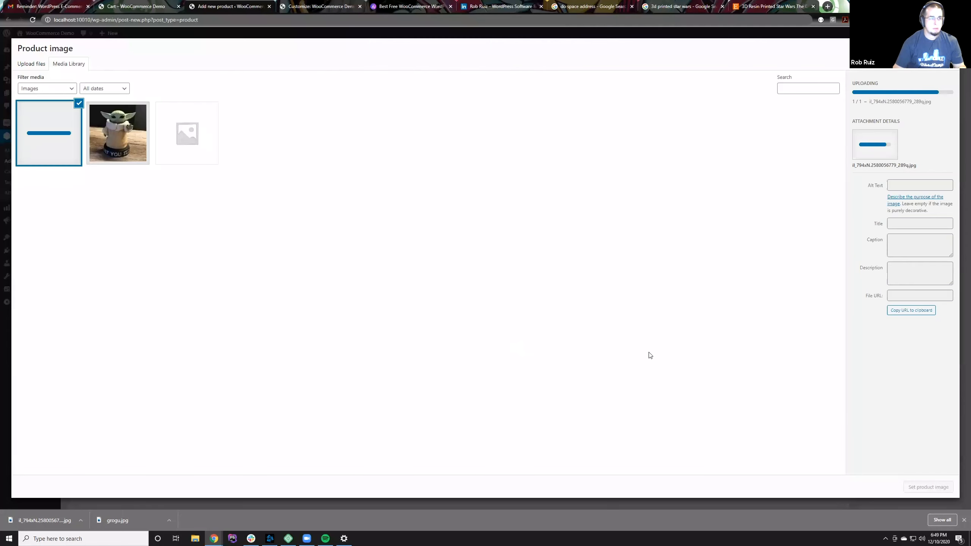
click(928, 488)
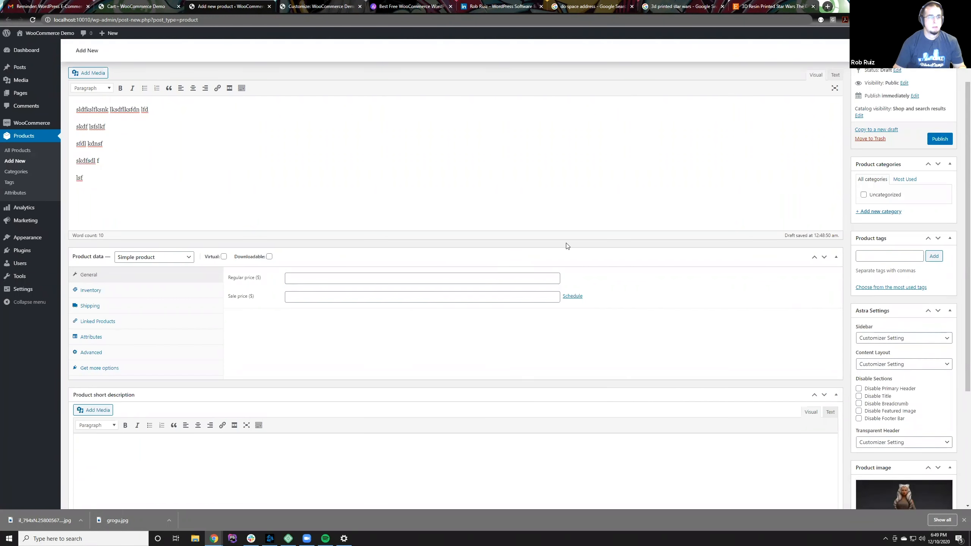
Step: Set the Ahsoka figurine's regular price to $10.00
click(361, 282)
text(10)
key(BackSpace)
text(10.00)
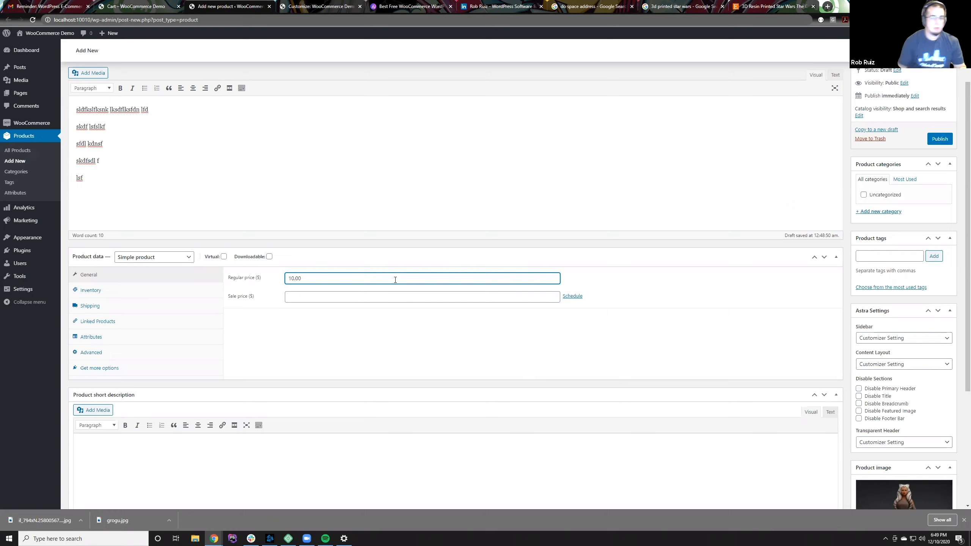
click(637, 288)
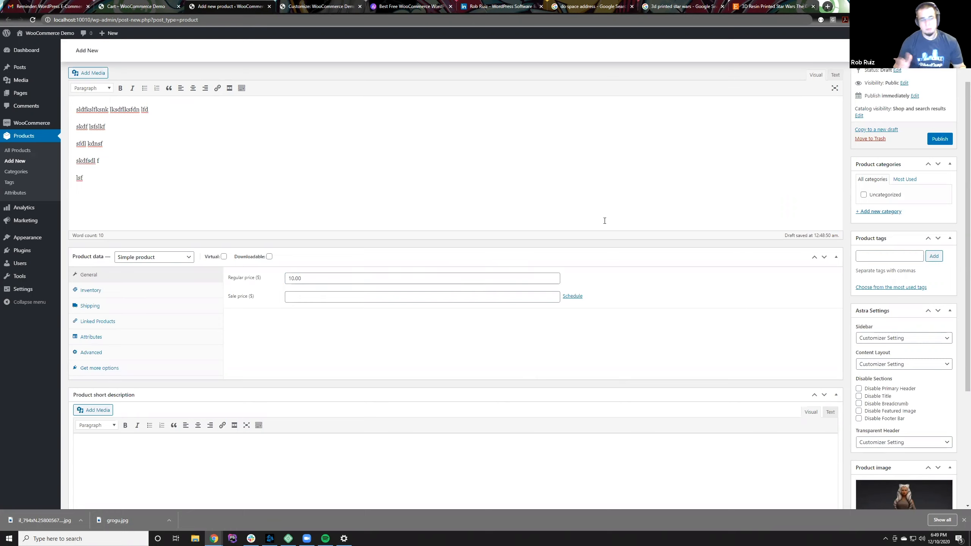
Step: Publish the Ahsoka figurine and check the storefront's Shop page
click(940, 139)
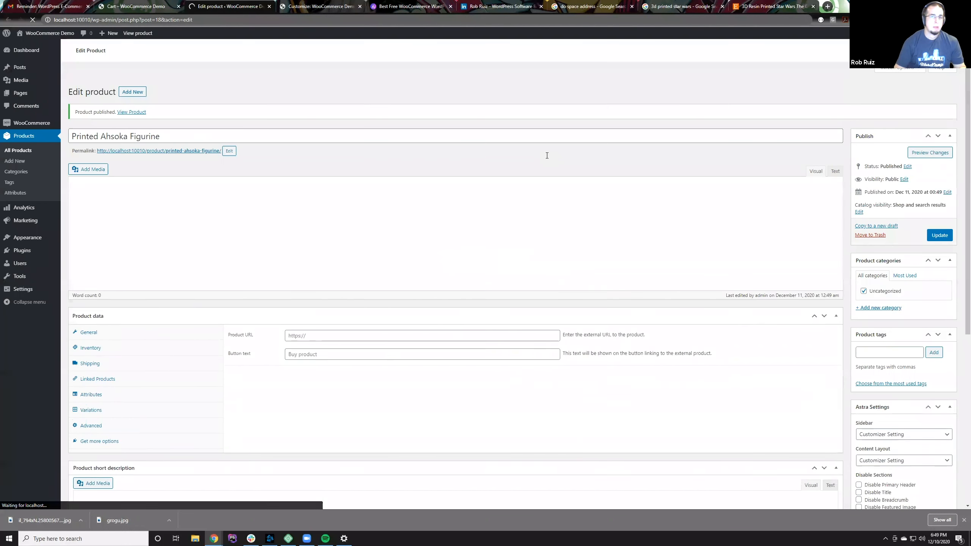
click(148, 5)
click(699, 55)
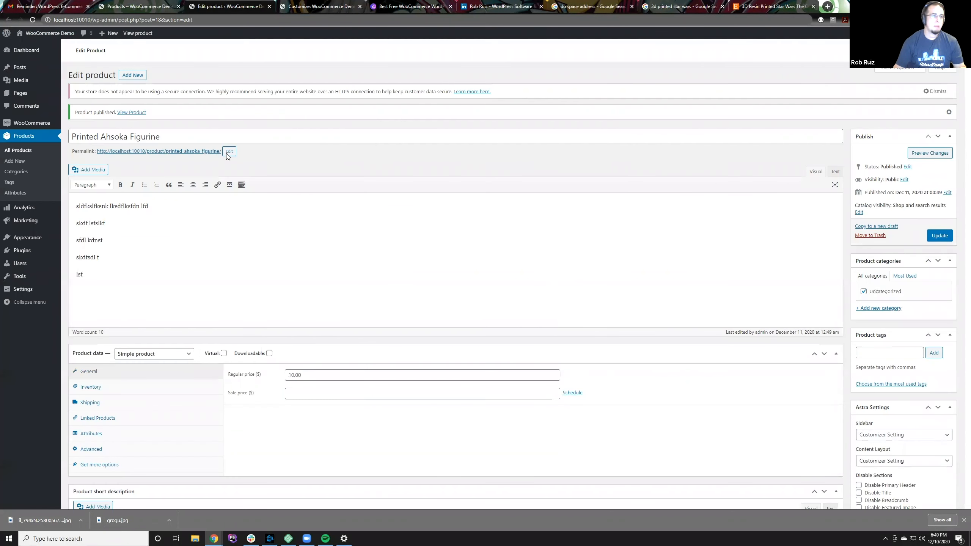
Step: Start another new product from the product editor, leaving the current page, and name it "Printed Mandalorian Figurine Set"
click(132, 75)
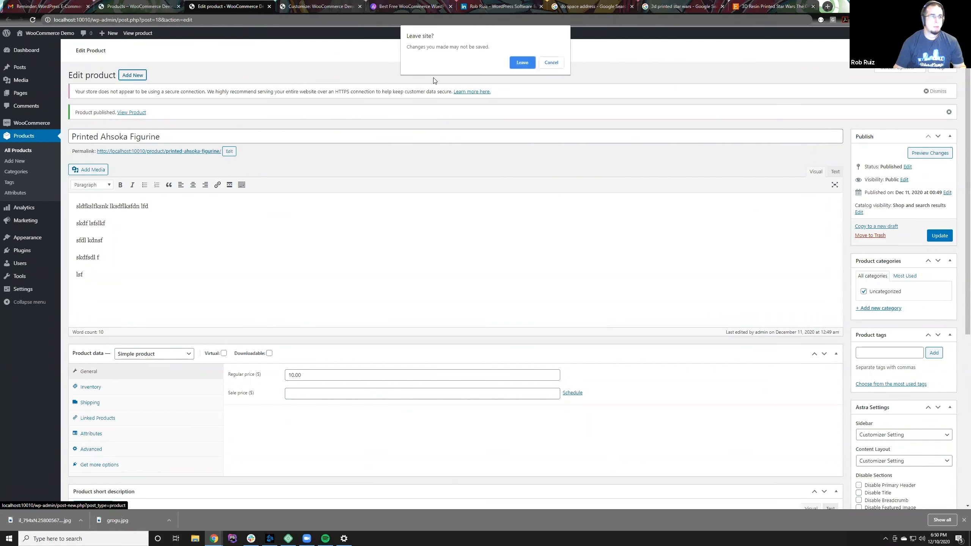
click(515, 63)
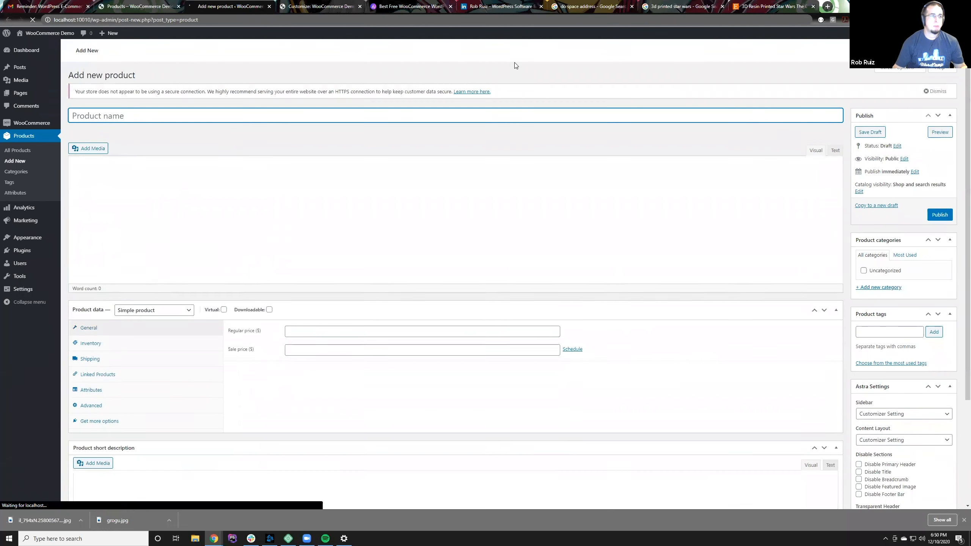
text(Printed Ma)
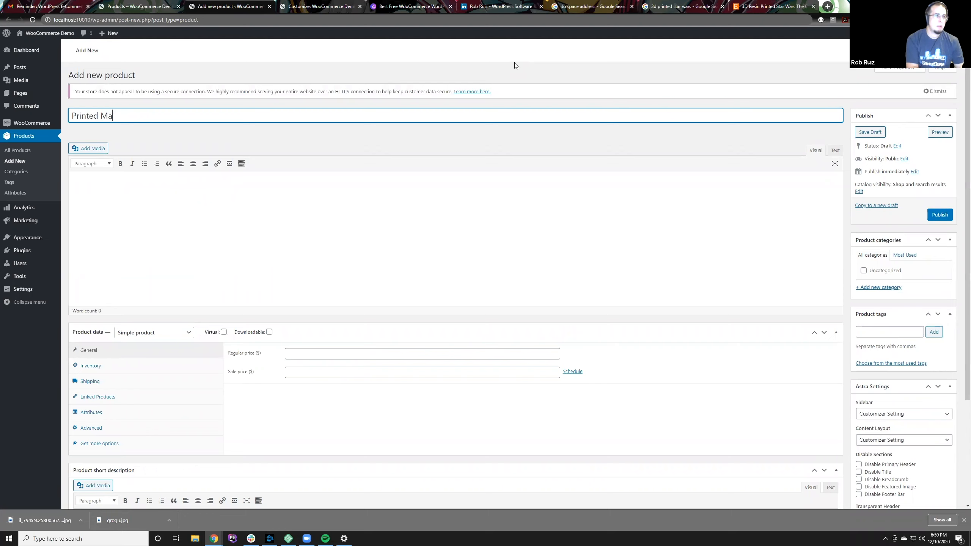
text(ndalorian Figurine Set)
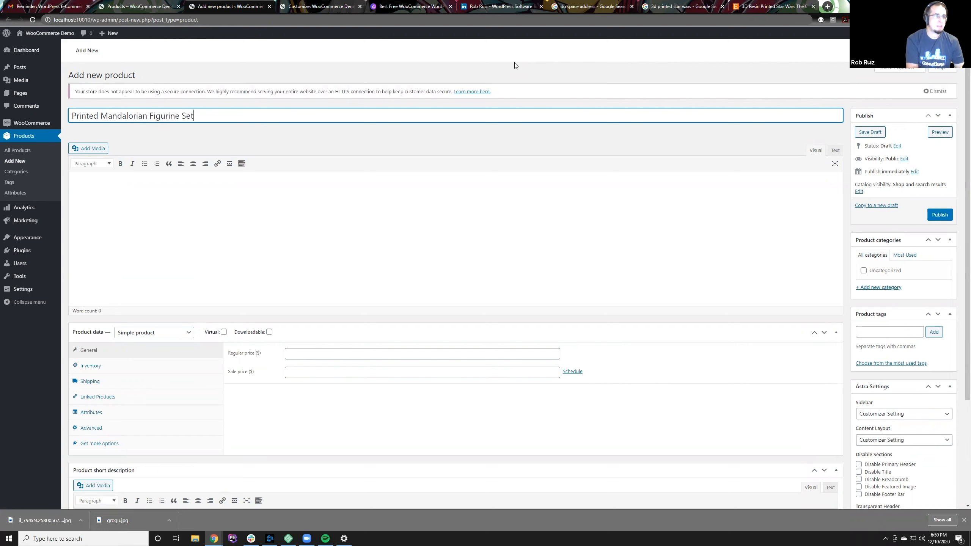
Step: Change the figurine set's product type to Grouped product
click(172, 336)
click(172, 358)
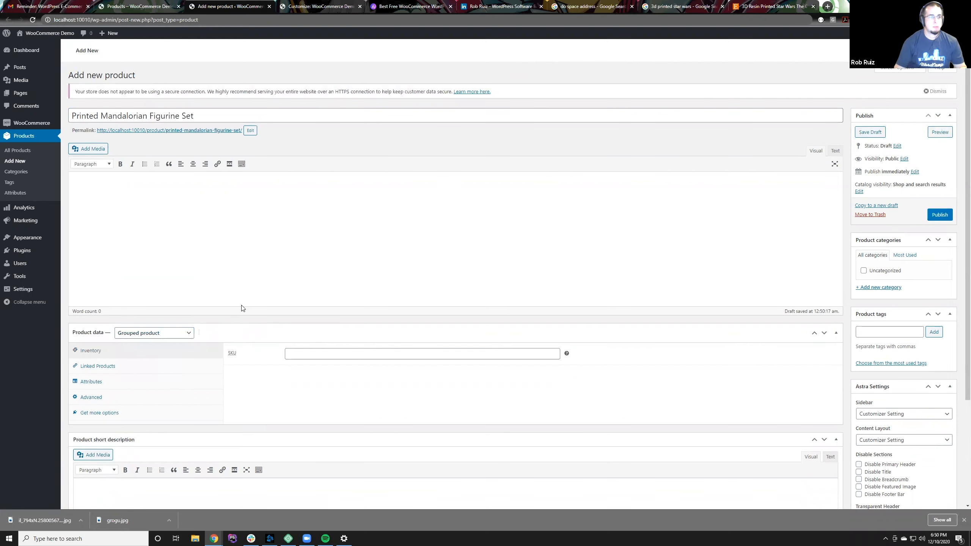
scroll(244, 310, down, 1)
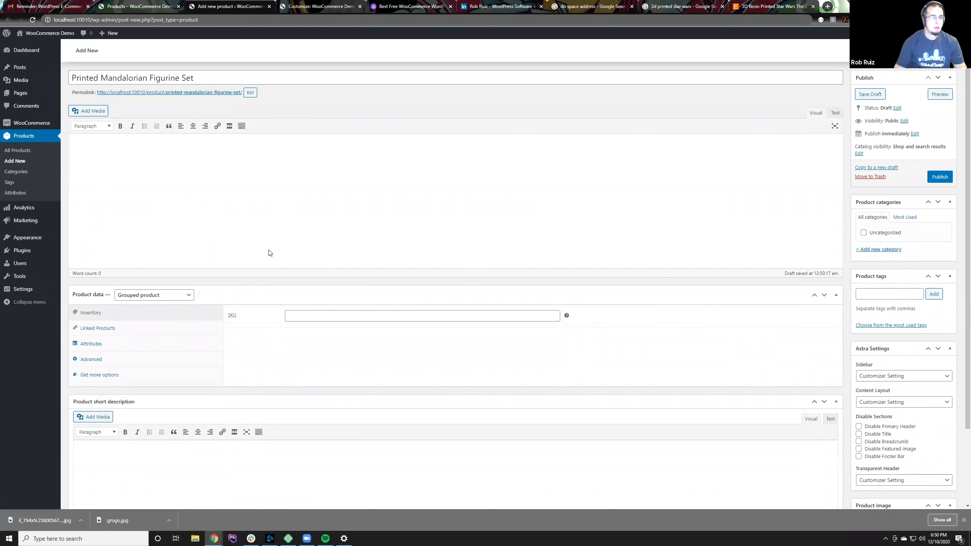
Step: Link "Grogu (aka Baby Yoda)" and "Printed Ahsoka Figurine" to the set as its grouped products
click(144, 331)
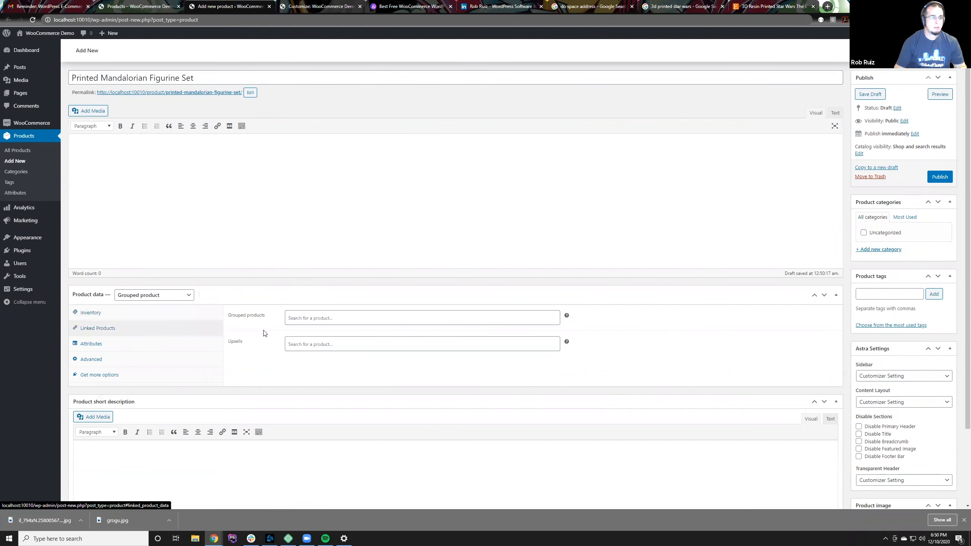
click(344, 319)
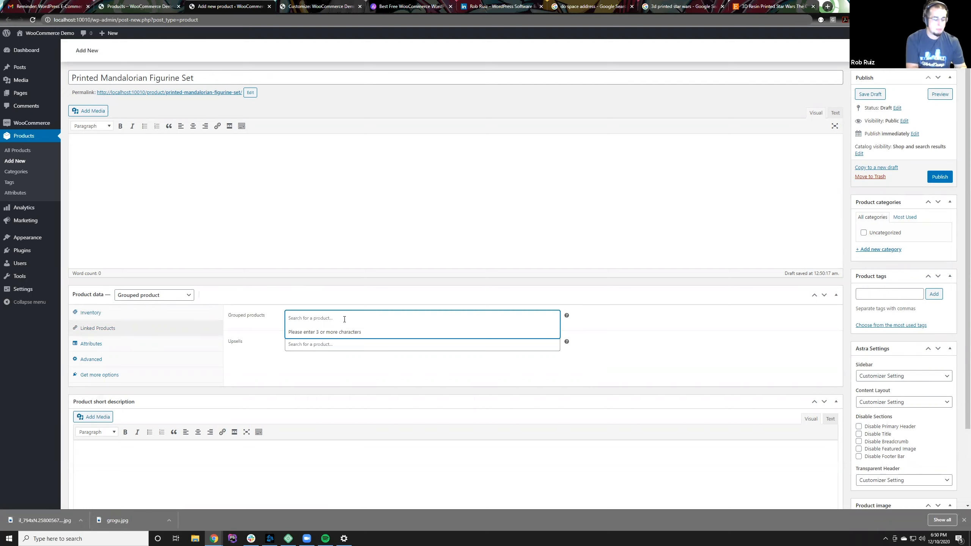
text(Grog)
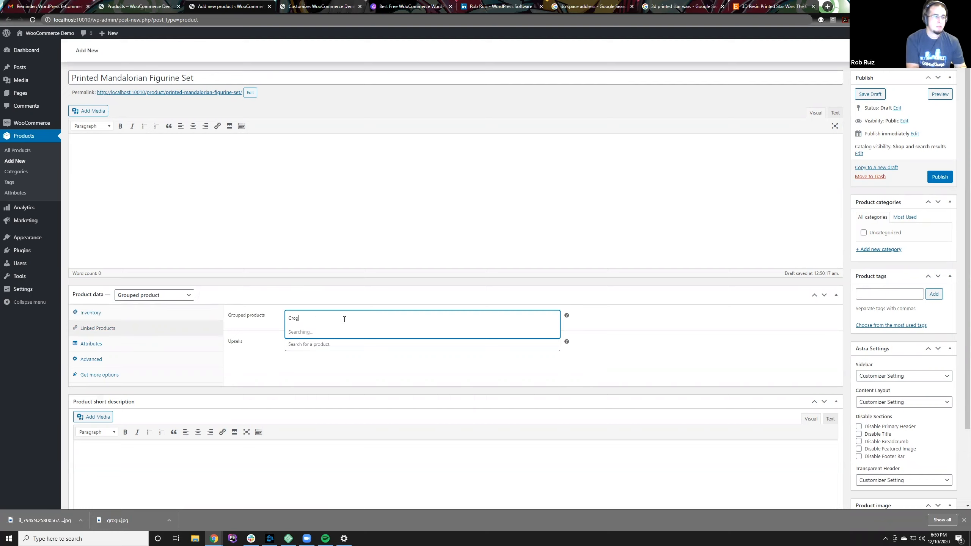
text(u)
key(Return)
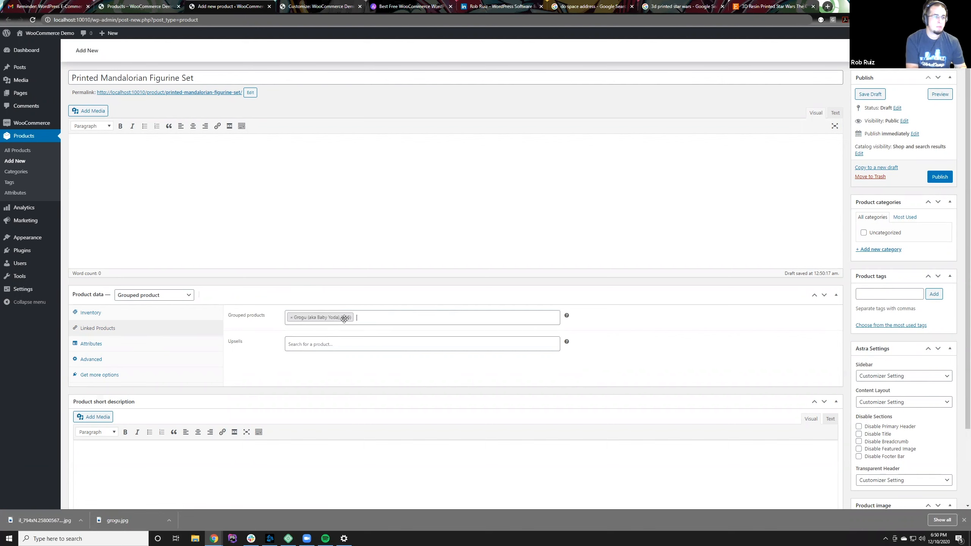
text(Ahso)
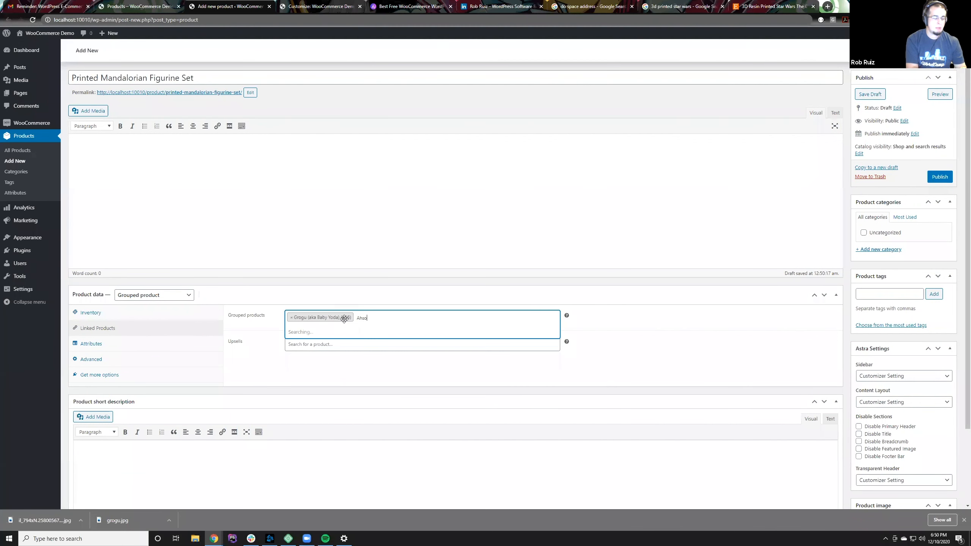
key(Return)
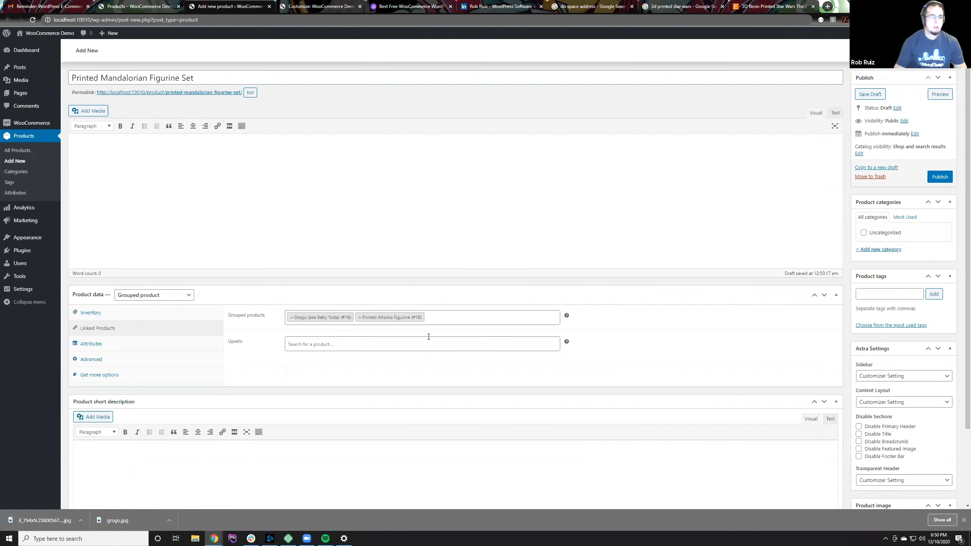
click(720, 303)
click(638, 304)
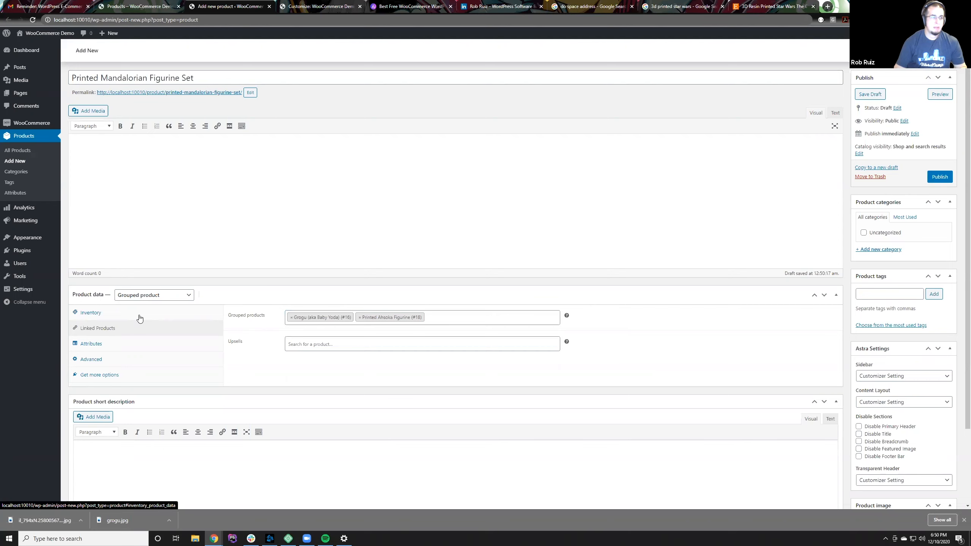
Step: Review the set's attributes and linked products, and publish the set
click(139, 344)
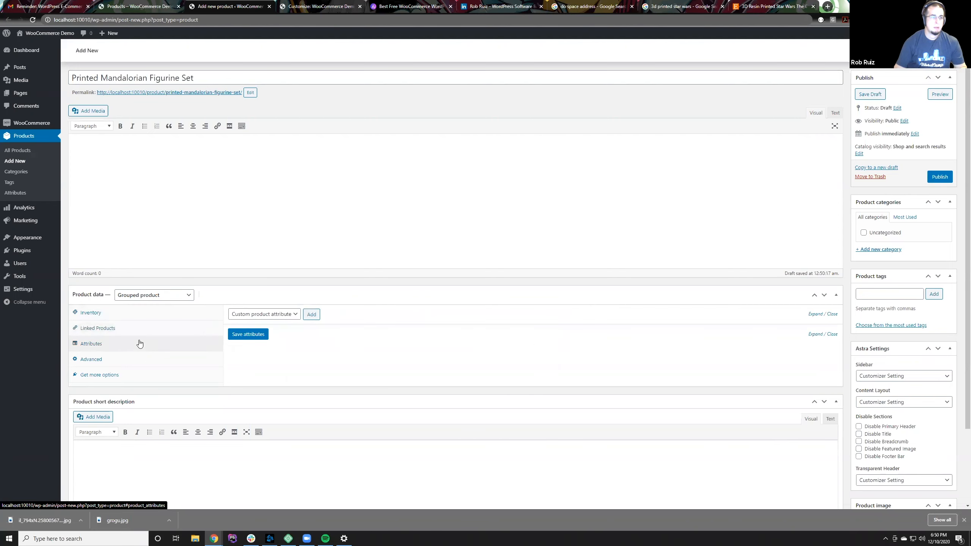
click(138, 334)
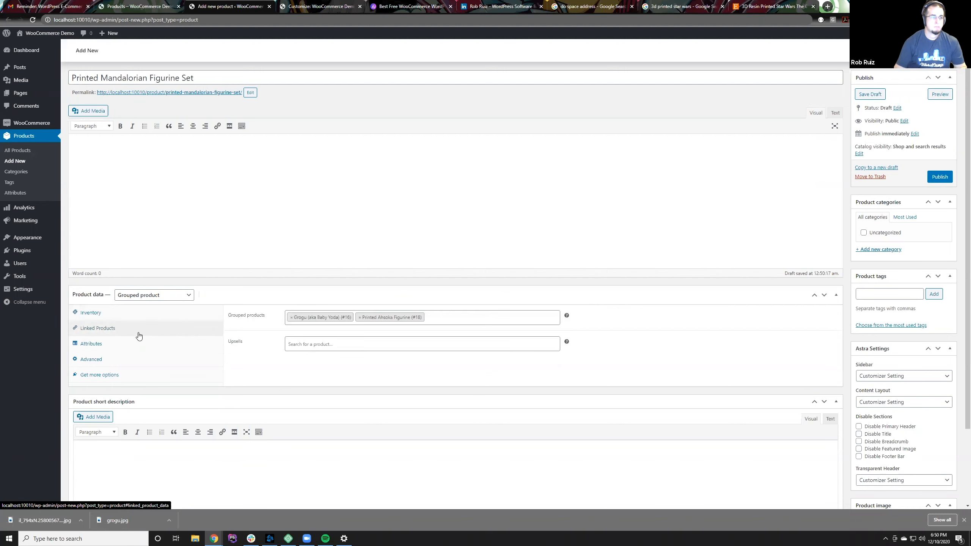
scroll(365, 376, down, 2)
scroll(369, 375, up, 2)
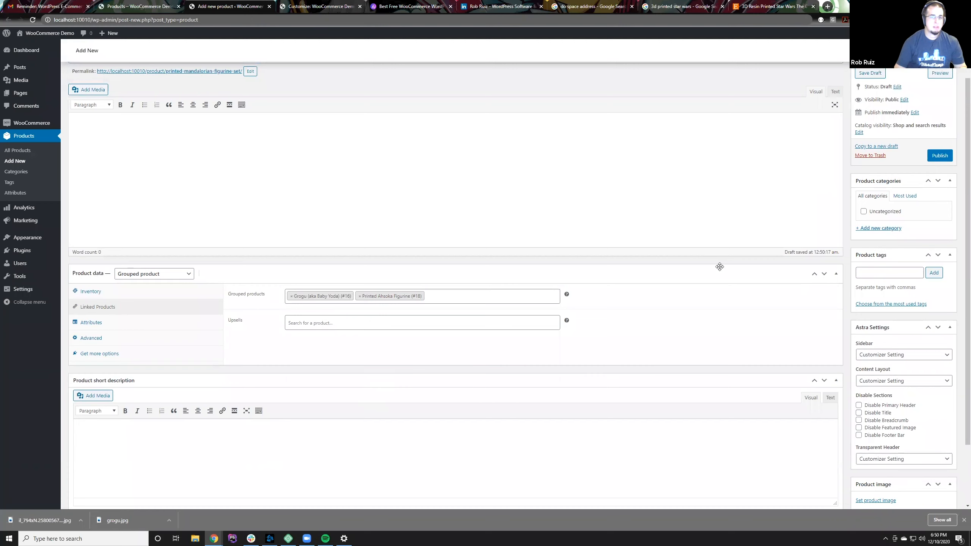
scroll(720, 266, down, 2)
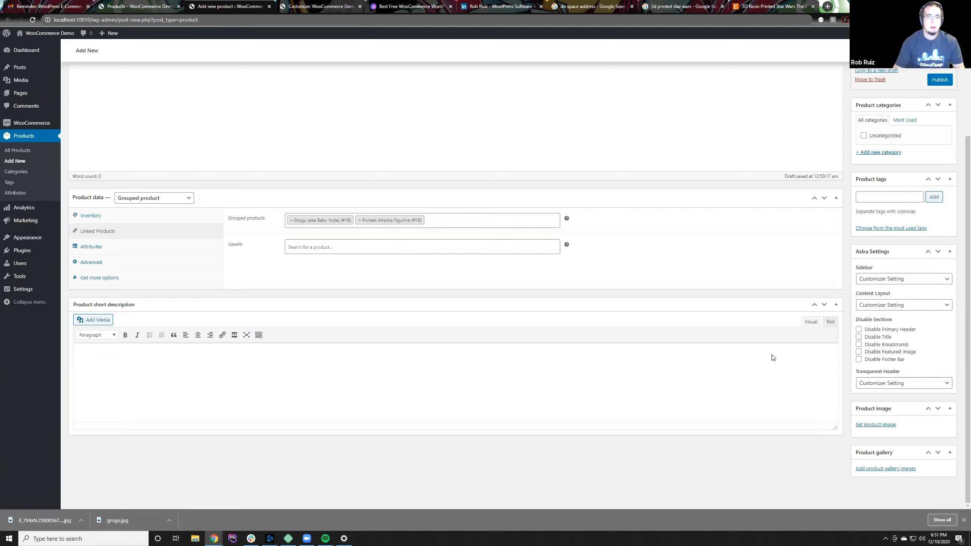
click(940, 79)
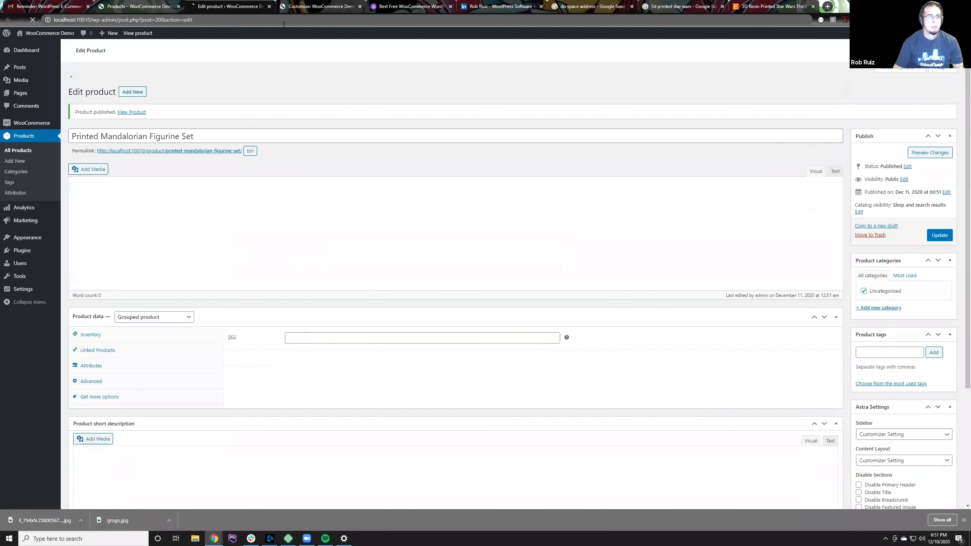
Step: Reload the storefront's Shop page, check the set's price range and view its product page
click(146, 5)
key(F5)
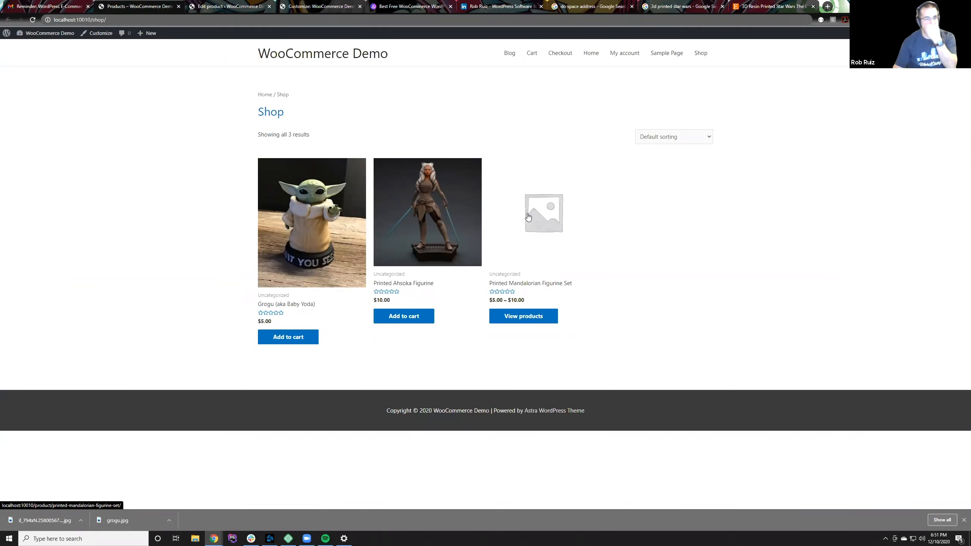
triple_click(526, 300)
click(541, 316)
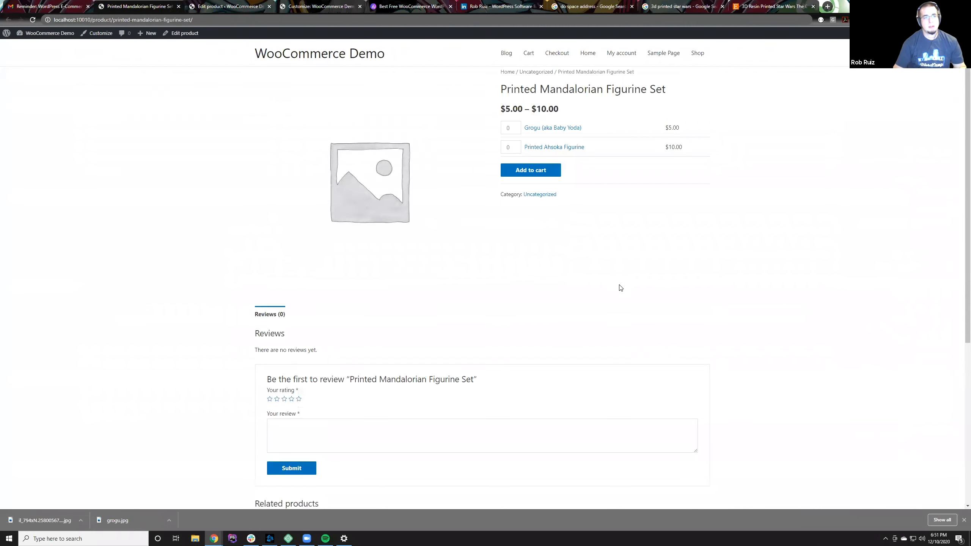
Step: Add one Grogu and one Printed Ahsoka Figurine to the cart from the set's product page
click(515, 125)
click(516, 145)
click(557, 173)
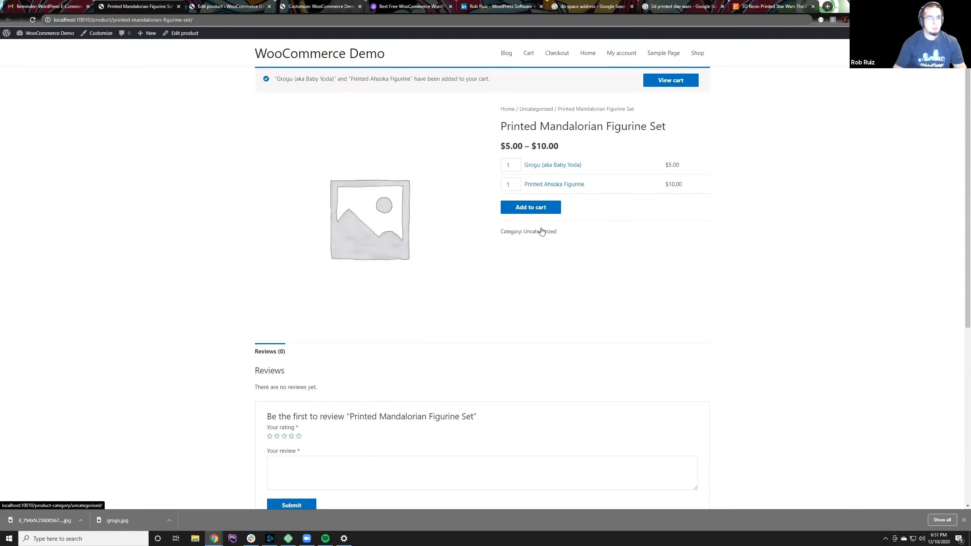
Step: Look over the rest of the set's product page, and examine how its items are listed in the cart
scroll(563, 284, down, 5)
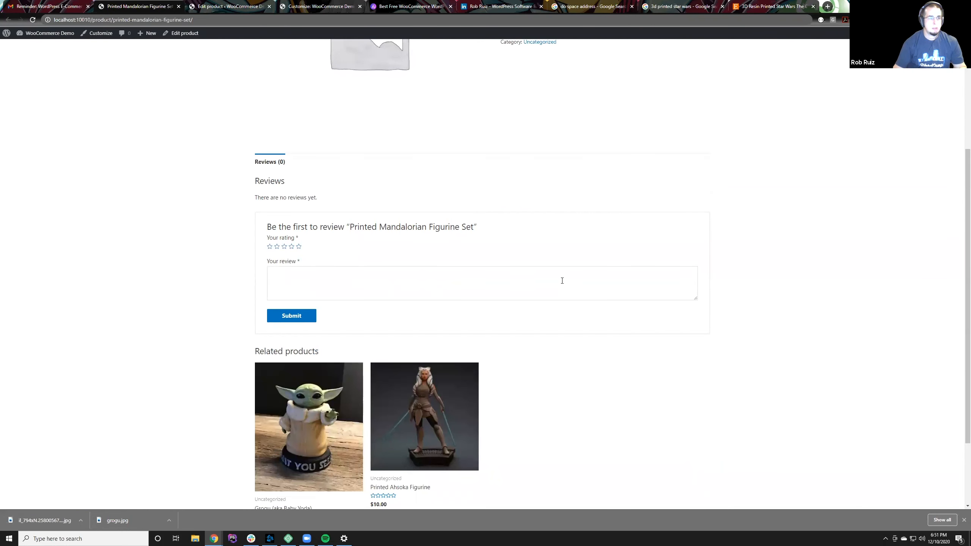
scroll(562, 280, up, 5)
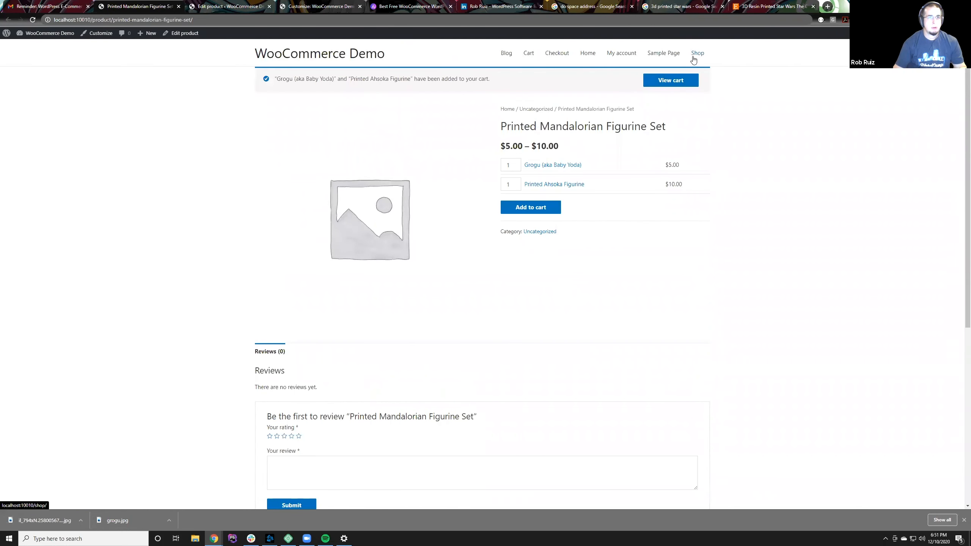
click(668, 85)
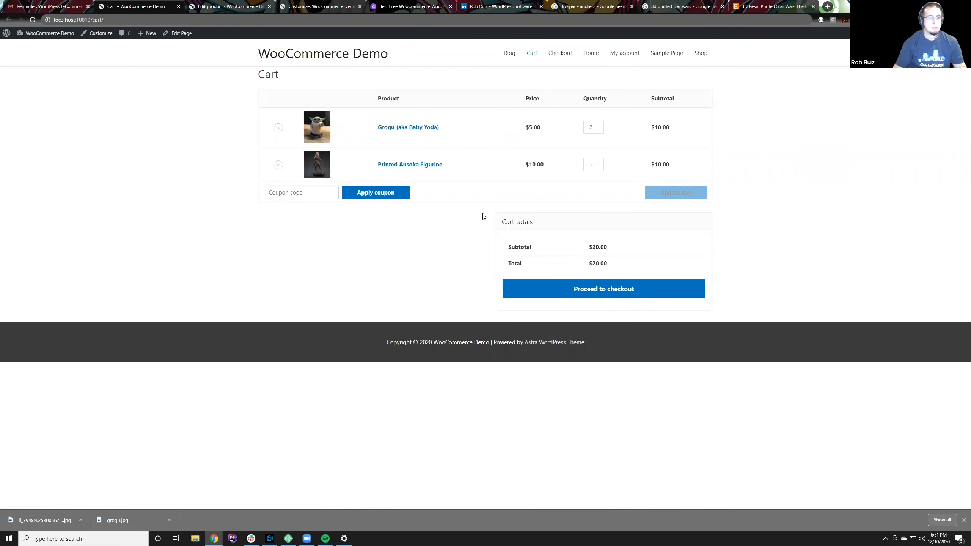
triple_click(390, 127)
drag(462, 175, 337, 169)
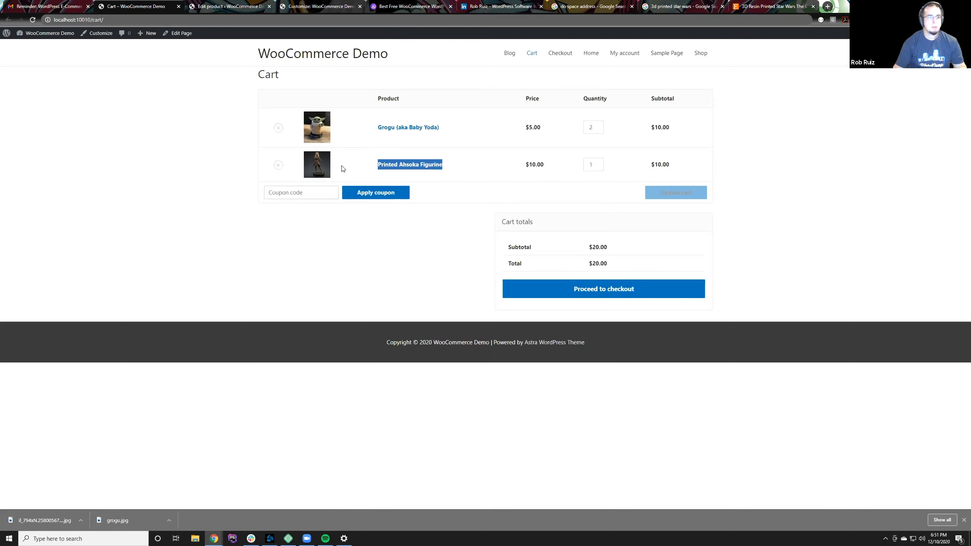
click(451, 168)
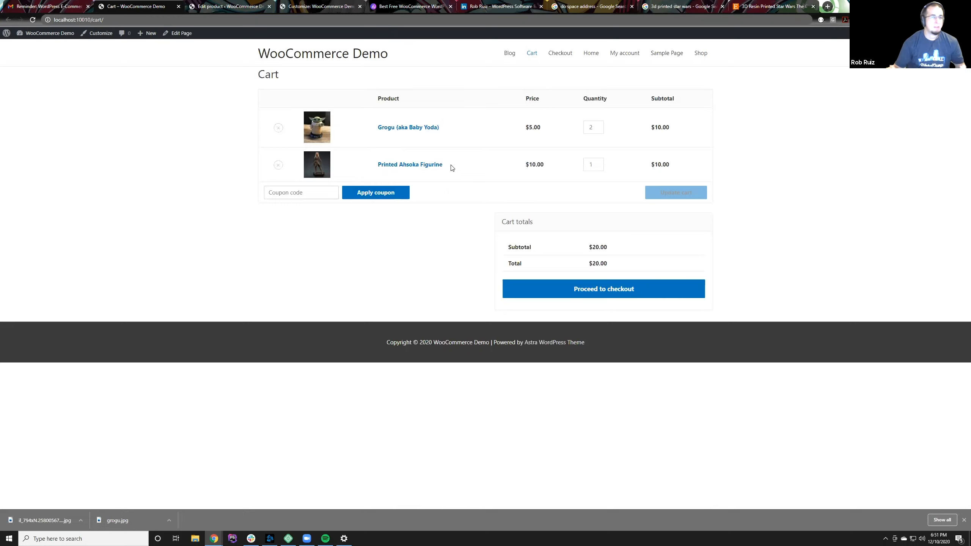
Step: Return to the set's product editor and look through its product data sections and the Astra sidebar setting
click(253, 8)
scroll(212, 413, down, 3)
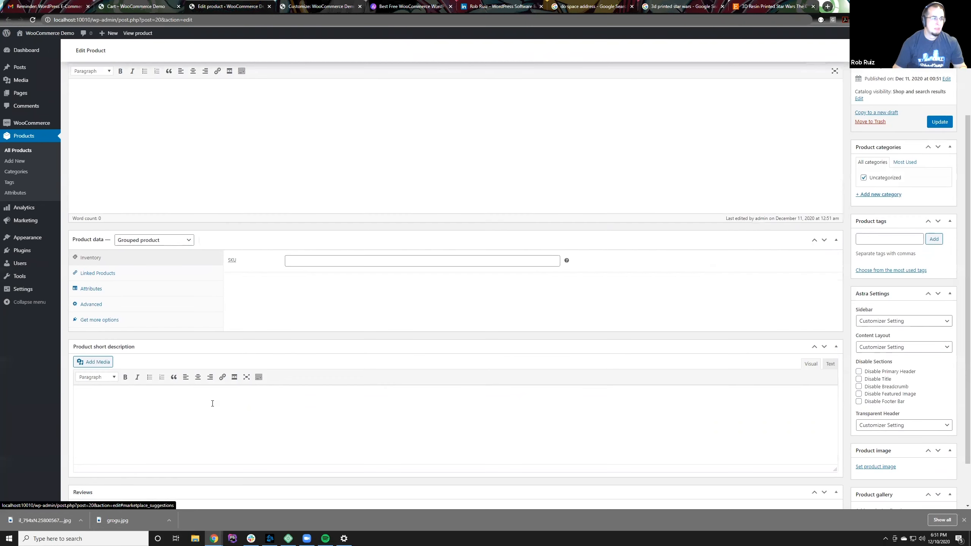
click(142, 308)
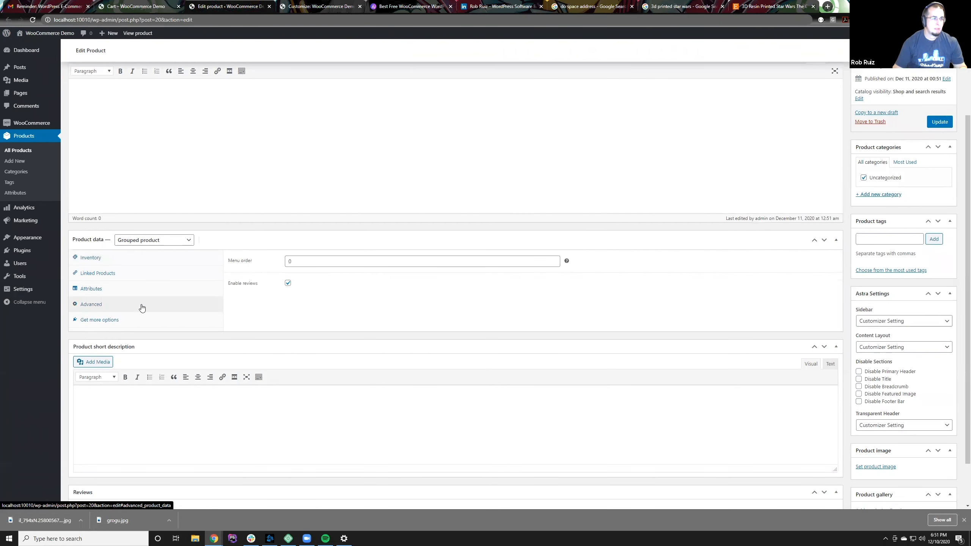
click(141, 316)
click(141, 305)
click(141, 288)
click(141, 279)
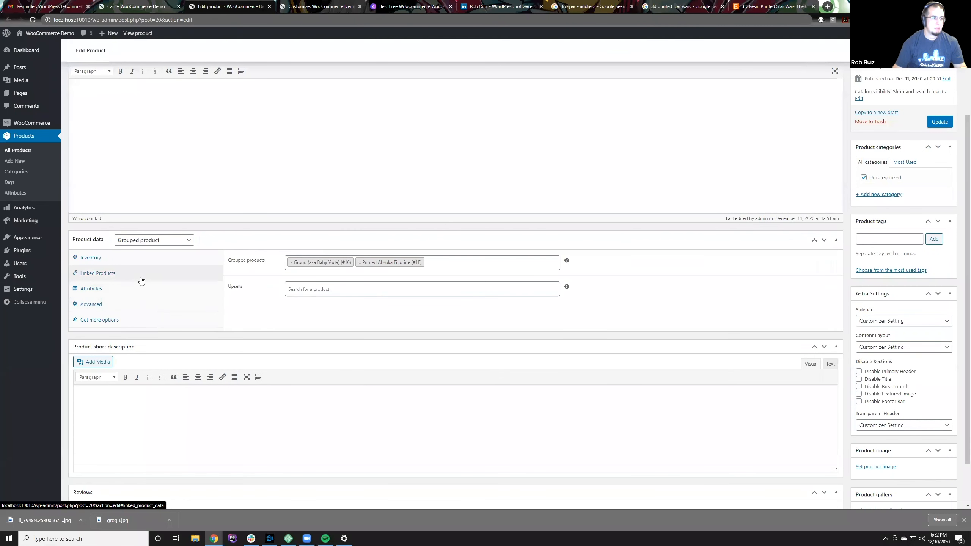
click(141, 267)
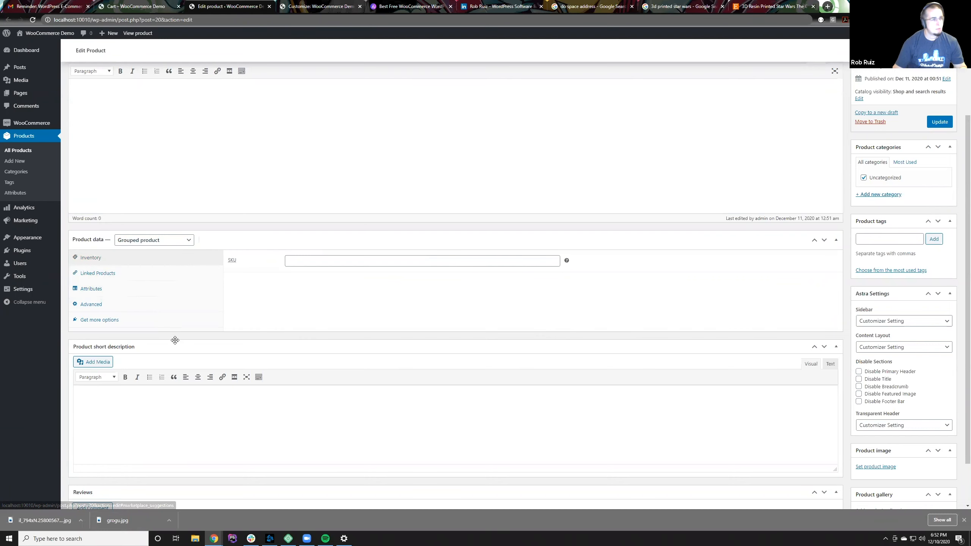
scroll(177, 341, down, 2)
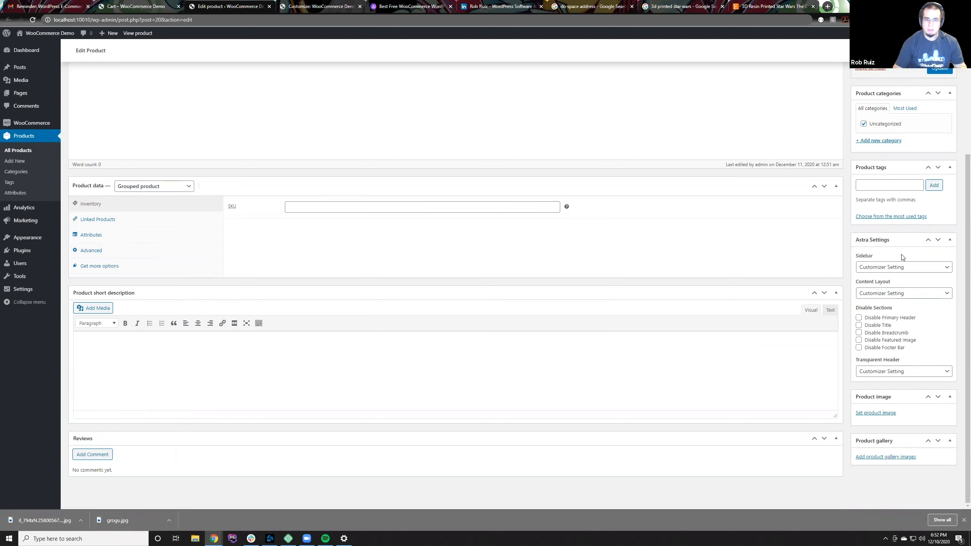
click(903, 268)
click(903, 271)
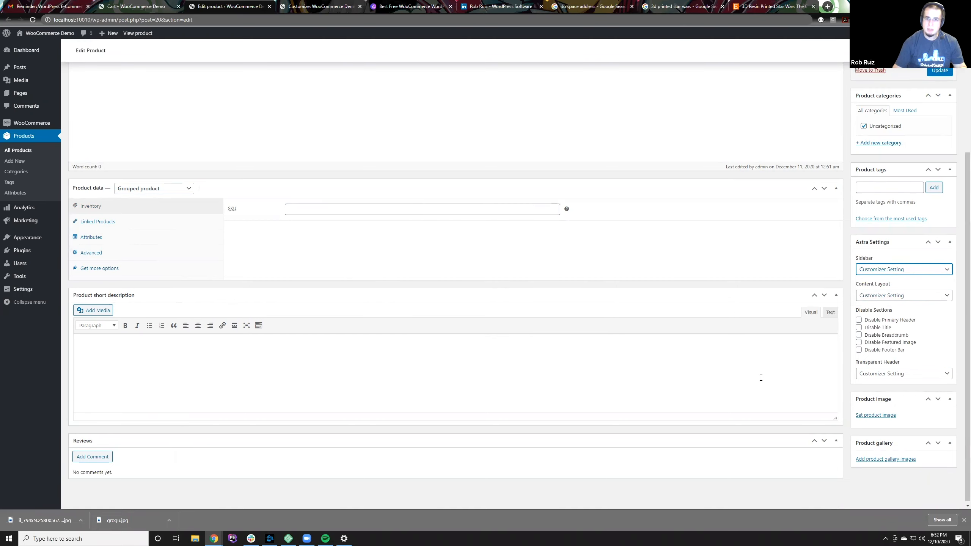
scroll(761, 379, up, 1)
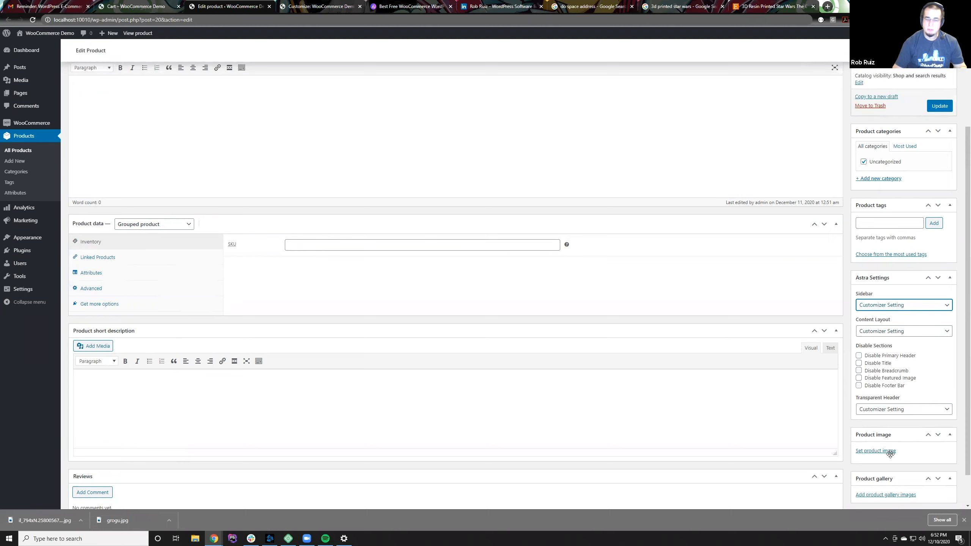
Step: Review the set's linked products, inventory, attribute choices, advanced settings and recommended extensions
click(131, 259)
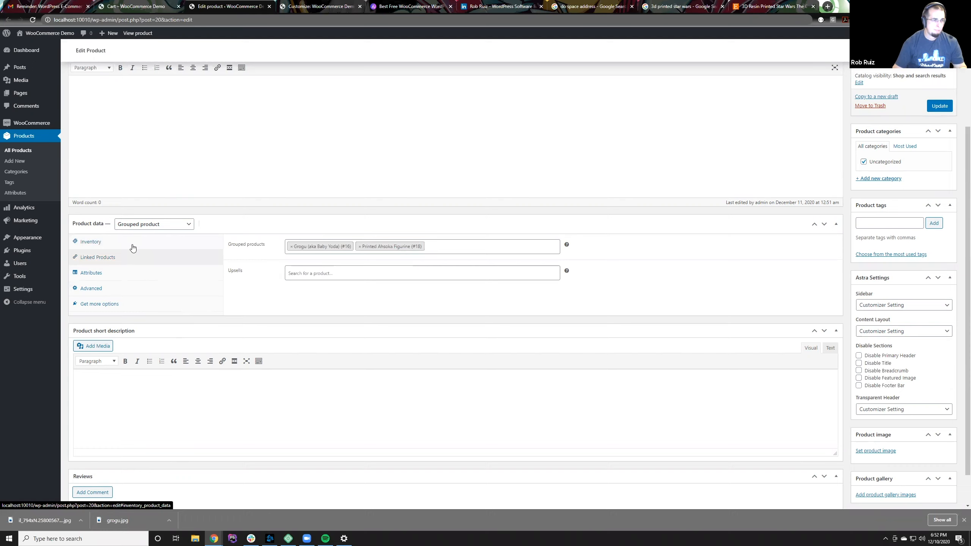
click(132, 248)
click(129, 261)
click(129, 274)
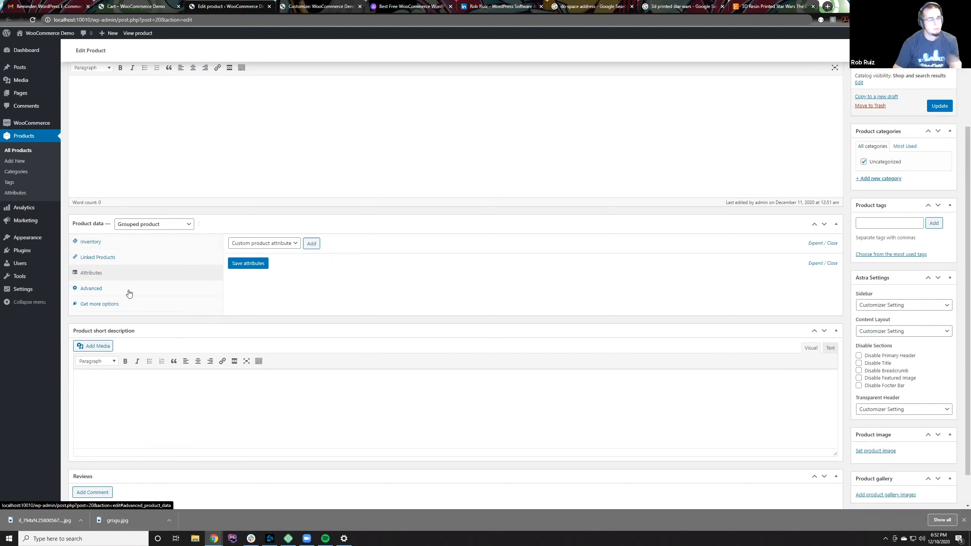
click(258, 244)
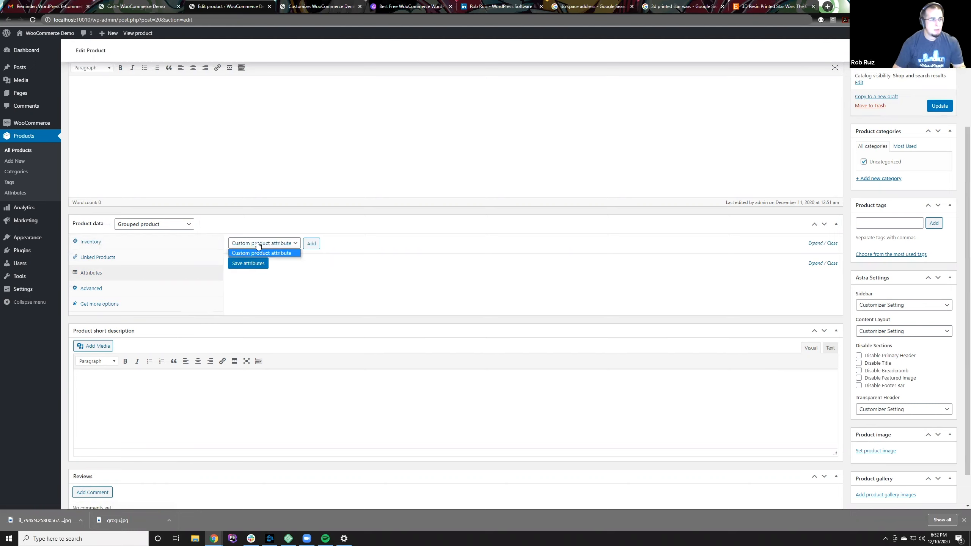
click(302, 308)
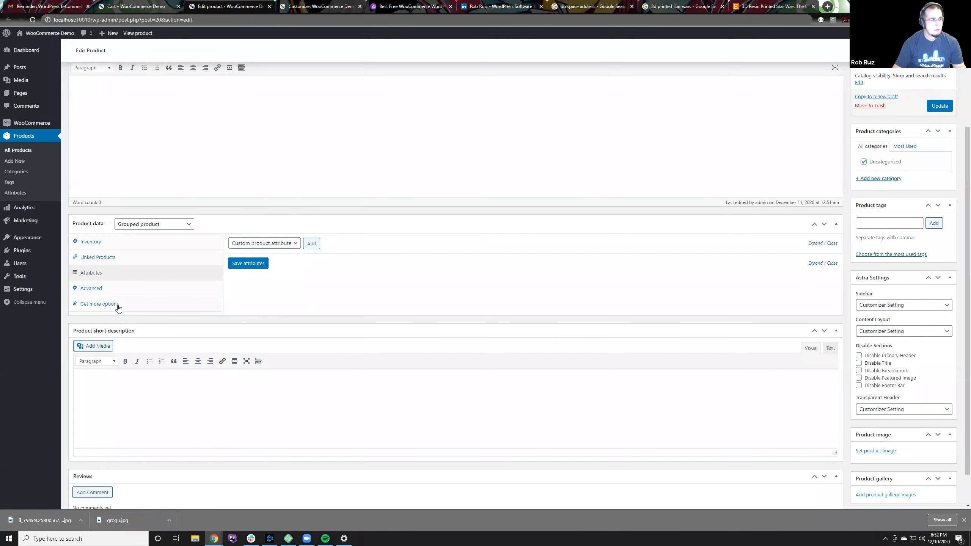
click(116, 289)
click(118, 305)
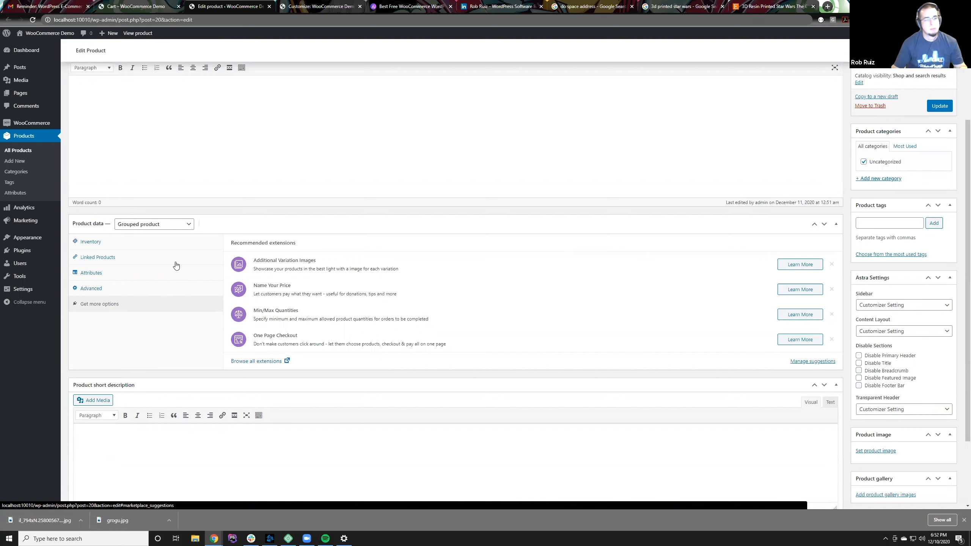
Step: Examine which product types are available for the set without changing its type
click(149, 224)
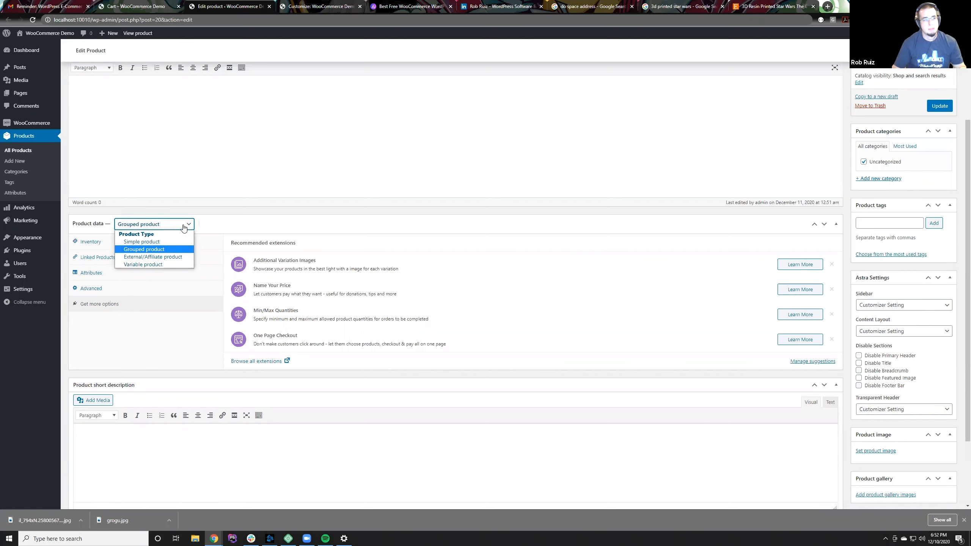
click(189, 225)
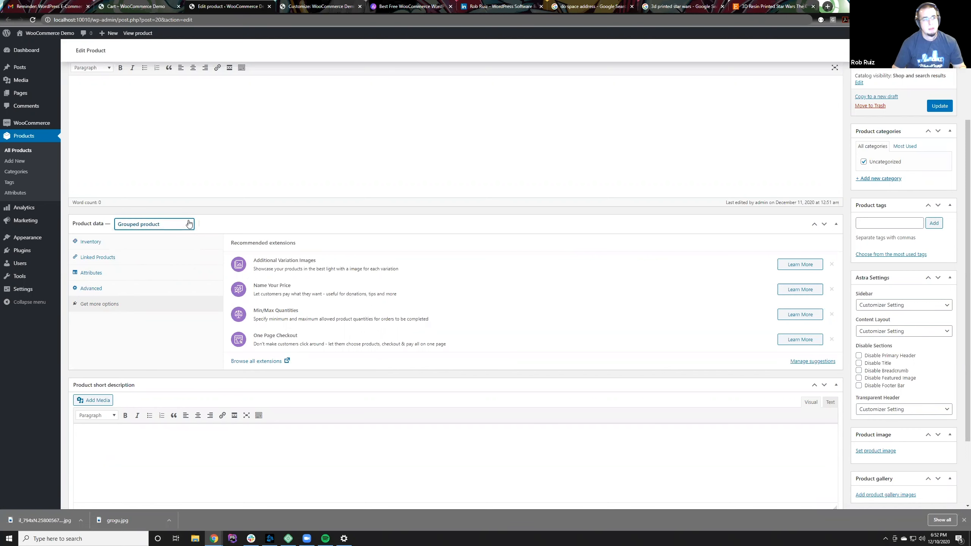
click(245, 216)
click(245, 216)
scroll(253, 219, up, 3)
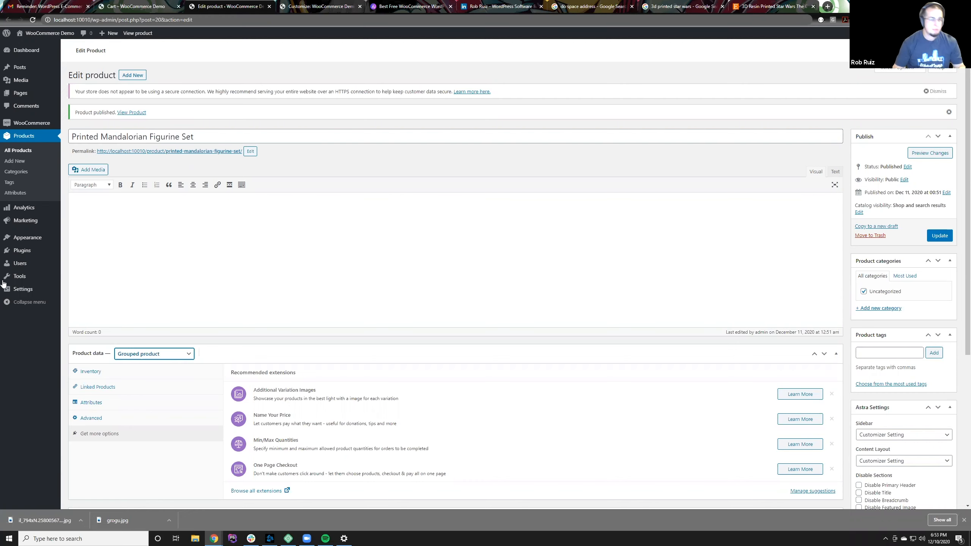
click(223, 355)
click(223, 355)
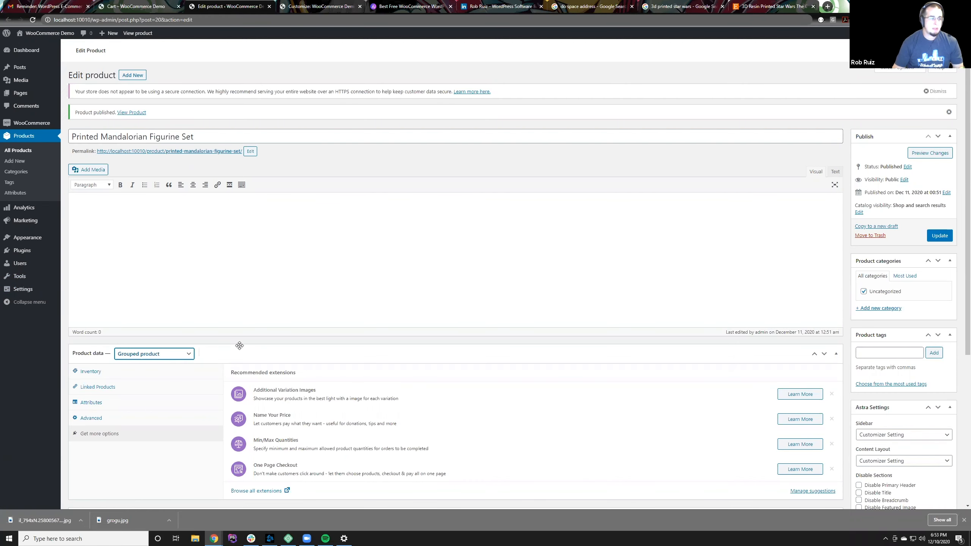
scroll(233, 336, down, 3)
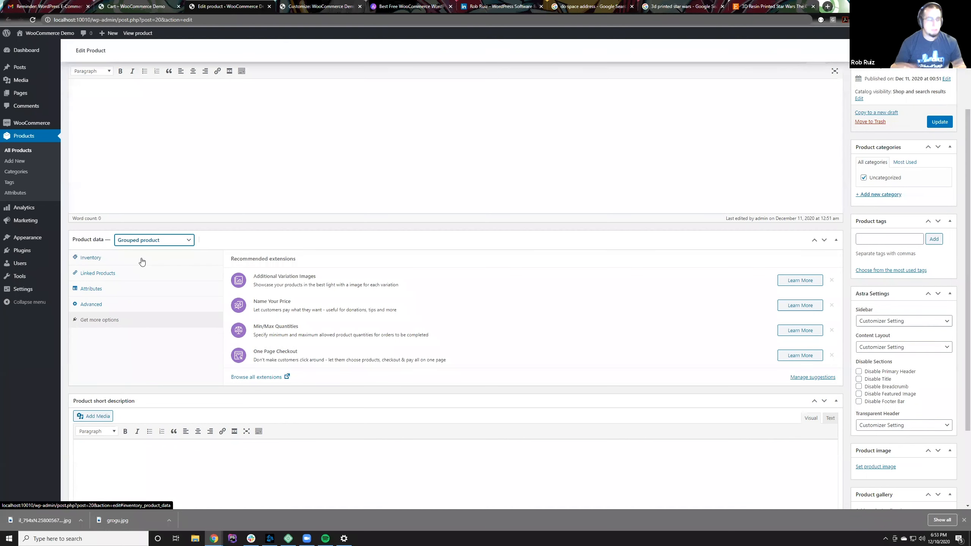
click(218, 227)
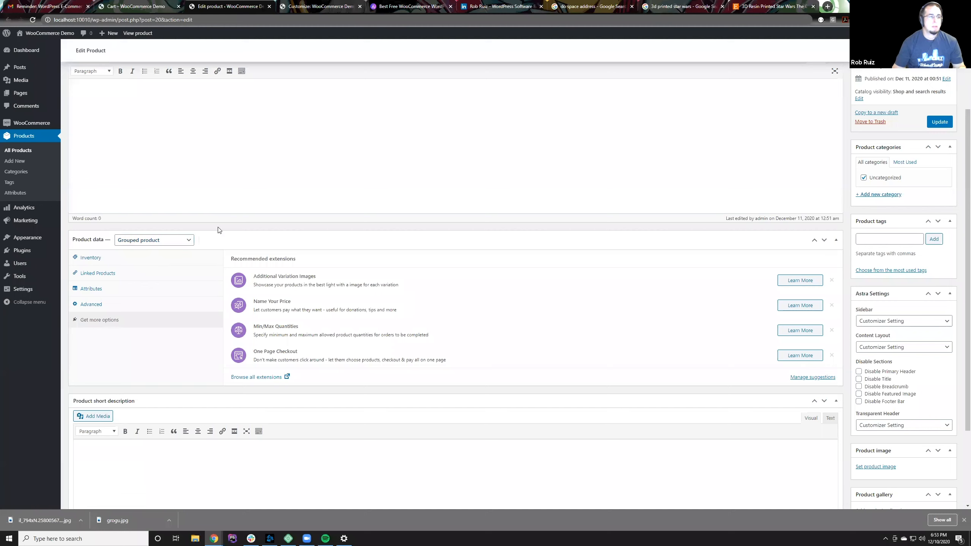
click(162, 243)
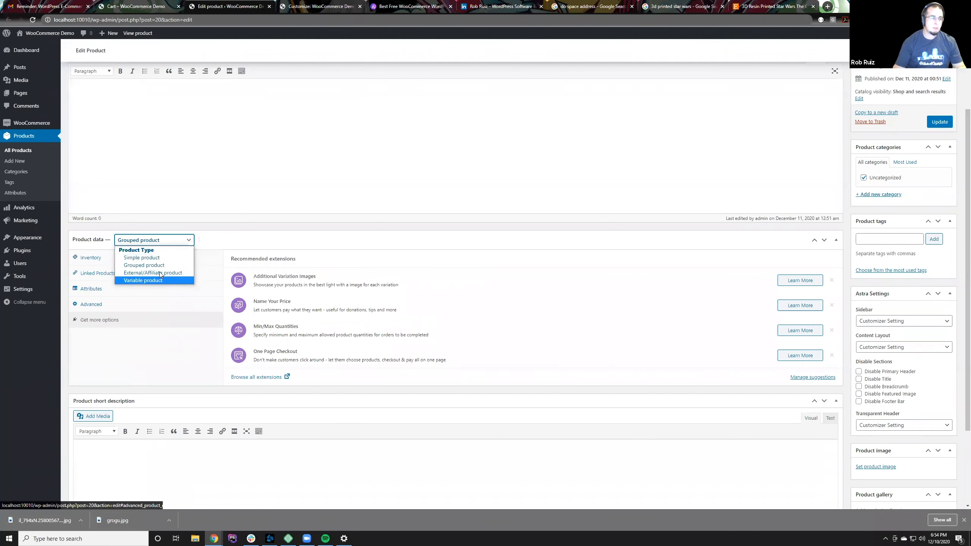
click(159, 234)
scroll(158, 233, up, 3)
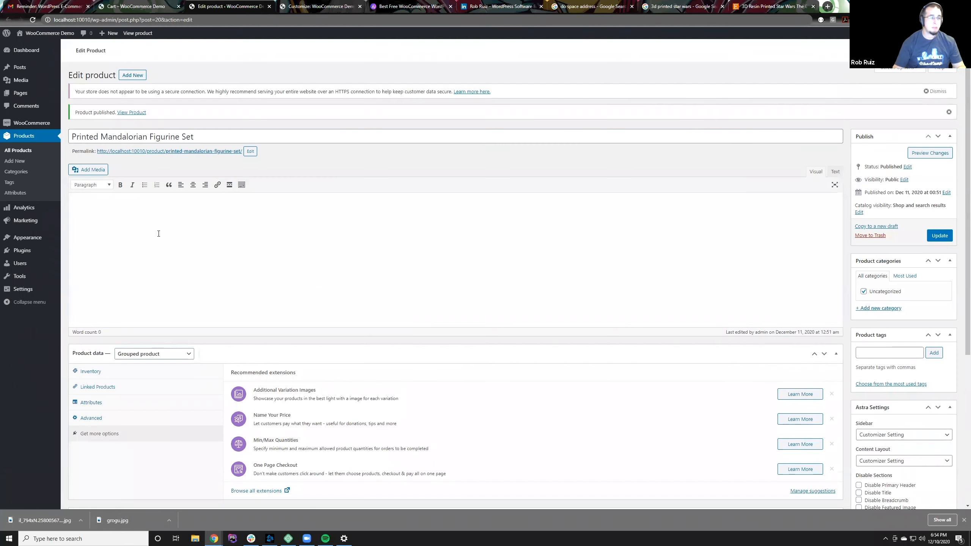
Step: Update the grouped set and start a new product, leaving the set's editor
click(934, 235)
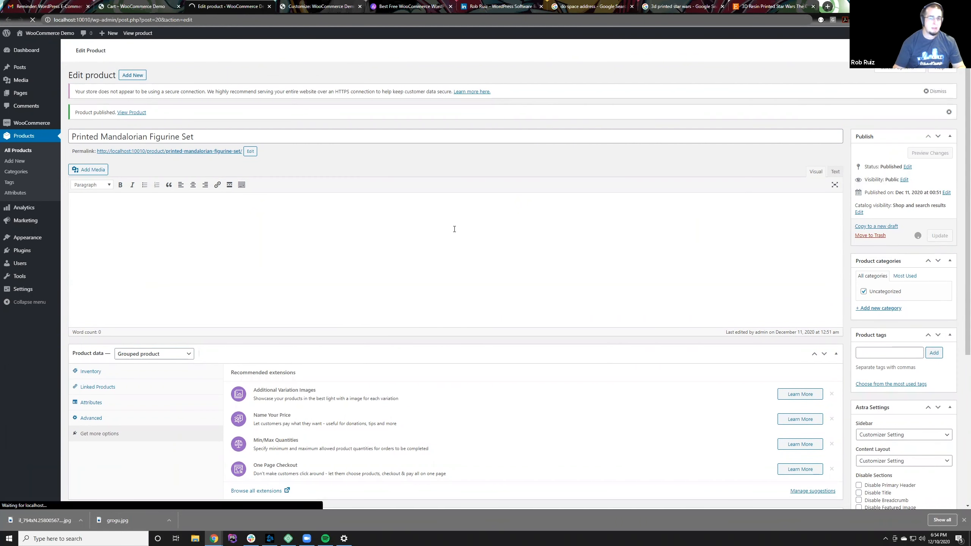
click(127, 77)
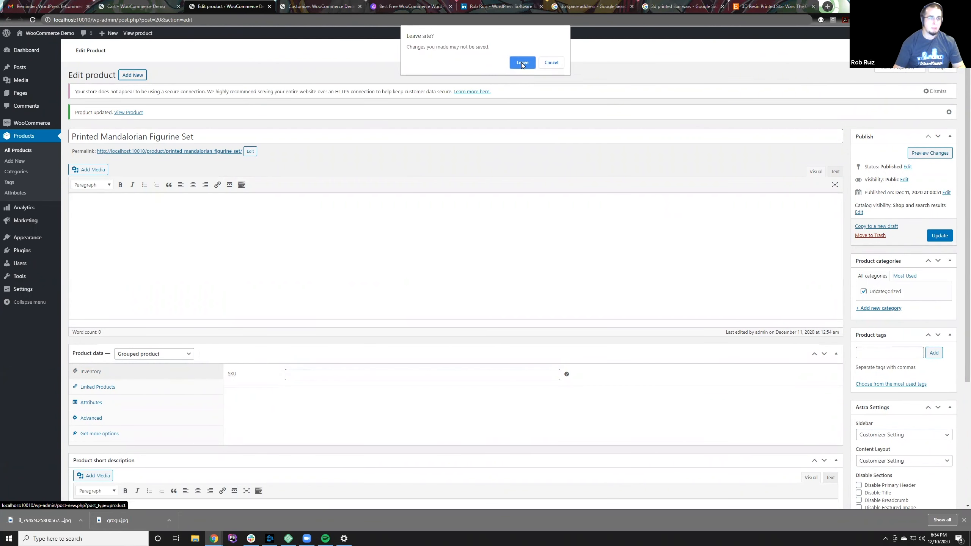
click(522, 62)
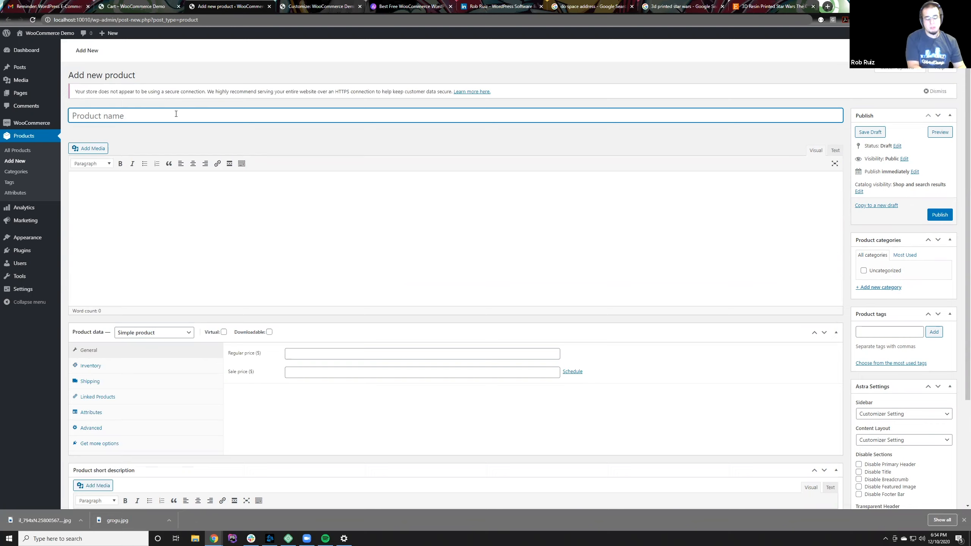
Step: Name the new product "Printed Mandalorian Figurine"
text(Printed Mandalorine F)
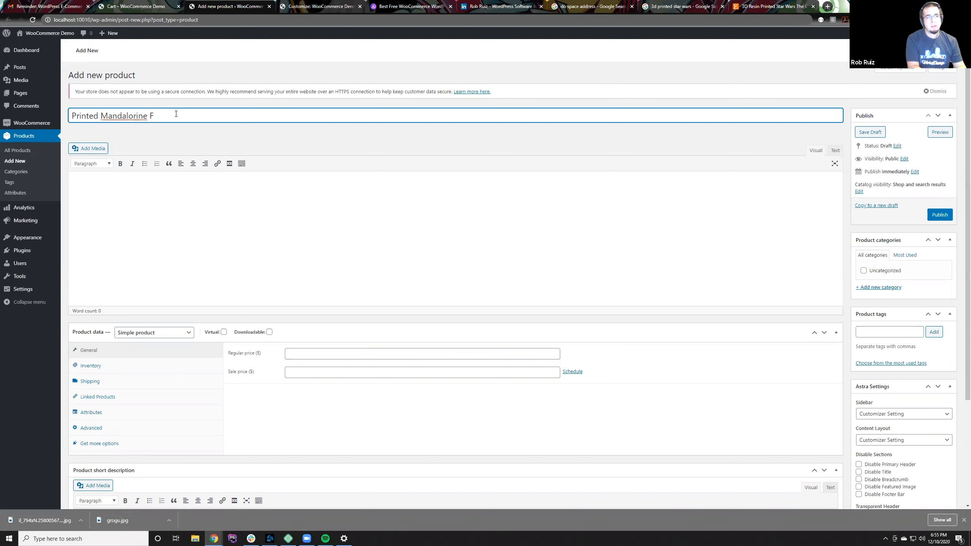
key(BackSpace)
key(BackSpace)
key(BackSpace)
key(BackSpace)
key(BackSpace)
text(ian Figurine)
Step: Enter the product description "Your choice of your favorite character from The Mandalorian Series"
click(216, 240)
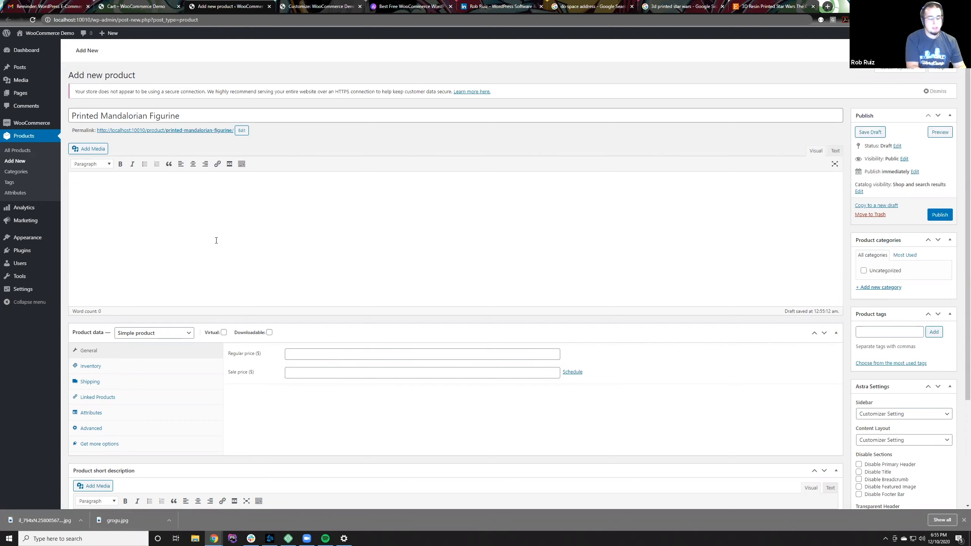
text(Your choice of your favo)
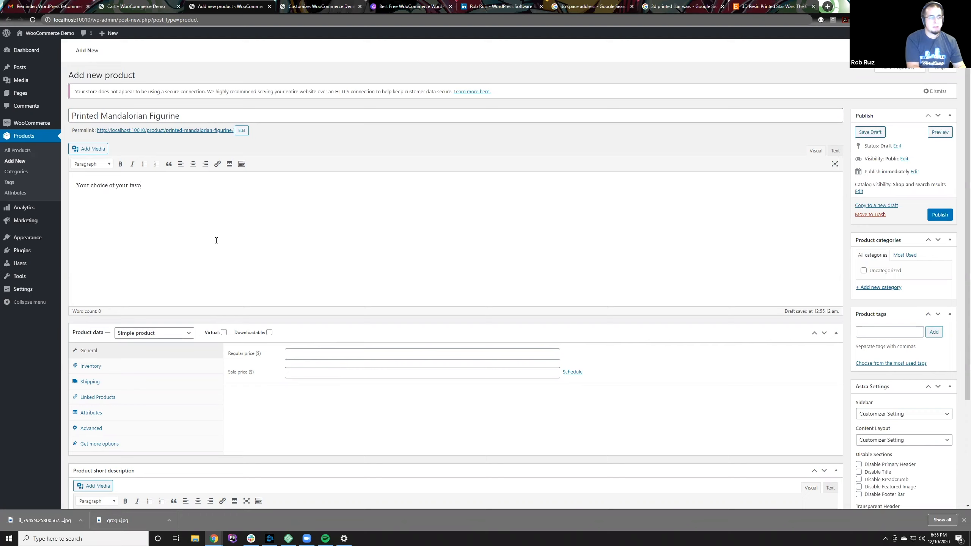
text(rite character from The Mandal)
text(rian Series)
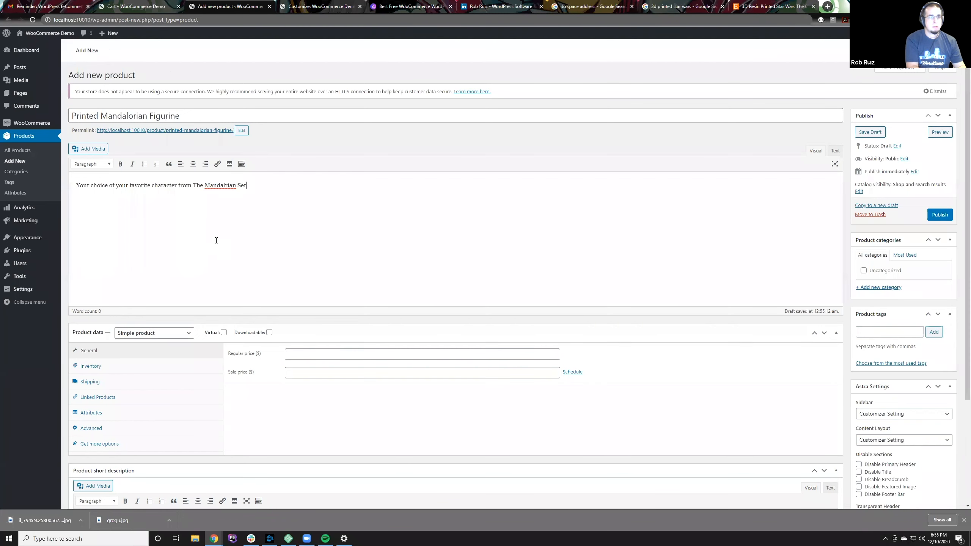
click(225, 187)
text(o)
key(End)
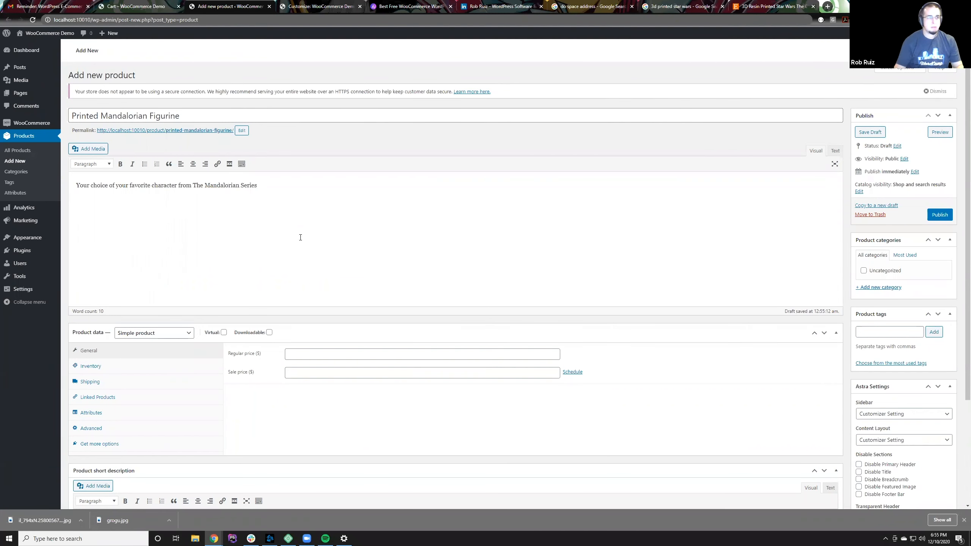
Step: Make the figurine a Variable product and publish it
scroll(308, 251, down, 2)
click(180, 257)
click(168, 298)
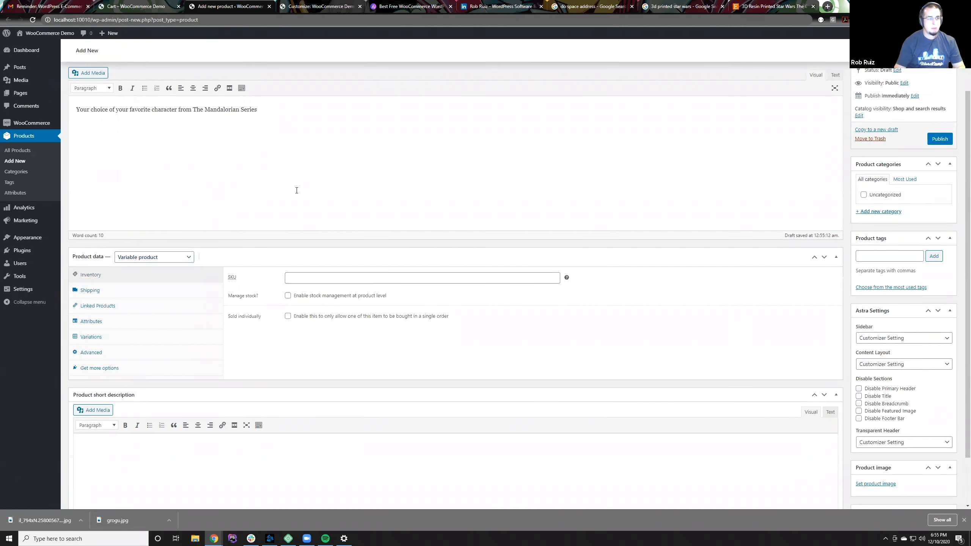
scroll(297, 193, down, 2)
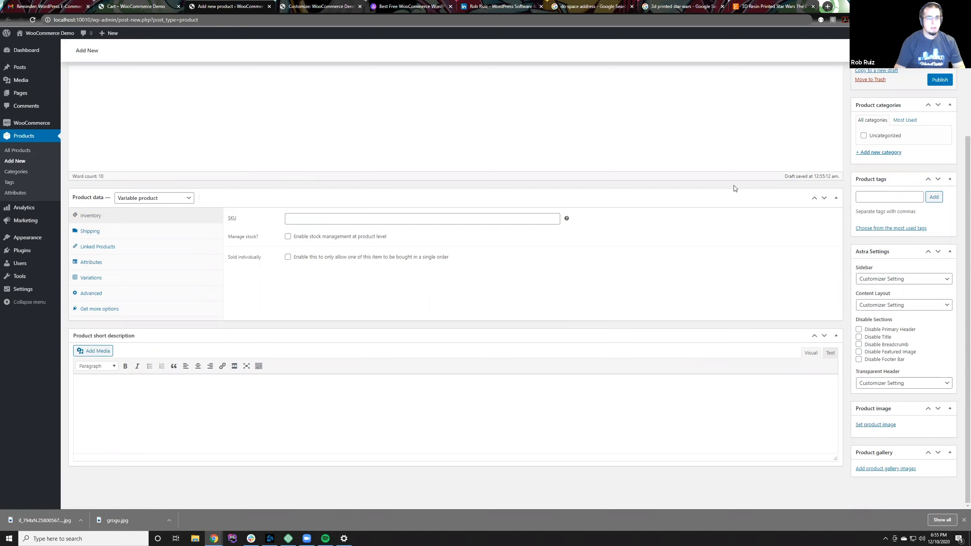
click(934, 80)
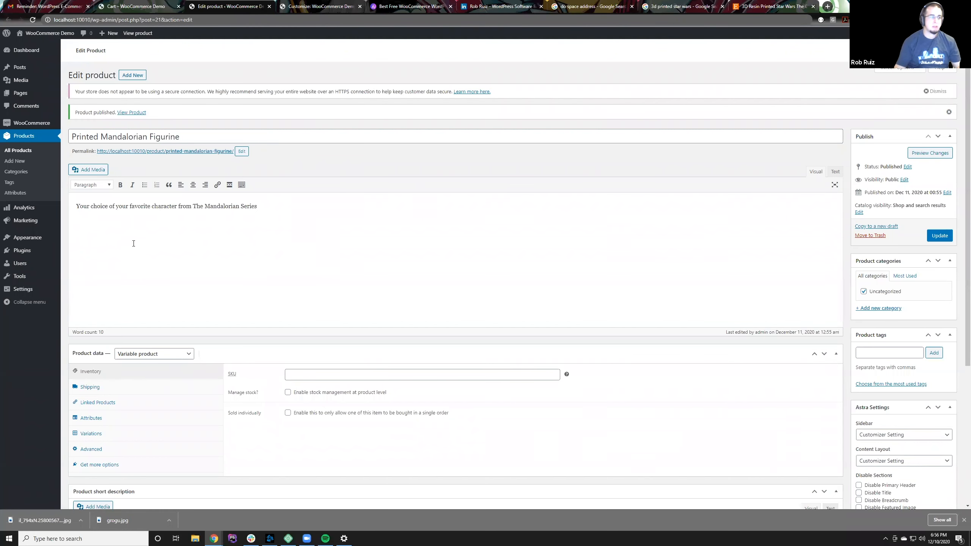
Step: Open the figurine's product attributes and check which attribute types can be added
scroll(140, 313, down, 3)
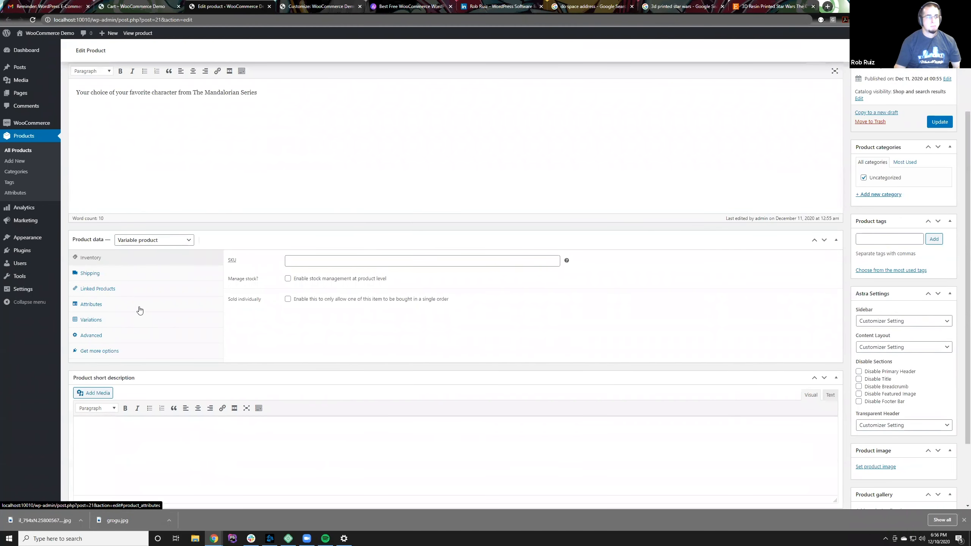
click(140, 310)
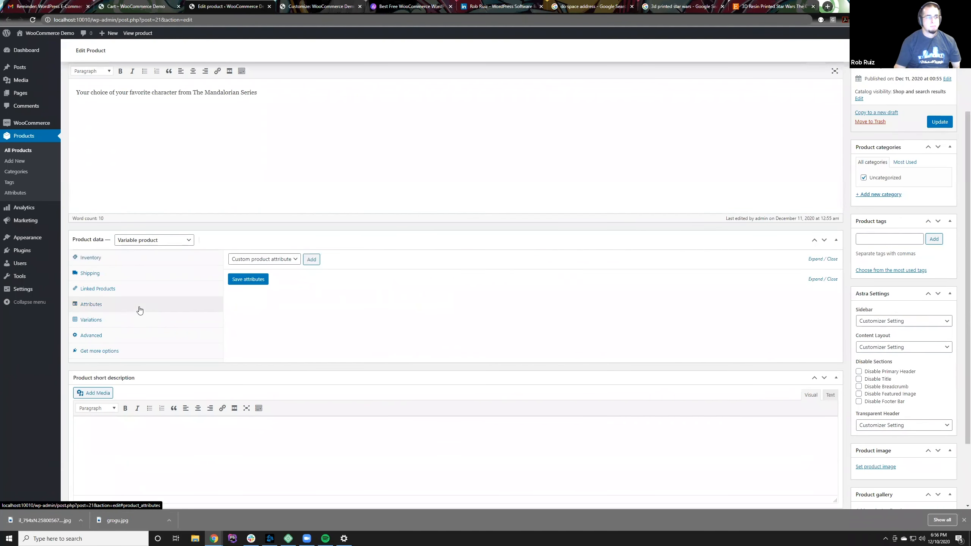
click(249, 261)
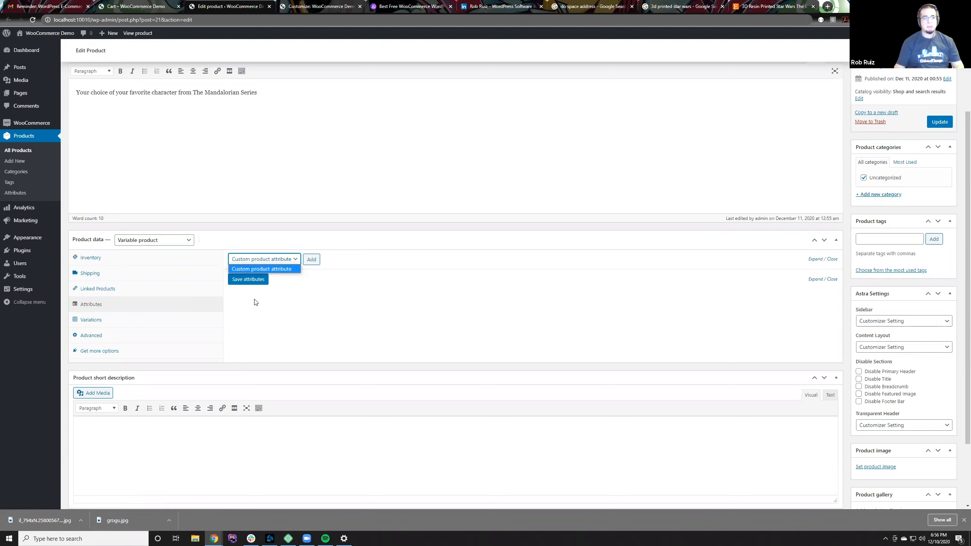
click(284, 292)
click(261, 259)
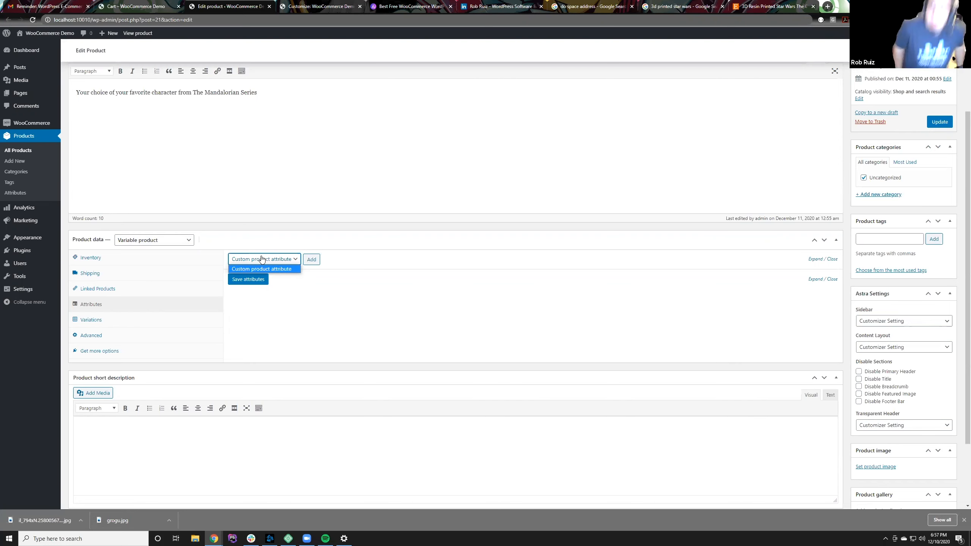
scroll(273, 165, up, 3)
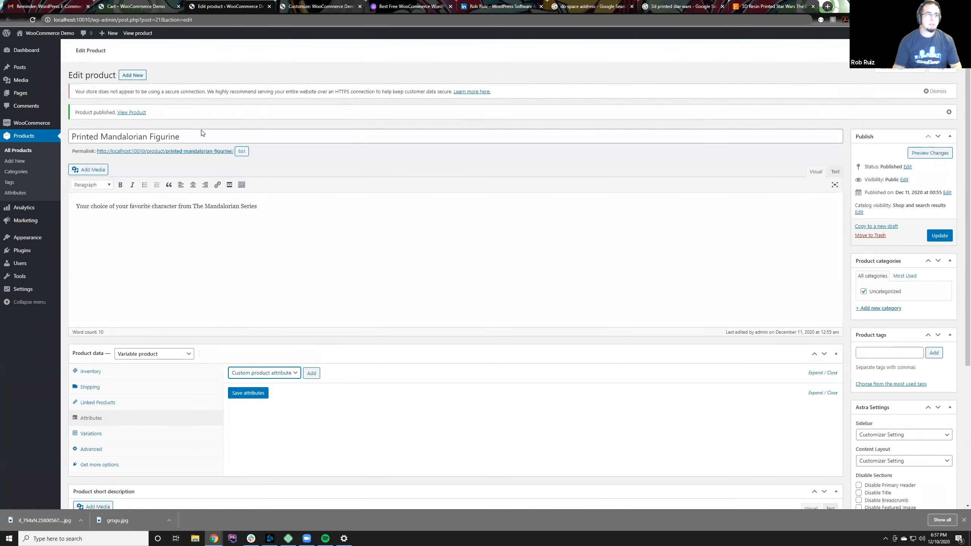
click(151, 132)
triple_click(152, 132)
triple_click(187, 135)
scroll(264, 228, down, 3)
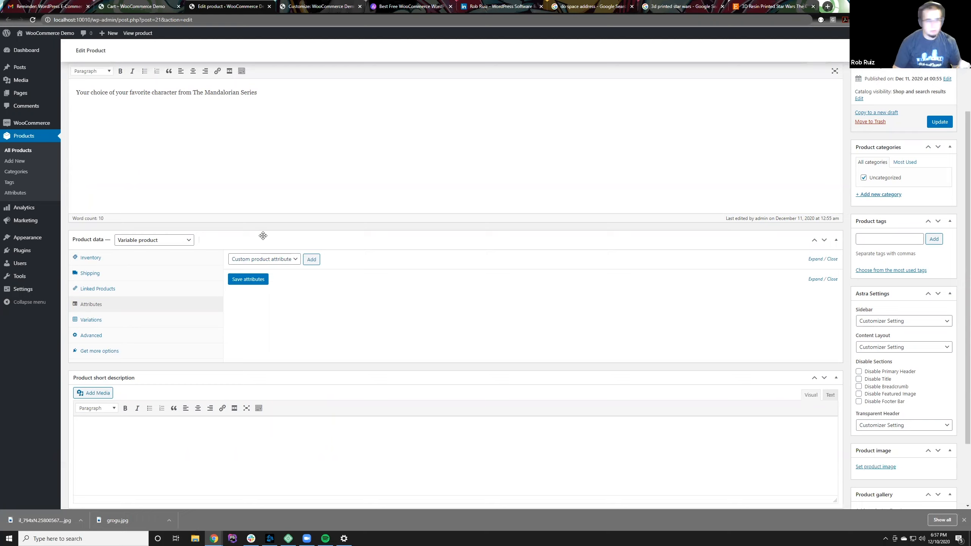
click(263, 260)
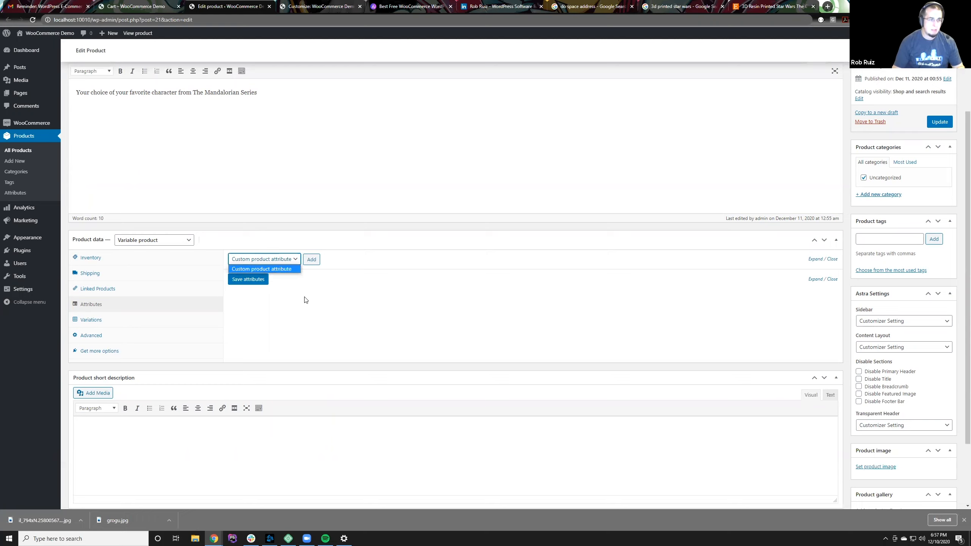
click(305, 284)
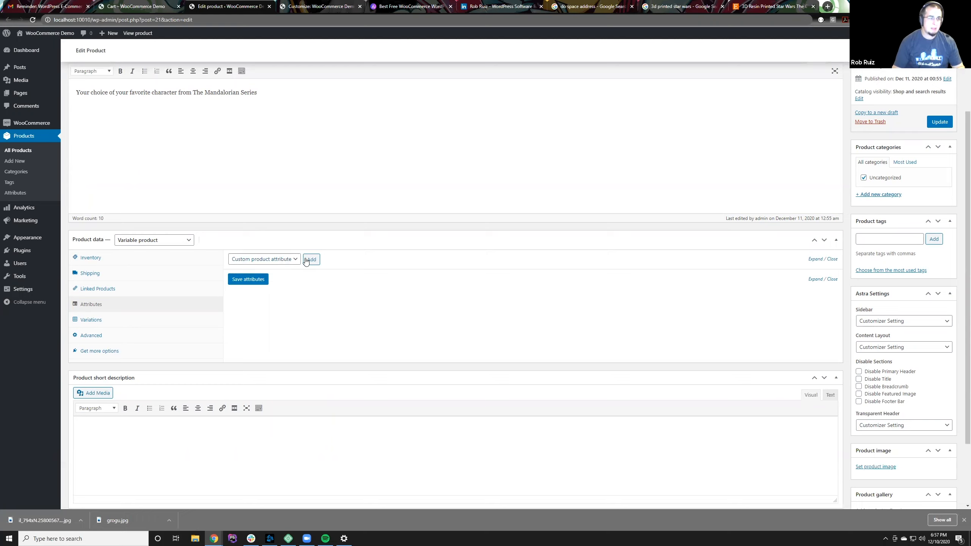
Step: Add a custom product attribute to the figurine and name it "Character"
click(281, 263)
click(275, 269)
click(277, 263)
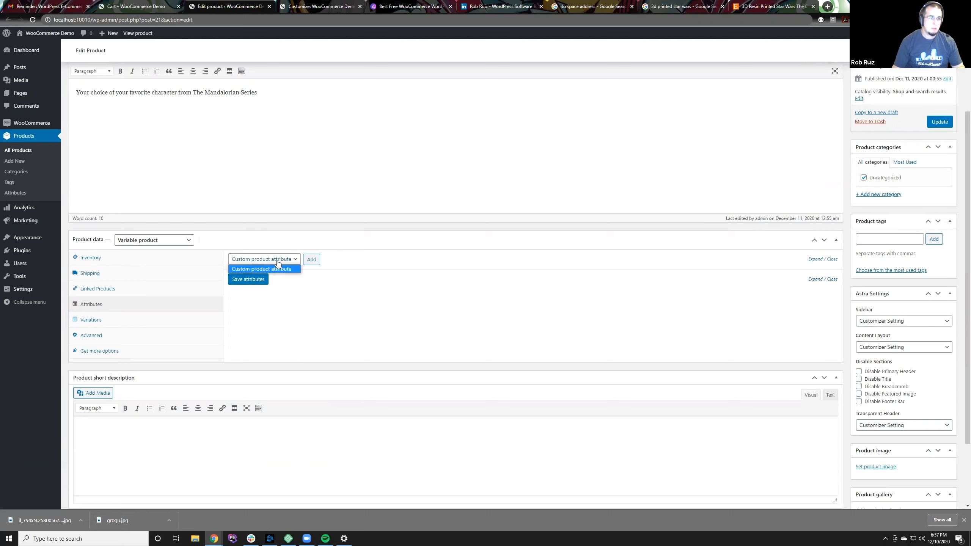
click(277, 262)
click(311, 259)
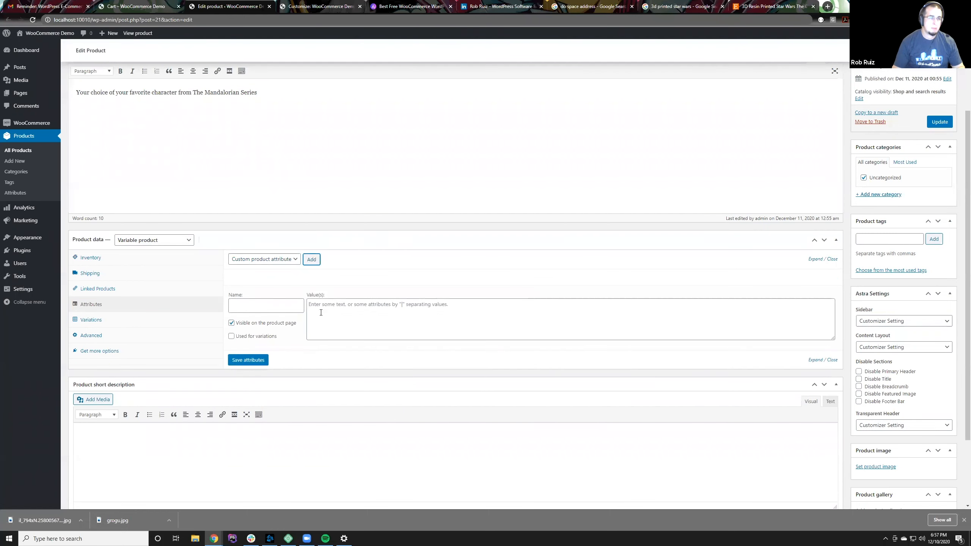
click(263, 304)
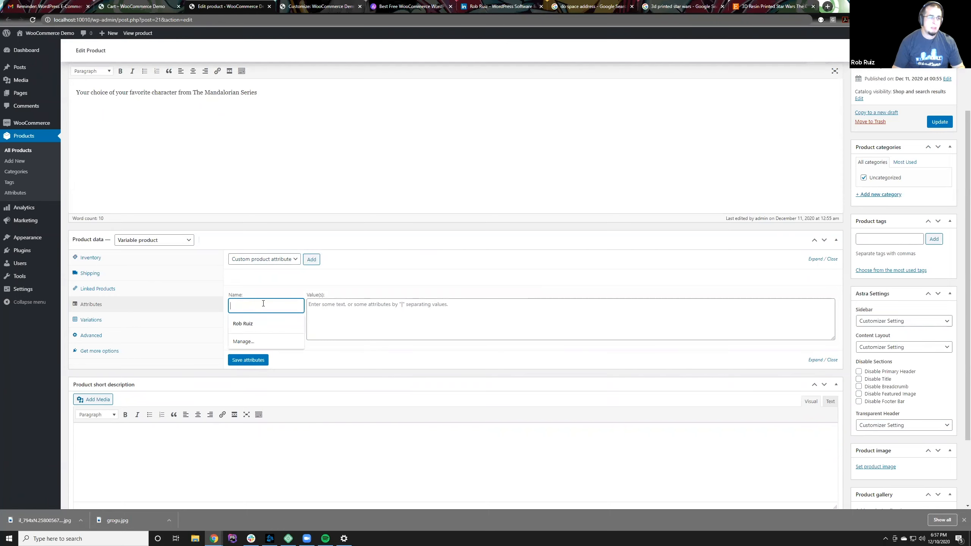
text(Character)
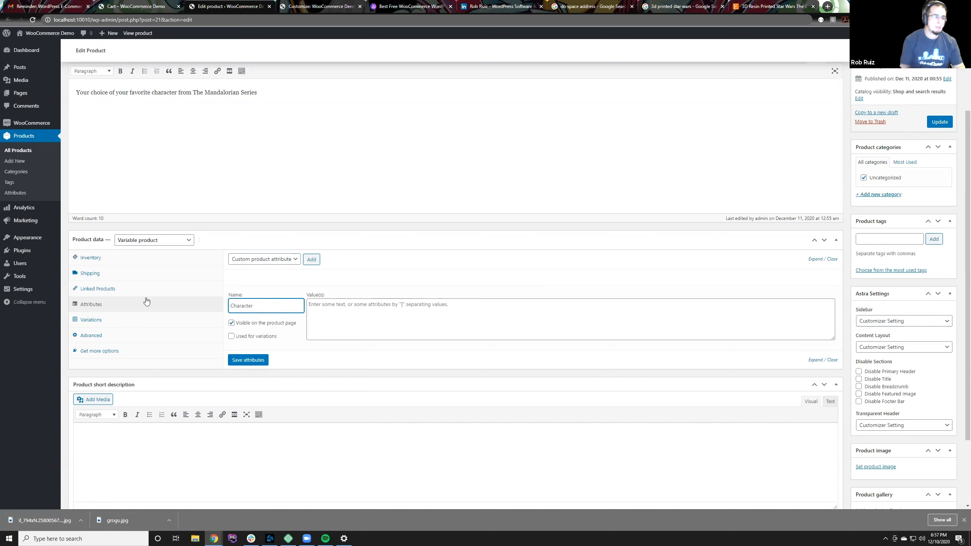
Step: Enter "Grogu, Ahsoka" as the values of the Character attribute
click(341, 309)
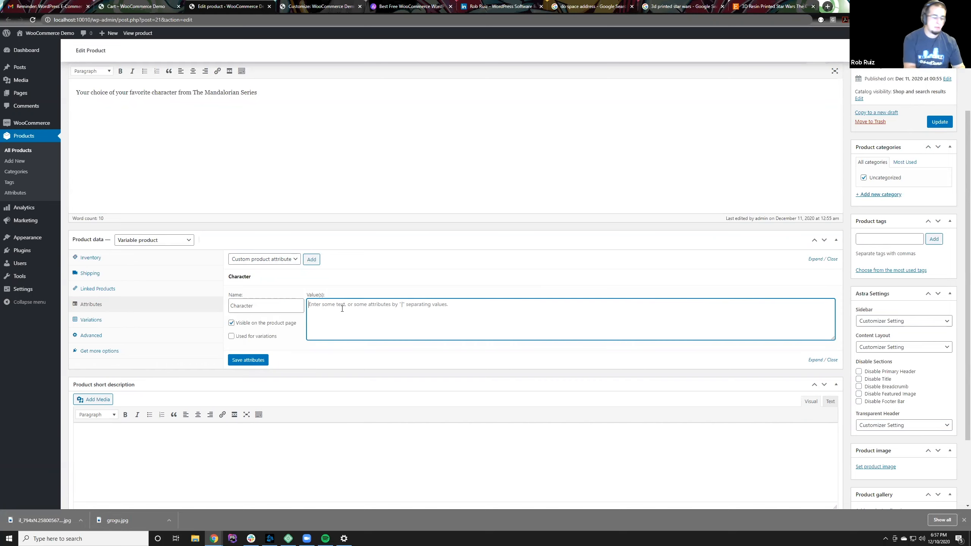
text(Grogu)
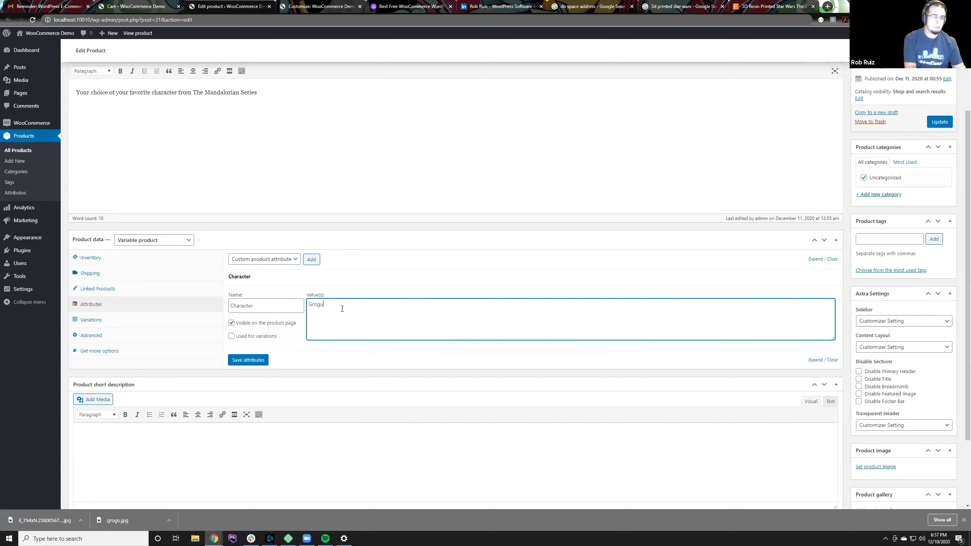
text(,)
key(BackSpace)
key(BackSpace)
text(, Ahsoka)
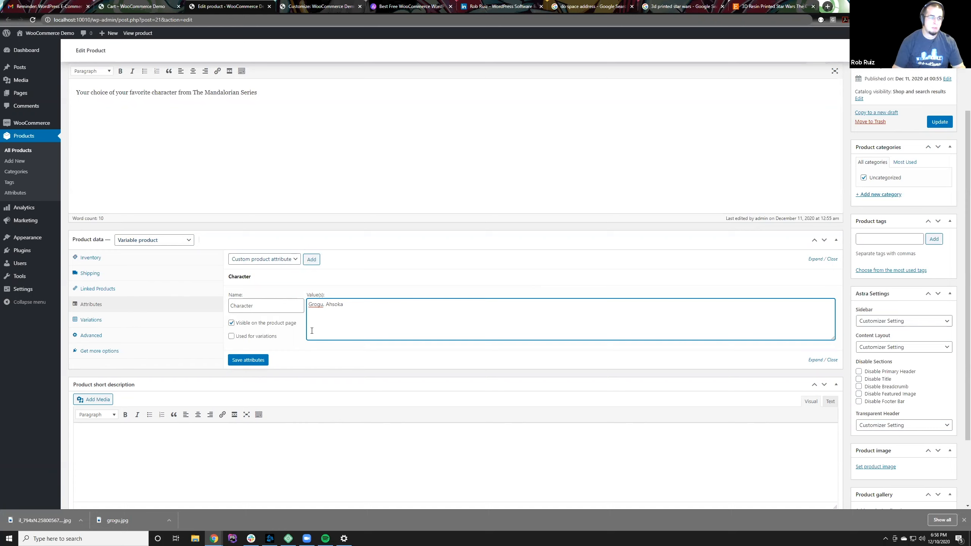
Step: Make the Character attribute usable for variations, save the attributes and reopen its details
click(231, 337)
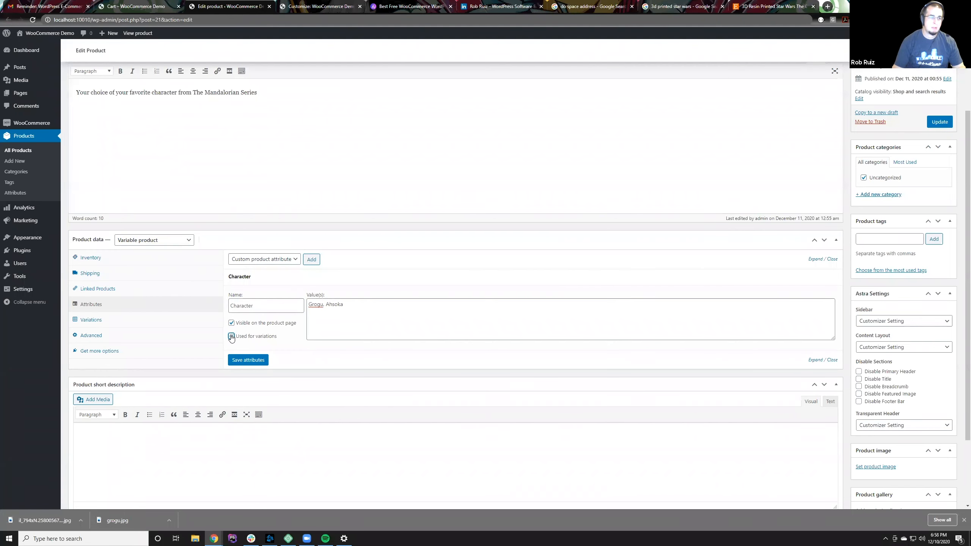
click(254, 361)
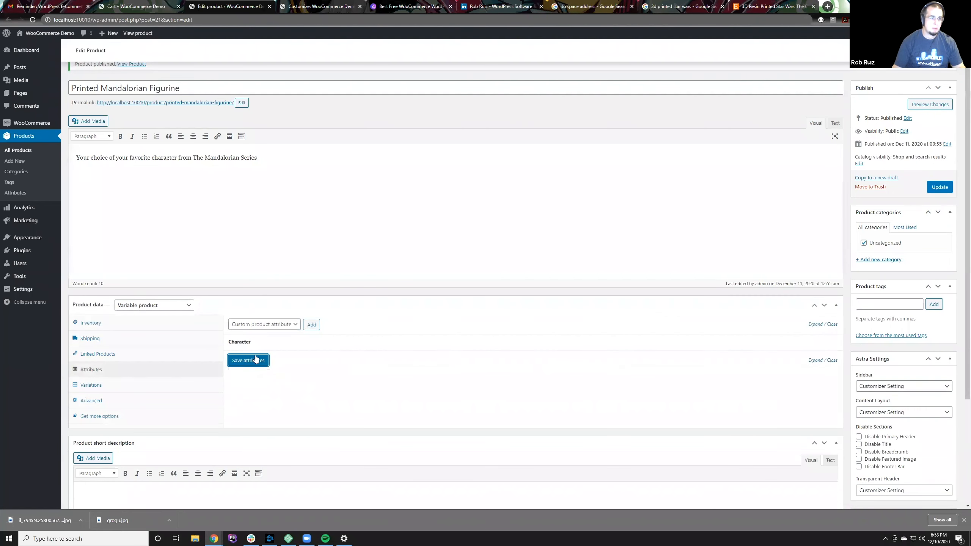
click(269, 345)
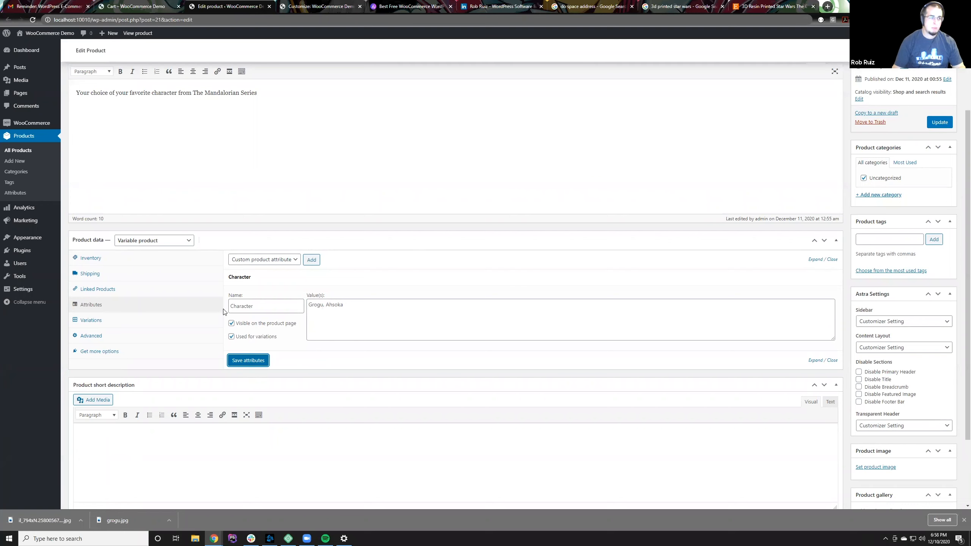
mouse_move(310, 306)
mouse_down()
mouse_move(368, 307)
mouse_move(305, 311)
mouse_up()
click(368, 308)
drag(270, 307, 190, 308)
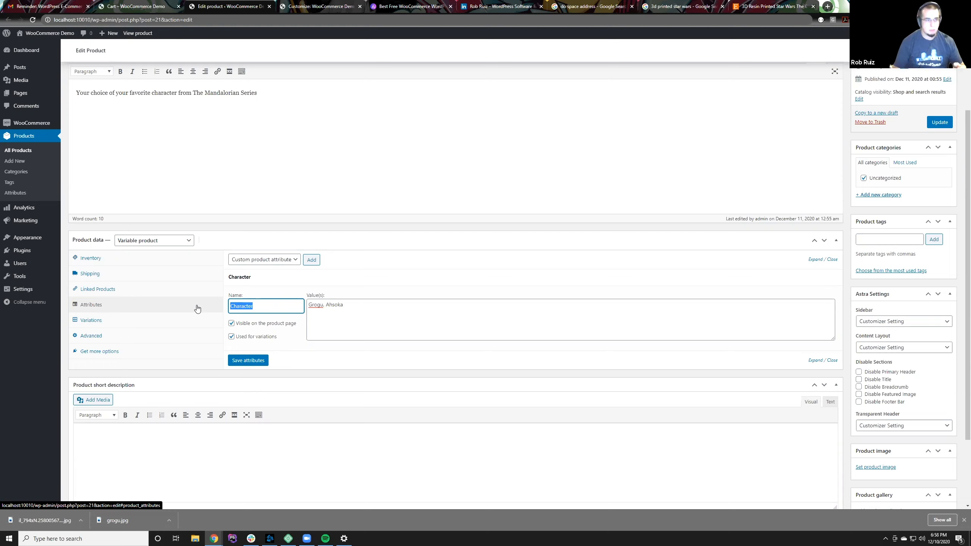
Step: Create variations from all attributes and check the character choices offered for the generated variation
click(138, 323)
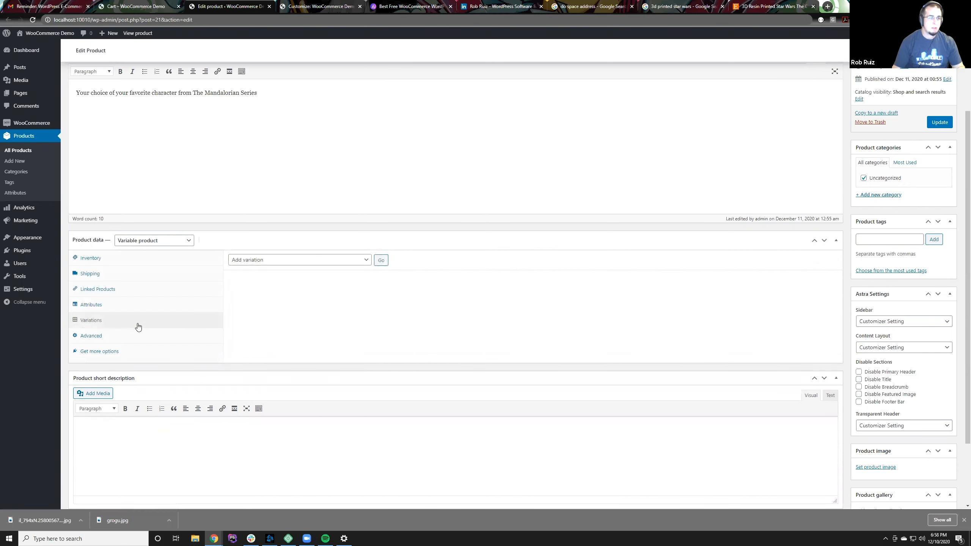
click(359, 260)
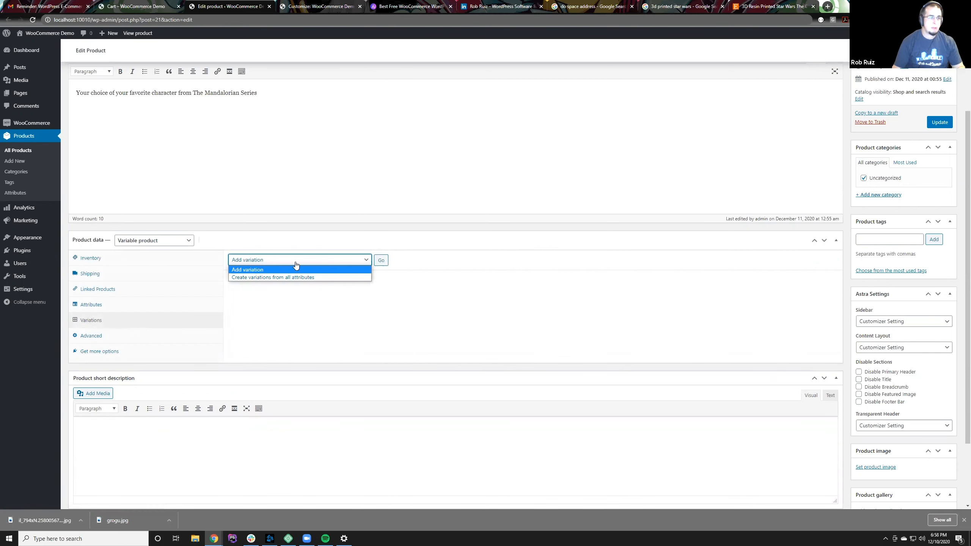
click(276, 276)
click(381, 260)
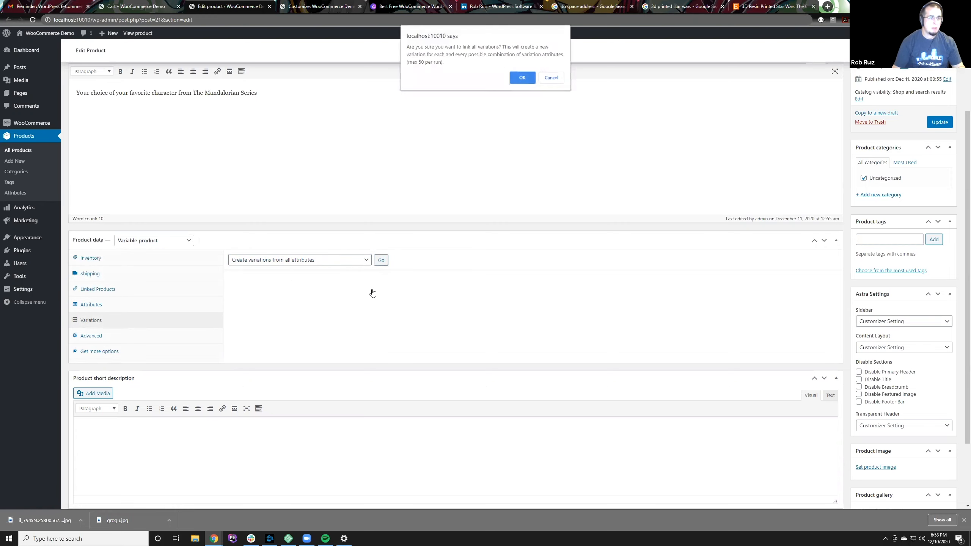
click(521, 76)
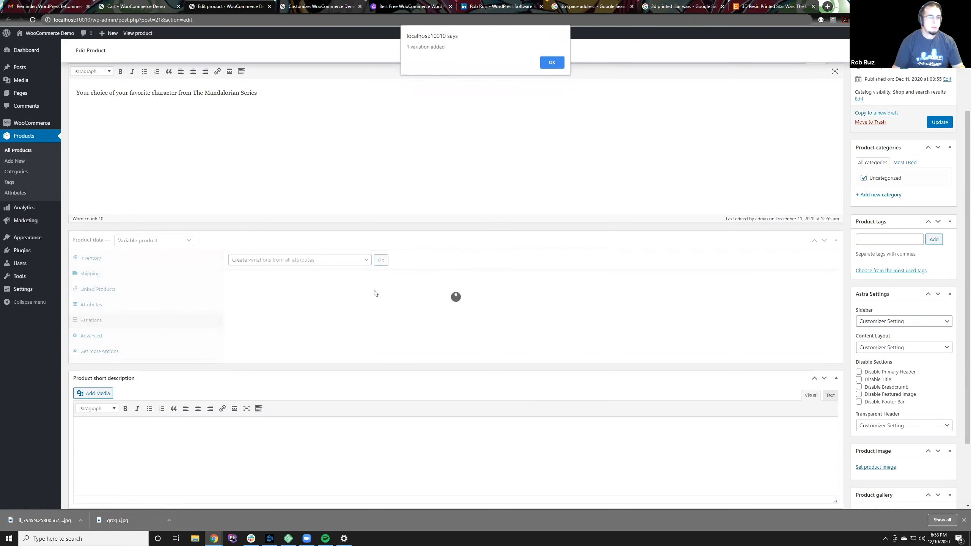
click(550, 62)
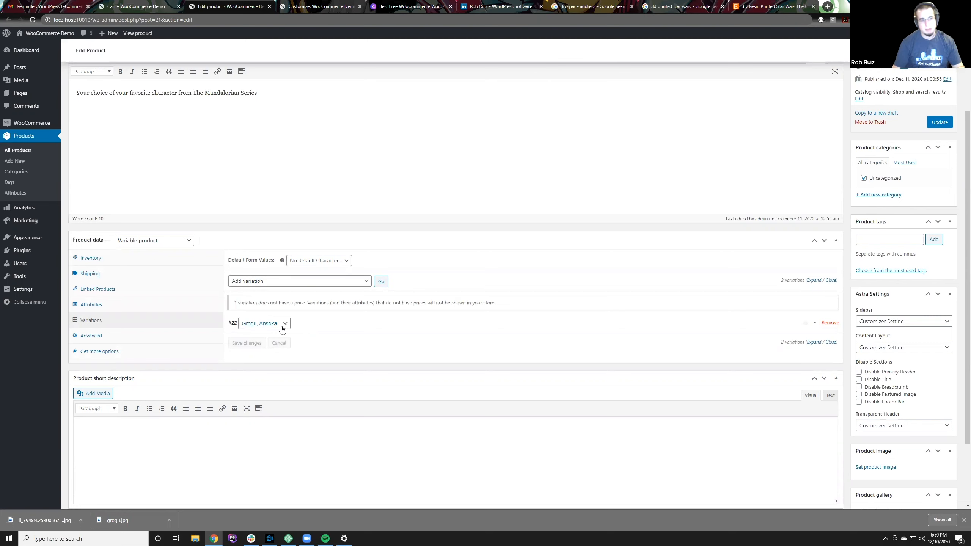
click(247, 324)
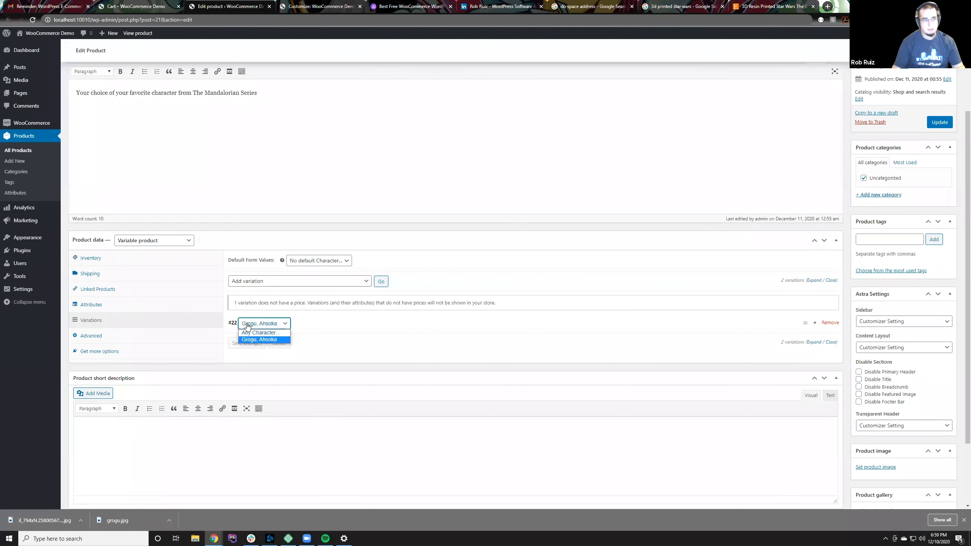
click(250, 326)
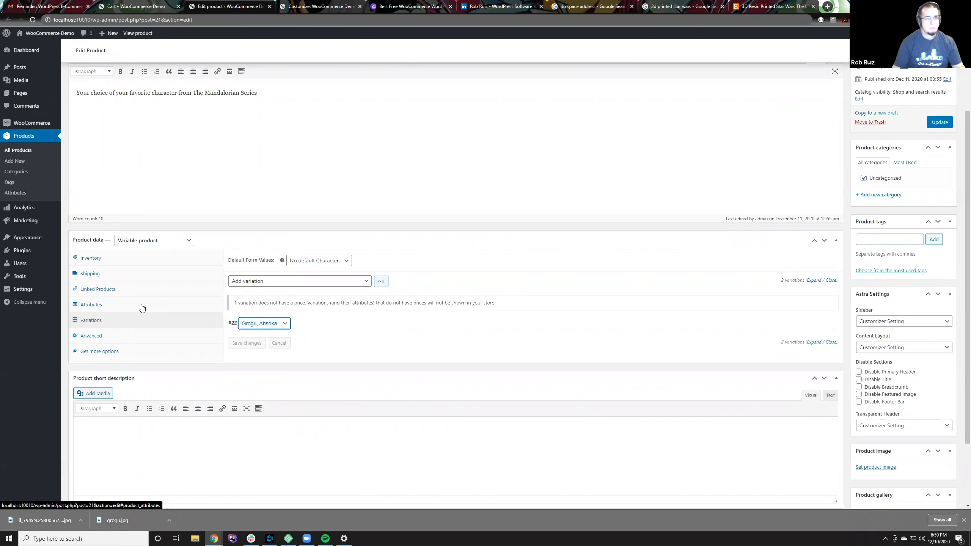
Step: Rewrite the Character attribute's values as Grogu and Ahsoka on separate lines and save the attributes
click(141, 308)
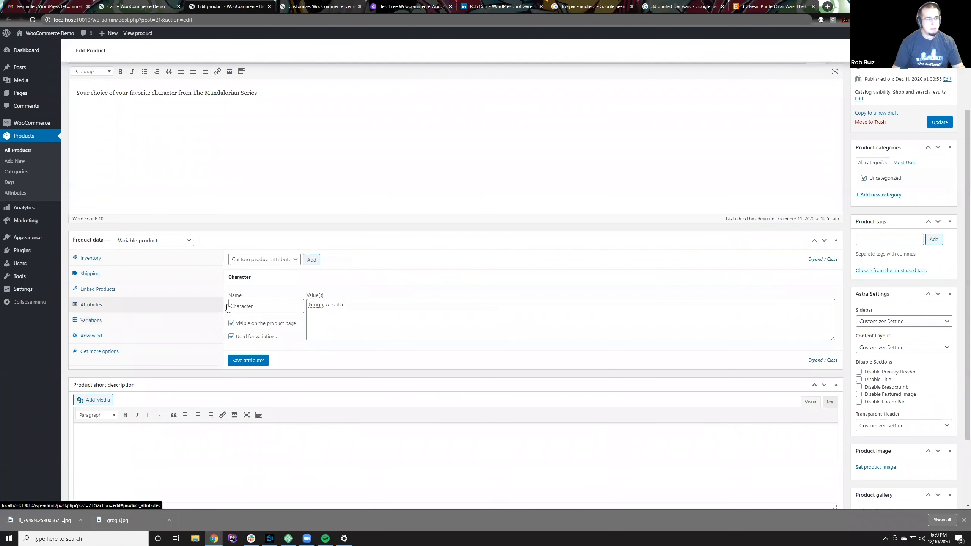
drag(324, 305, 366, 303)
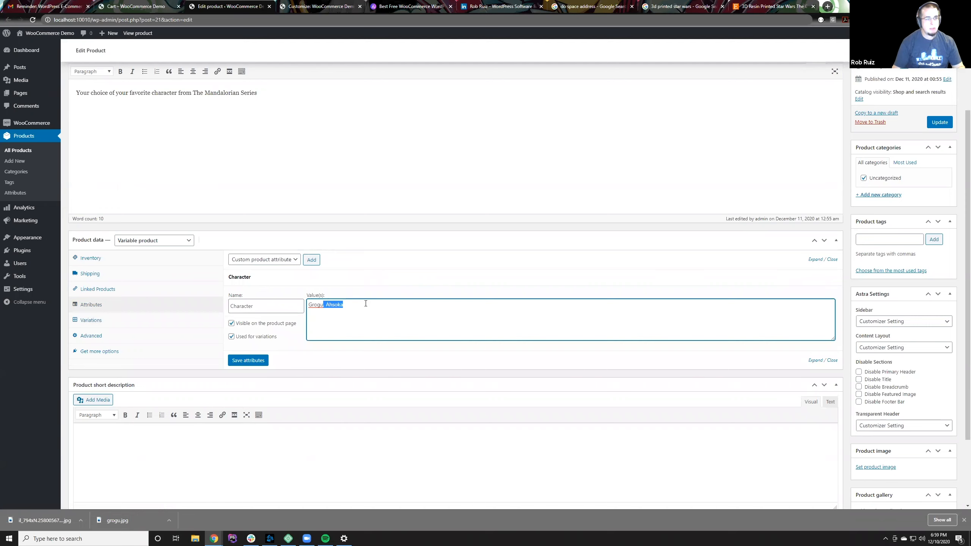
key(BackSpace)
text(|)
key(BackSpace)
key(BackSpace)
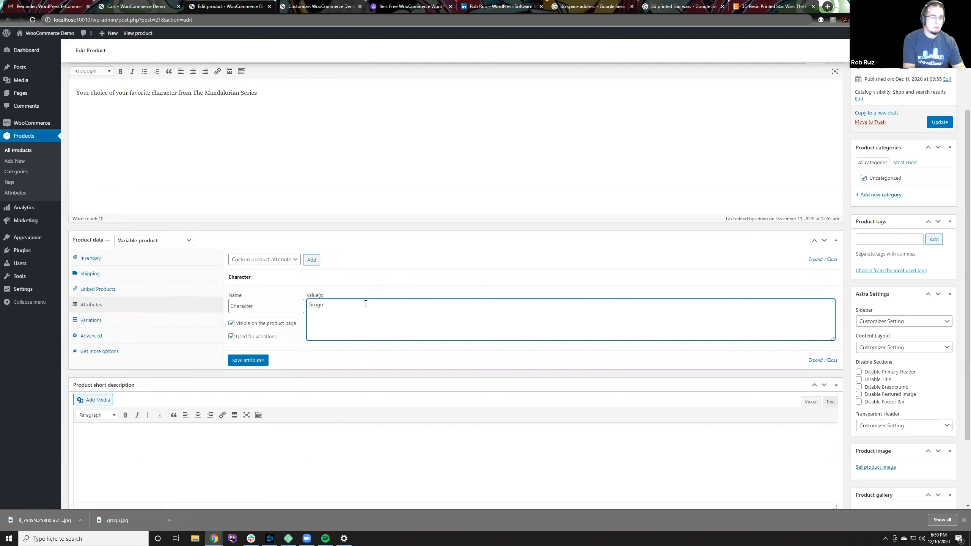
key(Return)
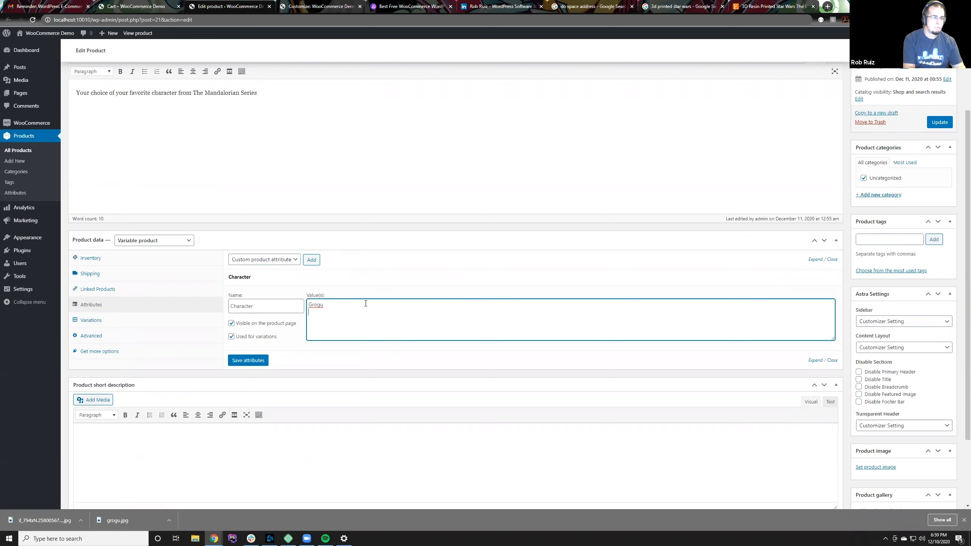
text(Ahsoka)
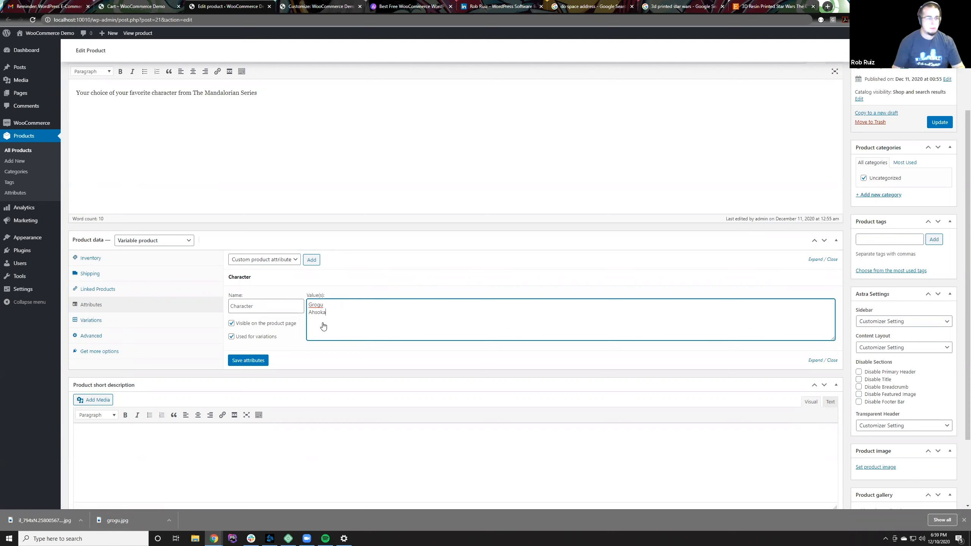
click(257, 364)
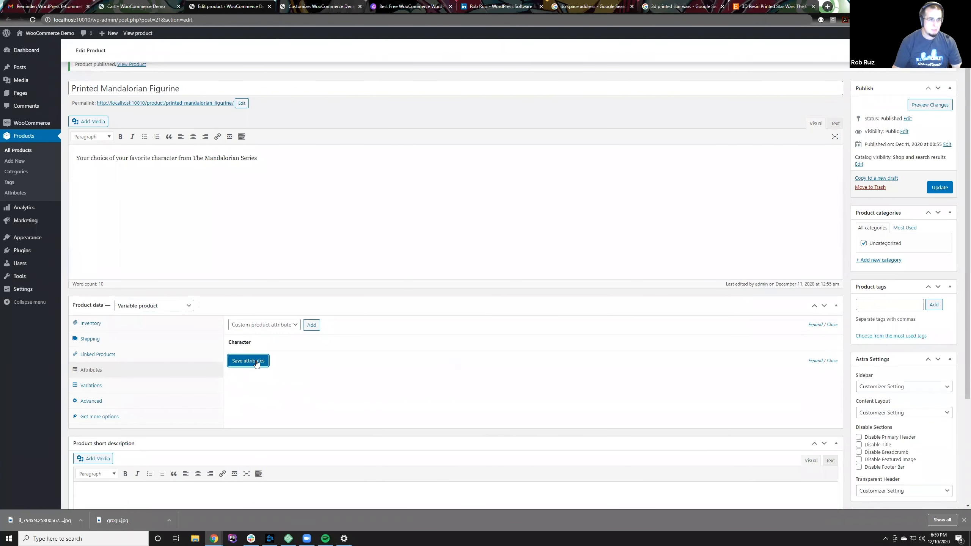
Step: Return to the figurine's variations and inspect the existing variation's character choices and details
click(153, 391)
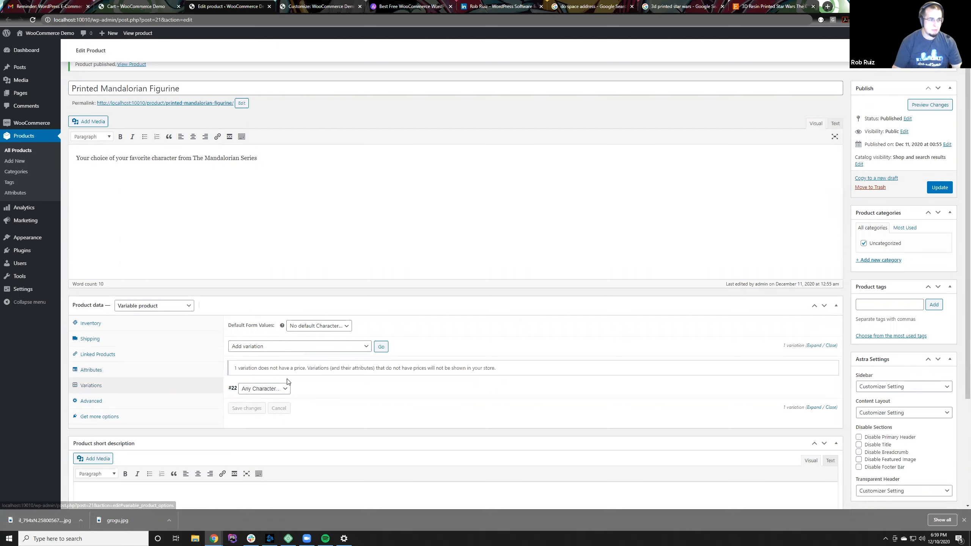
click(283, 389)
click(283, 389)
click(307, 391)
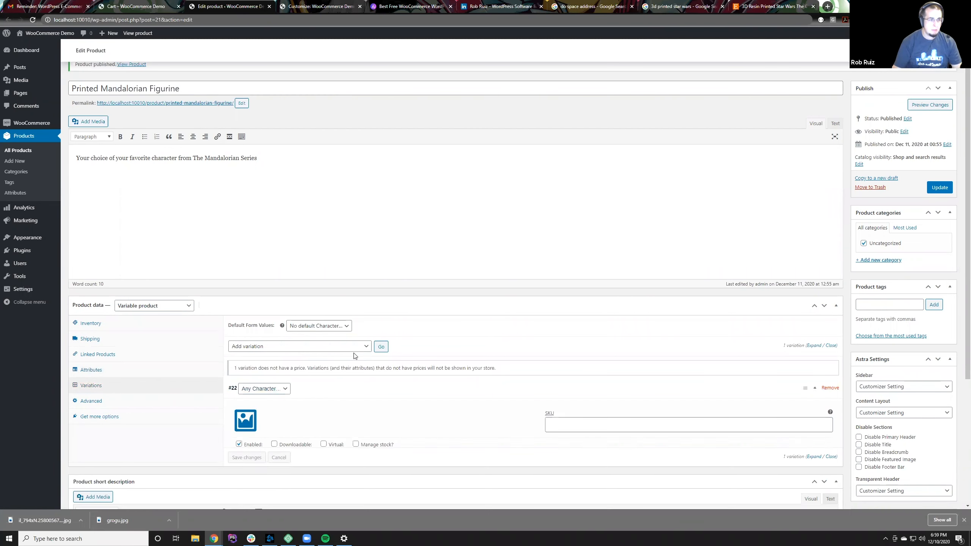
click(348, 389)
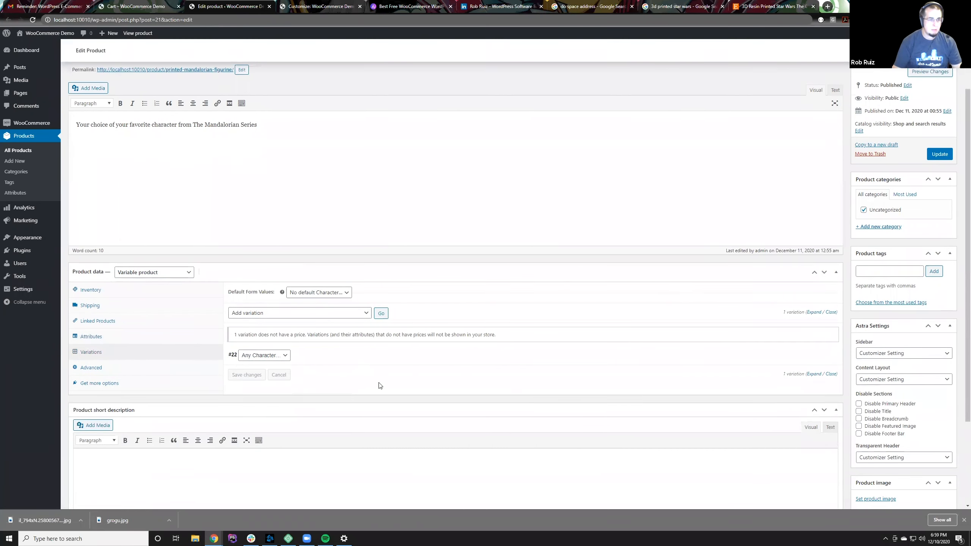
Step: Remove the figurine's existing Any Character variation and confirm the removal
scroll(380, 385, down, 1)
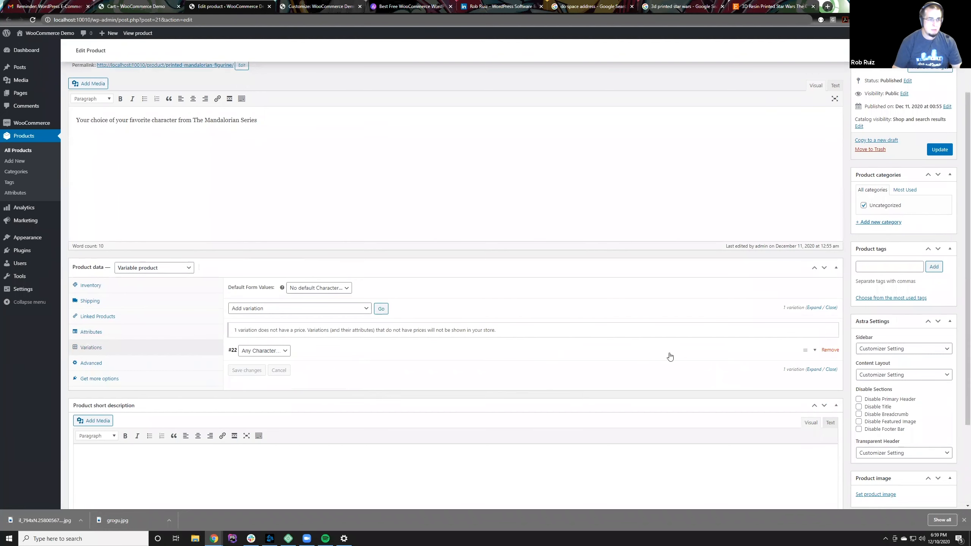
click(829, 350)
click(529, 63)
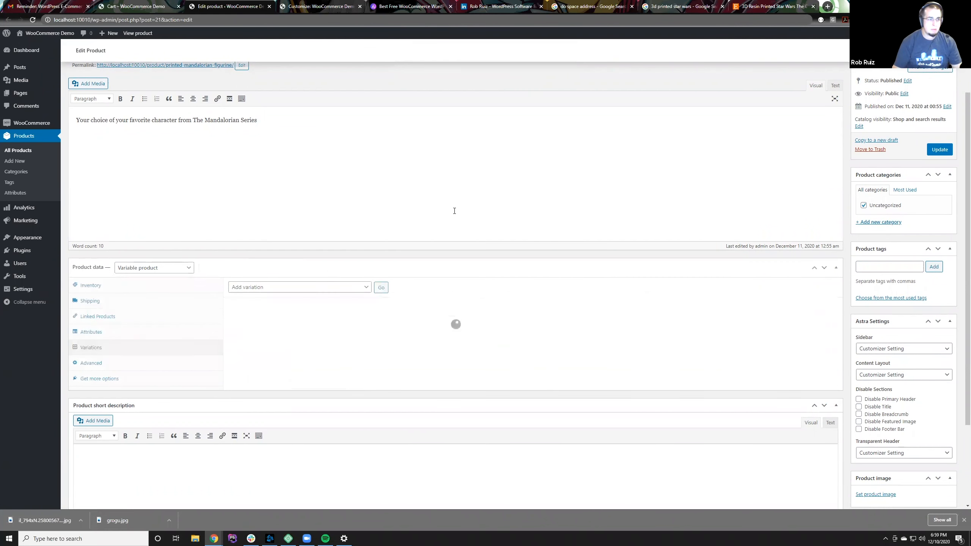
Step: Create the figurine's variations from all attributes and acknowledge the result
click(342, 291)
click(343, 305)
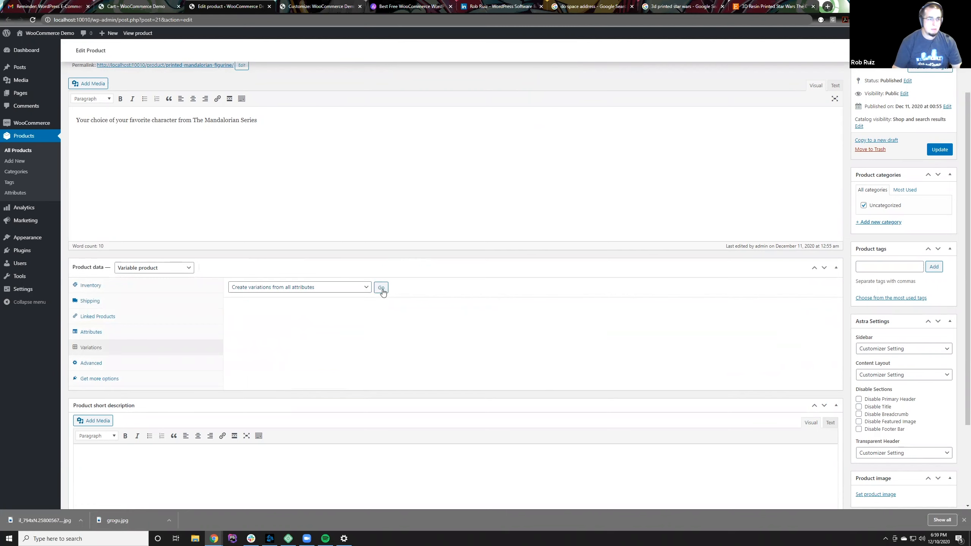
click(382, 287)
click(519, 81)
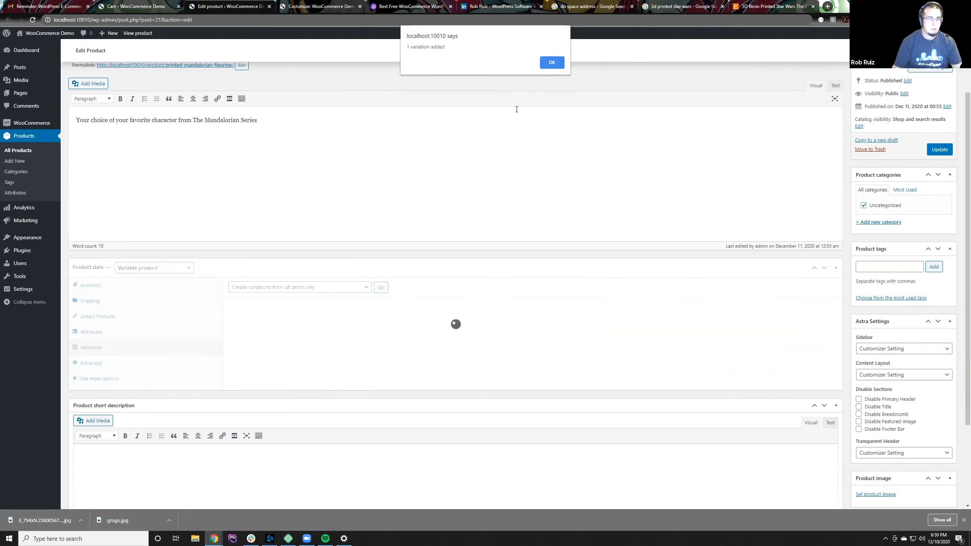
click(554, 67)
Step: Inspect the generated variation's character choices and details, and check the attribute types available for the product
click(276, 352)
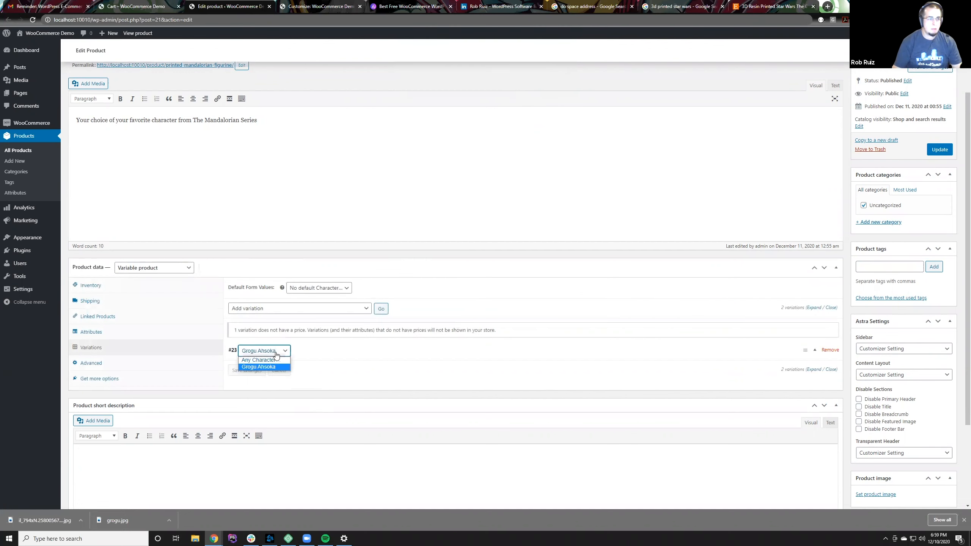
click(308, 355)
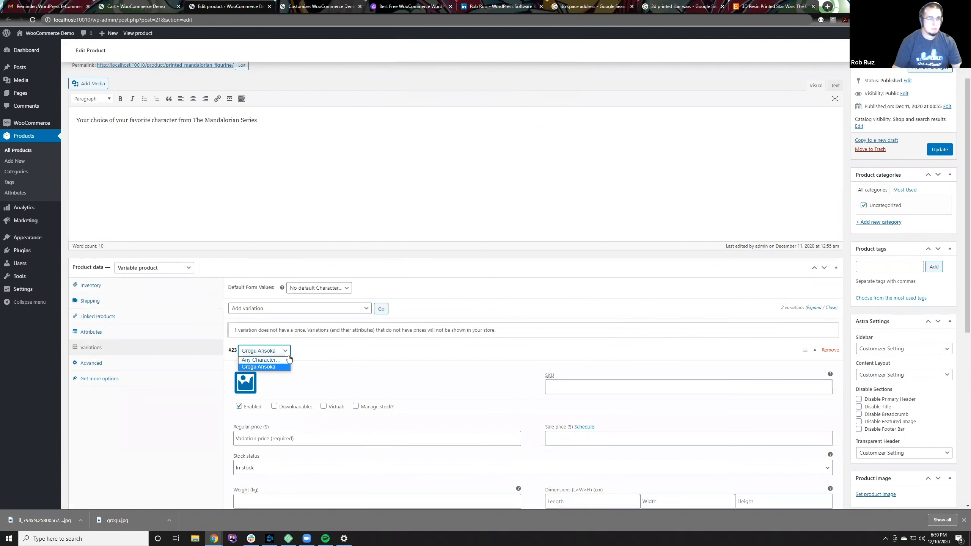
click(326, 355)
click(153, 332)
click(289, 286)
click(290, 297)
click(135, 349)
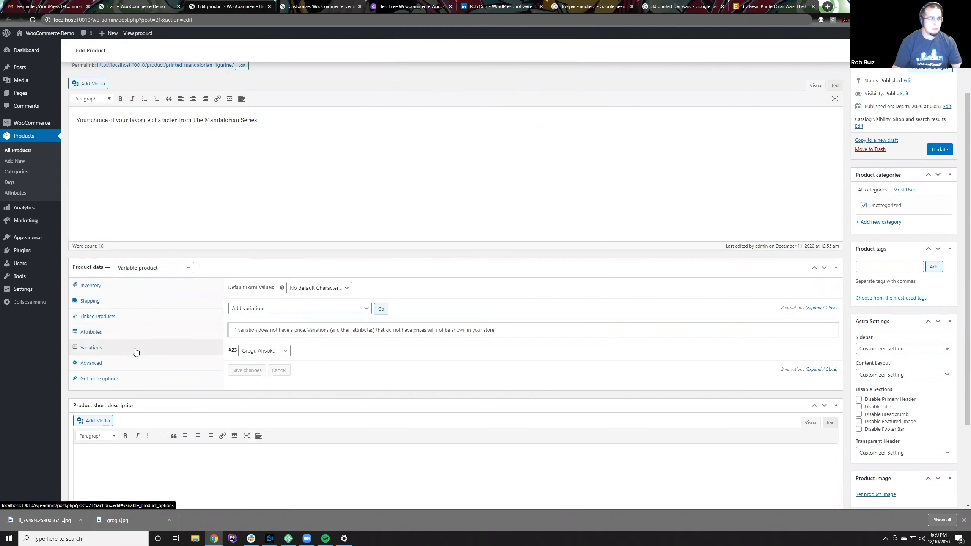
Step: Remove the combined Grogu Ahsoka variation from the figurine
click(829, 349)
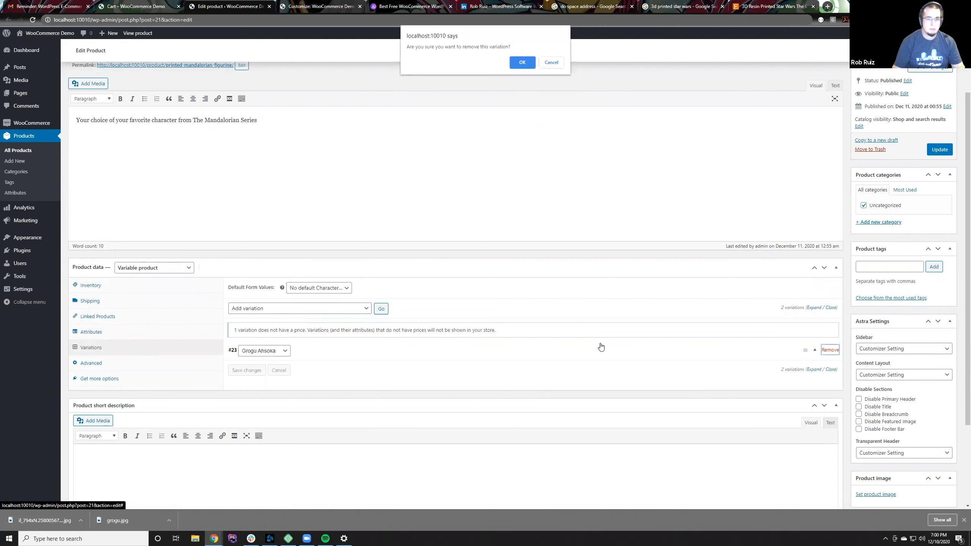
click(528, 66)
Step: Delete Ahsoka from the custom Character attribute's values, leaving only Grogu, and save the attributes
click(126, 332)
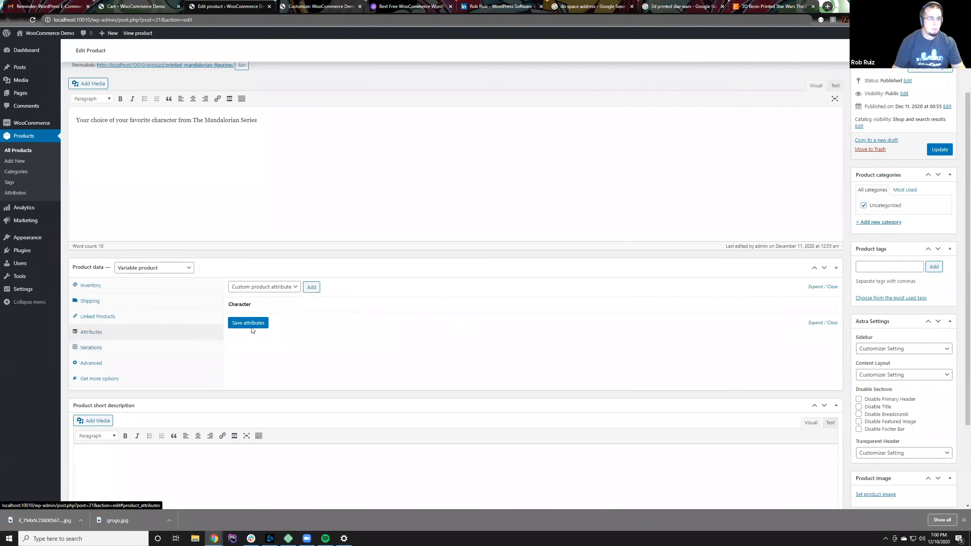
click(267, 288)
click(273, 296)
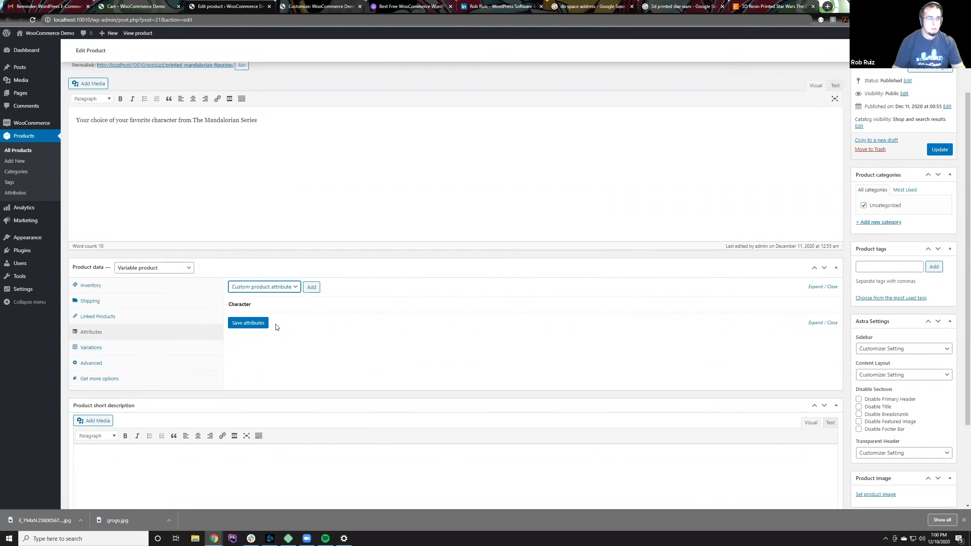
click(299, 305)
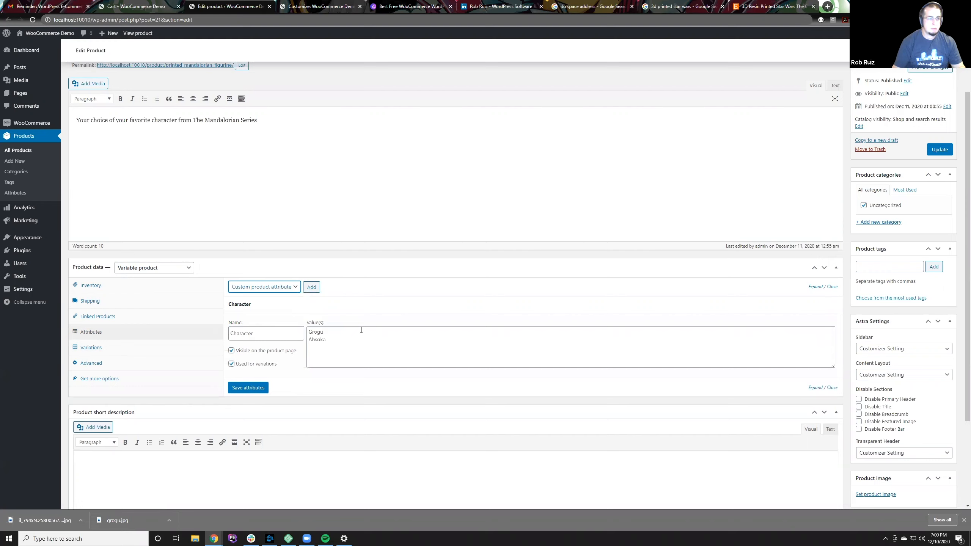
drag(352, 345, 293, 344)
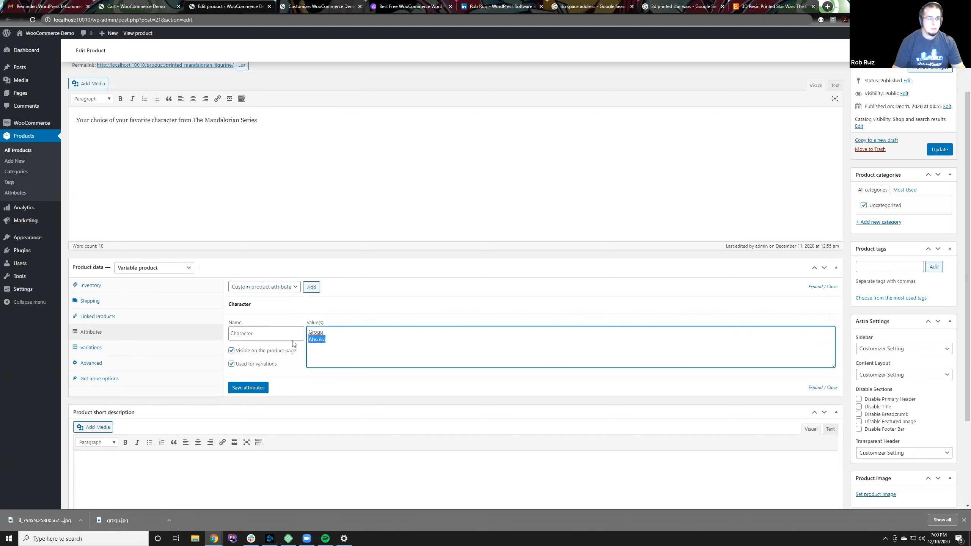
key(BackSpace)
key(BackSpace)
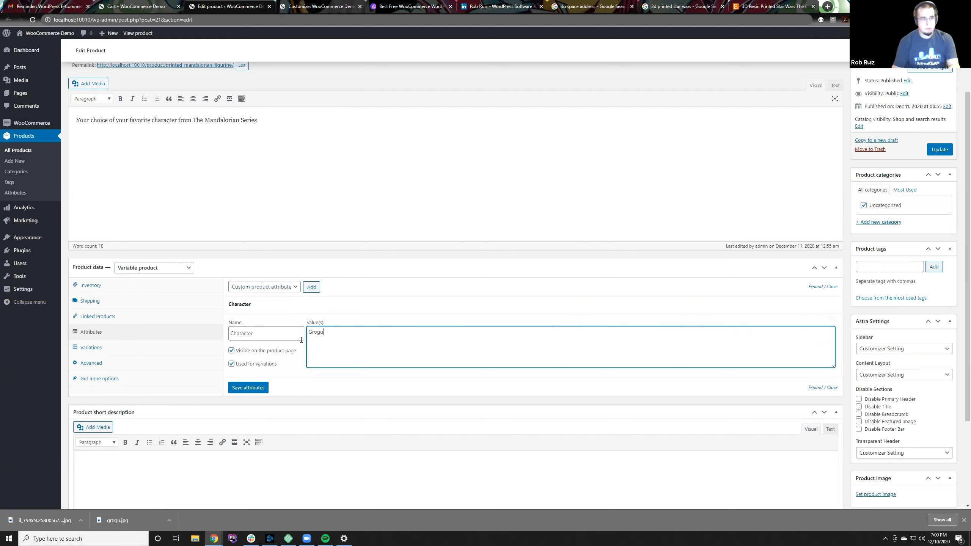
click(261, 387)
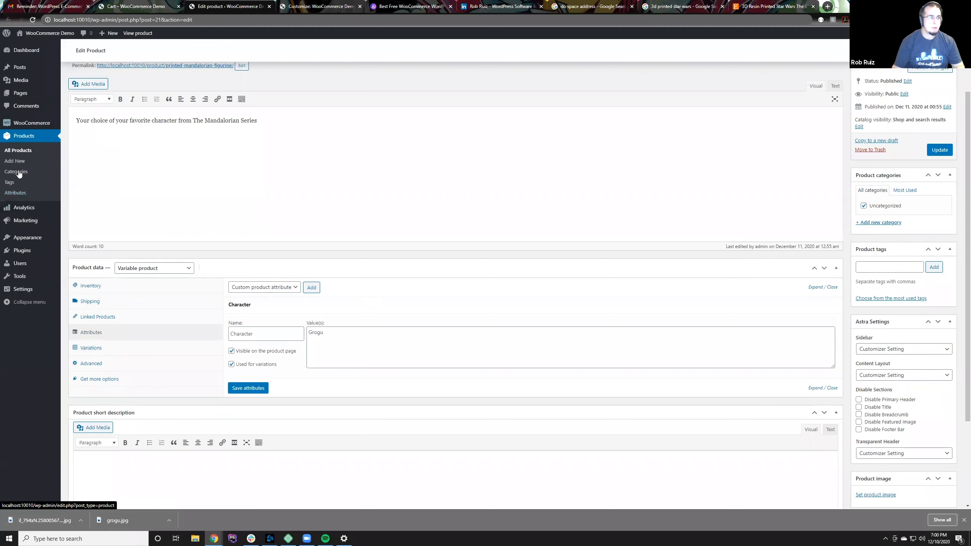
Step: Open the store-wide product attributes page in a separate tab and save the figurine's own attributes again
ctrl+click(15, 196)
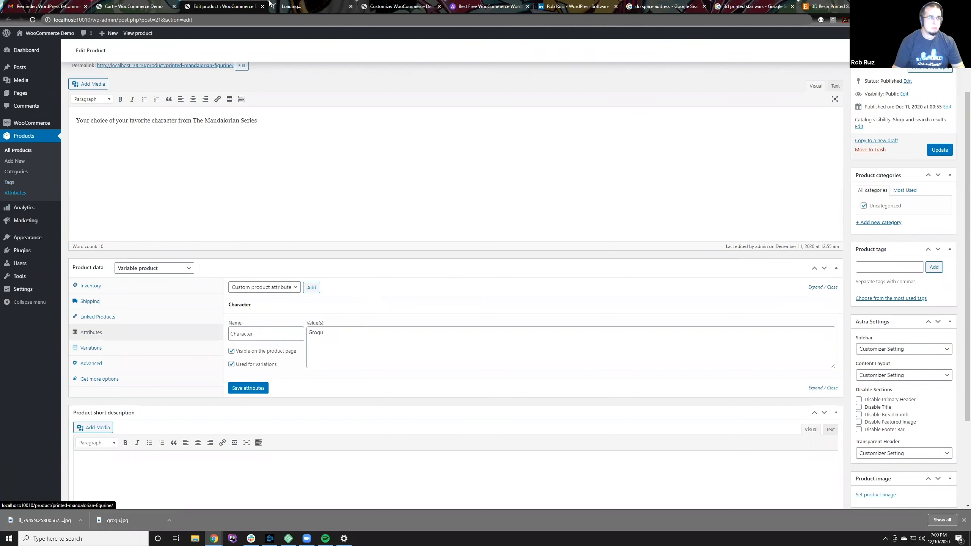
click(294, 7)
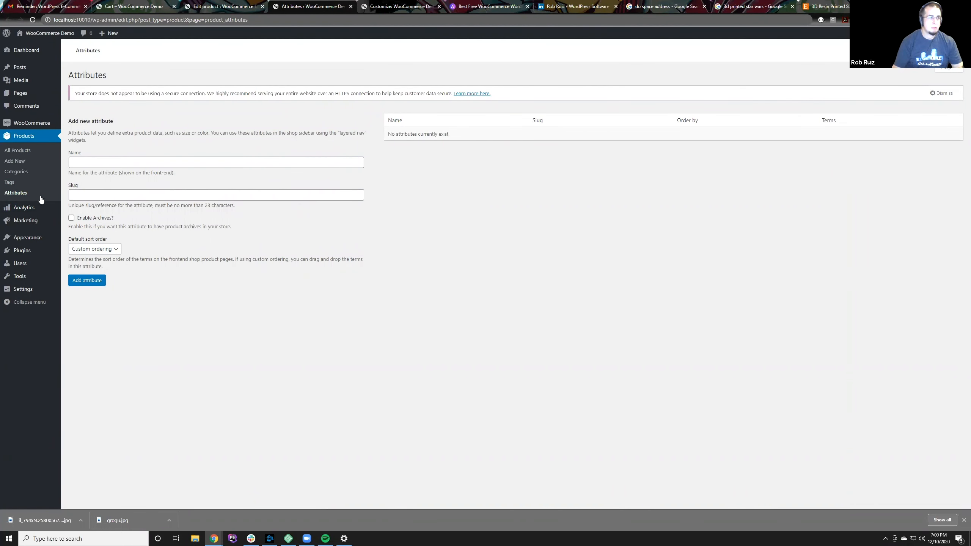
click(23, 197)
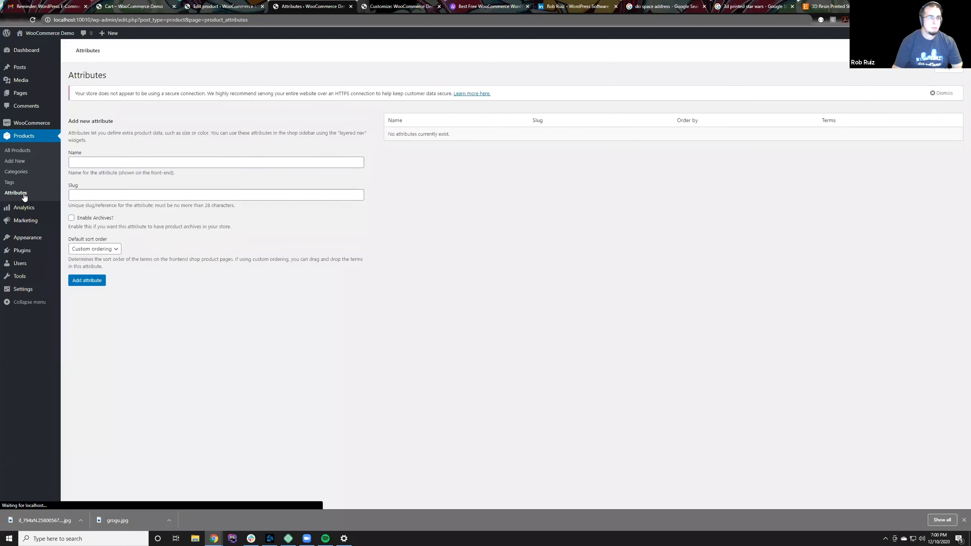
click(243, 3)
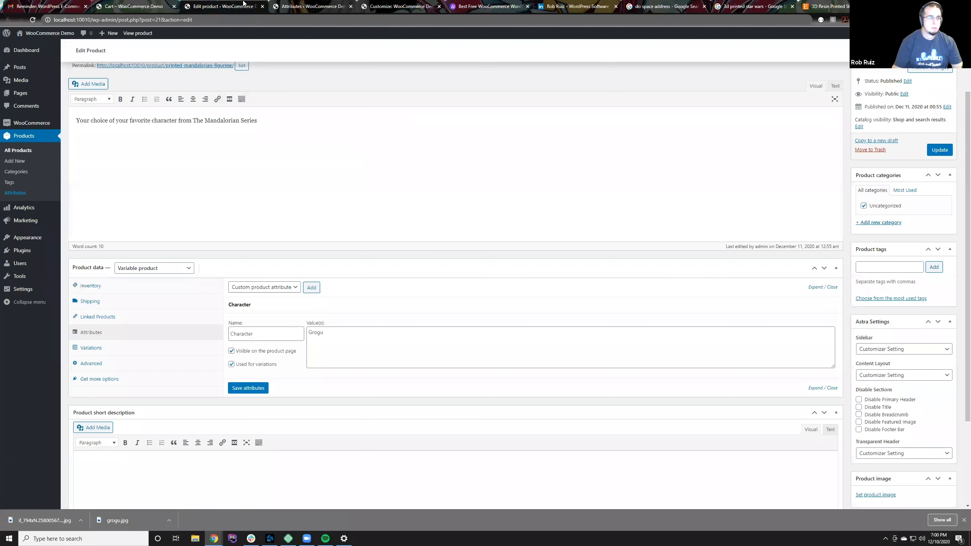
click(260, 388)
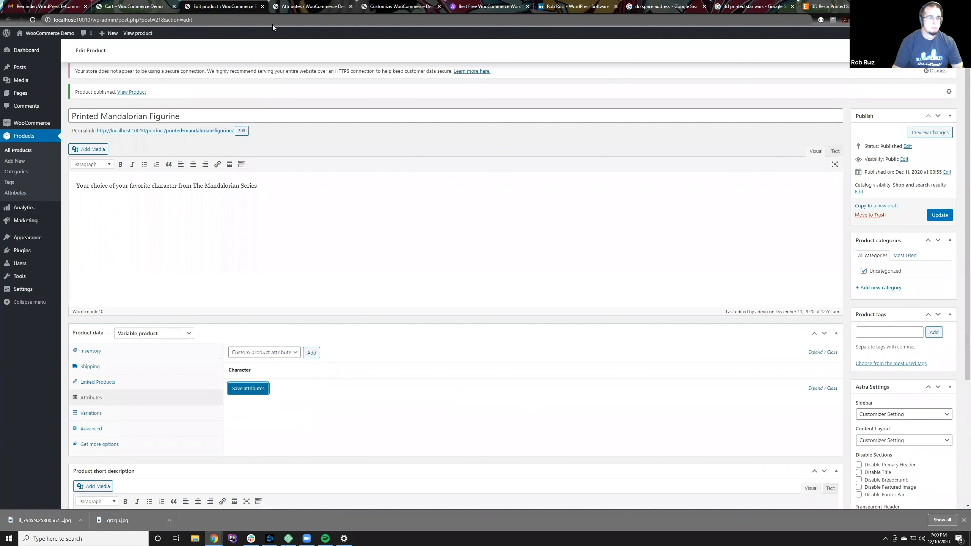
Step: Add a store-wide product attribute named Character with custom ordering
click(278, 5)
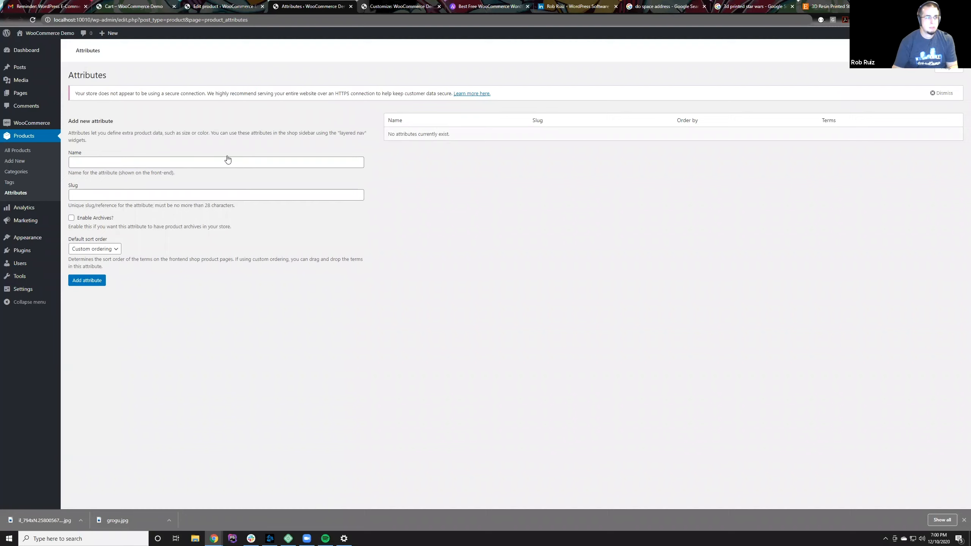
click(156, 161)
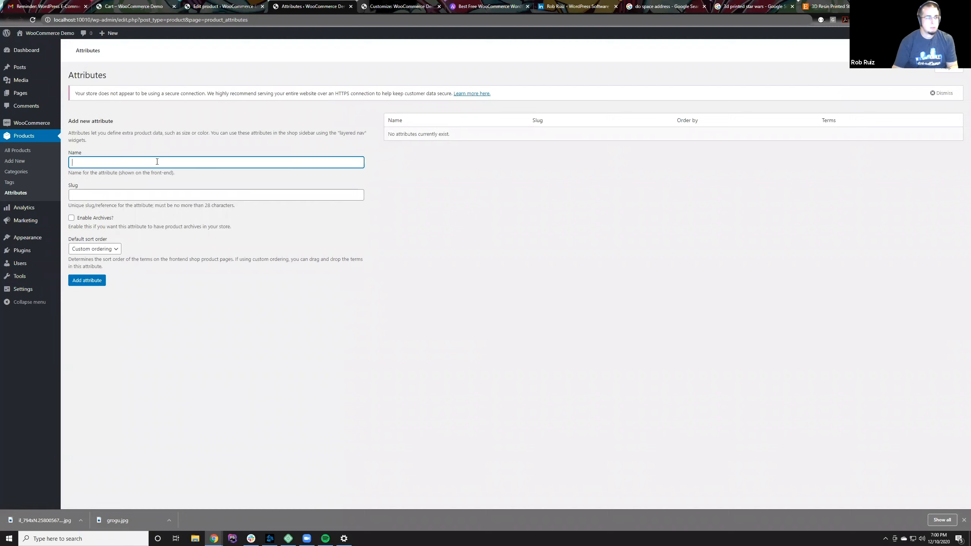
click(82, 256)
click(83, 252)
click(99, 253)
click(114, 164)
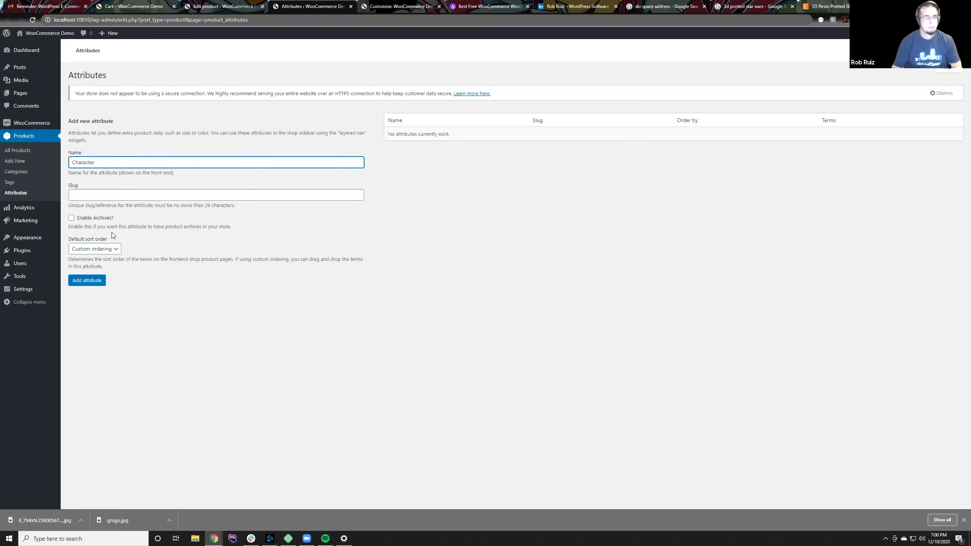
click(94, 282)
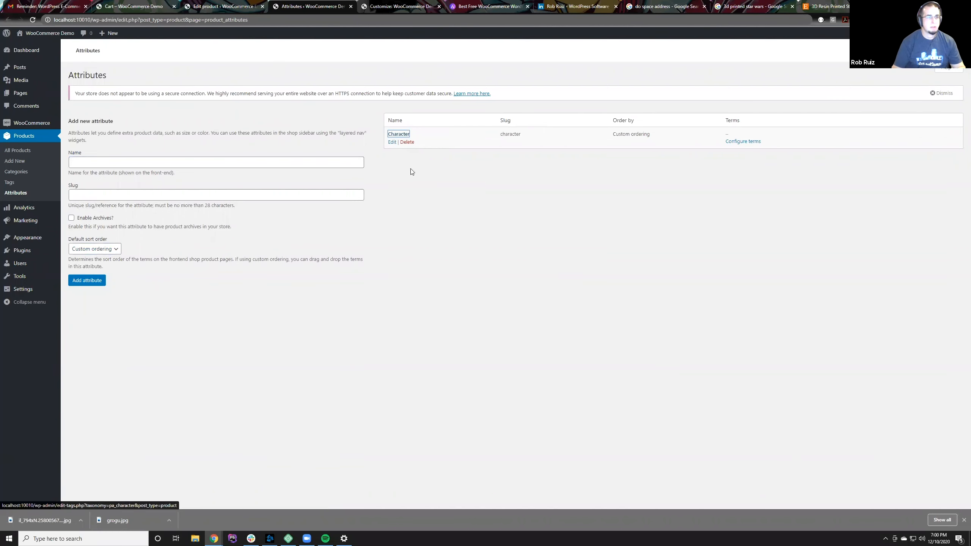
Step: Add the terms Grogu and Ahsoka to the store-wide Character attribute
click(399, 134)
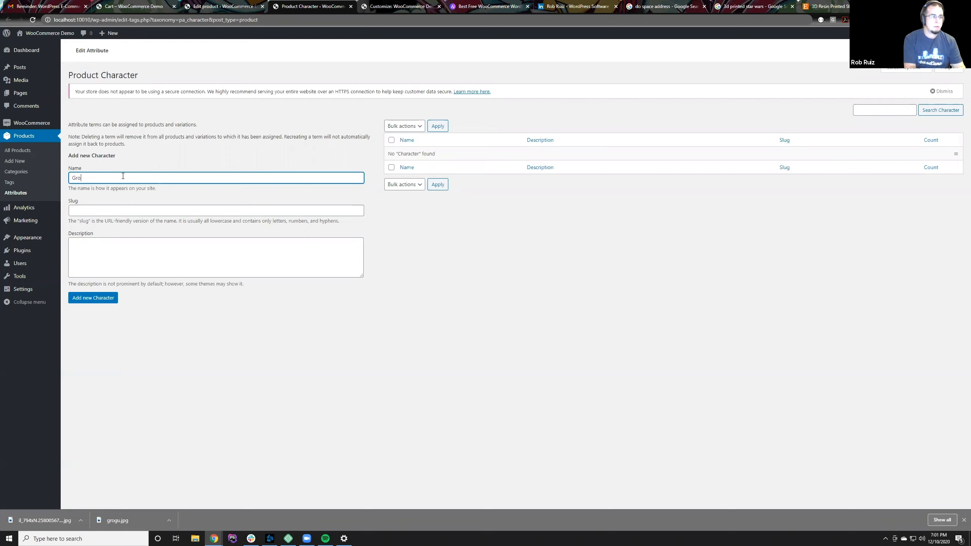
click(106, 297)
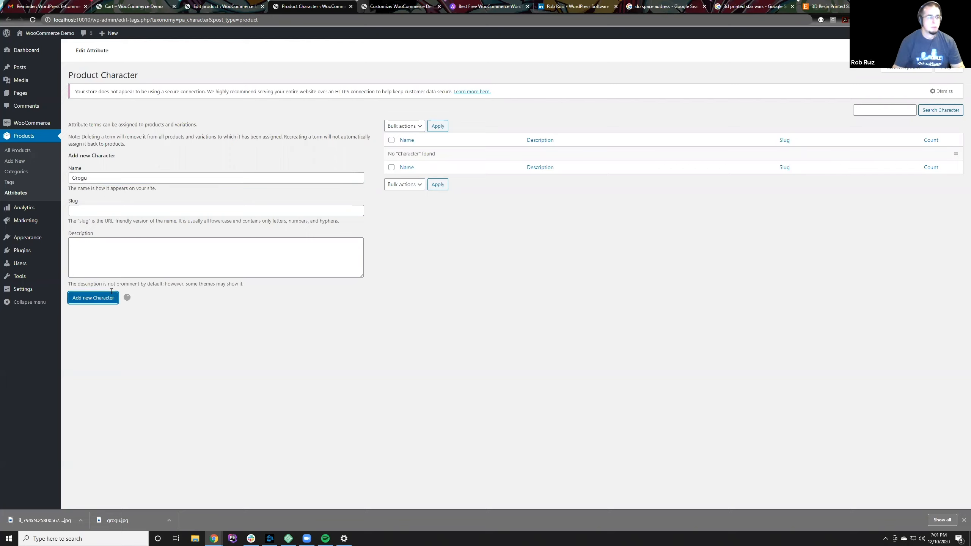
click(125, 177)
text(Ahsoka)
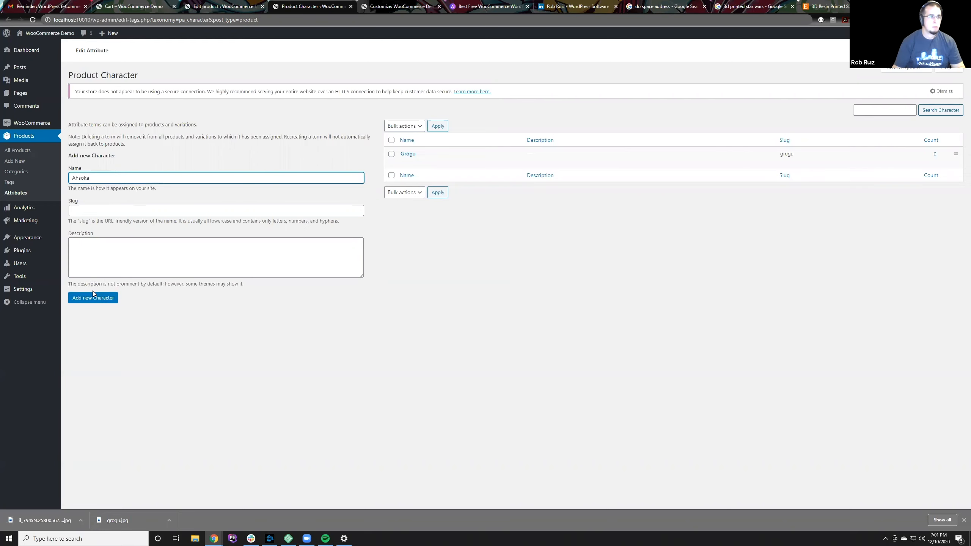
click(93, 293)
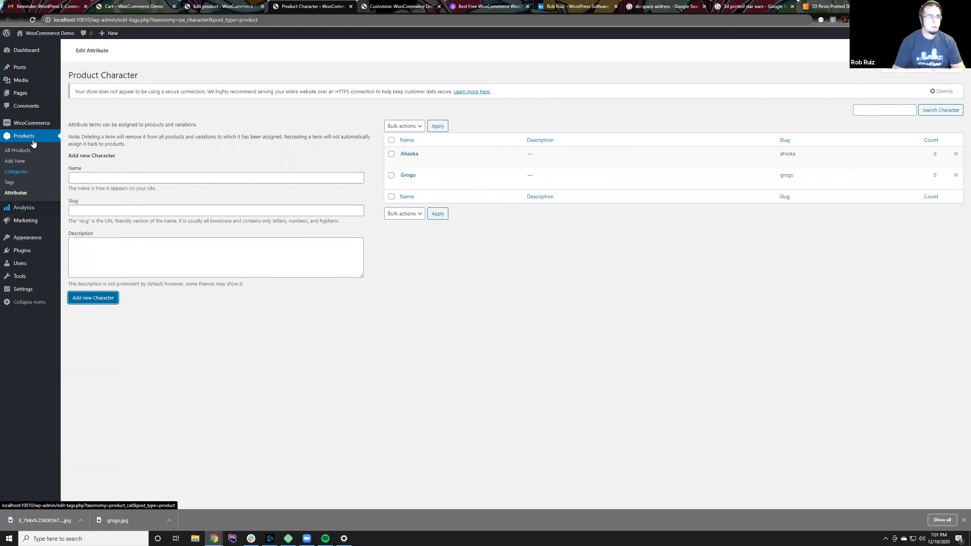
Step: Reload the Printed Mandalorian Figurine's edit page and remove its custom Character attribute
click(223, 6)
key(F5)
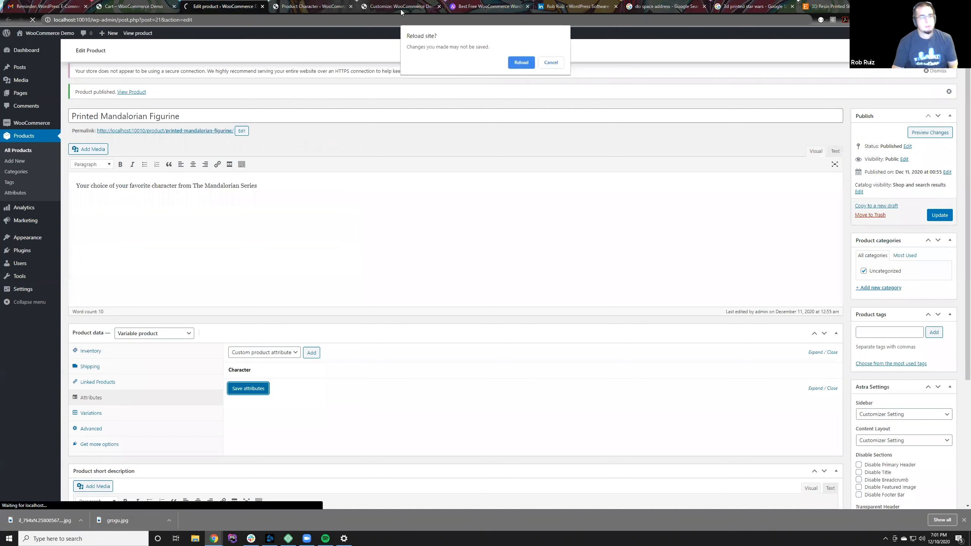
click(528, 64)
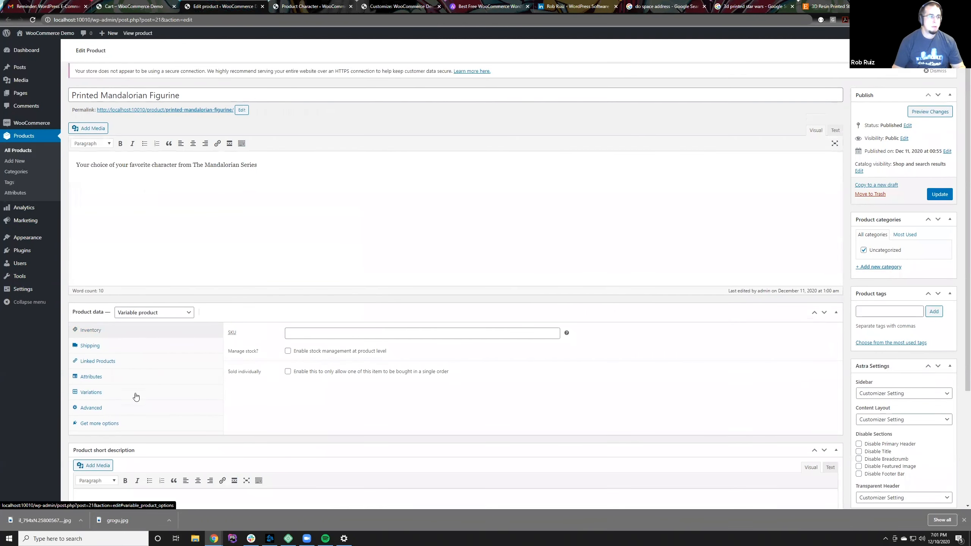
click(130, 377)
click(256, 335)
click(335, 351)
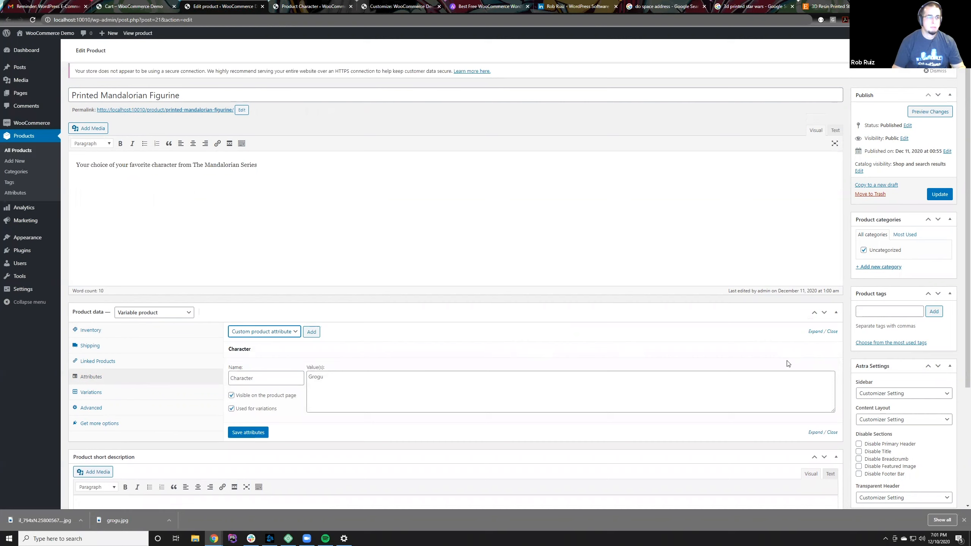
click(828, 351)
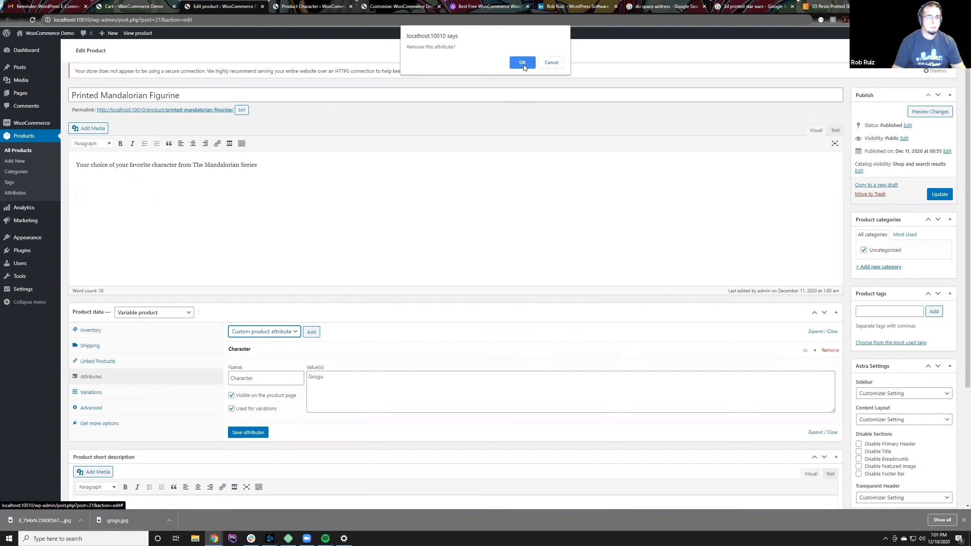
click(522, 63)
Step: Add the store-wide Character attribute to the figurine
click(295, 330)
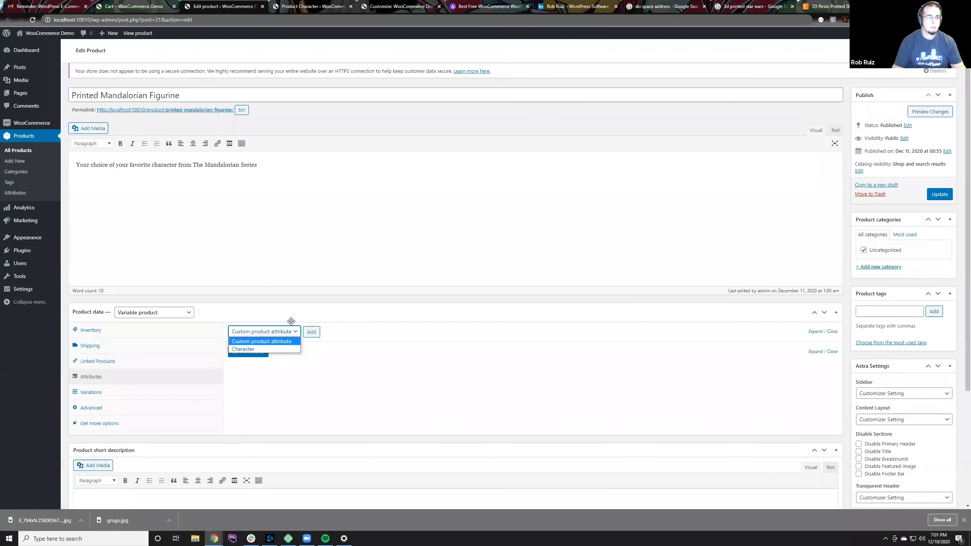
click(295, 367)
click(274, 335)
click(272, 348)
click(310, 332)
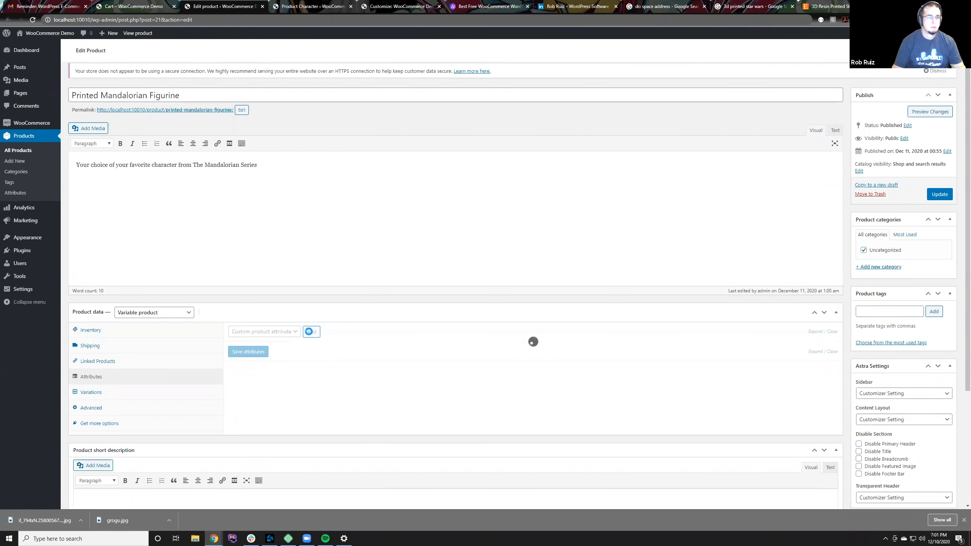
Step: Enable the figurine's Character attribute for variations and select all of its existing terms, Ahsoka and Grogu
click(310, 377)
click(324, 354)
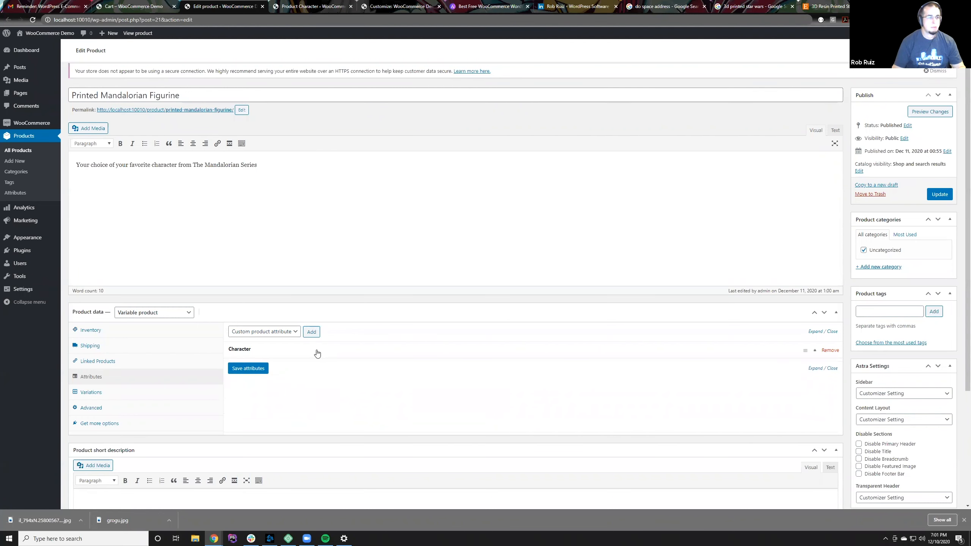
click(317, 351)
click(684, 379)
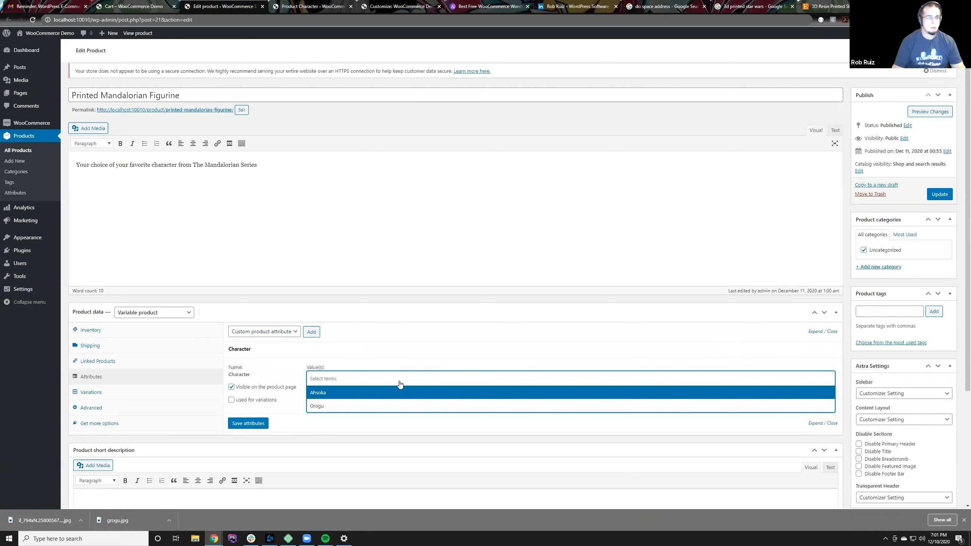
click(260, 400)
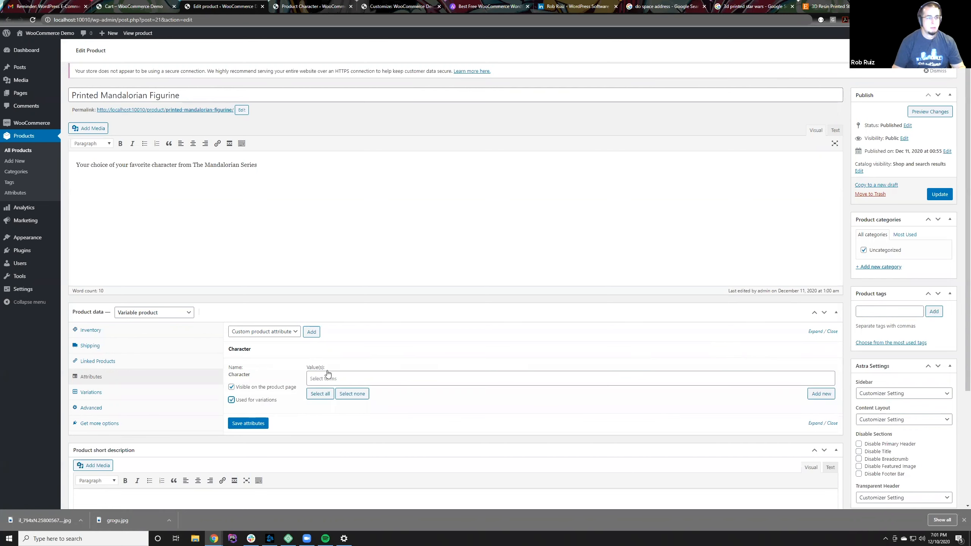
click(327, 394)
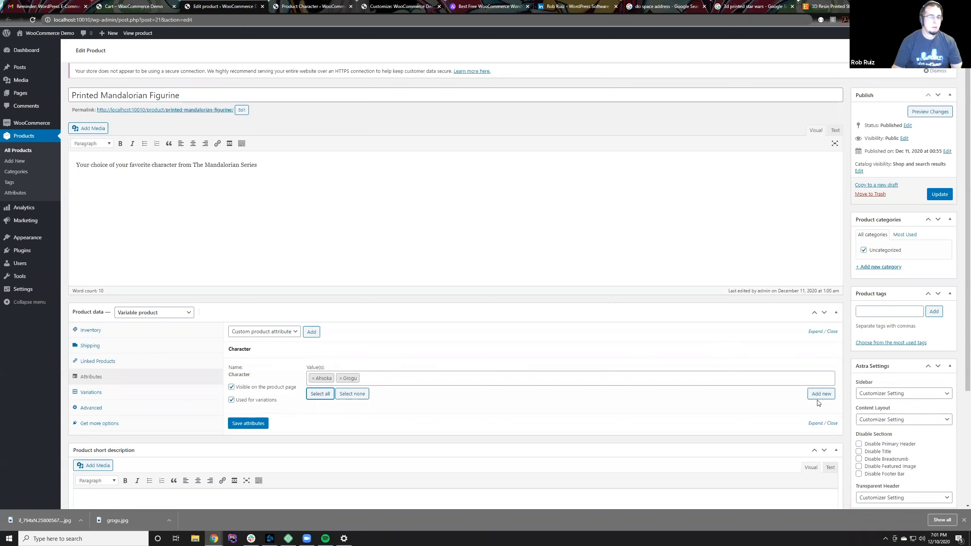
Step: Create a new Character term named Manadalorian from within the figurine's attribute settings
click(464, 385)
click(451, 379)
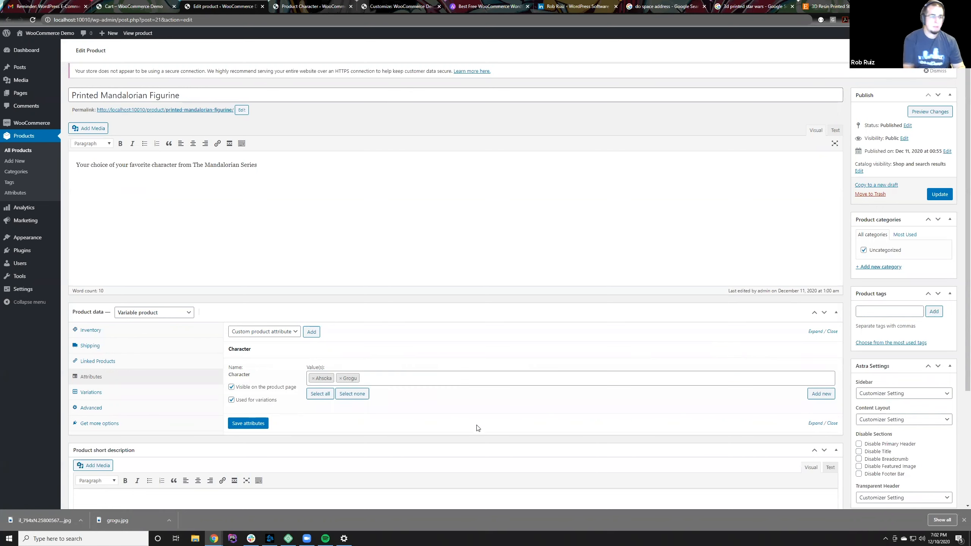
click(445, 378)
click(445, 378)
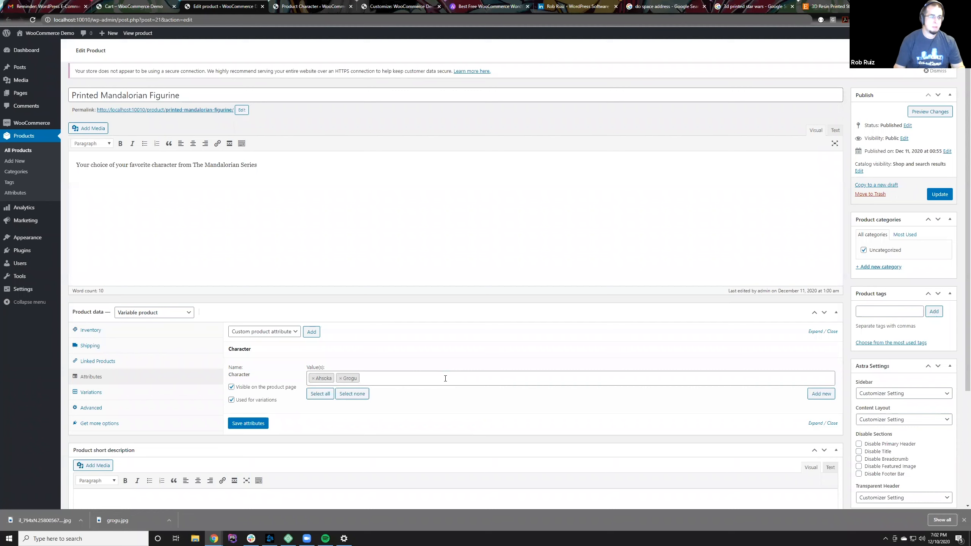
click(445, 378)
click(446, 378)
click(821, 394)
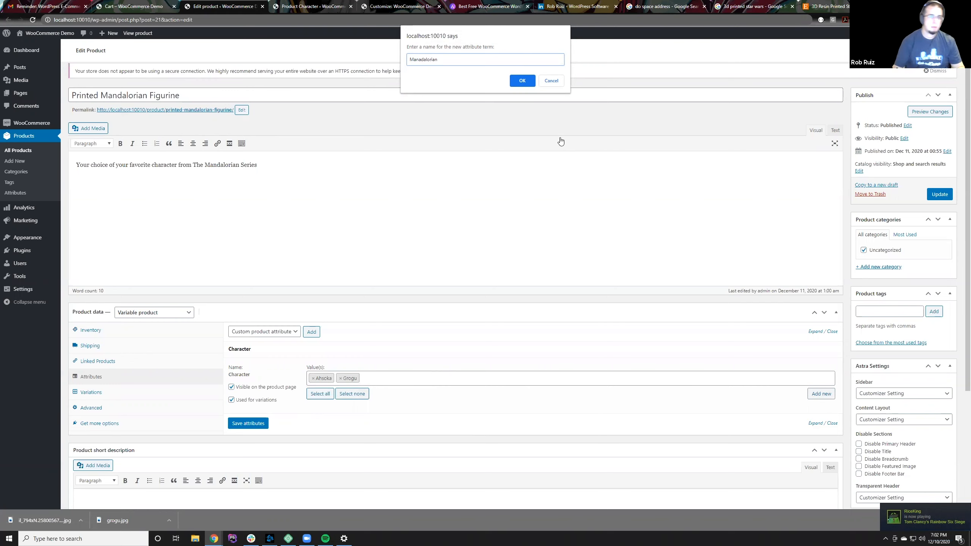
click(521, 80)
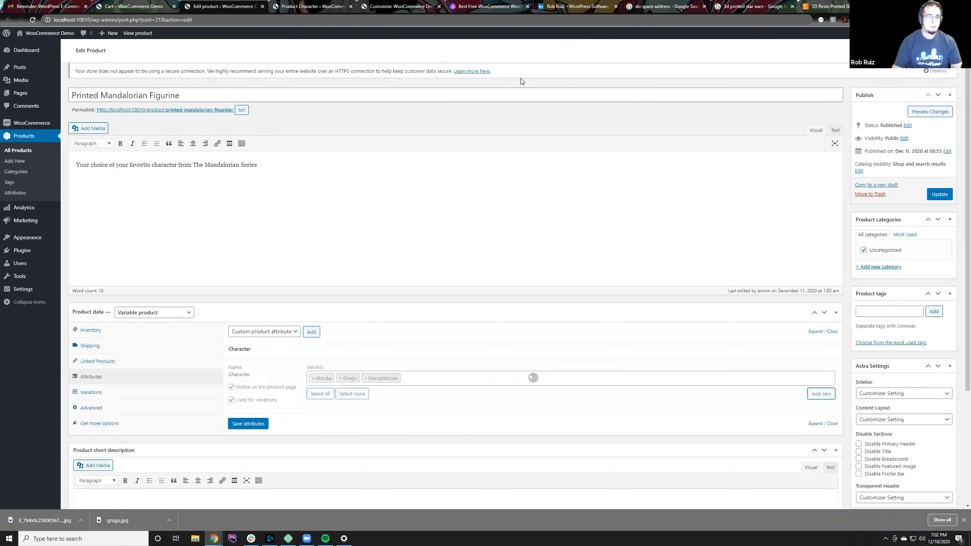
Step: Reload the store-wide Character attribute's terms list to check for the newly added term
click(300, 2)
click(239, 2)
click(339, 2)
key(F5)
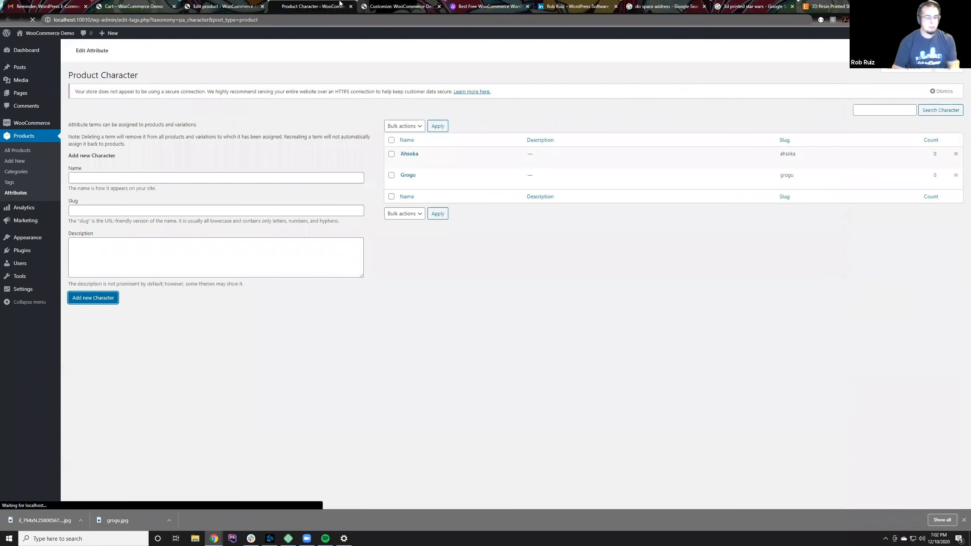
Step: Return to the figurine's edit page, save its attributes and expand the Character attribute
click(260, 3)
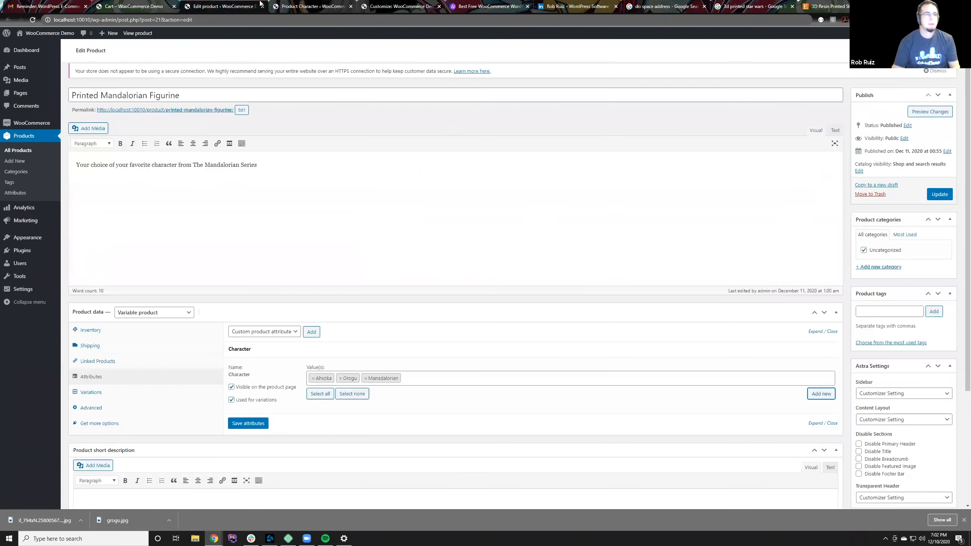
scroll(743, 317, down, 2)
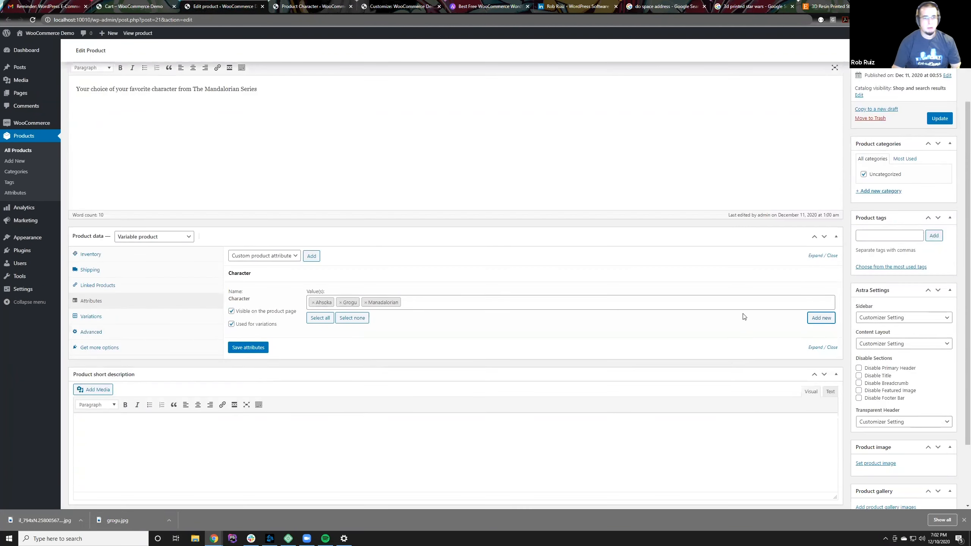
click(253, 349)
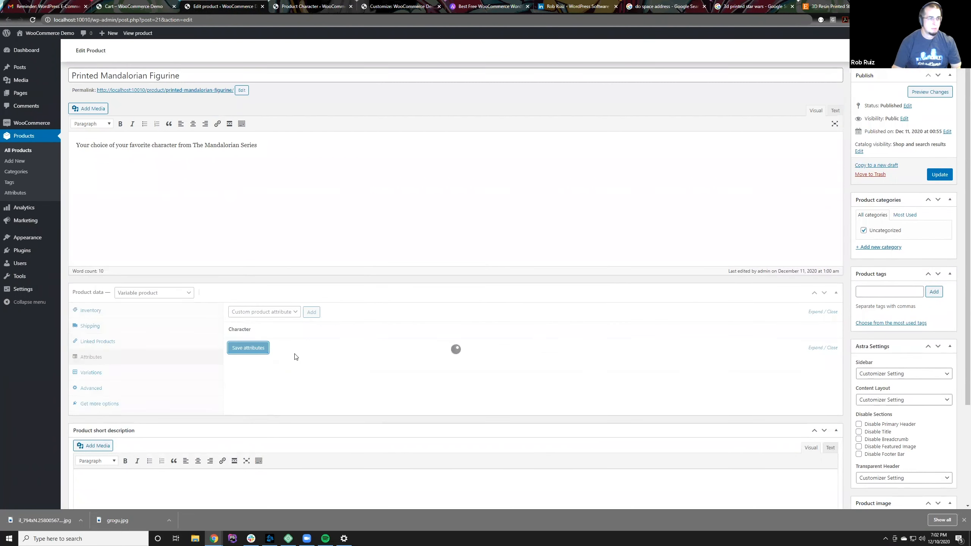
click(266, 333)
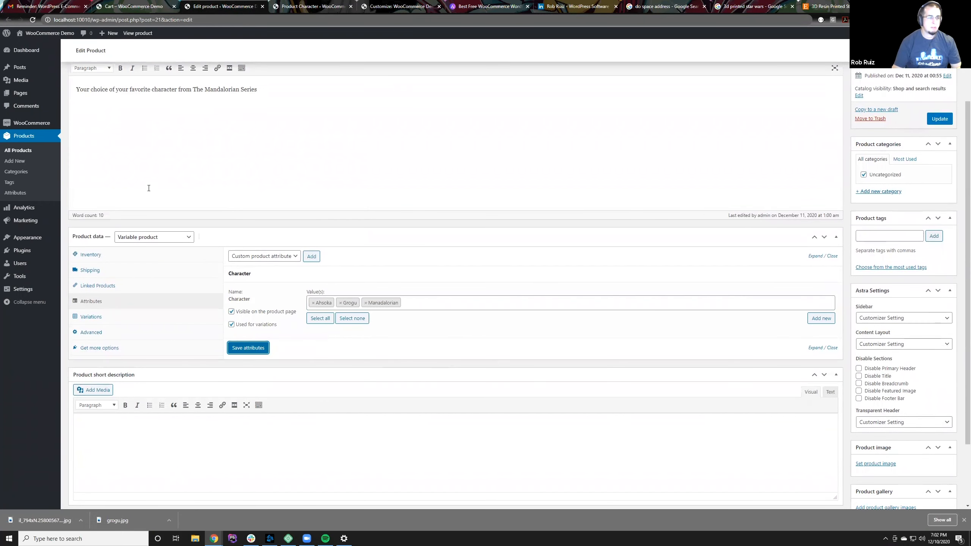
Step: Add a single variation to the Printed Mandalorian Figurine
click(120, 318)
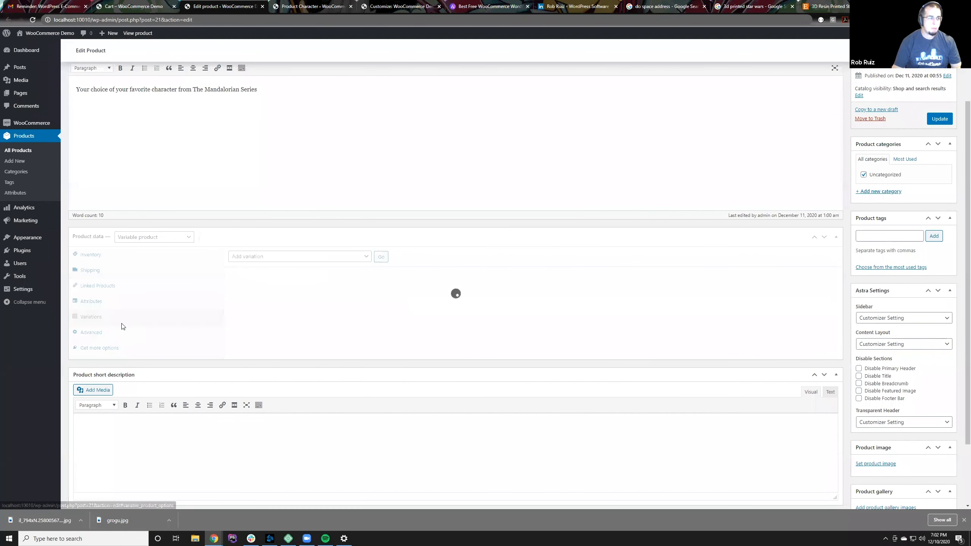
click(281, 260)
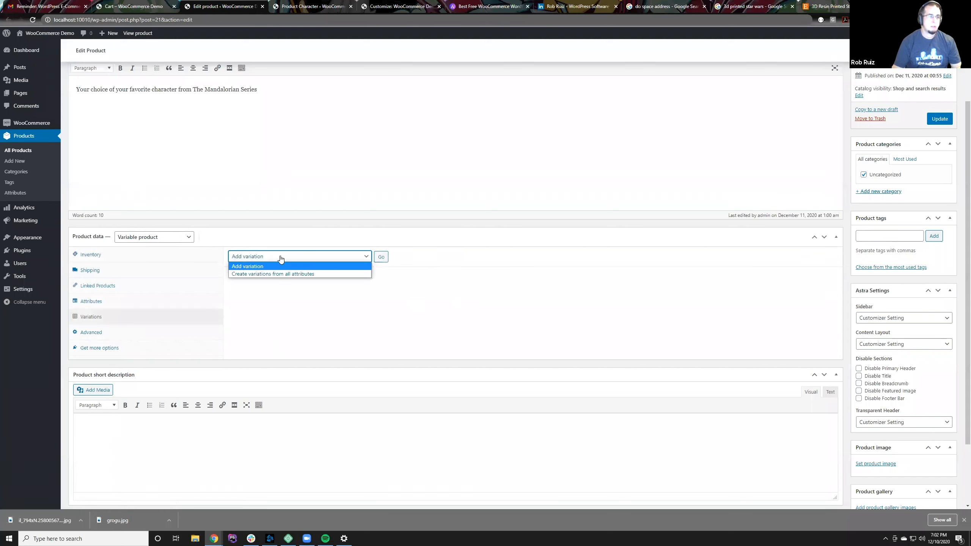
click(321, 264)
click(382, 257)
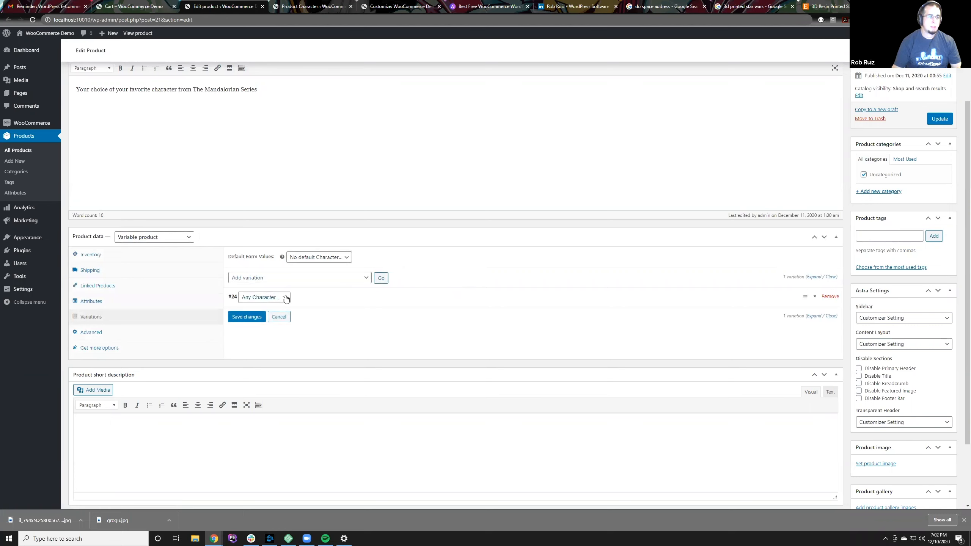
Step: Examine the variation's Character choices, the bulk variation actions and the default form value options
click(286, 298)
click(286, 298)
click(295, 278)
click(295, 279)
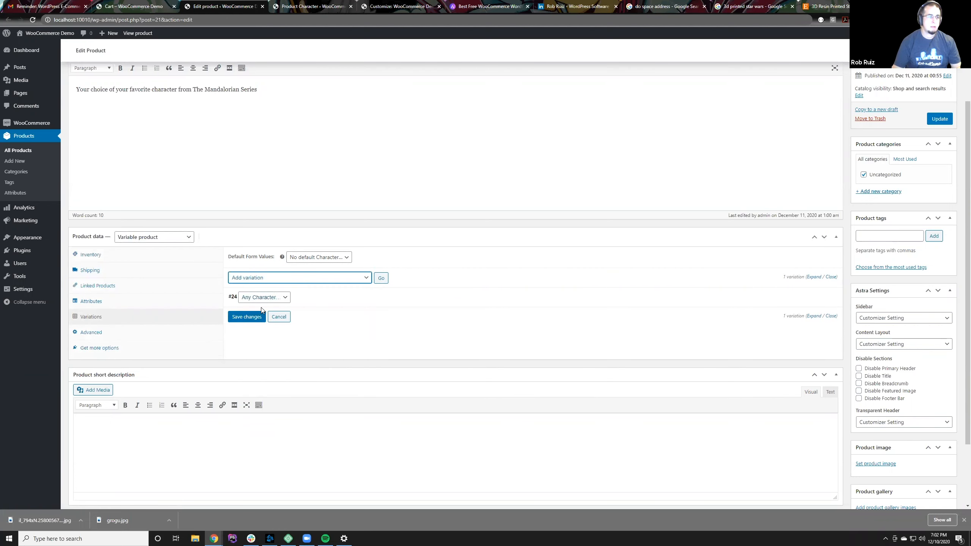
click(281, 298)
click(282, 297)
click(296, 278)
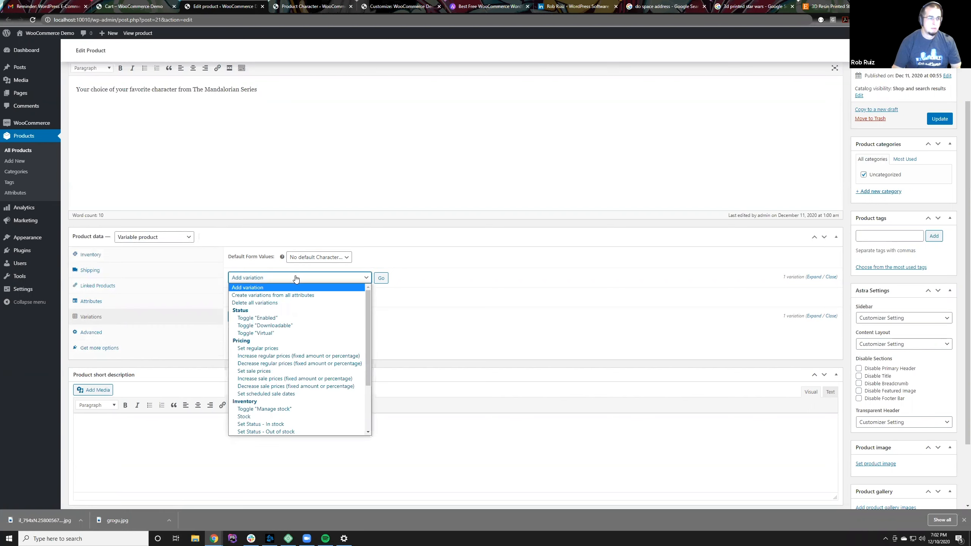
click(296, 278)
click(320, 258)
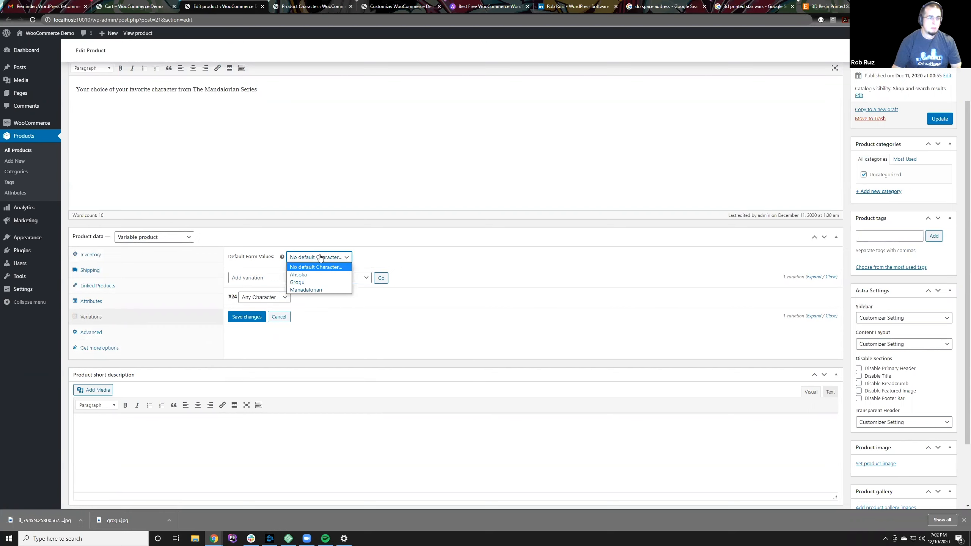
click(311, 266)
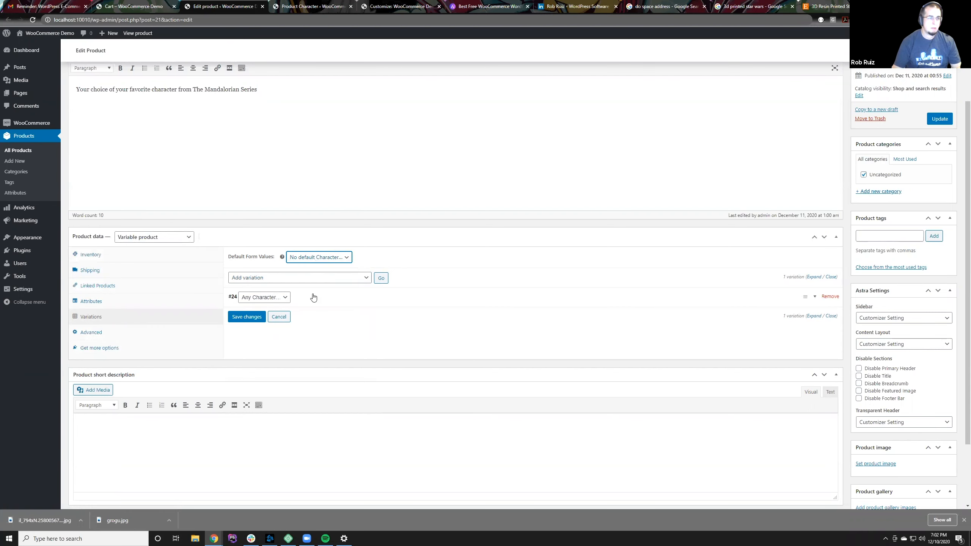
Step: Examine the new variation's detail fields and the characters it can be assigned to
click(313, 297)
click(321, 302)
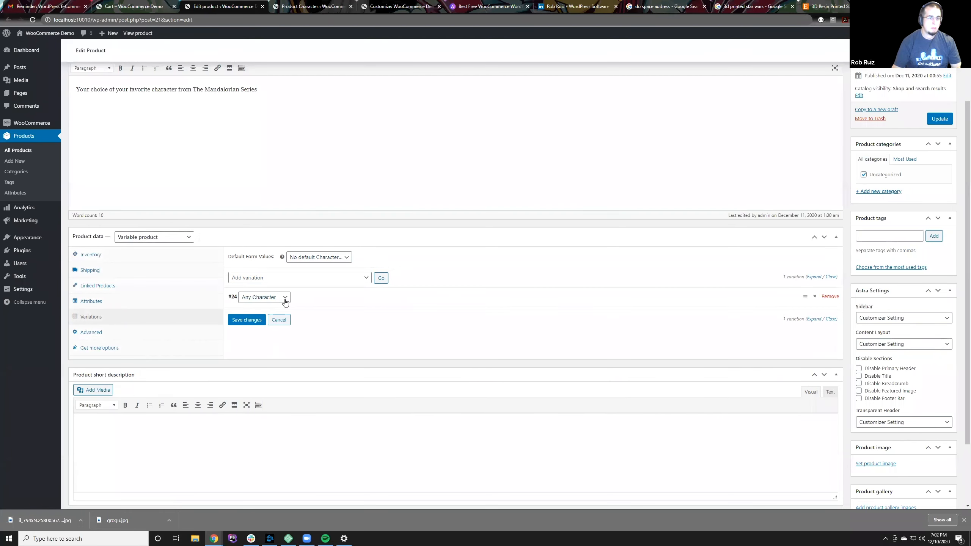
click(295, 303)
click(281, 299)
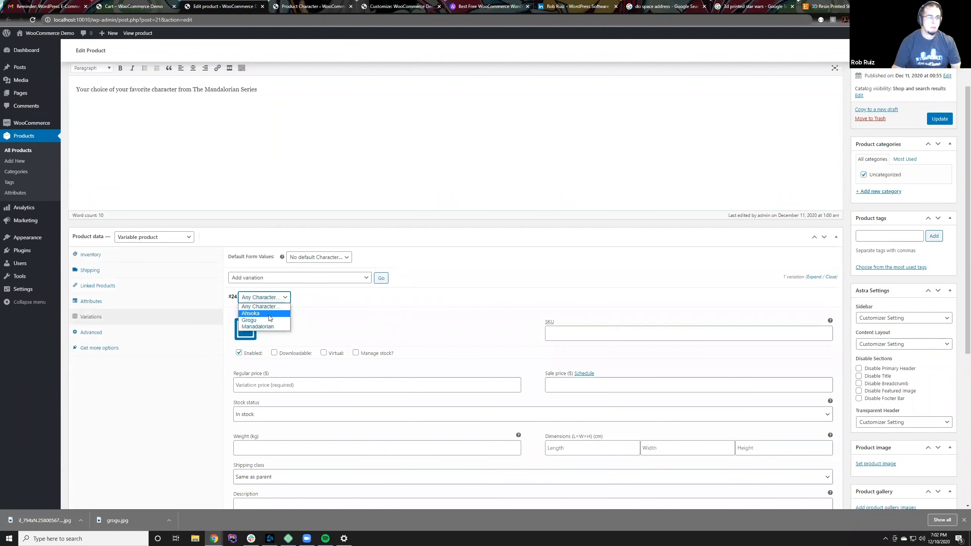
click(297, 304)
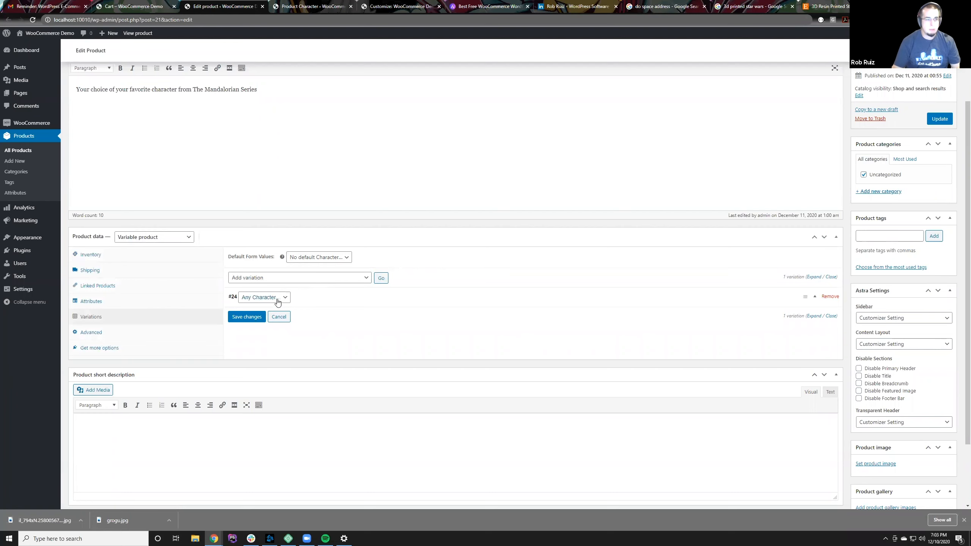
click(278, 302)
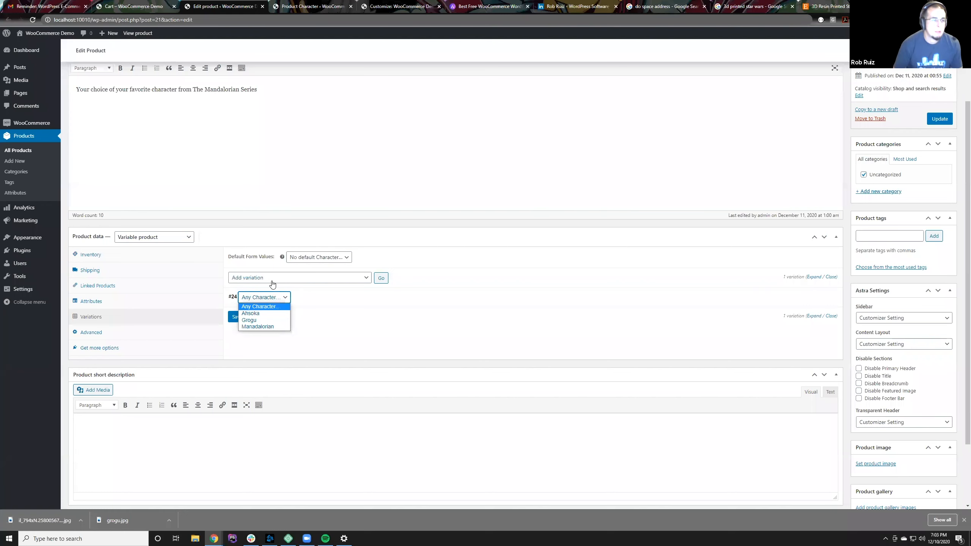
click(270, 306)
click(731, 306)
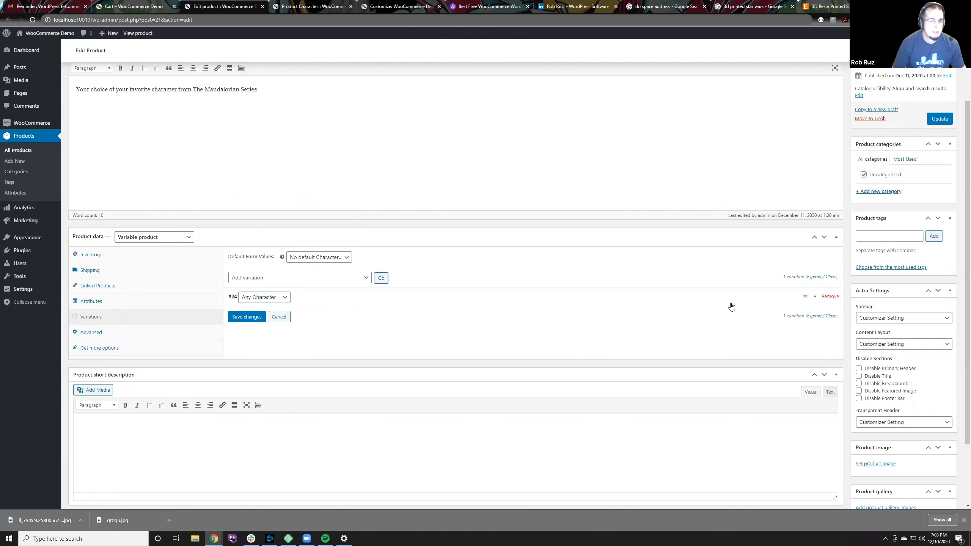
scroll(577, 411, down, 3)
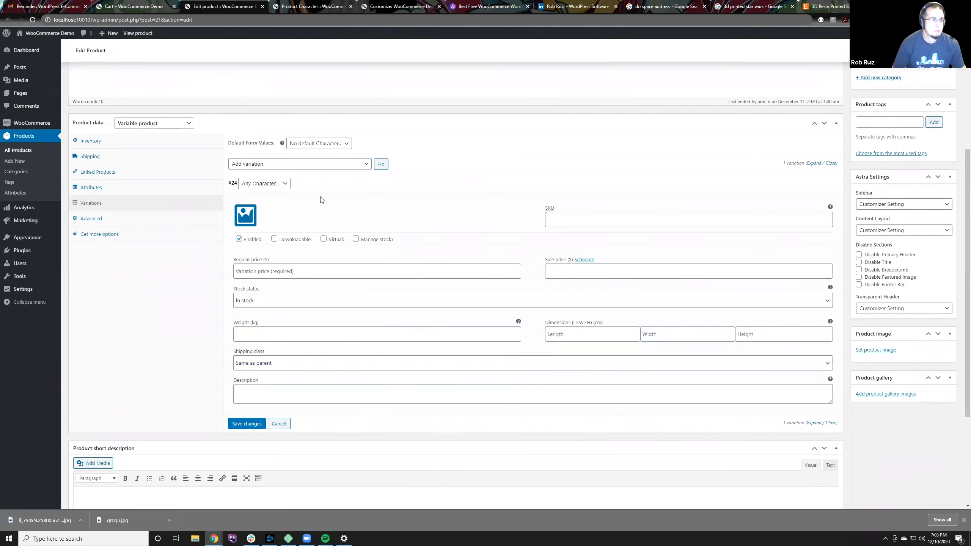
click(341, 190)
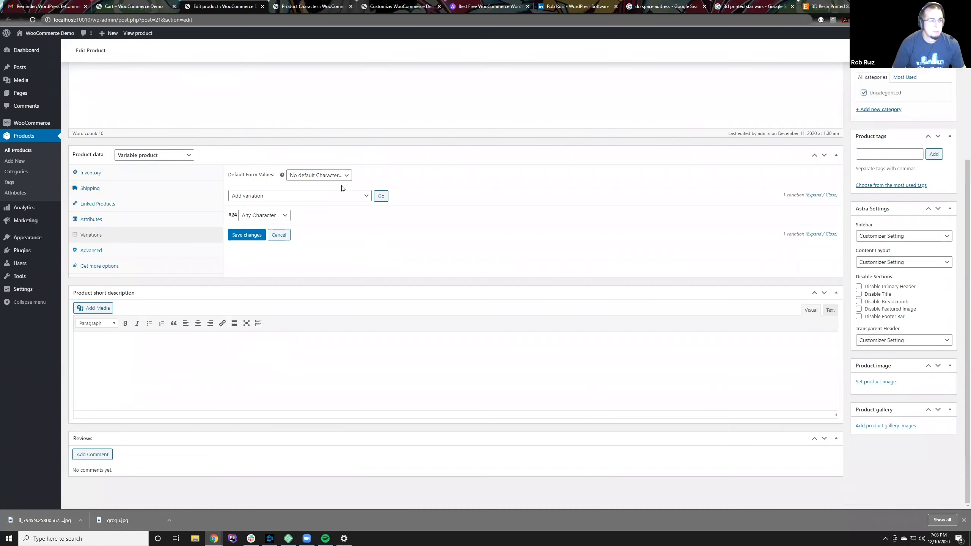
Step: Try assigning the variation to Ahsoka, return it to Any Character and expand its details
click(280, 216)
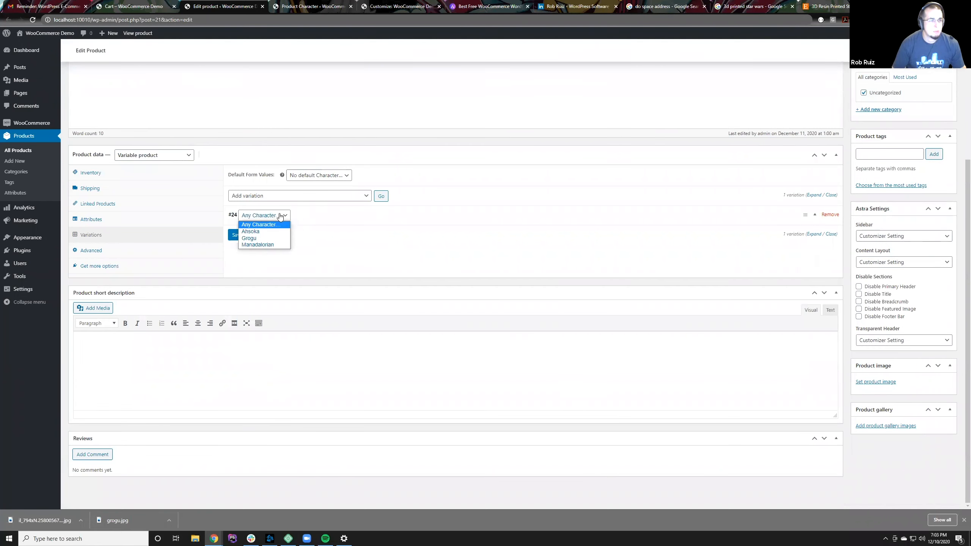
click(271, 231)
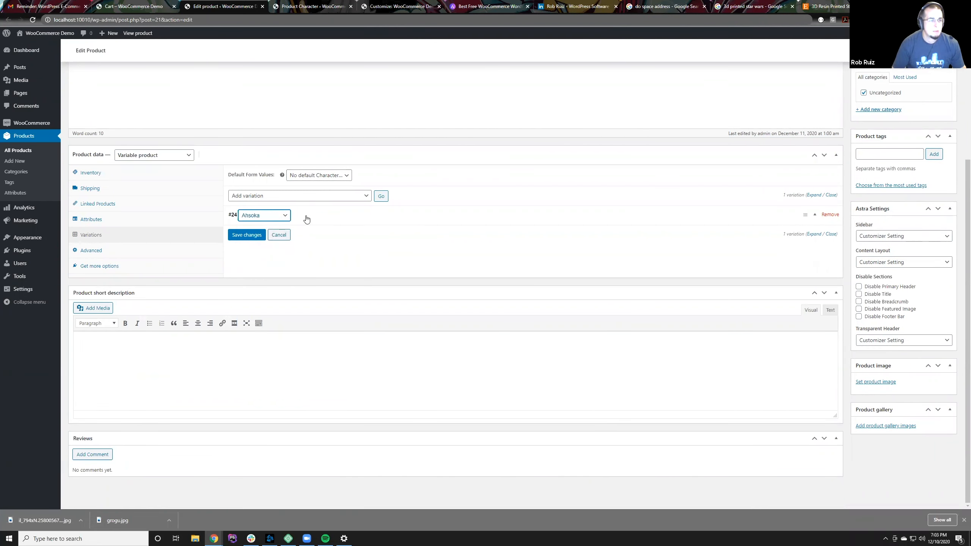
click(401, 217)
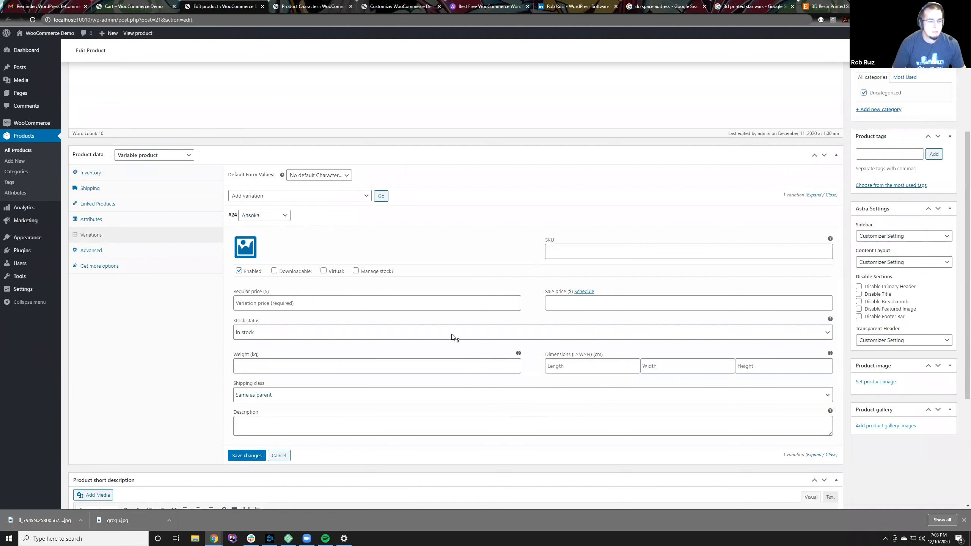
click(281, 217)
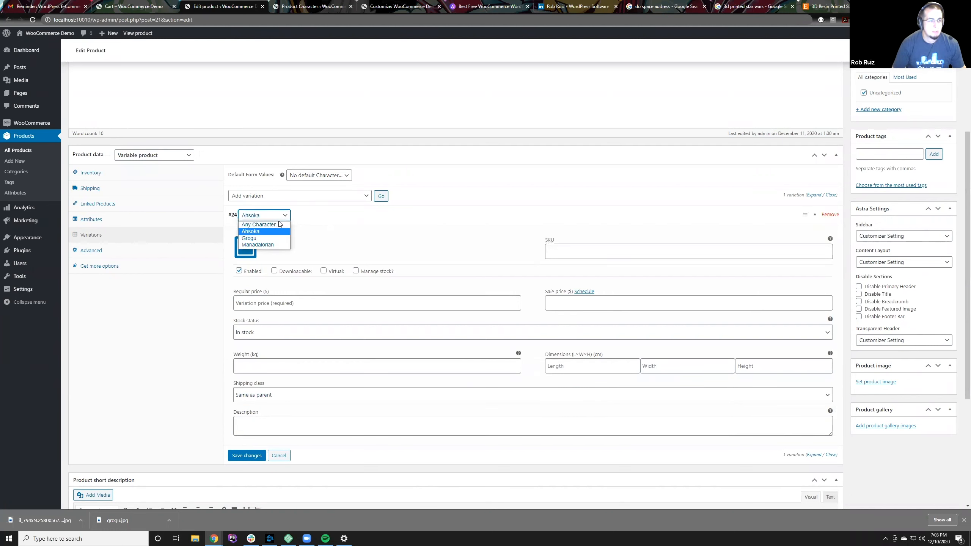
click(259, 224)
click(368, 217)
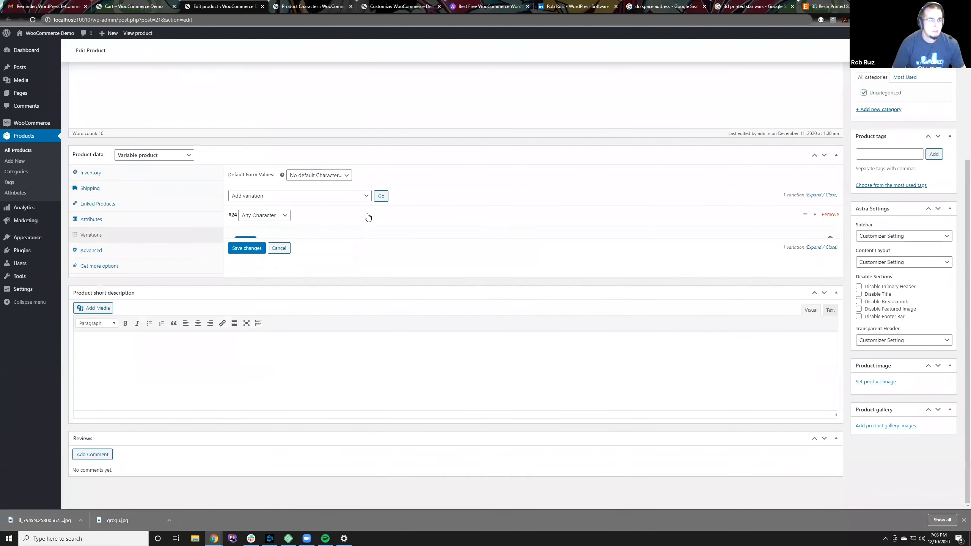
click(368, 217)
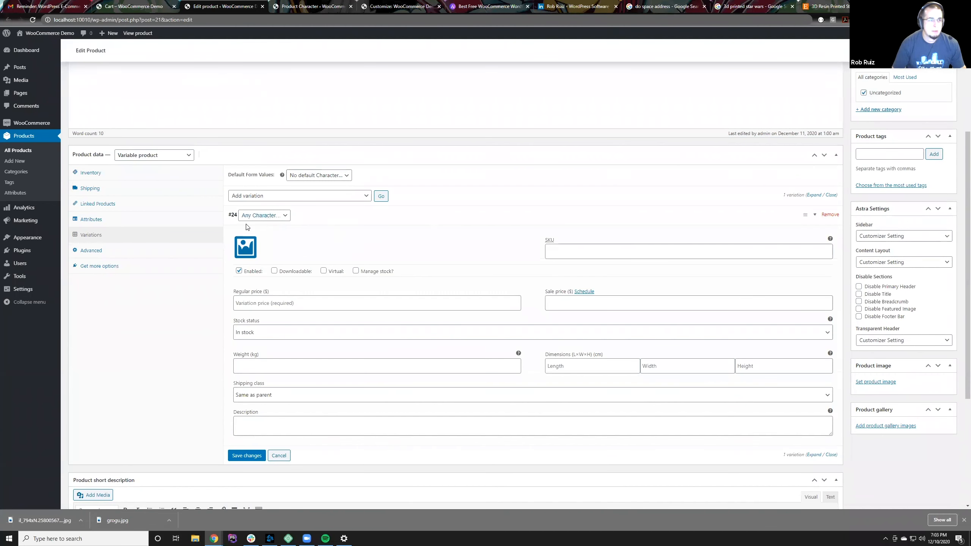
Step: Set the Any Character variation's regular price to 5.00 and save the variation changes
click(554, 304)
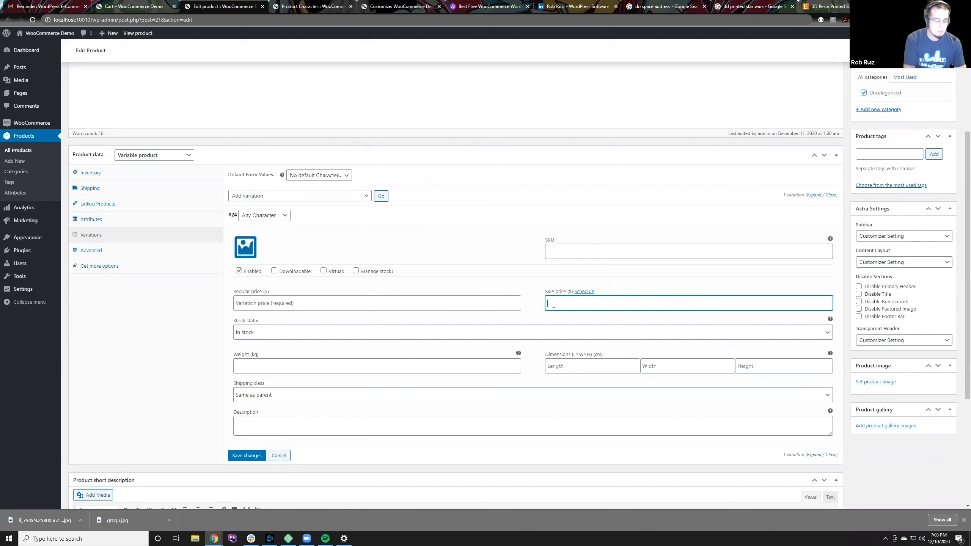
text(%%)
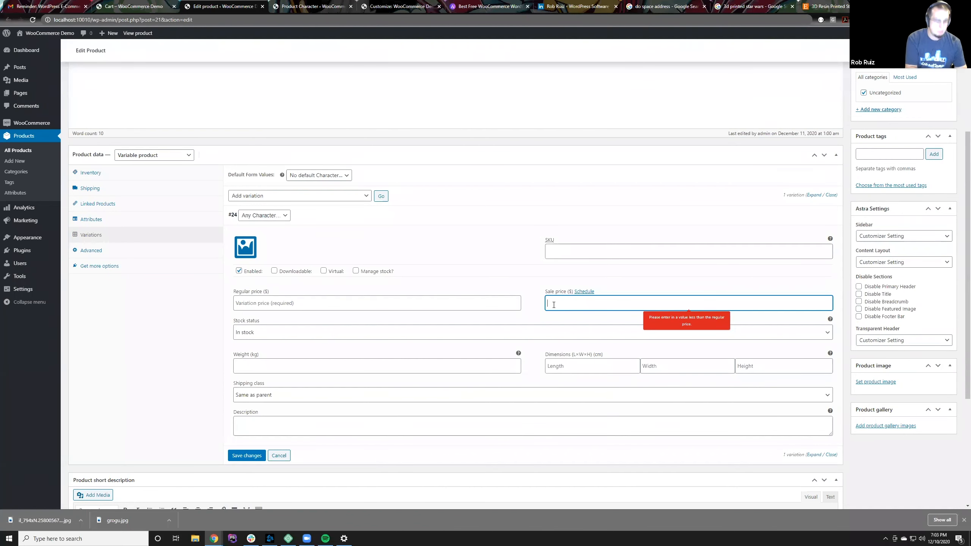
click(465, 305)
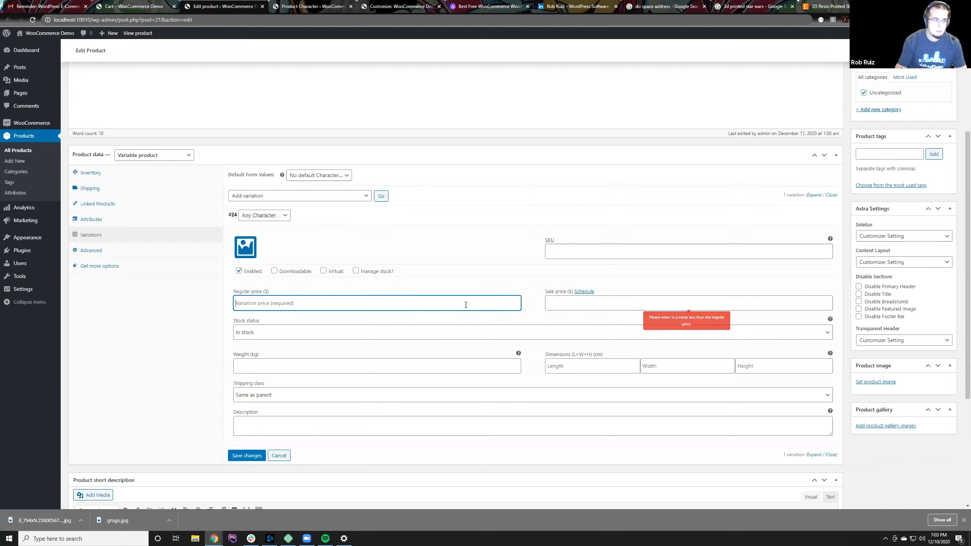
text(5)
key(BackSpace)
text(5.00)
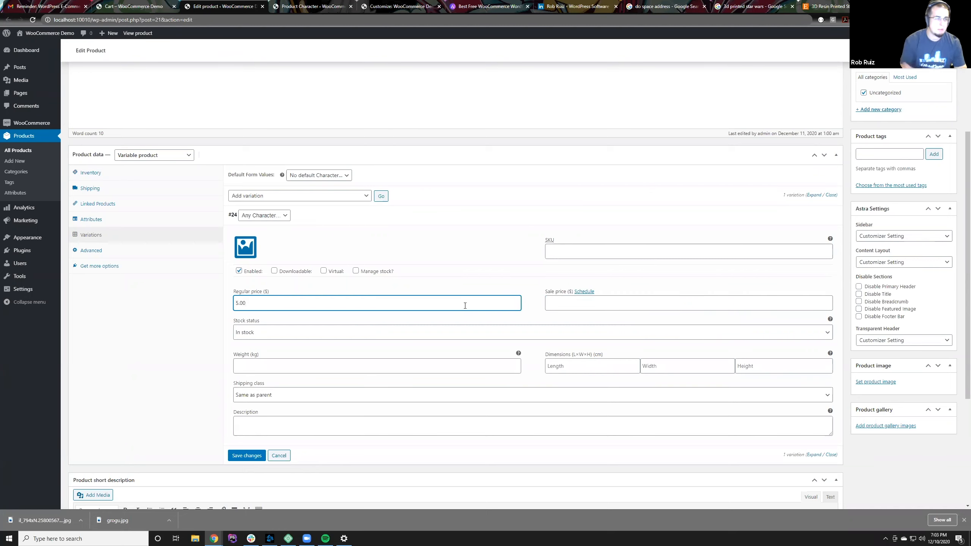
click(421, 255)
click(255, 456)
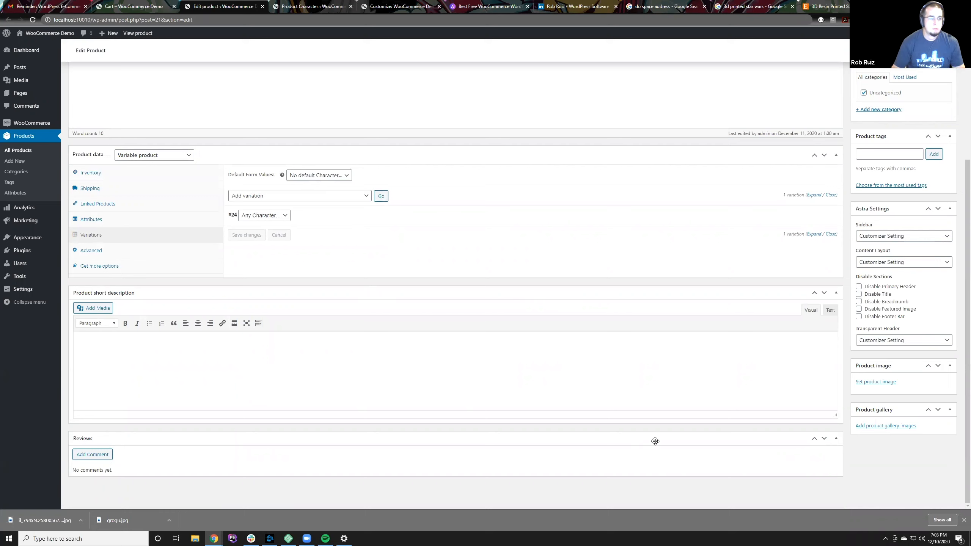
Step: Assign the variation to the Ahsoka character and expand its details to check the regular price
click(297, 222)
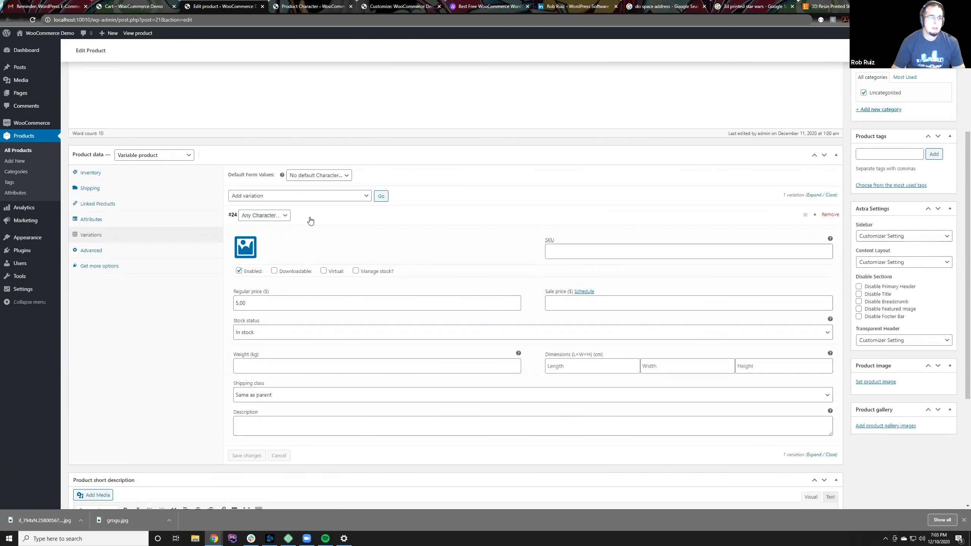
click(310, 221)
click(282, 217)
click(278, 232)
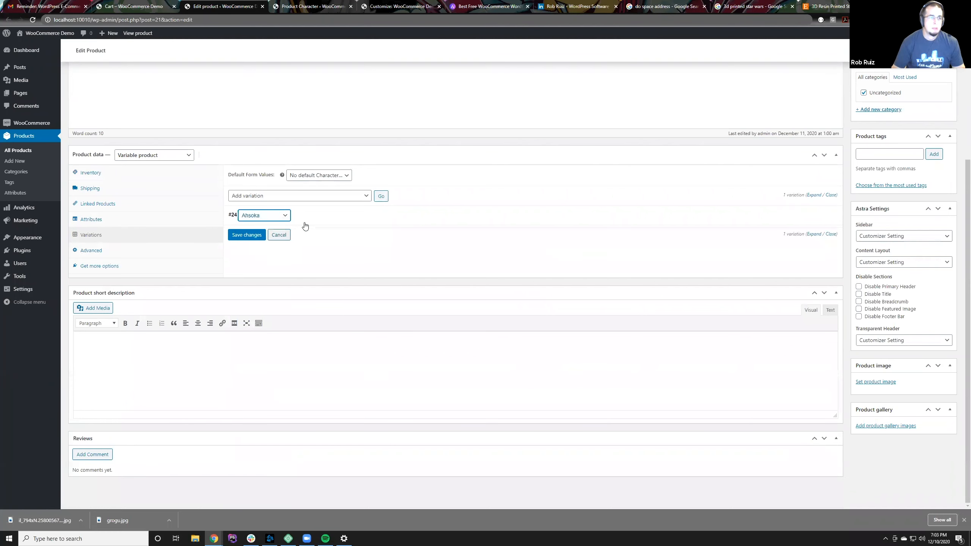
click(339, 211)
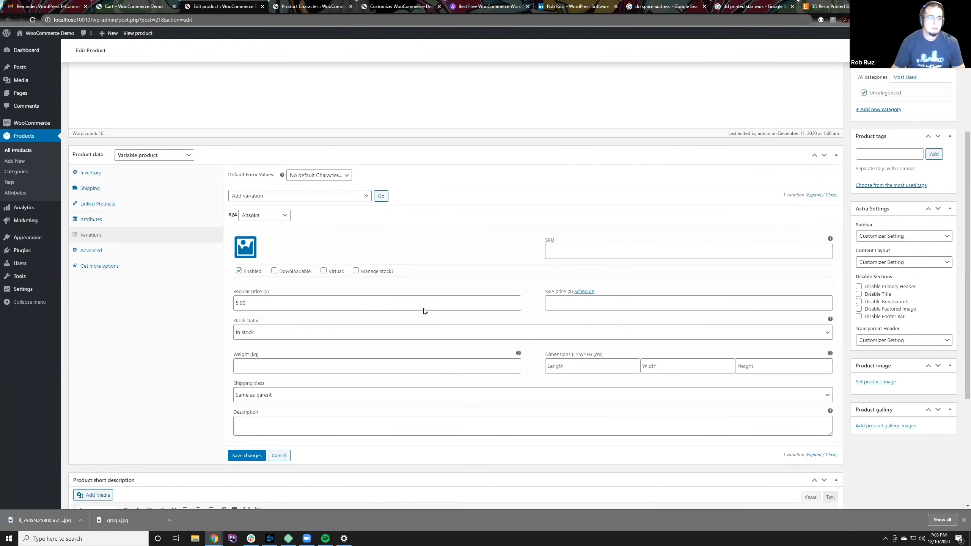
drag(259, 298, 223, 306)
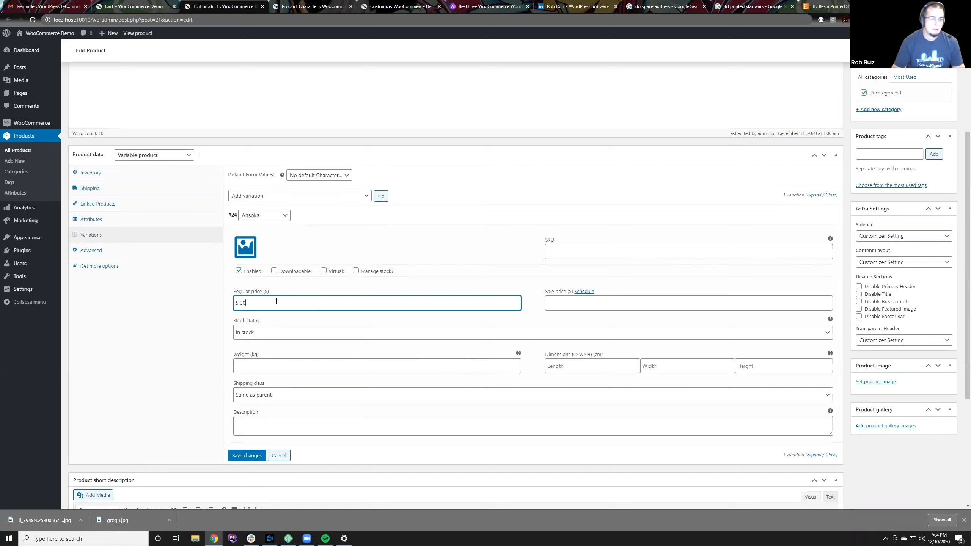
click(299, 284)
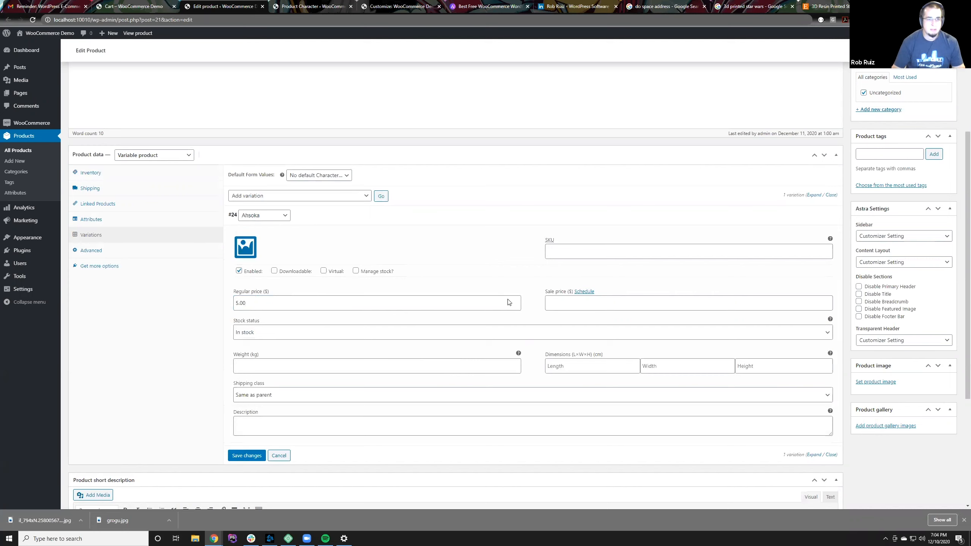
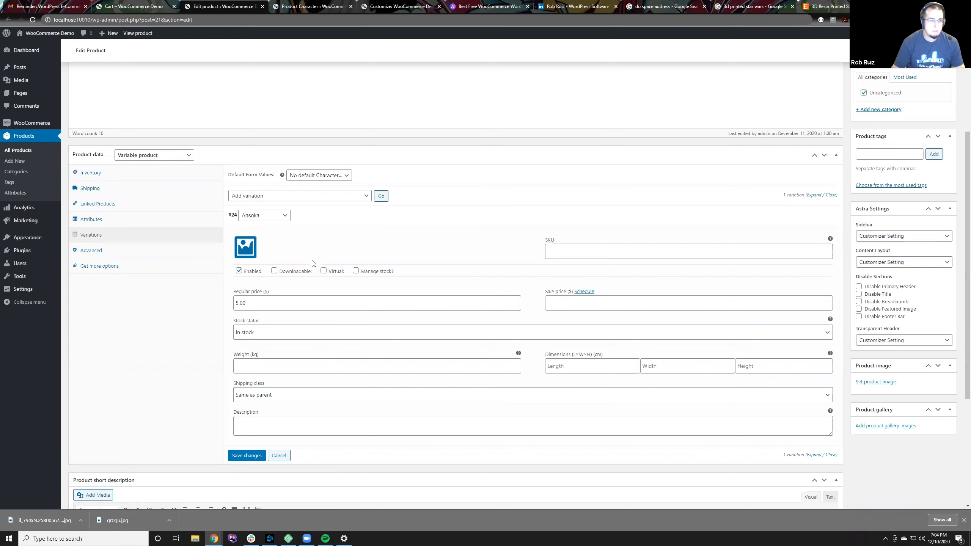
Step: Try using the grogu.jpg picture from the media library as the Ahsoka variation's image
click(323, 218)
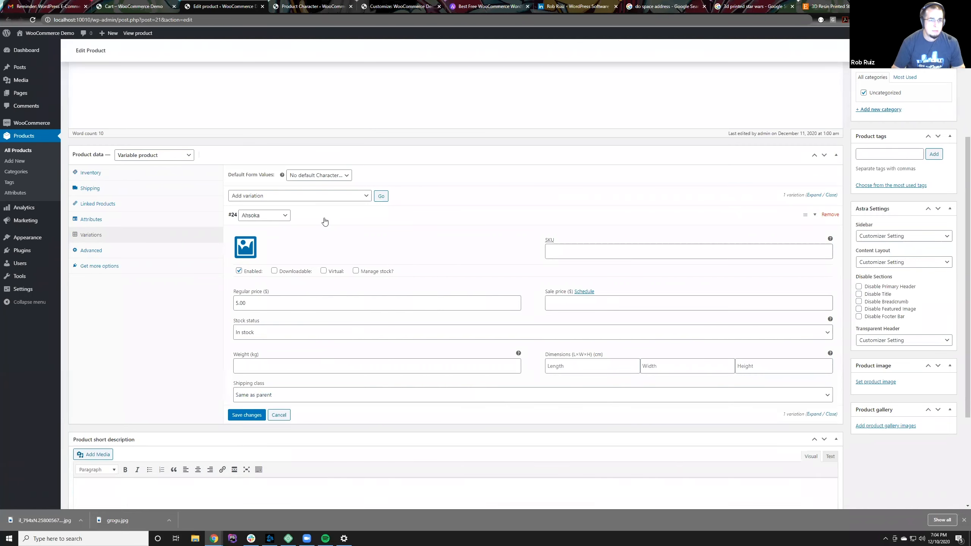
click(323, 218)
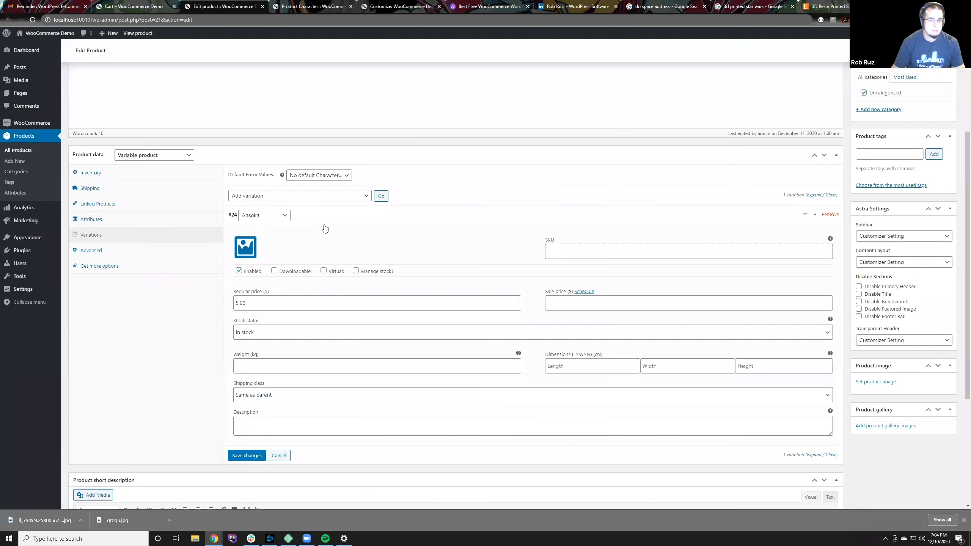
click(248, 255)
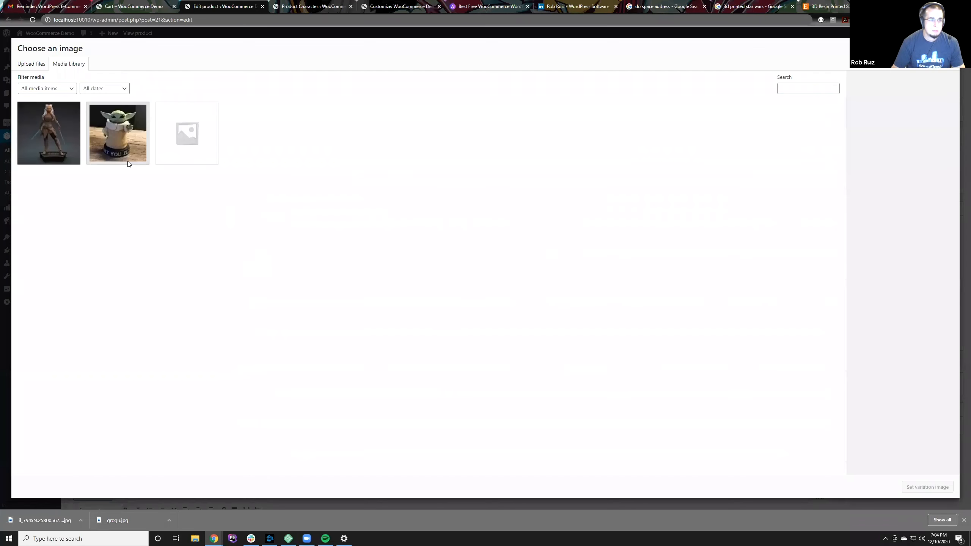
click(105, 142)
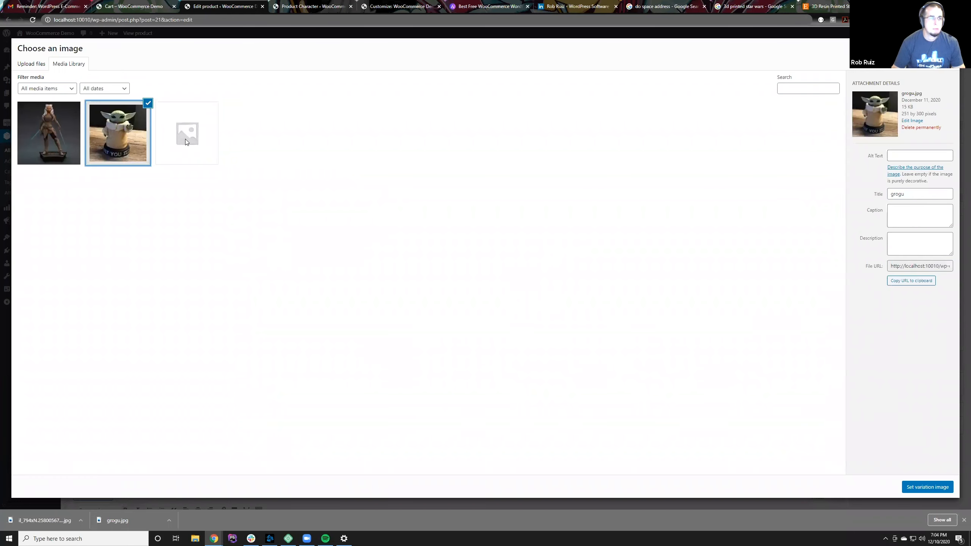
click(931, 486)
Step: Set the Ahsoka figurine picture from the media library as the Ahsoka variation's image
click(244, 247)
click(245, 246)
click(52, 135)
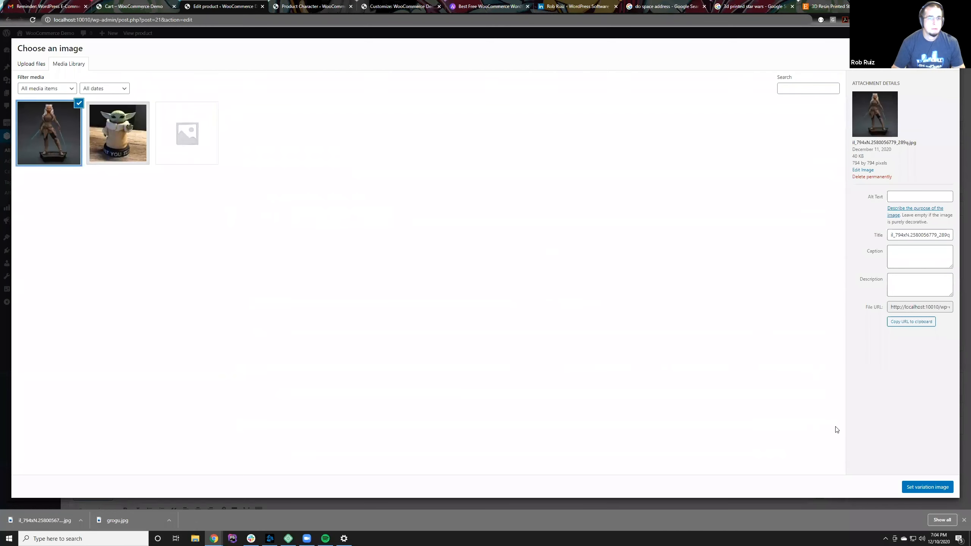
click(925, 487)
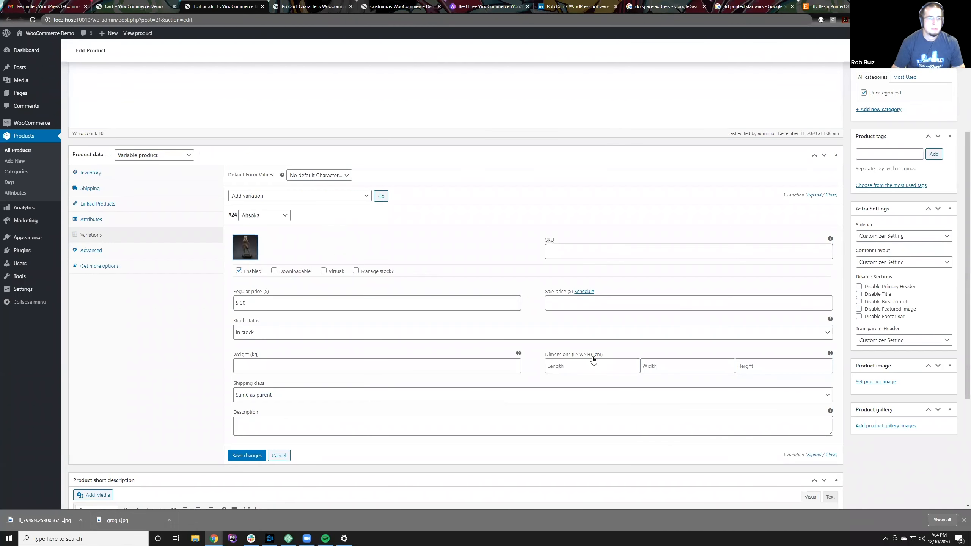
Step: Try assigning the variation to Grogu, collapsing and expanding its details to check the image and price
click(270, 217)
click(314, 217)
click(314, 217)
Step: Assign the variation back to Ahsoka, check its details and save the variation changes
click(263, 217)
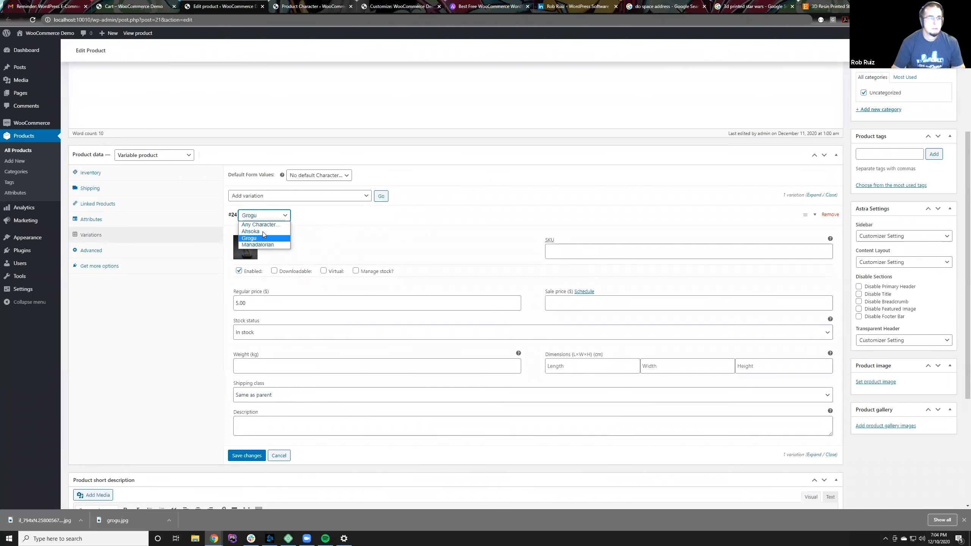
click(263, 231)
click(321, 226)
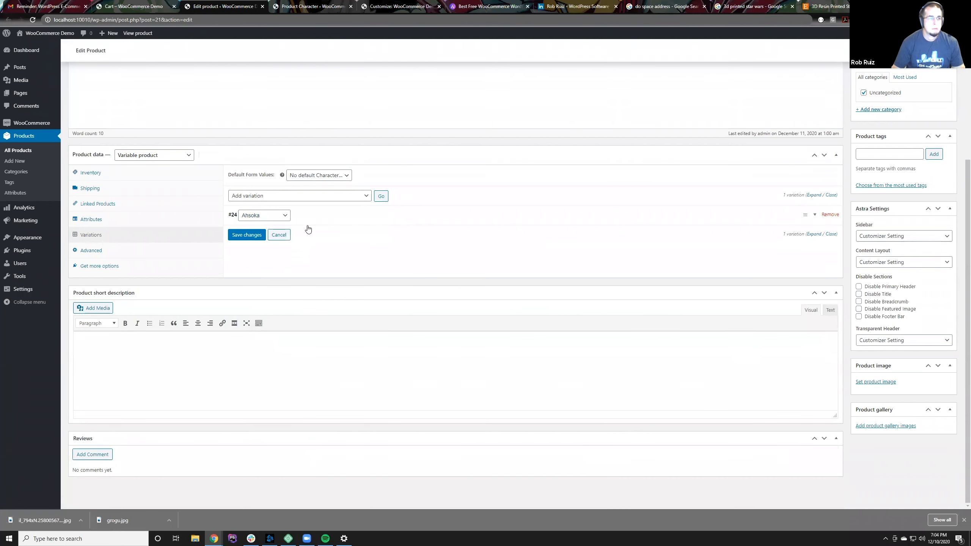
click(307, 226)
click(247, 456)
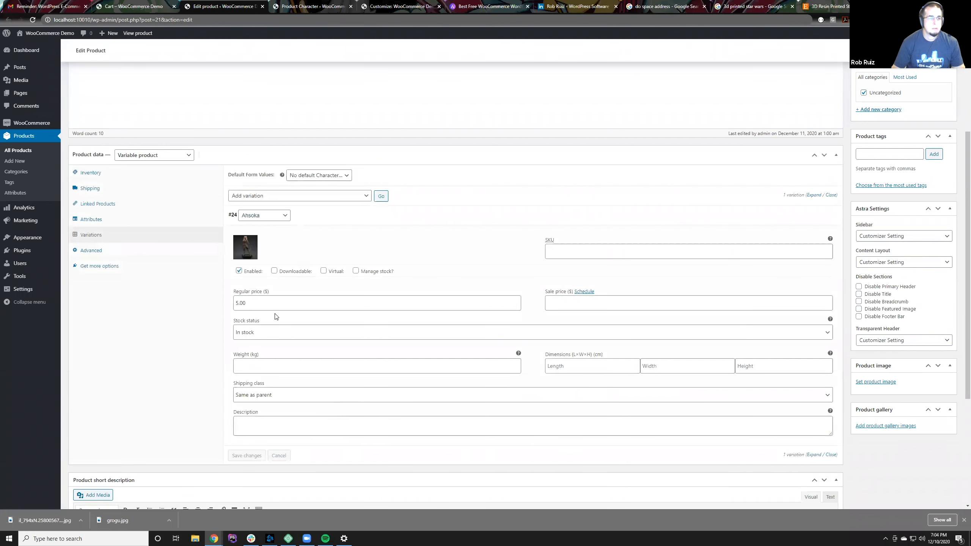
Step: Try the Grogu character on the saved variation, then return it to Ahsoka and save the variation changes again
click(263, 215)
click(263, 238)
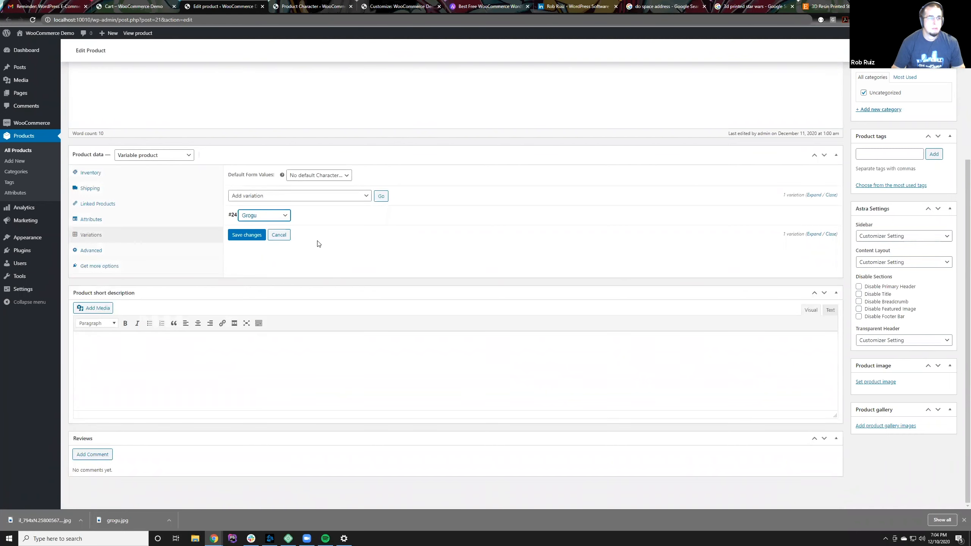
click(315, 226)
click(282, 217)
click(266, 231)
click(308, 219)
click(302, 223)
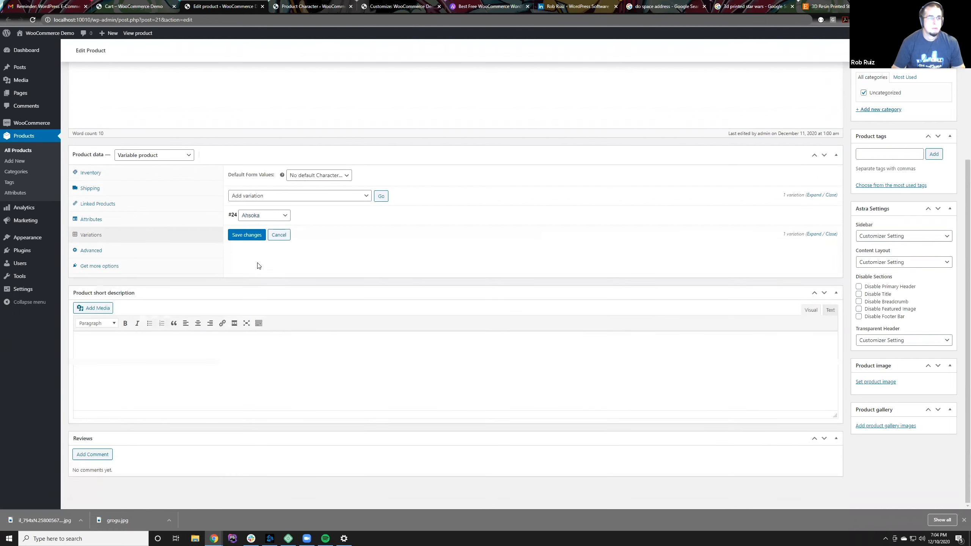
click(255, 234)
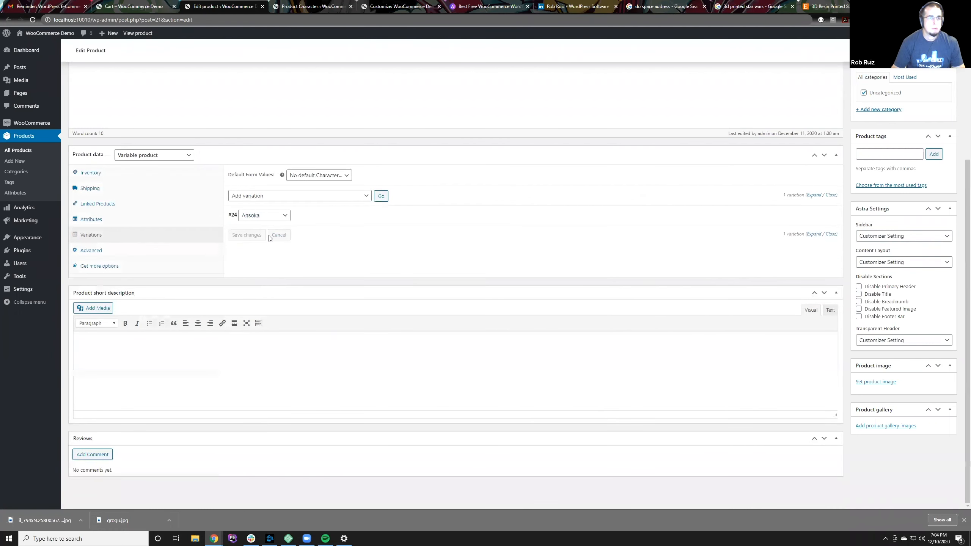
Step: Examine the available variation bulk actions, the default character choices and the Ahsoka variation's details and row controls
click(293, 196)
click(293, 200)
click(311, 176)
click(312, 176)
click(320, 217)
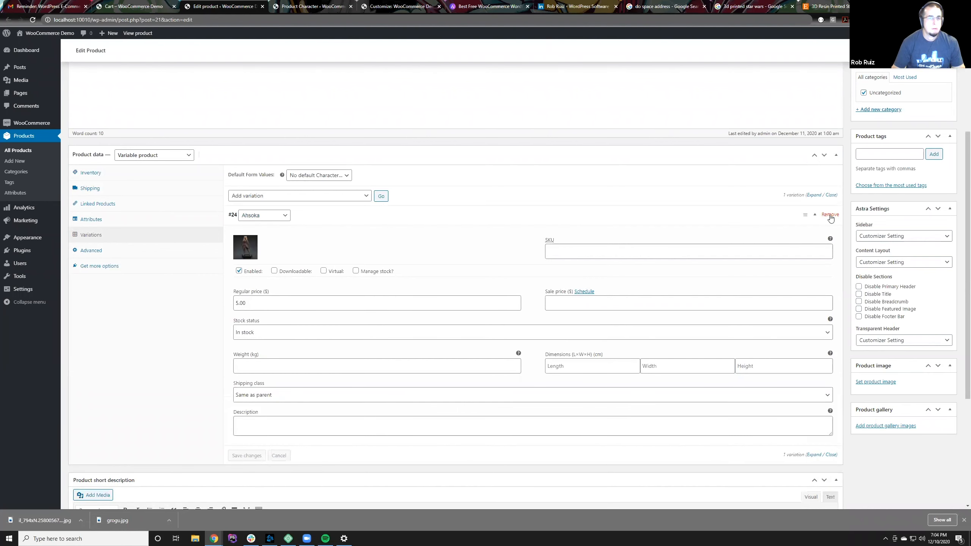
click(807, 216)
click(807, 217)
click(807, 217)
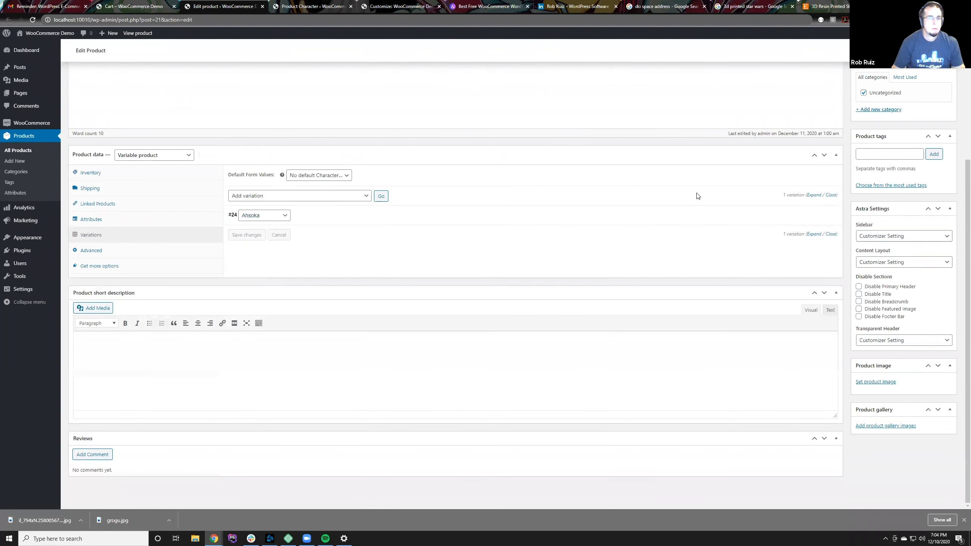
click(354, 198)
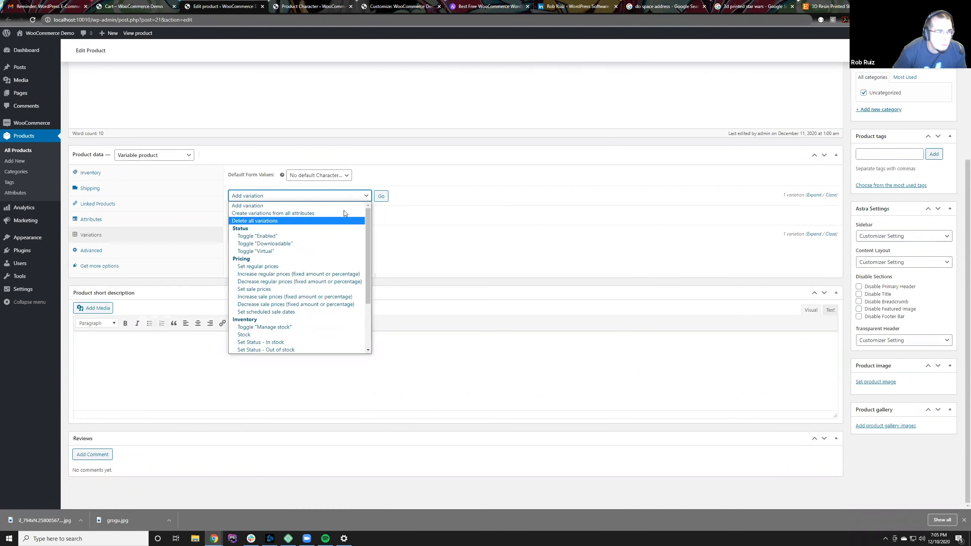
click(388, 208)
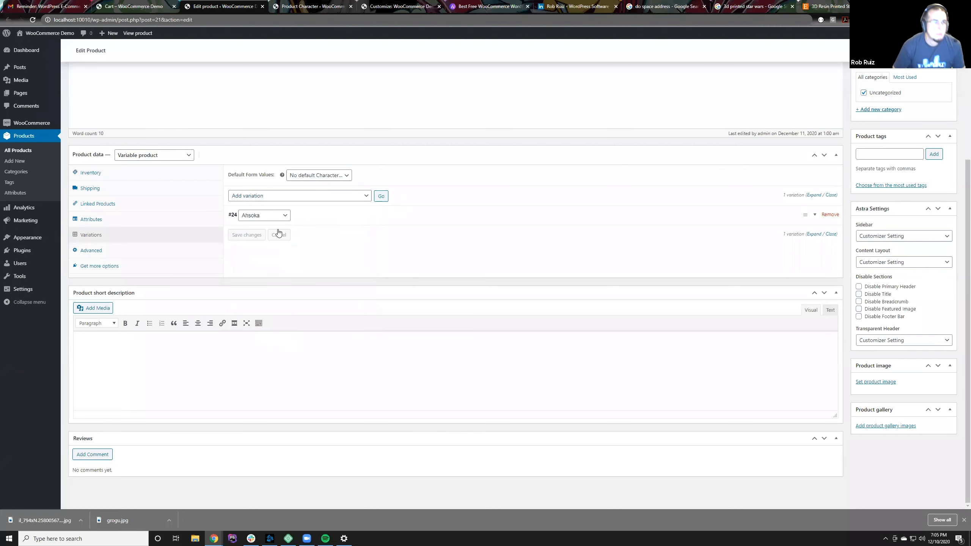
Step: Try the variation as Any Character with its details expanded, return it to Ahsoka and save the changes
click(263, 215)
click(263, 215)
click(264, 215)
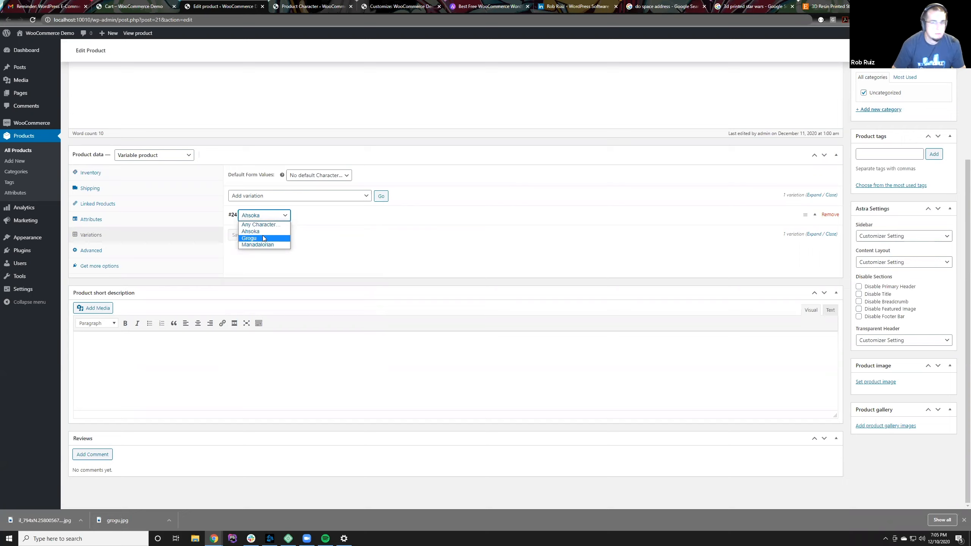
click(274, 225)
click(275, 216)
click(274, 215)
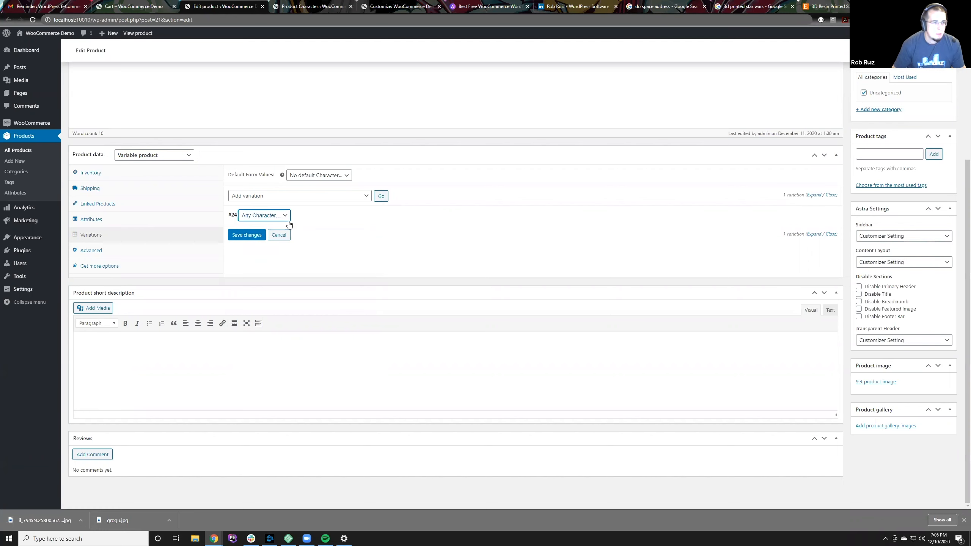
click(314, 217)
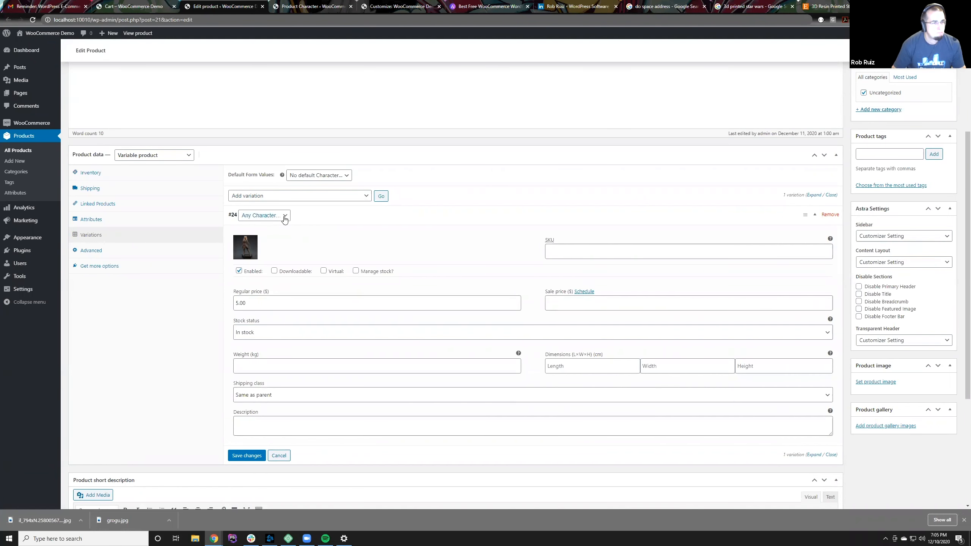
click(283, 217)
click(270, 231)
click(247, 456)
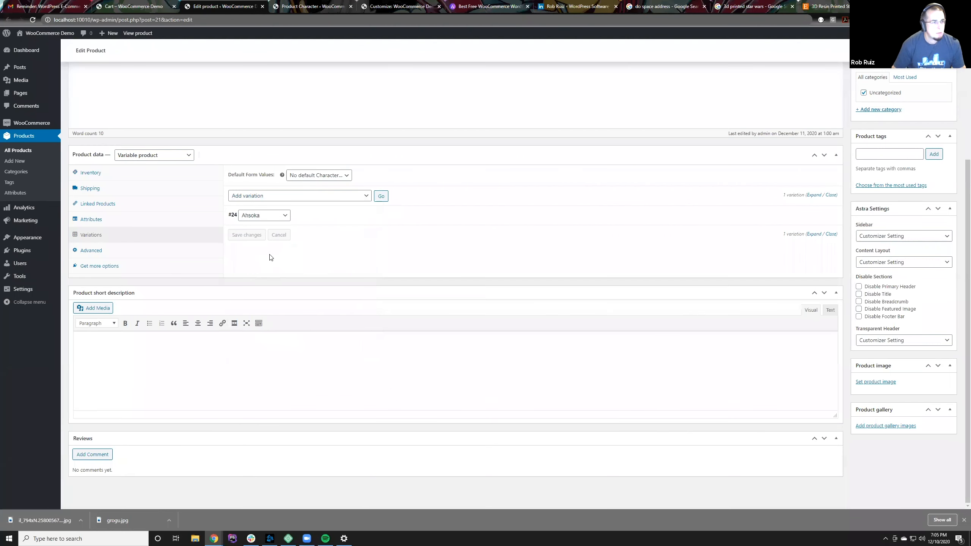
Step: Try Grogu as the default form value, set the default character to Ahsoka and save the variation changes
click(297, 217)
click(298, 216)
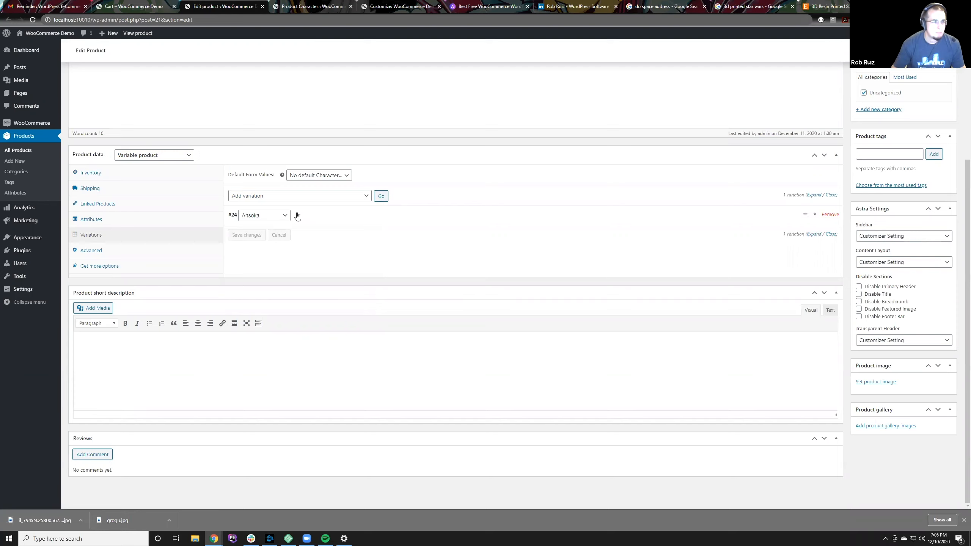
click(312, 179)
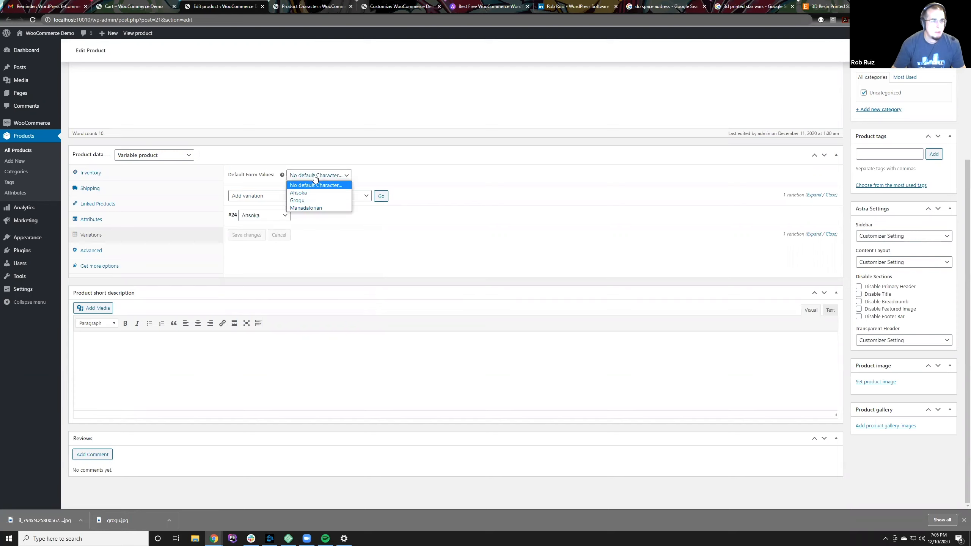
click(312, 200)
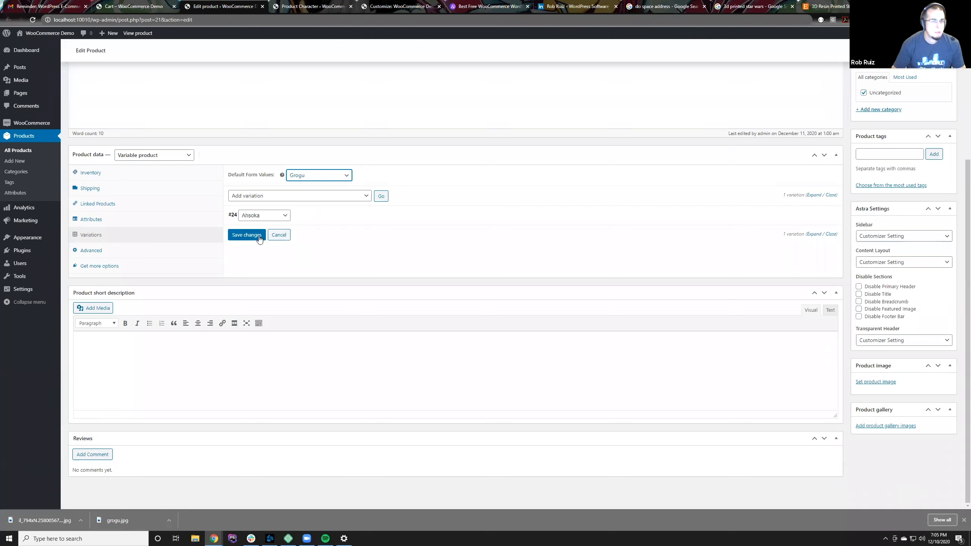
click(297, 178)
click(303, 192)
click(259, 235)
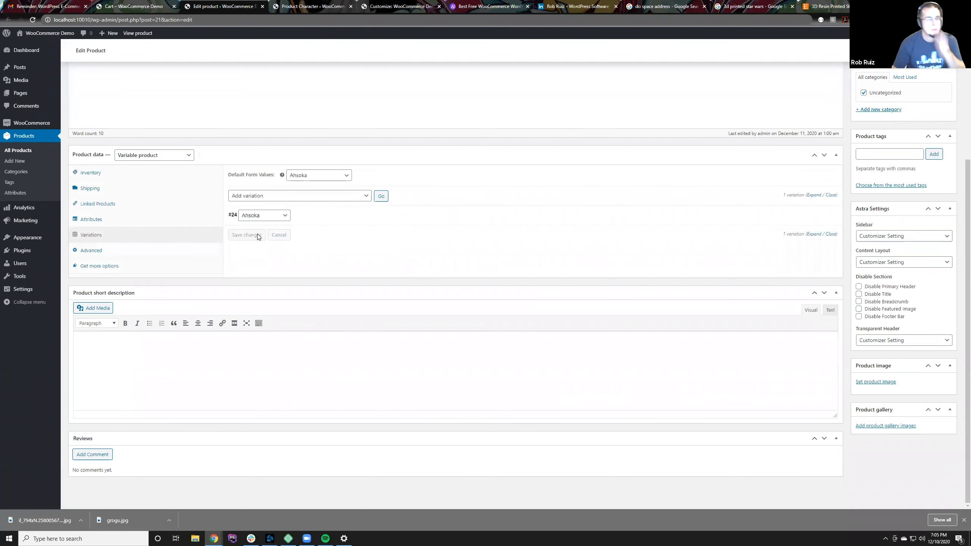
Step: Add a second variation, assign it to the Grogu character and expand its details
click(299, 196)
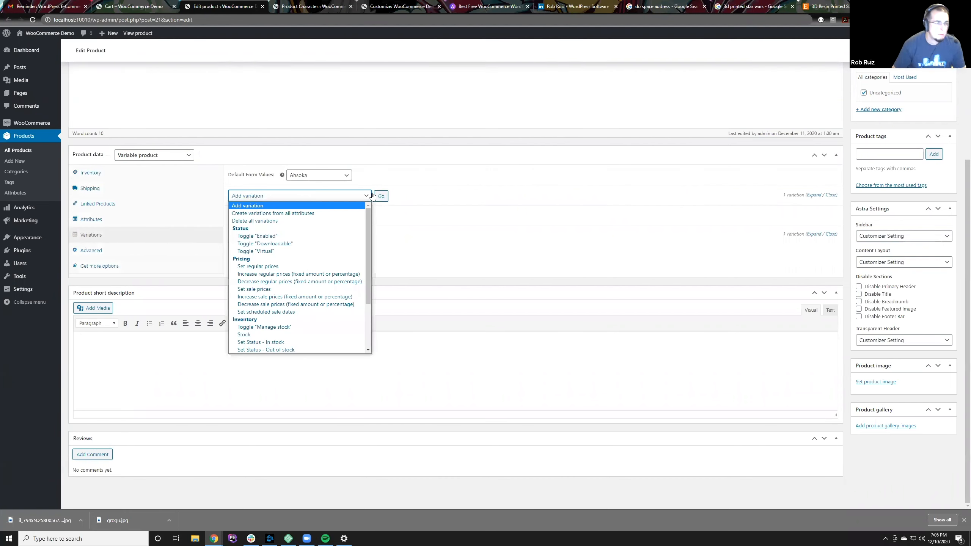
click(381, 196)
click(263, 219)
click(261, 239)
click(305, 216)
Step: Set grogu.jpg from the media library as the Grogu variation's image and save the variation changes
click(247, 251)
click(149, 152)
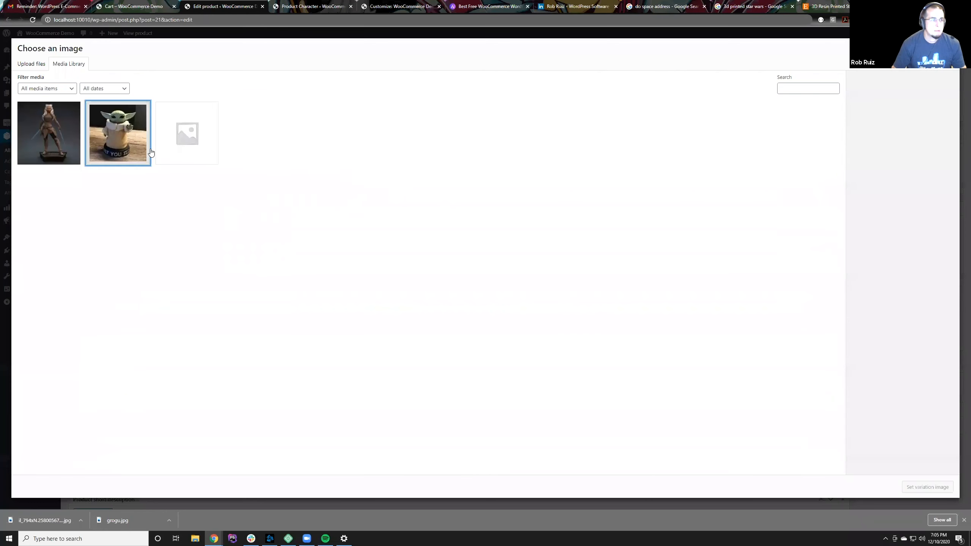
click(910, 488)
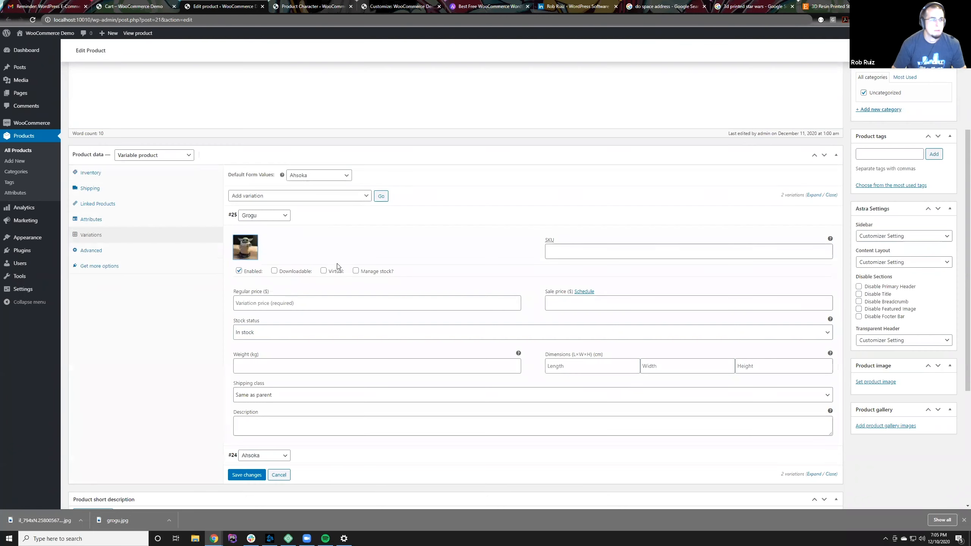
click(332, 222)
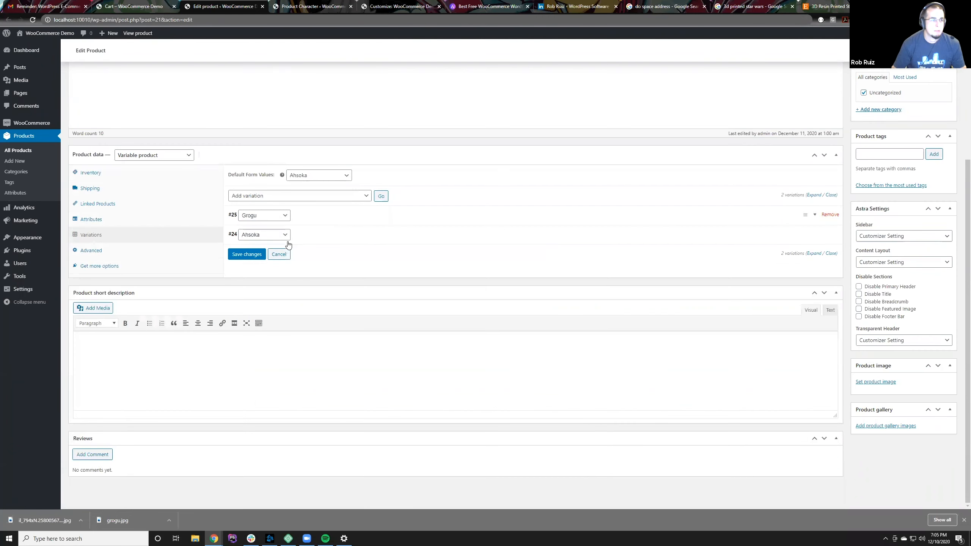
click(246, 254)
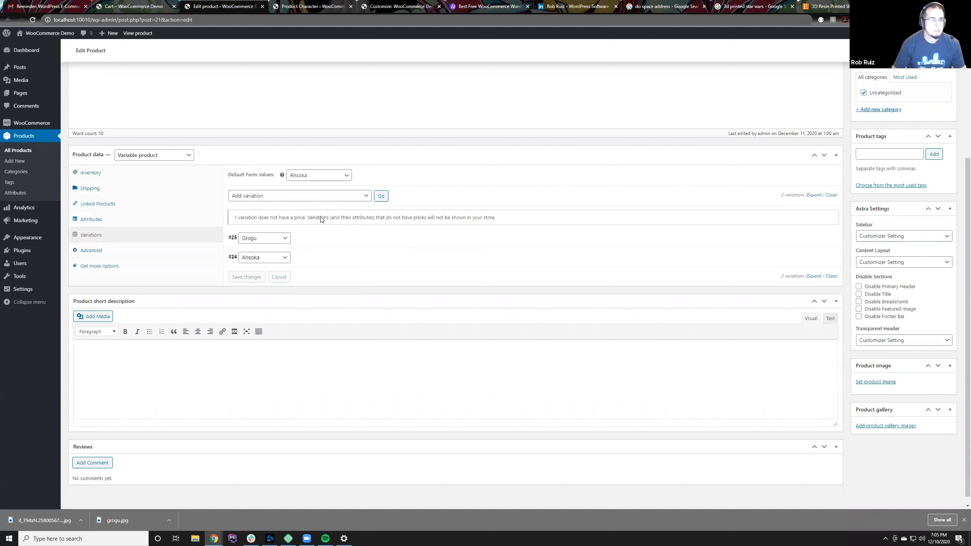
Step: Set the Grogu variation's regular price to 5.00 and save the variation changes
click(312, 239)
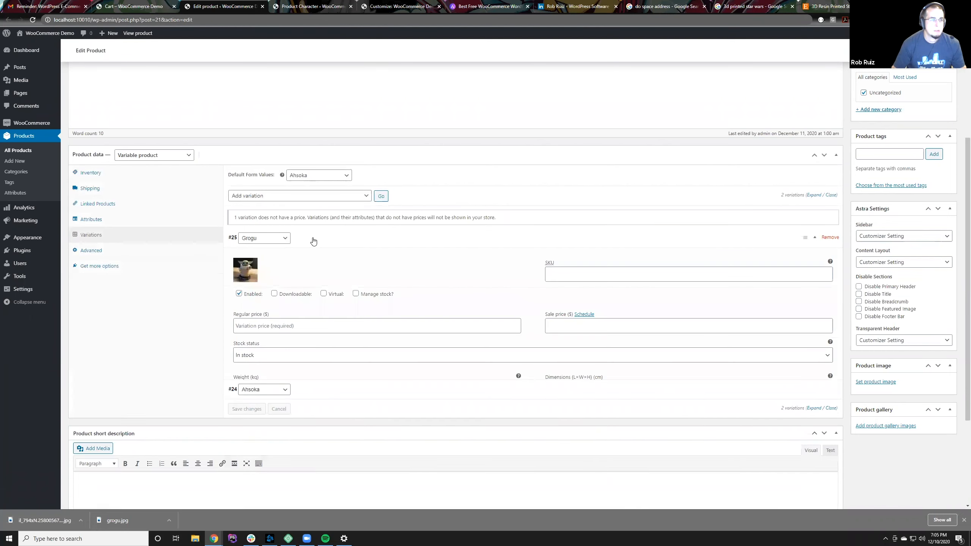
click(291, 325)
text(5.00)
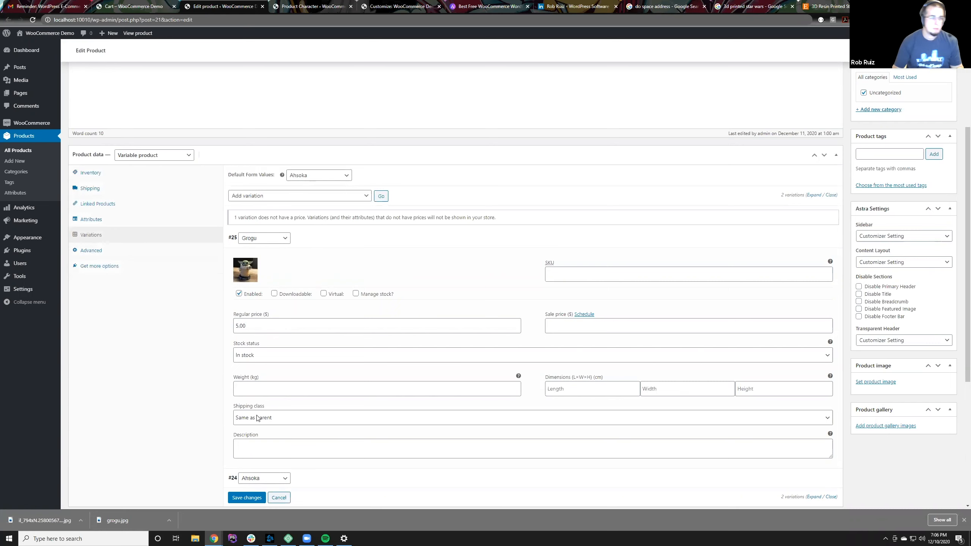
click(248, 497)
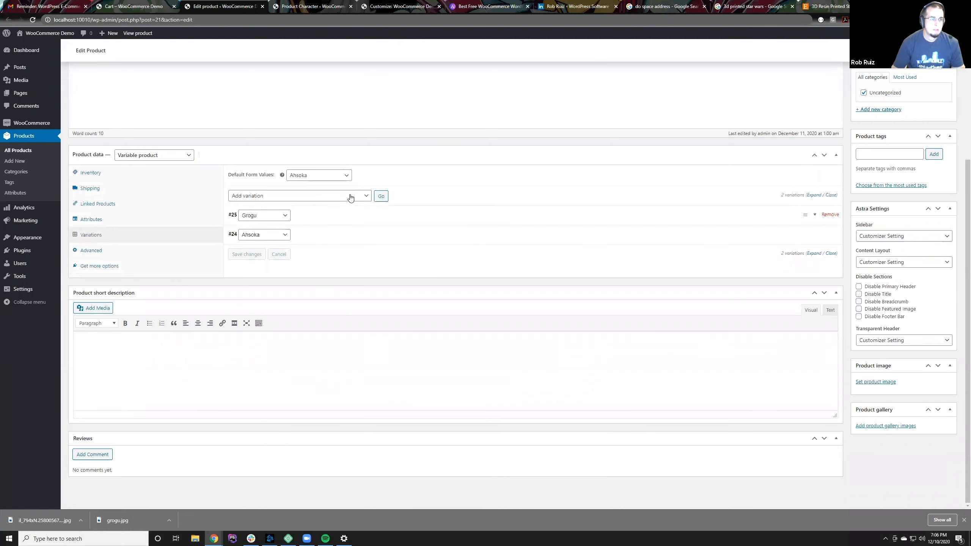
Step: Check the details of the Grogu and Ahsoka variations and add a third variation to the product
click(343, 216)
click(331, 243)
click(332, 243)
click(332, 223)
click(331, 220)
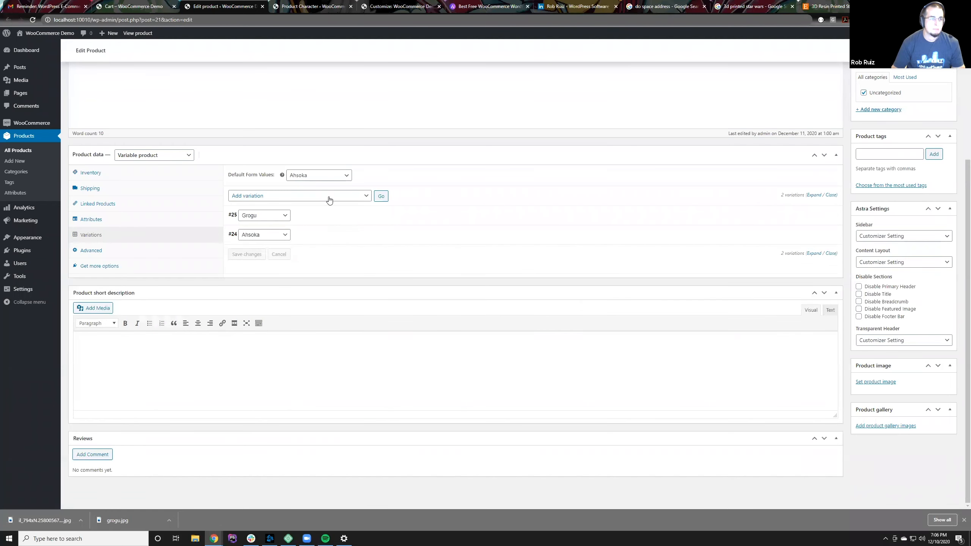
click(381, 196)
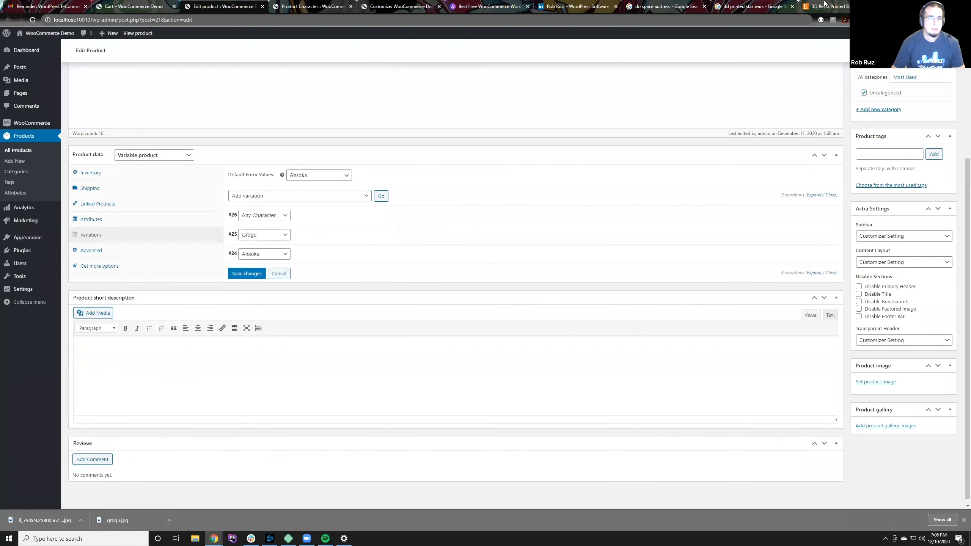
Step: Switch to the Google Images results and search for "3d printed mandolorian"
key(ctrl+9)
click(737, 3)
drag(96, 45, 124, 44)
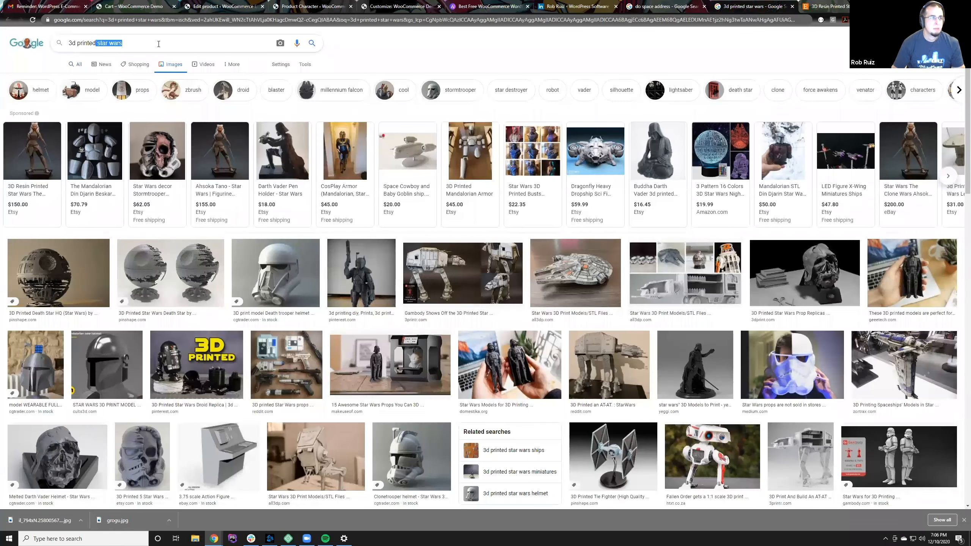
text(mandol)
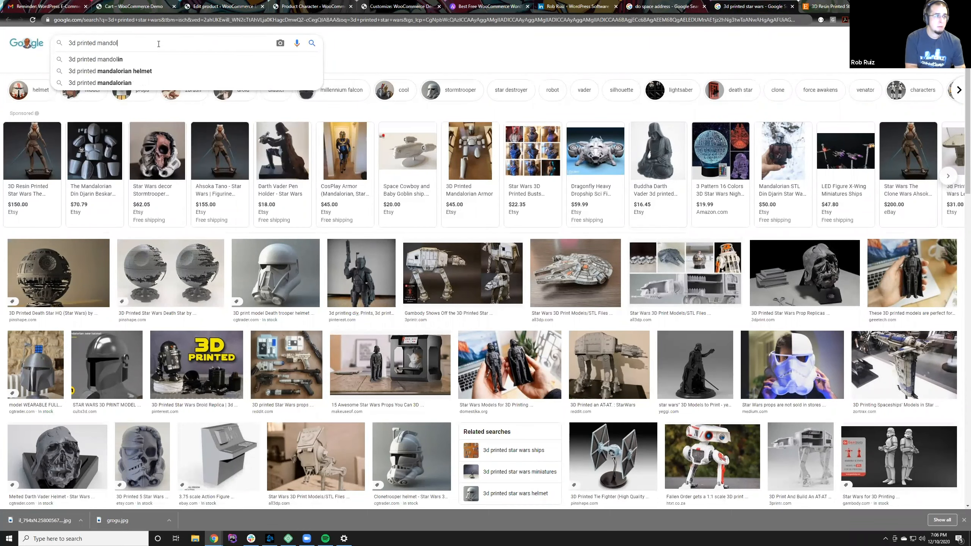
text(orian)
key(Return)
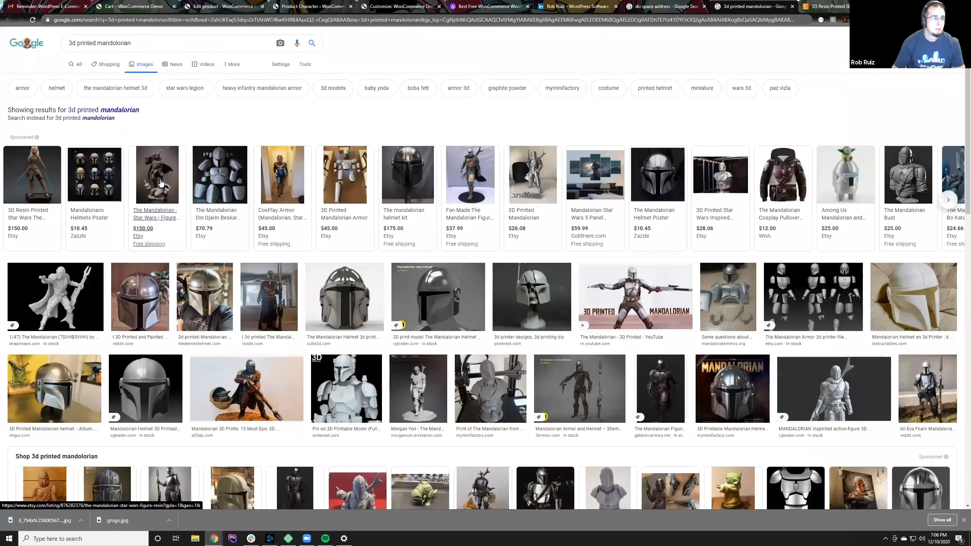
Step: Open the Etsy listing for the Mandalorian resin figure and save its enlarged photo as a JPEG in the photos folder
click(160, 183)
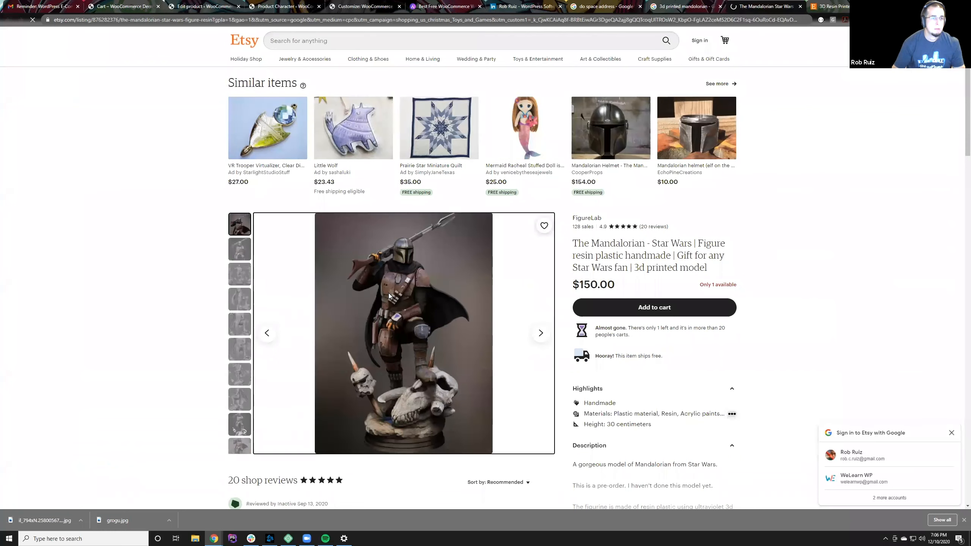
click(385, 290)
right_click(424, 248)
click(451, 262)
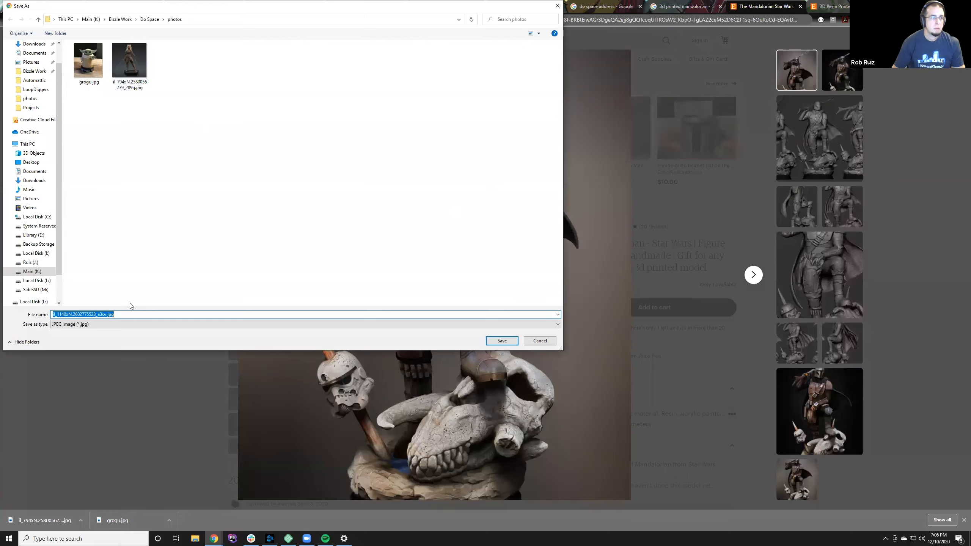
click(493, 343)
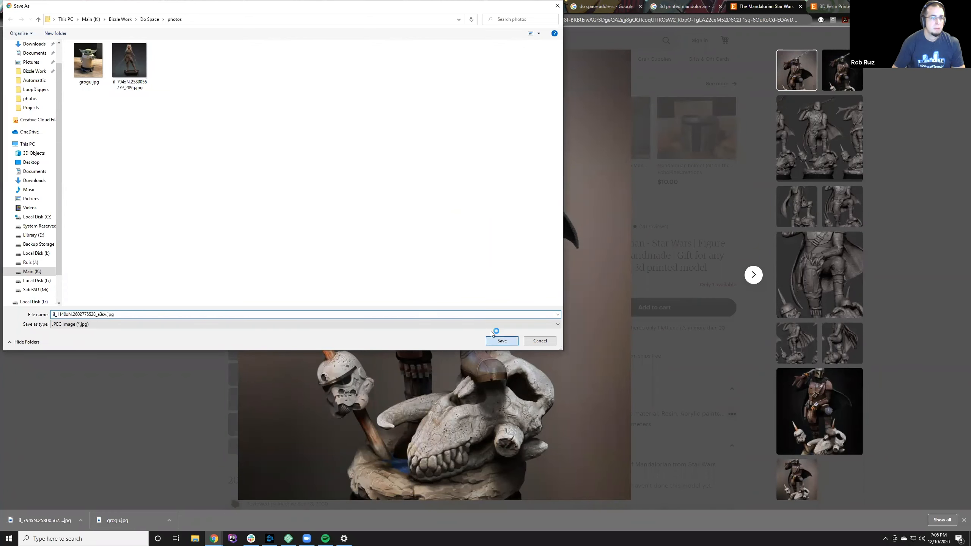
key(Escape)
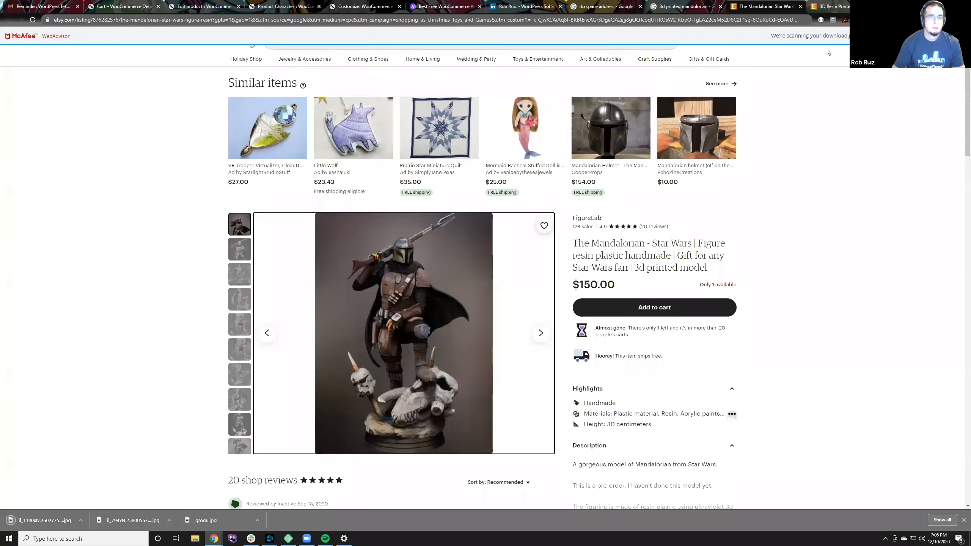
Step: Return to the Printed Mandalorian Figurine product editor and expand the details of the unassigned third variation
click(285, 6)
click(341, 4)
click(284, 6)
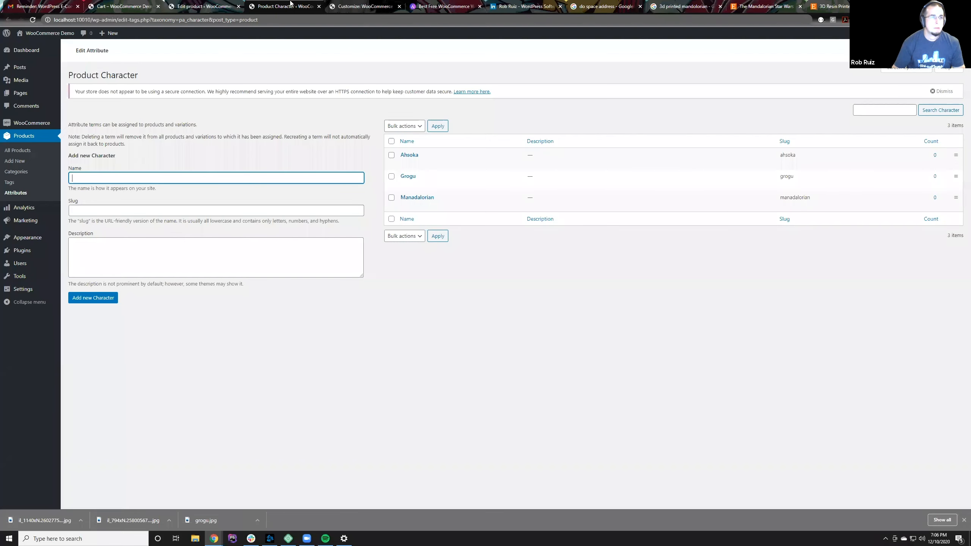
click(212, 5)
click(287, 215)
click(287, 217)
click(327, 222)
Step: Upload the downloaded Mandalorian photo il_1140xN.2602775528_a3sv.jpg and set it as the third variation's image
click(252, 251)
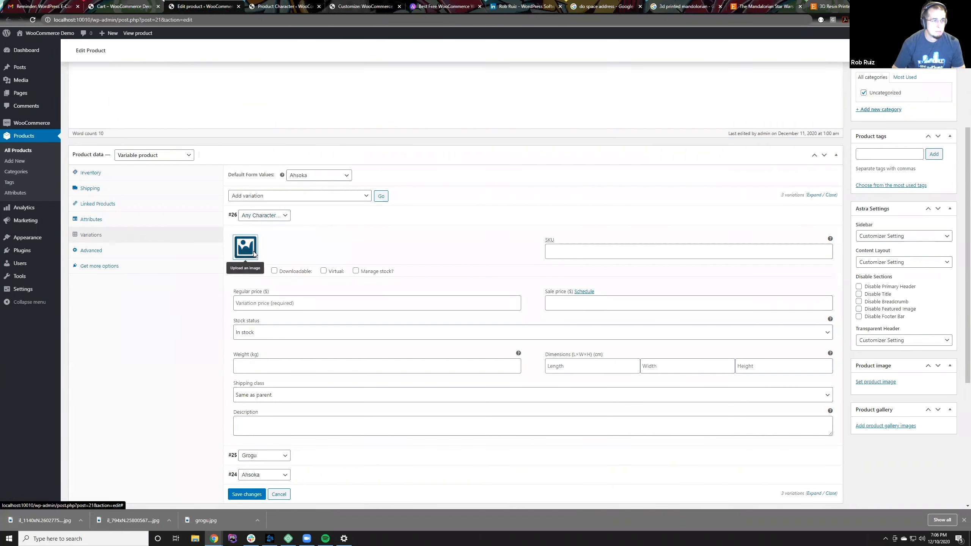
click(35, 64)
click(477, 241)
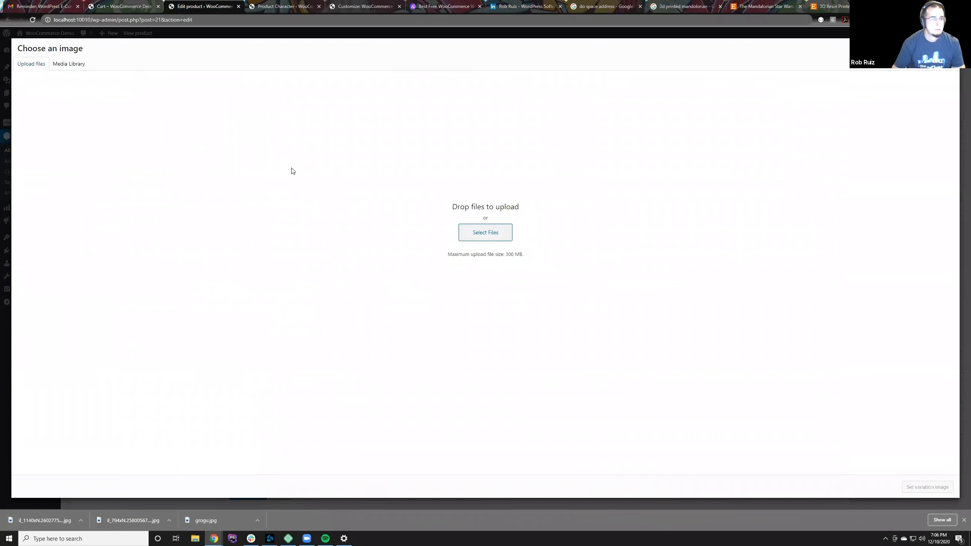
click(196, 59)
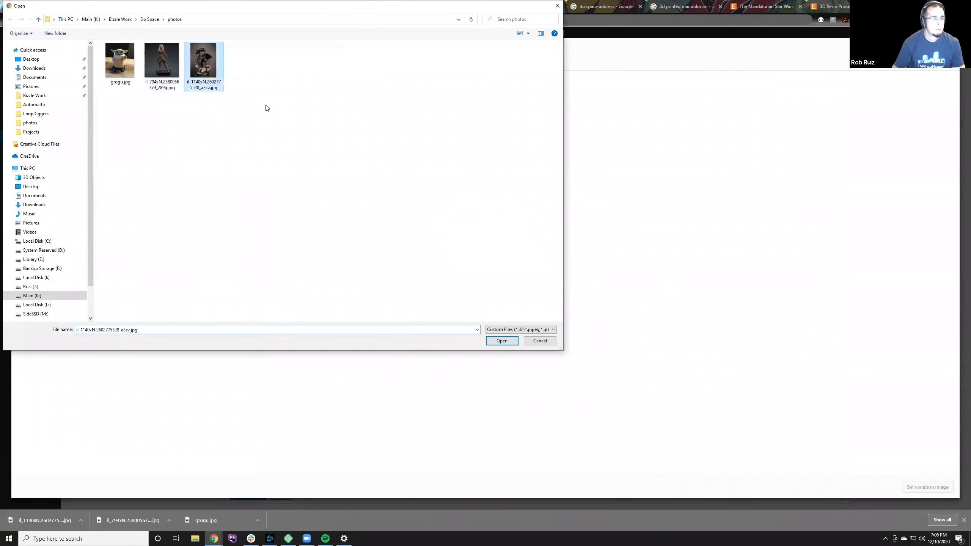
click(499, 343)
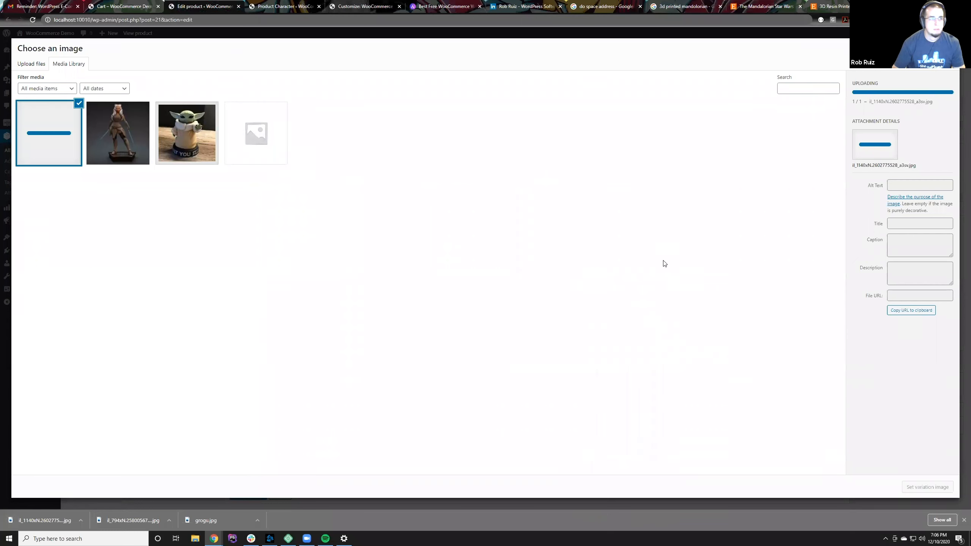
click(926, 486)
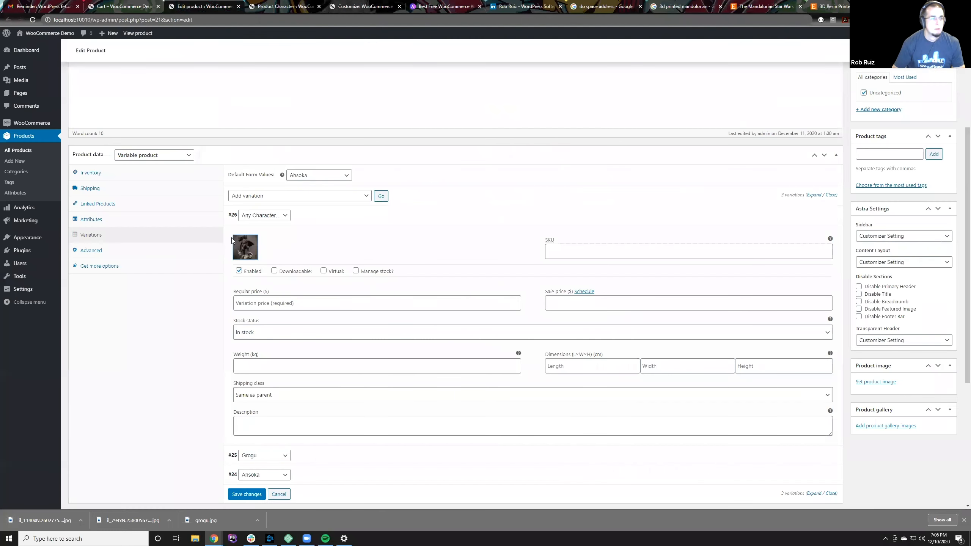
Step: Set the third variation's regular price to 5.00 and save the variation changes
click(284, 299)
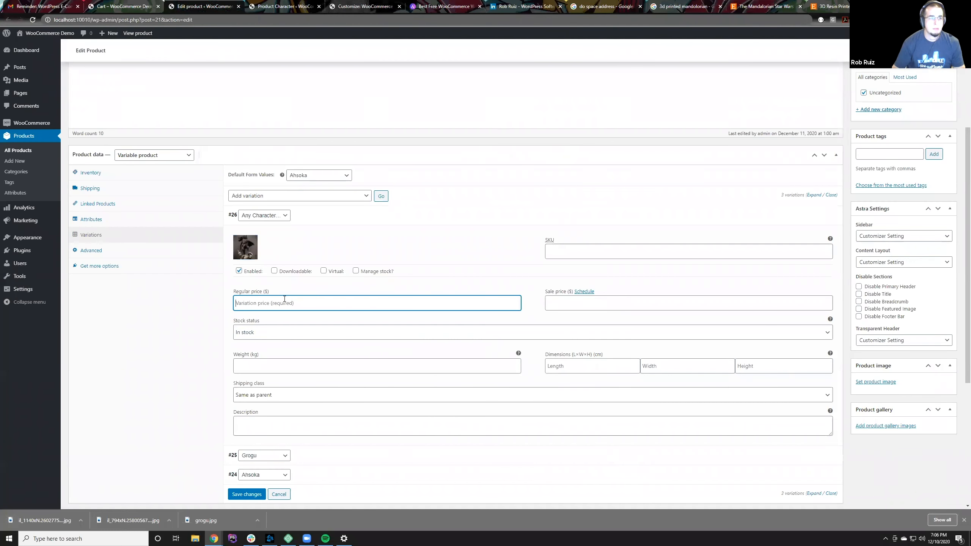
text(5.00)
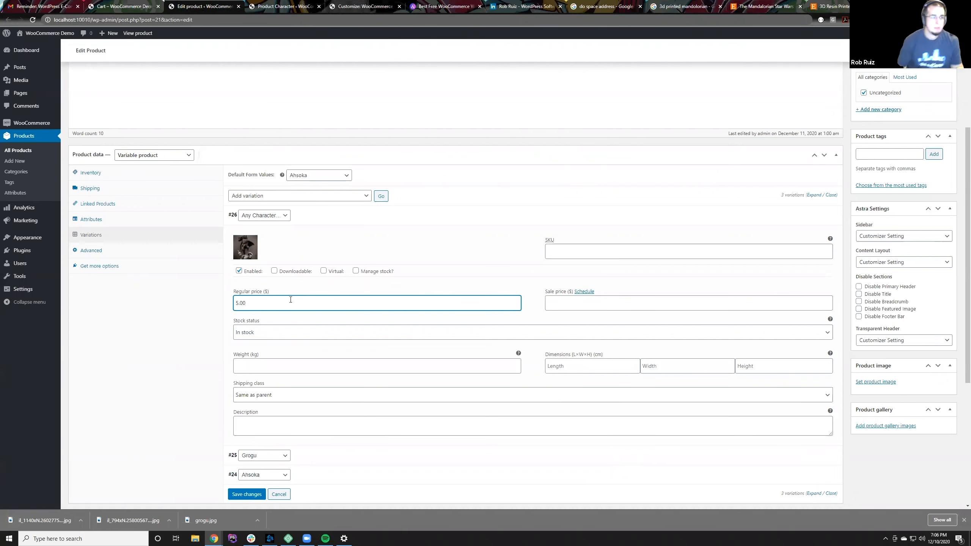
click(246, 494)
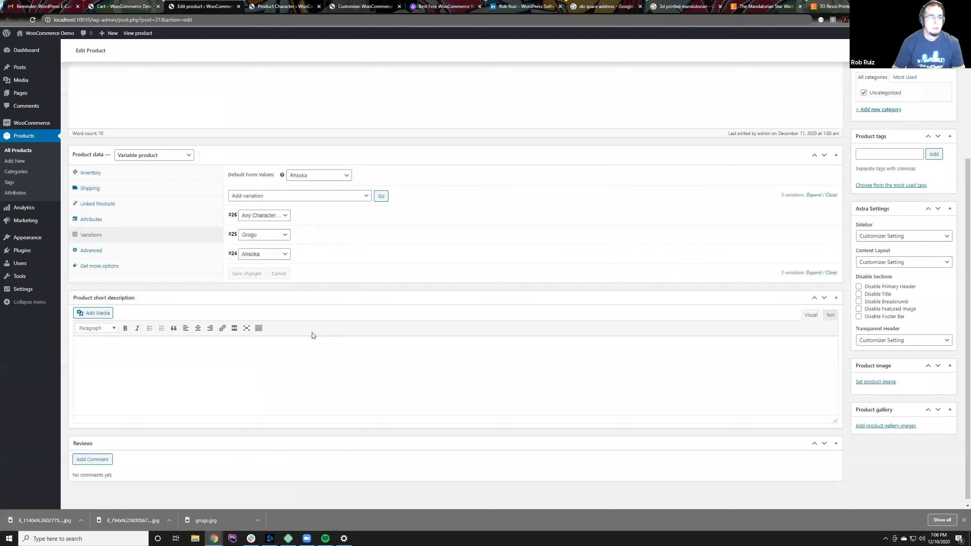
Step: Assign the third variation to the Manadalorian character and save the variation changes
click(280, 216)
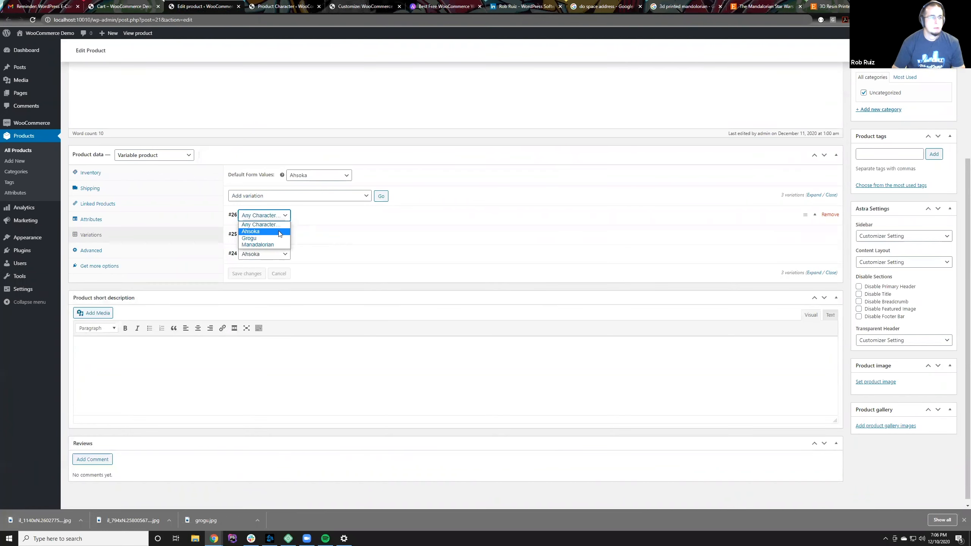
click(272, 244)
click(302, 222)
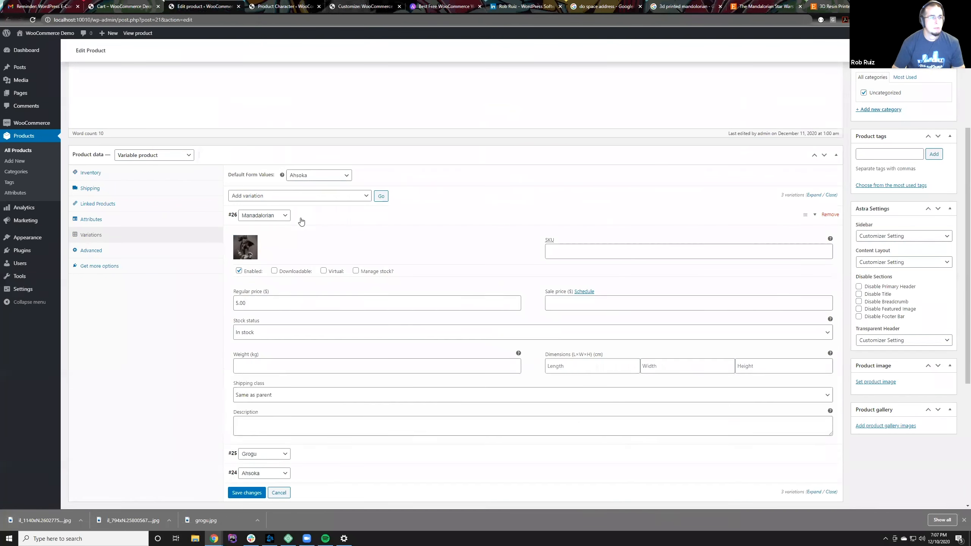
click(301, 222)
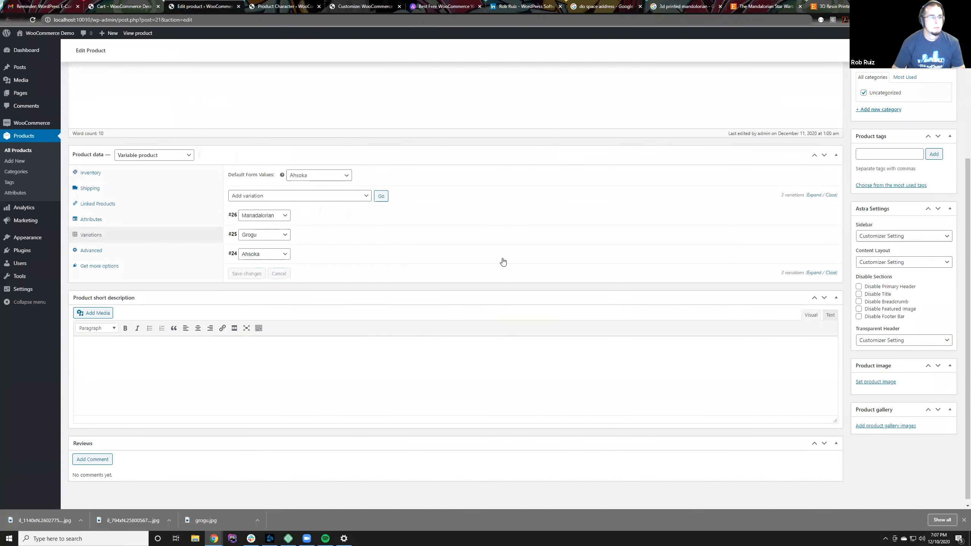
Step: Update the Printed Mandalorian Figurine product with its three variations
scroll(511, 261, down, 1)
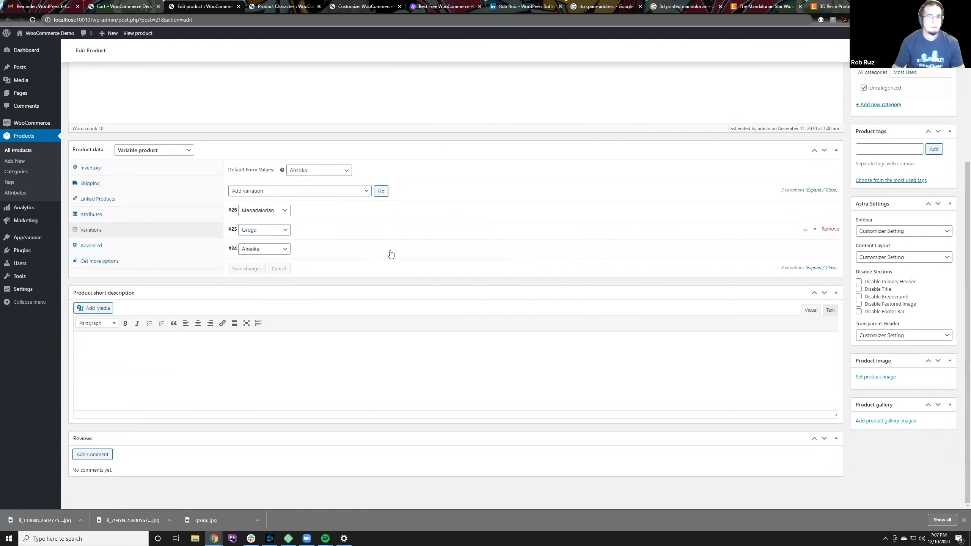
scroll(581, 210, up, 5)
click(940, 216)
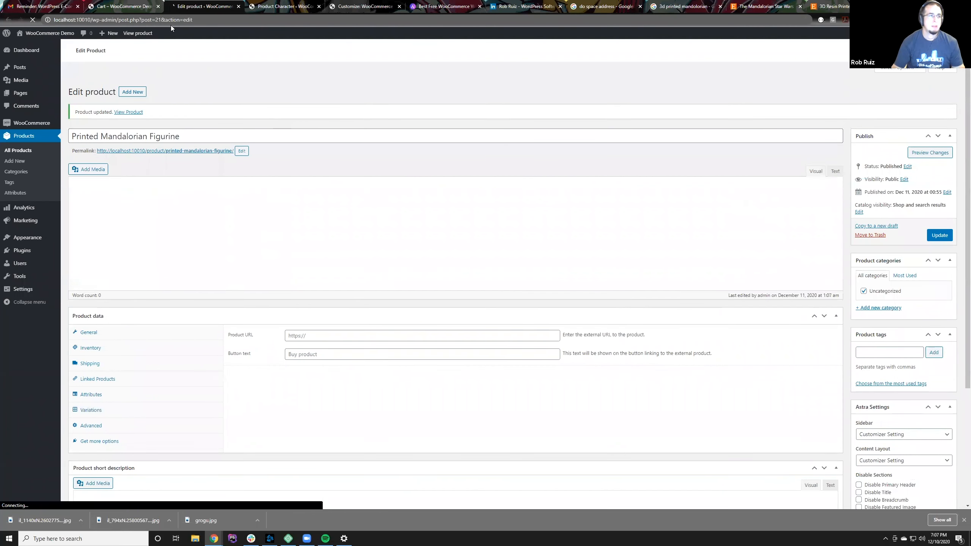
Step: Open the Printed Mandalorian Figurine from the shop page and check the image and price shown for each Character option
click(130, 5)
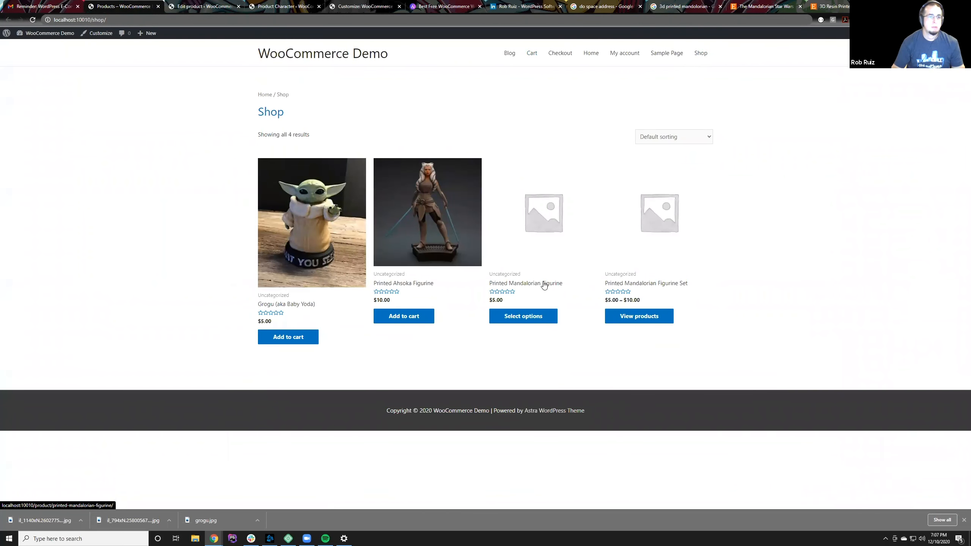
click(546, 285)
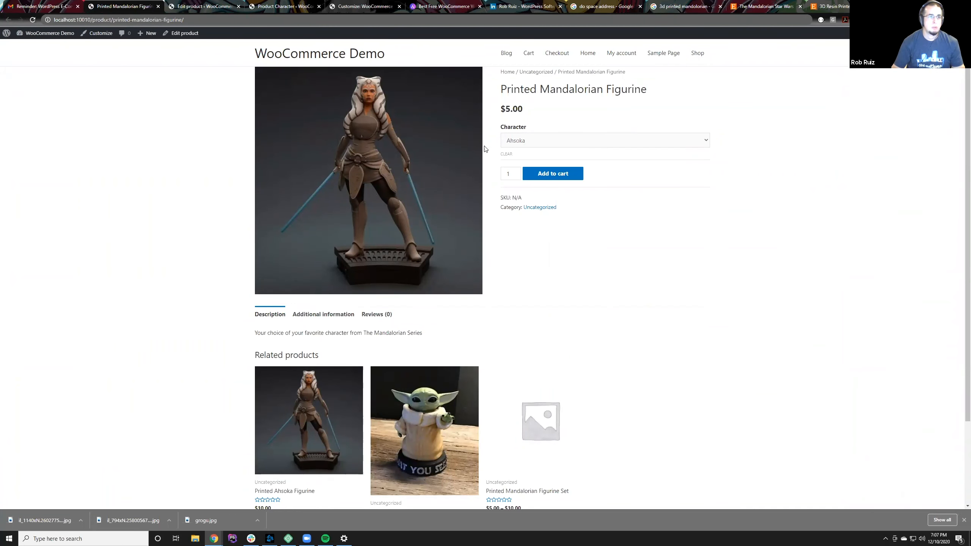
drag(499, 109, 535, 111)
click(593, 145)
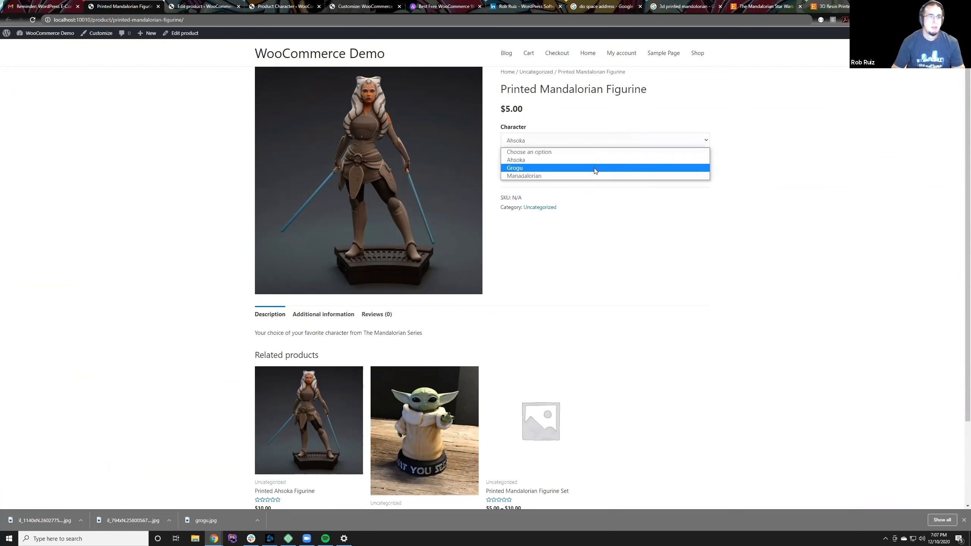
click(595, 170)
click(532, 145)
click(543, 176)
click(542, 144)
click(542, 158)
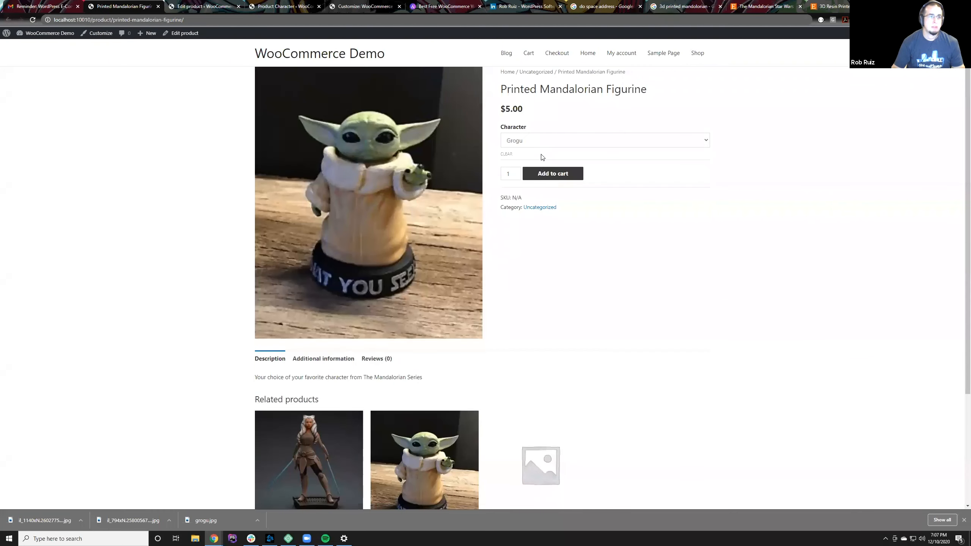
click(542, 141)
click(539, 160)
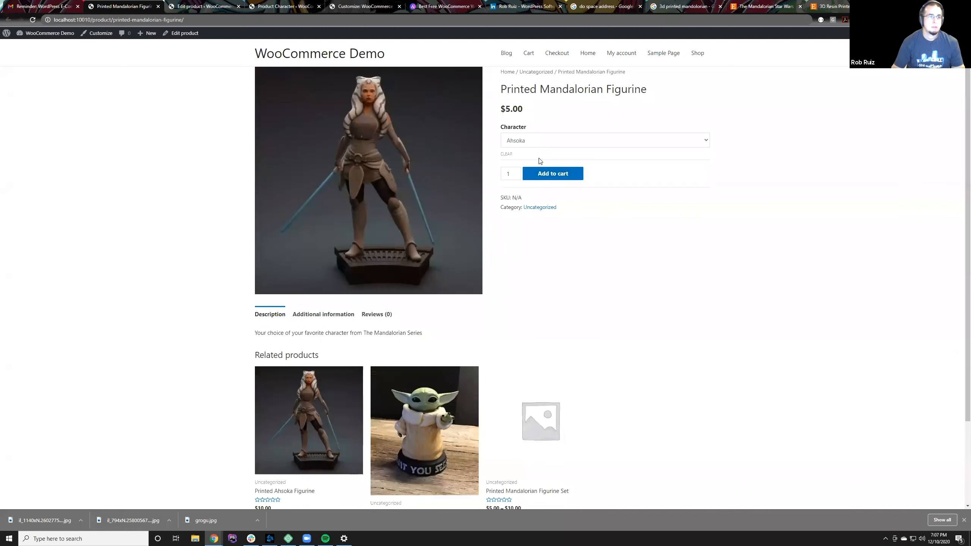
Step: Choose Manadalorian as the figurine's Character and add one to the cart
click(541, 142)
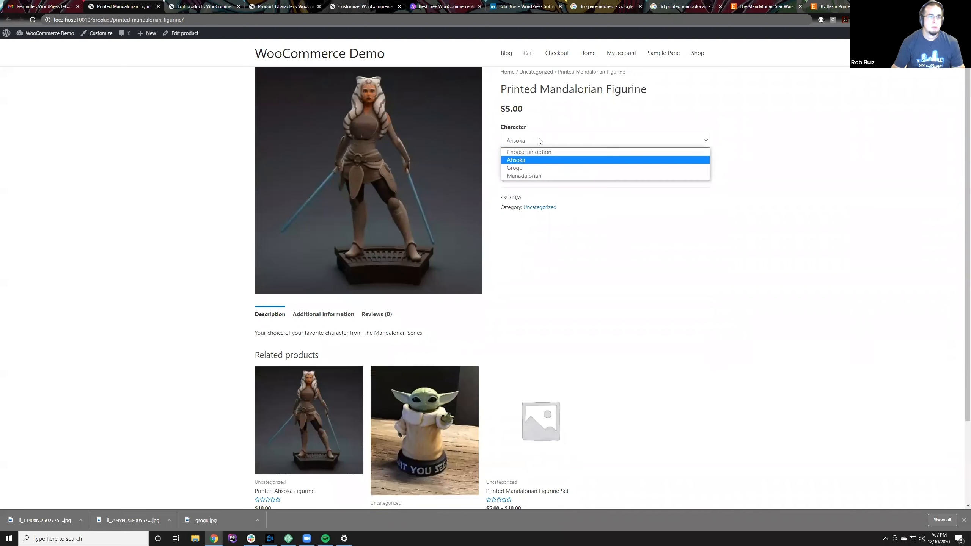
click(539, 177)
click(539, 177)
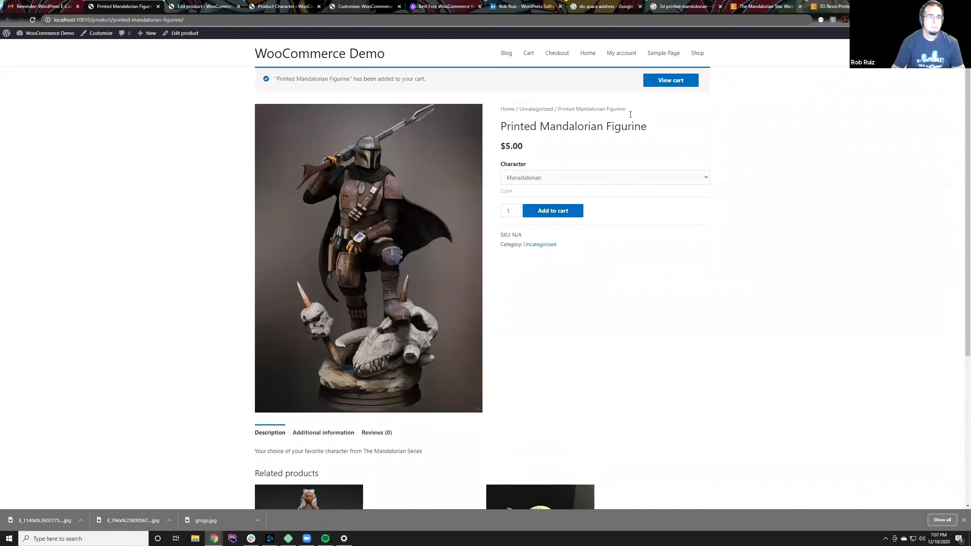
Step: View the cart and review the names of its product lines, including the figurine variation
click(668, 81)
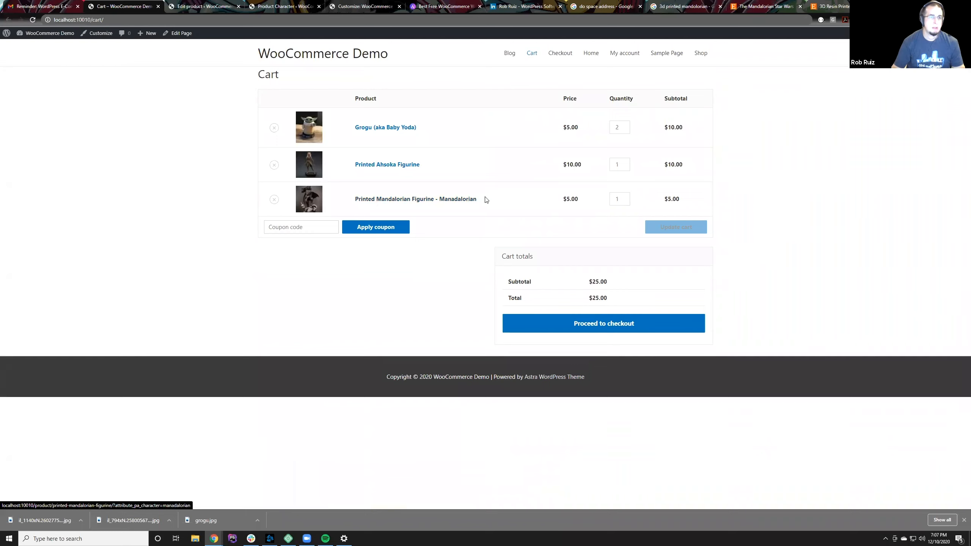
drag(485, 199, 355, 199)
click(368, 271)
drag(488, 198, 356, 198)
drag(451, 162, 355, 162)
click(442, 123)
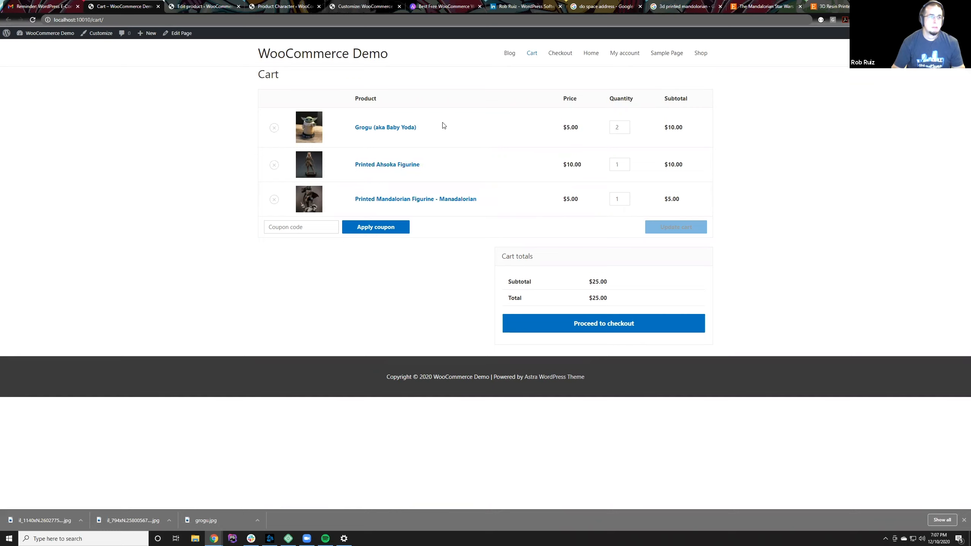
drag(443, 126, 350, 130)
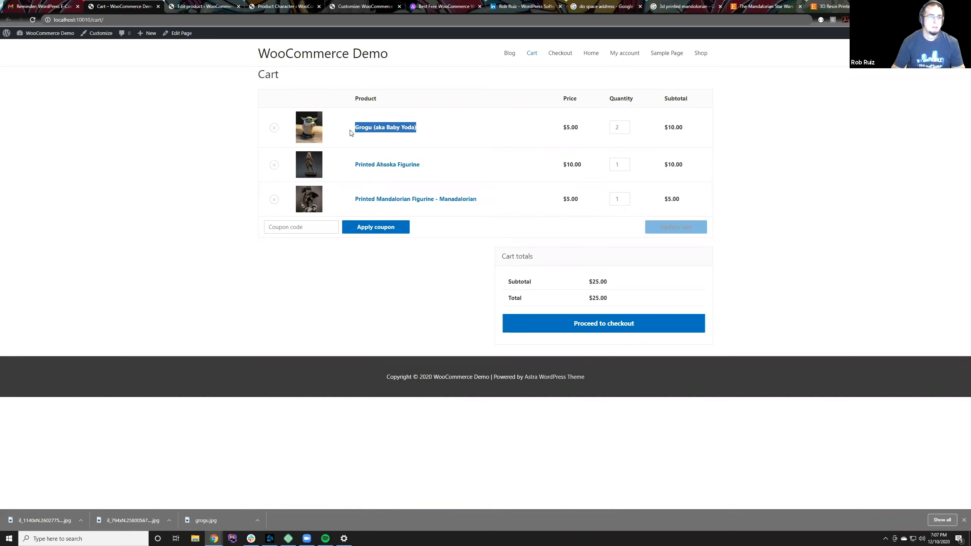
Step: Reduce the quantity of Grogu (aka Baby Yoda) to 1 and update the cart
click(624, 130)
click(688, 227)
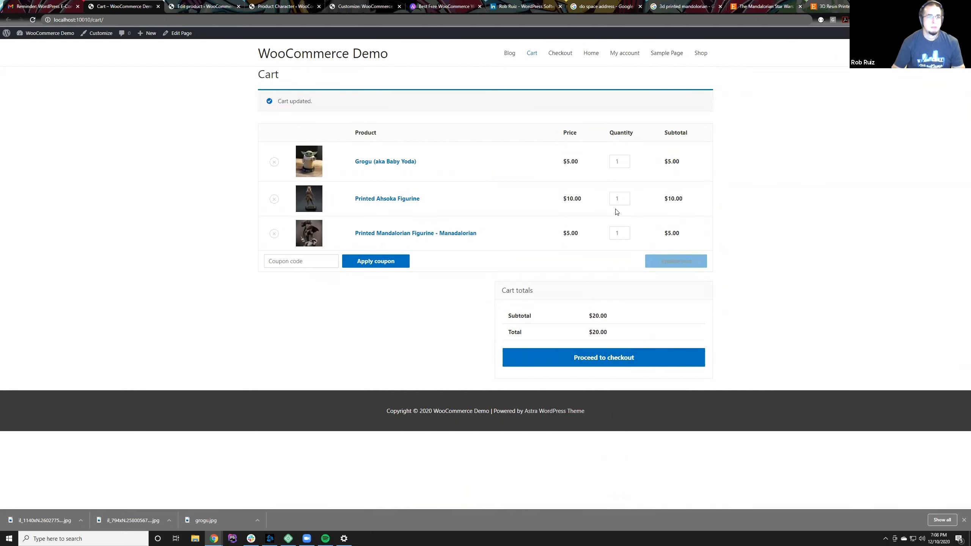
drag(356, 200, 496, 202)
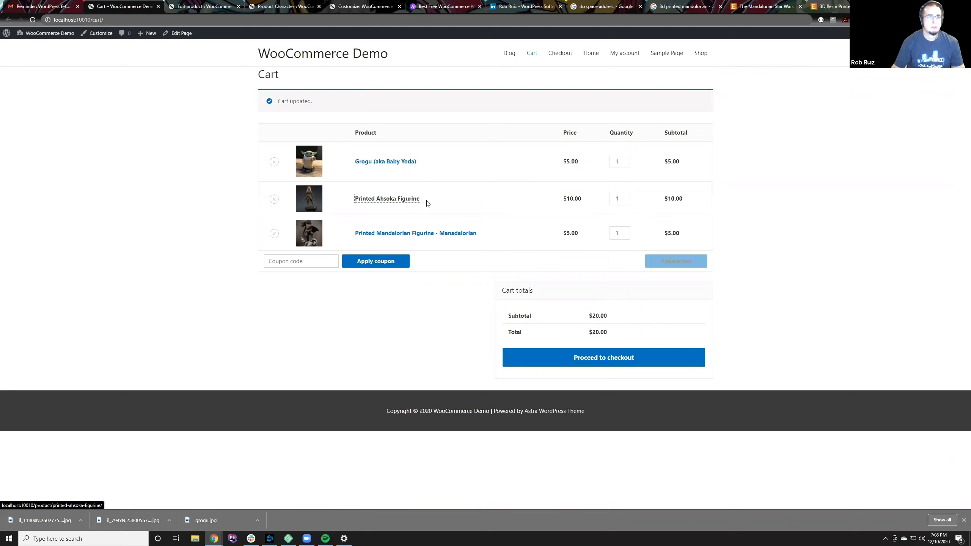
click(486, 203)
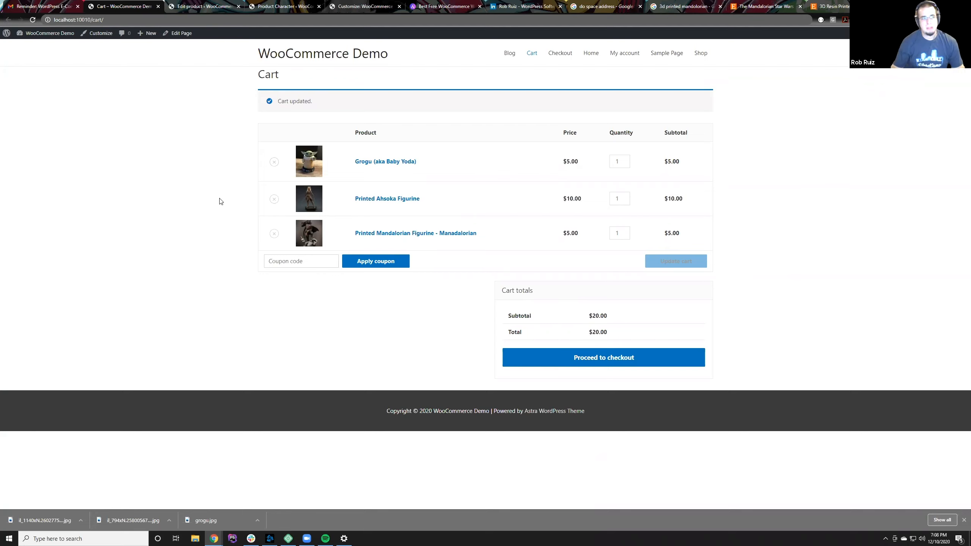
Step: Return to the editing page of the Printed Mandalorian Figurine product
click(202, 7)
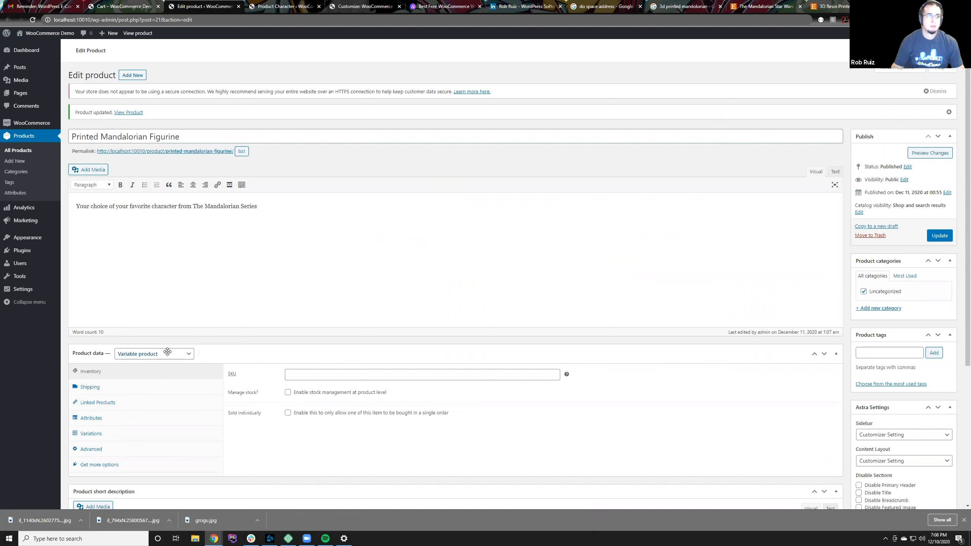
Step: Create a new product titled "Virtual Example", leaving the figurine's editing page without saving
click(133, 75)
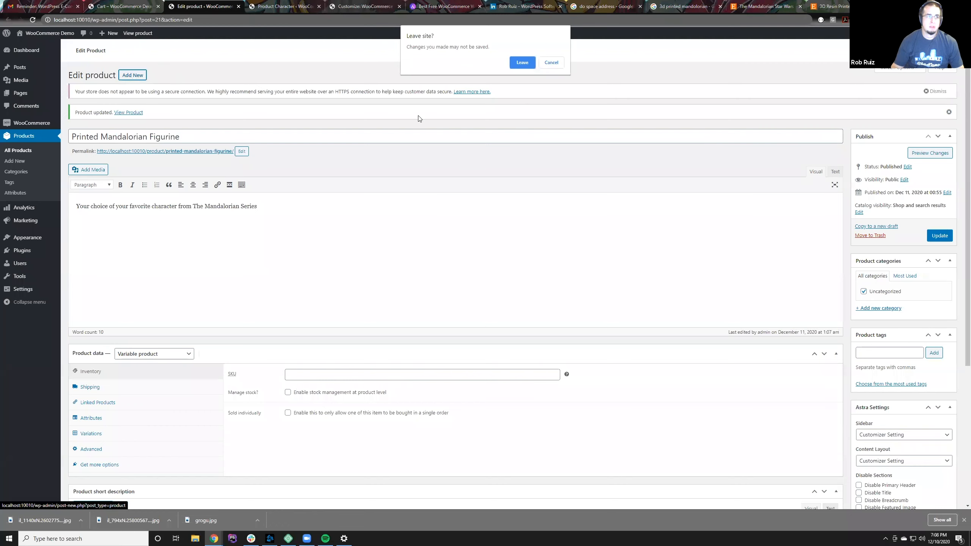
click(522, 63)
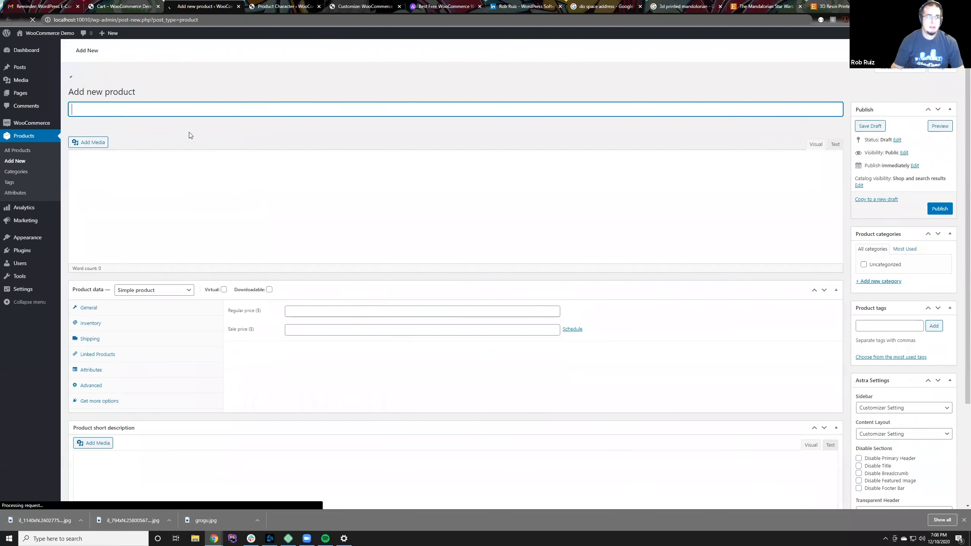
text(Vi)
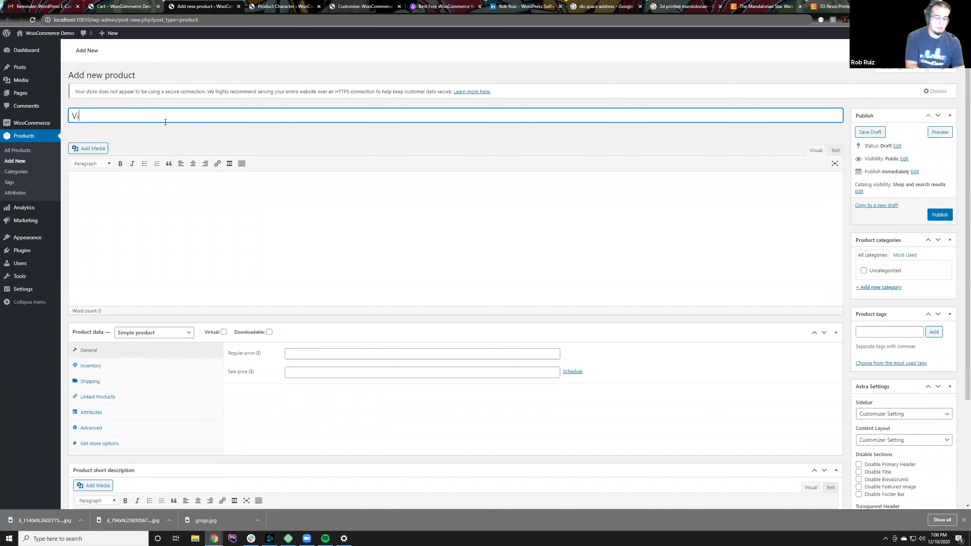
text(rtual Exampl)
key(BackSpace)
key(BackSpace)
key(BackSpace)
text(ample)
click(191, 219)
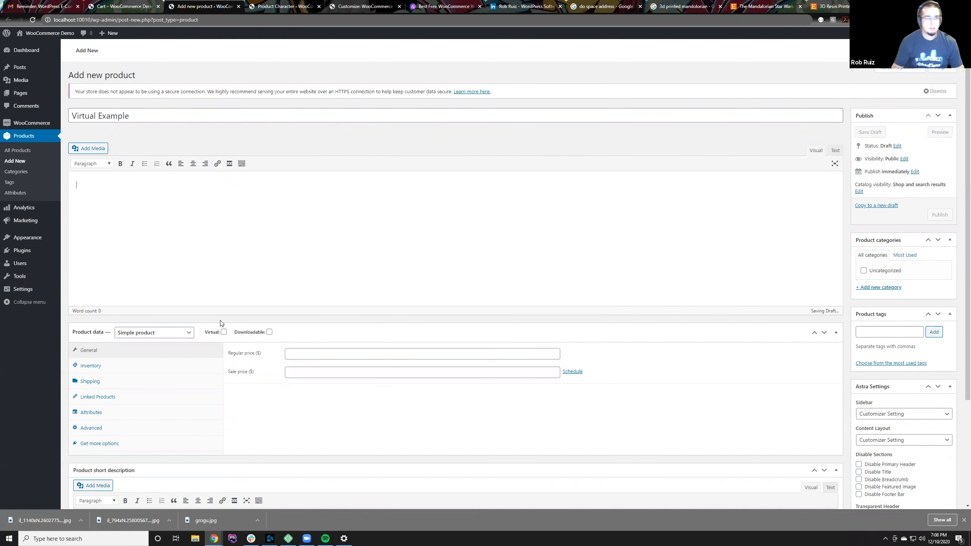
Step: Publish the product as virtual and downloadable with a regular price of $5.00
click(269, 333)
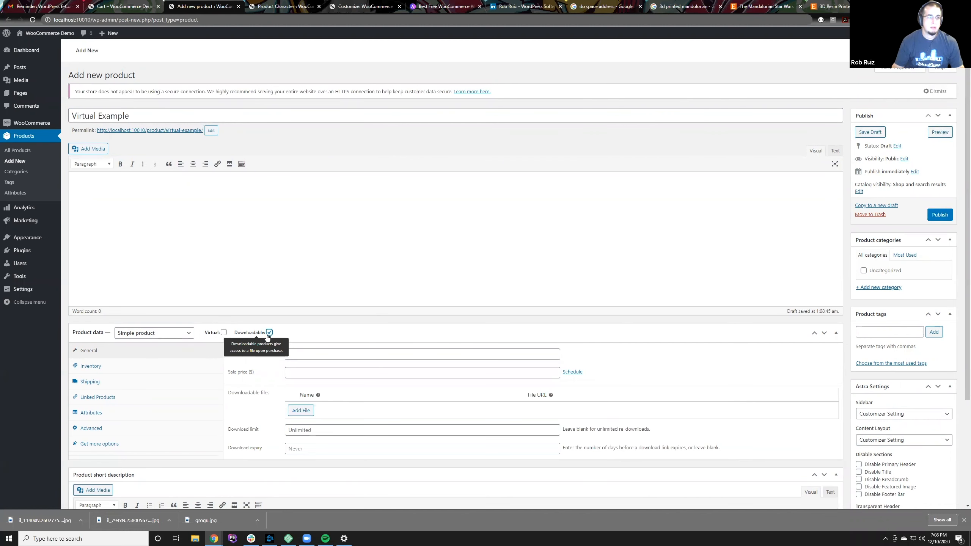
click(225, 332)
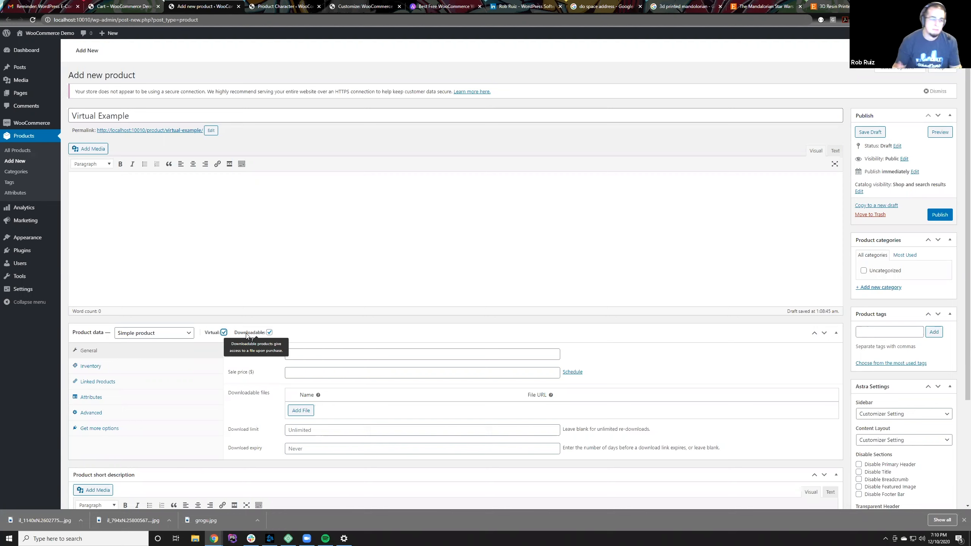
click(288, 352)
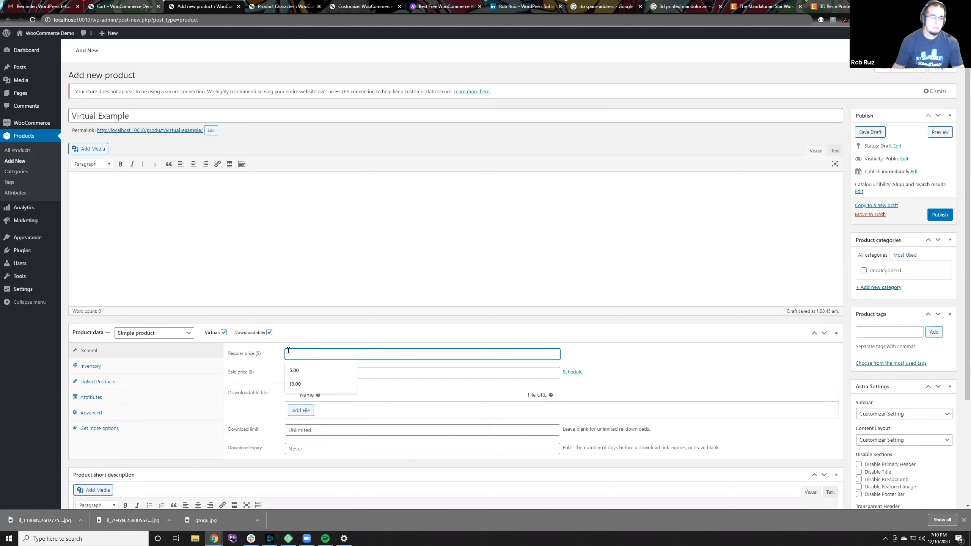
text(5.00)
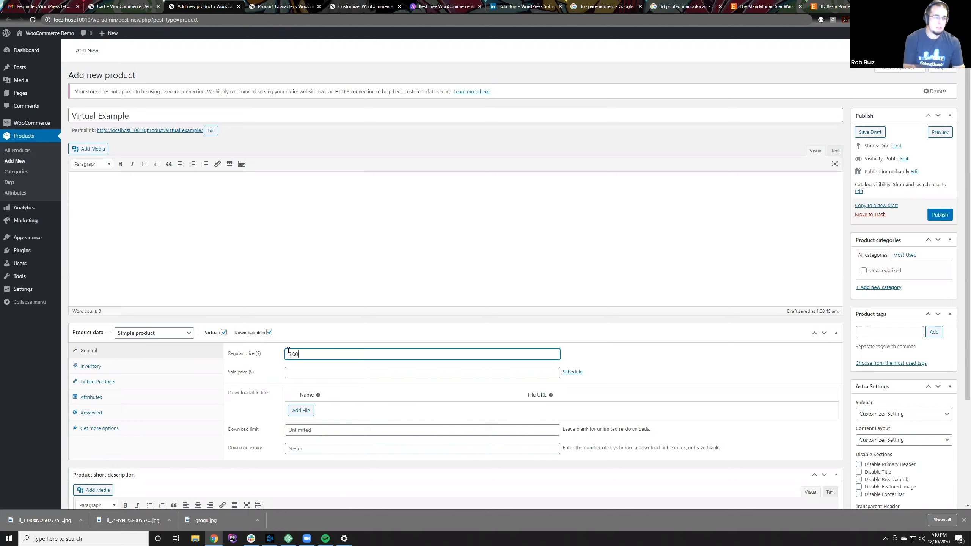
click(592, 342)
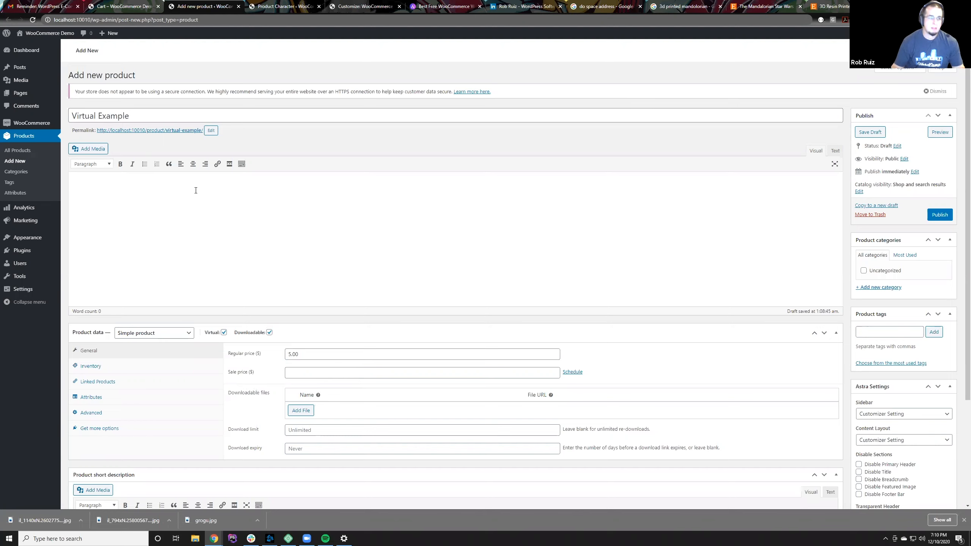
click(940, 215)
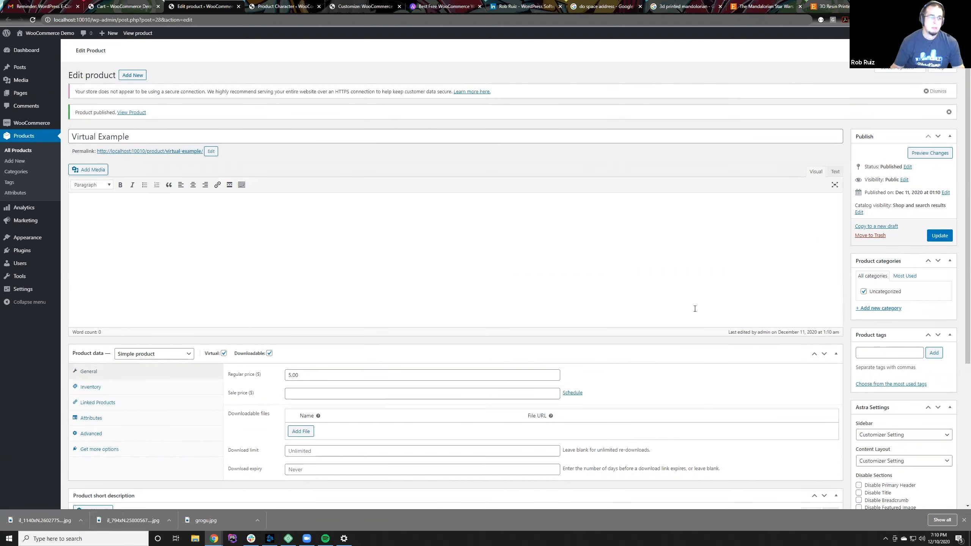
Step: Add a blank downloadable file entry to the product and inspect its file name and URL fields
click(301, 431)
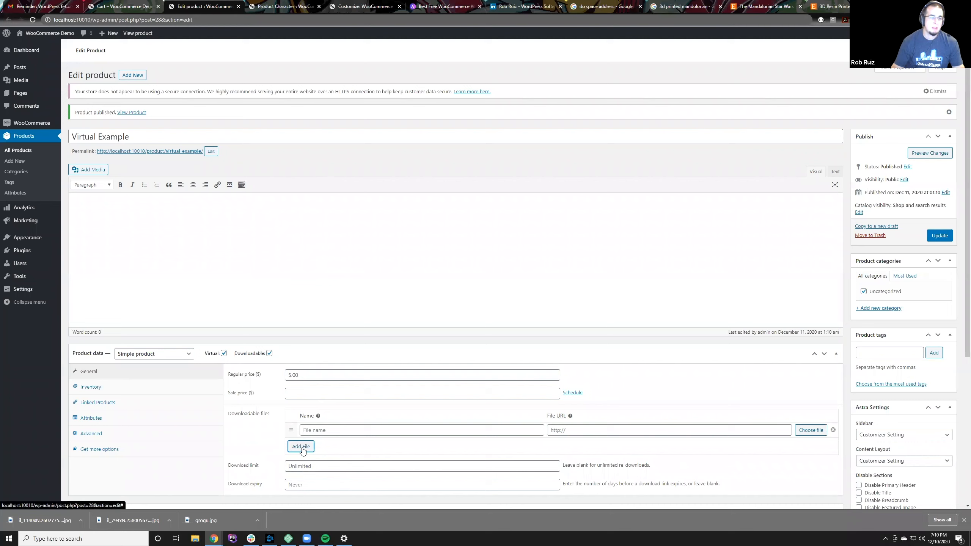
click(360, 433)
click(589, 432)
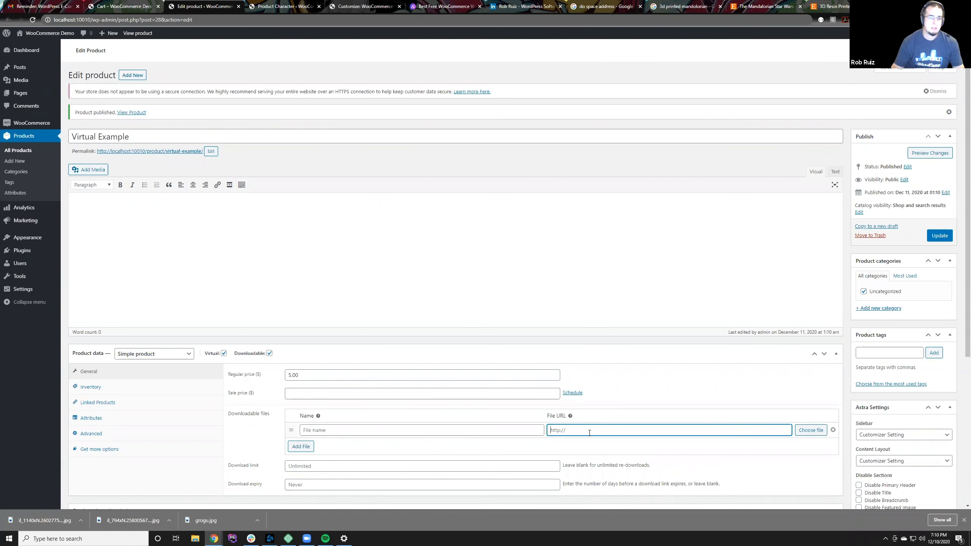
click(498, 432)
click(578, 433)
click(422, 432)
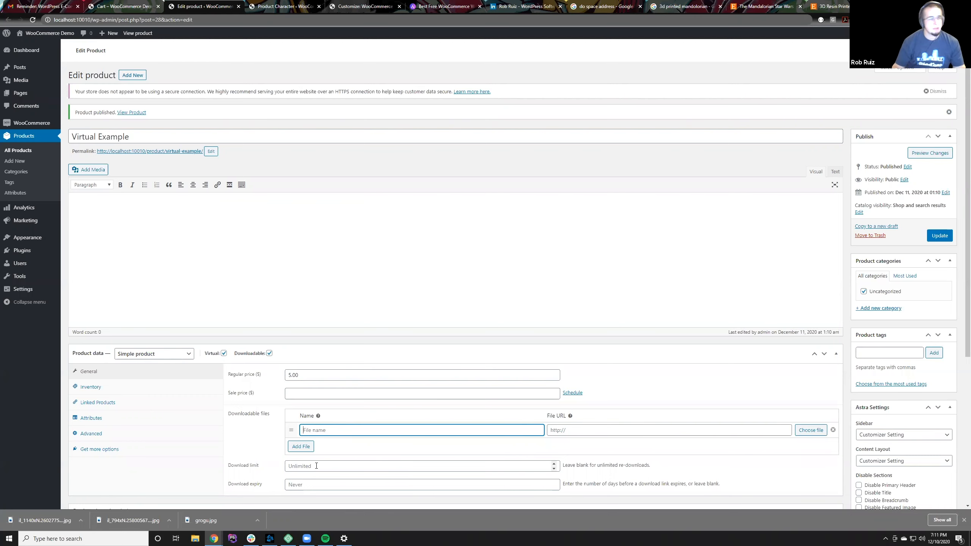
Step: Inspect the product's download limit and download expiry settings, and update the product
scroll(316, 465, down, 3)
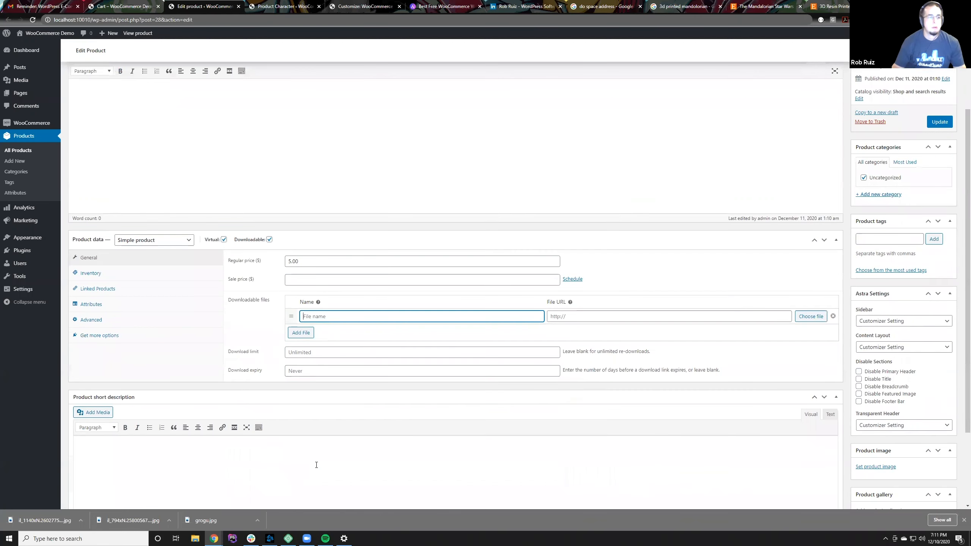
click(316, 353)
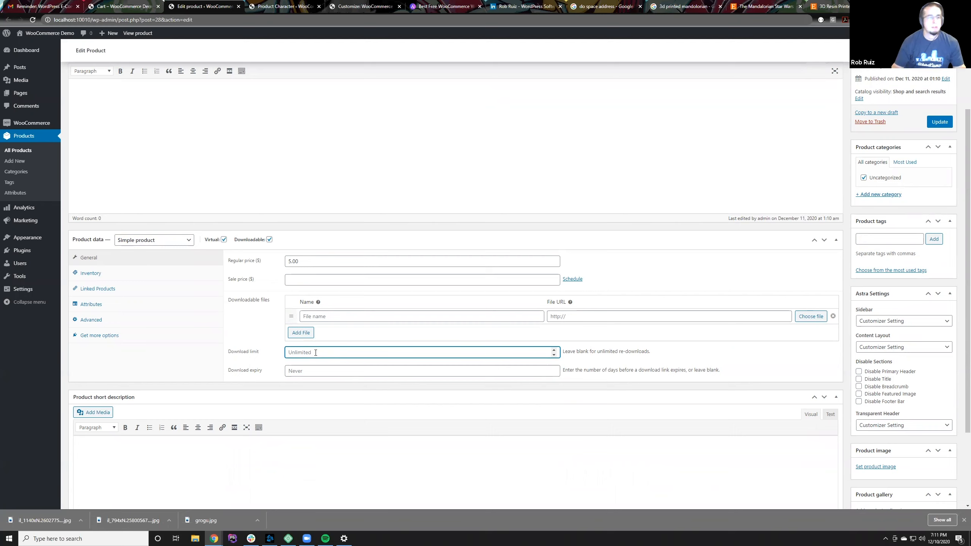
click(312, 372)
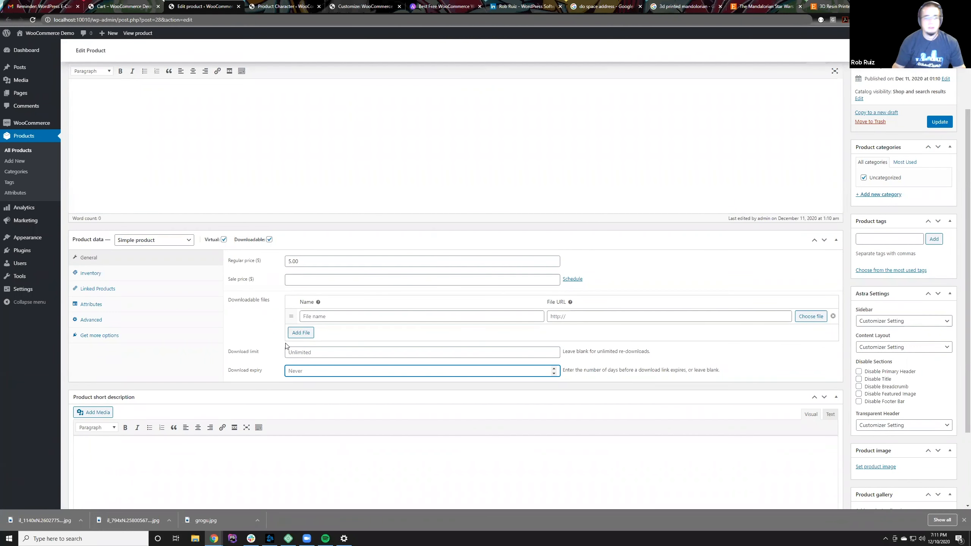
click(249, 321)
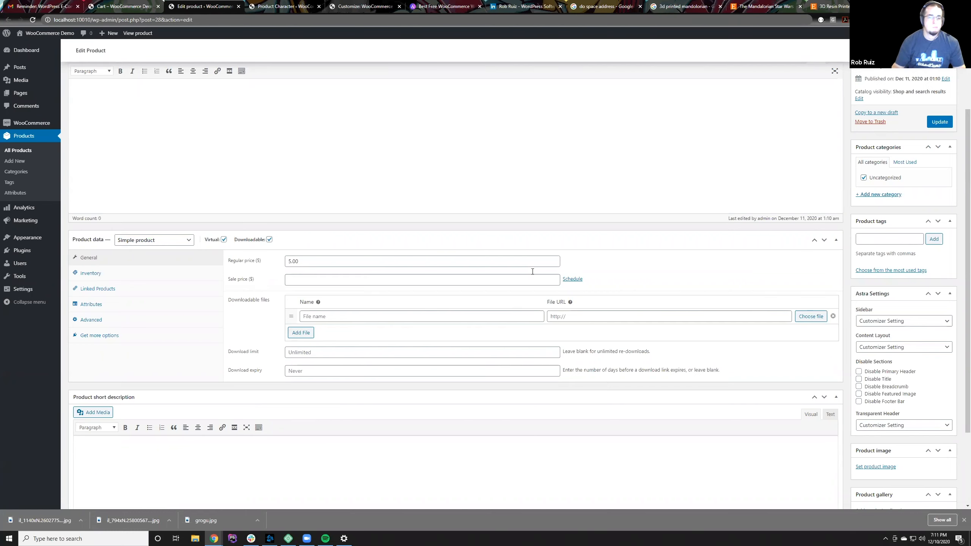
click(938, 122)
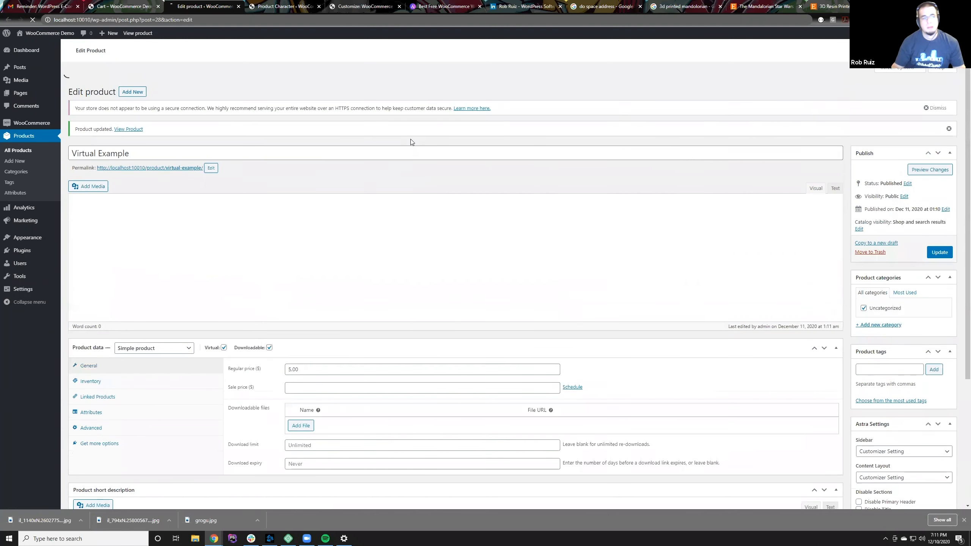
Step: View the store's shop page and locate the Virtual Example product in the listing
click(281, 6)
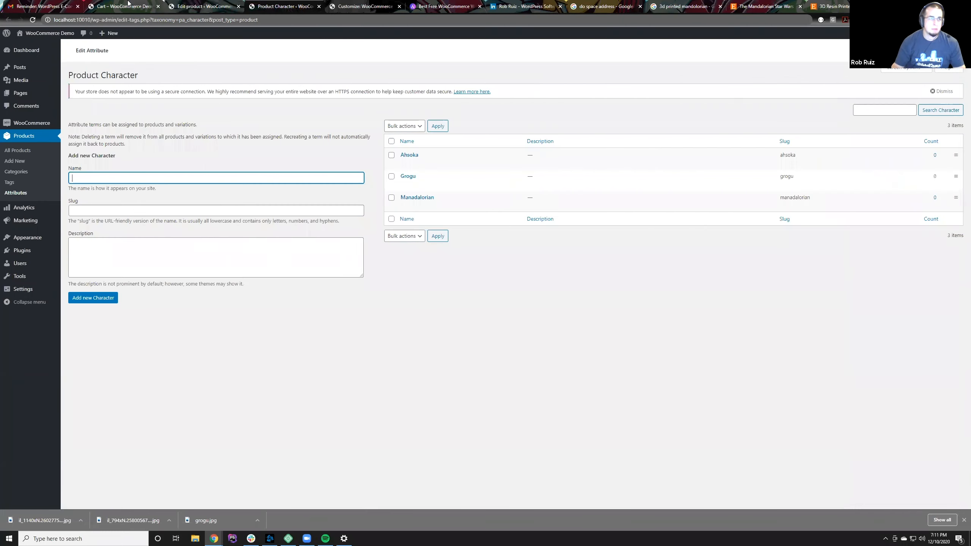
click(119, 5)
click(700, 54)
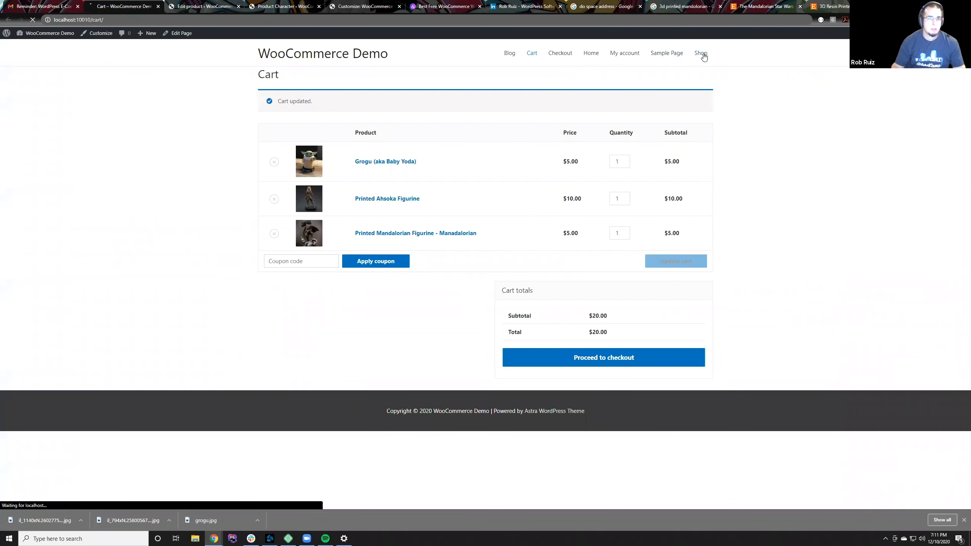
scroll(349, 427, down, 2)
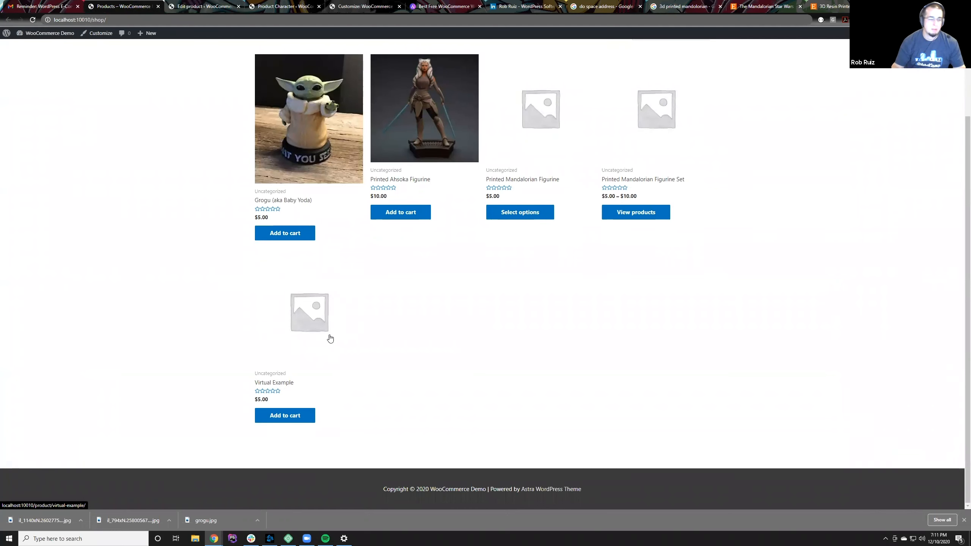
Step: Return to editing Virtual Example and examine its attributes, recommended extensions and advanced settings such as purchase note and menu order
click(182, 4)
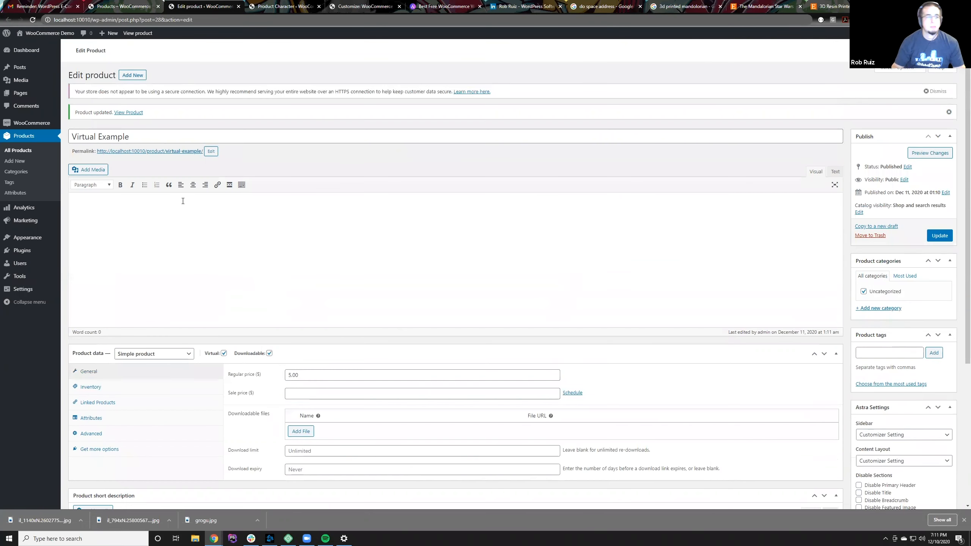
scroll(196, 337, down, 4)
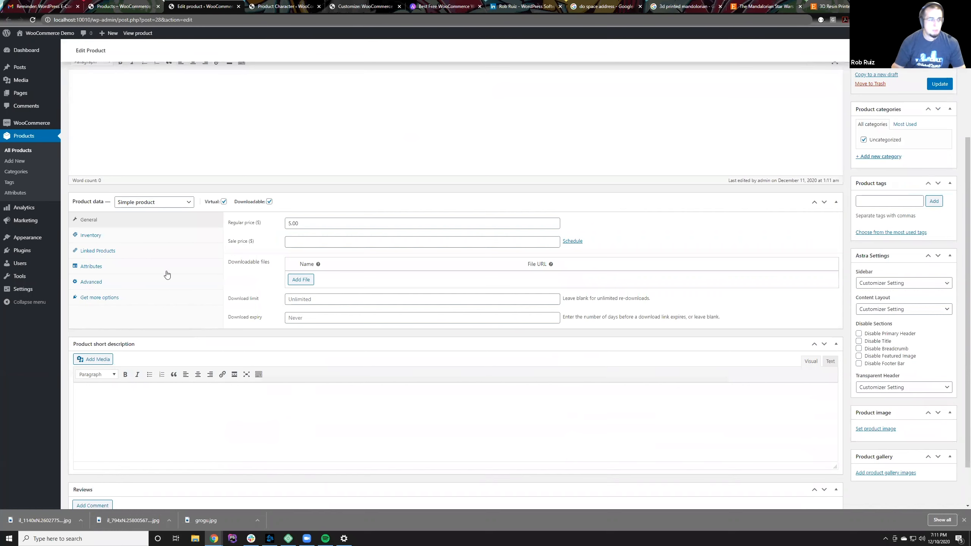
click(106, 271)
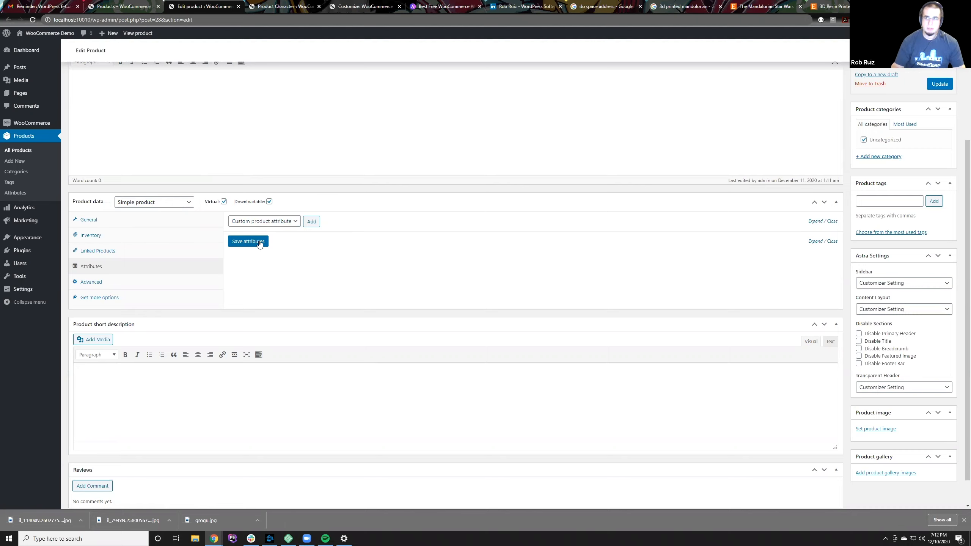
click(116, 293)
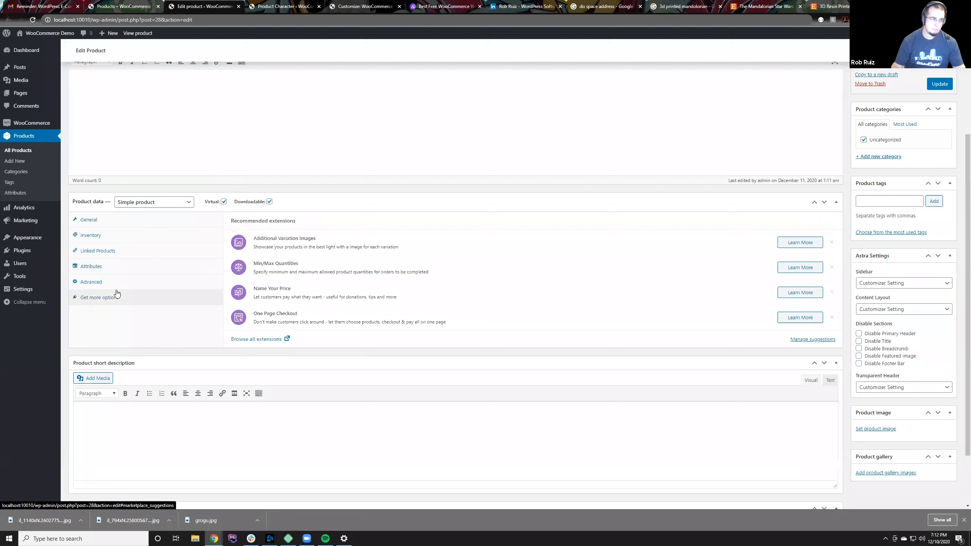
click(116, 282)
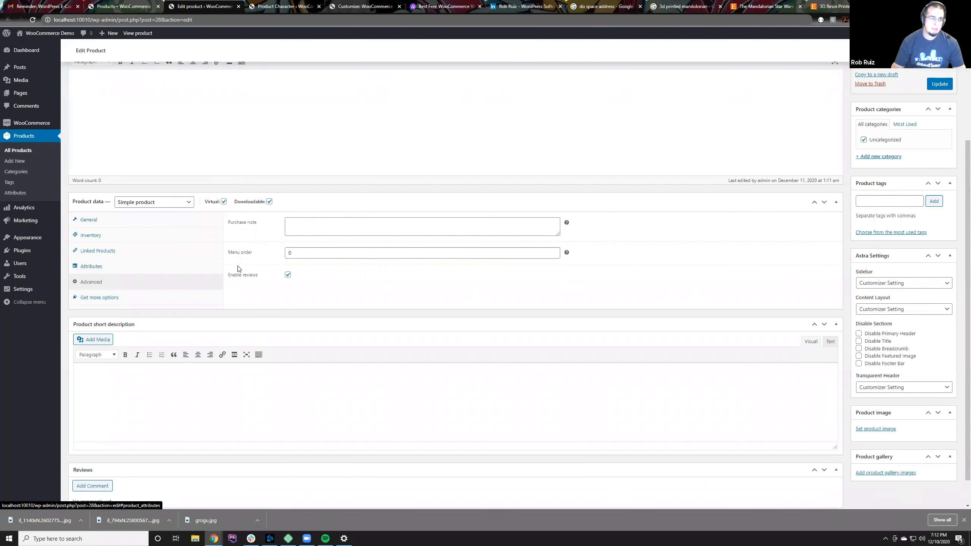
click(309, 253)
click(312, 224)
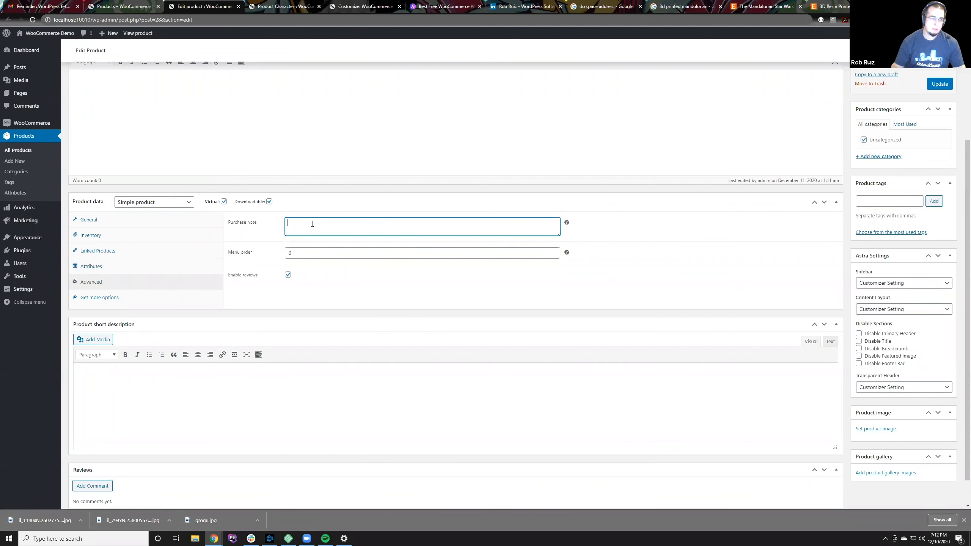
Step: Examine the upsell and cross-sell options for linking other products to Virtual Example
click(106, 255)
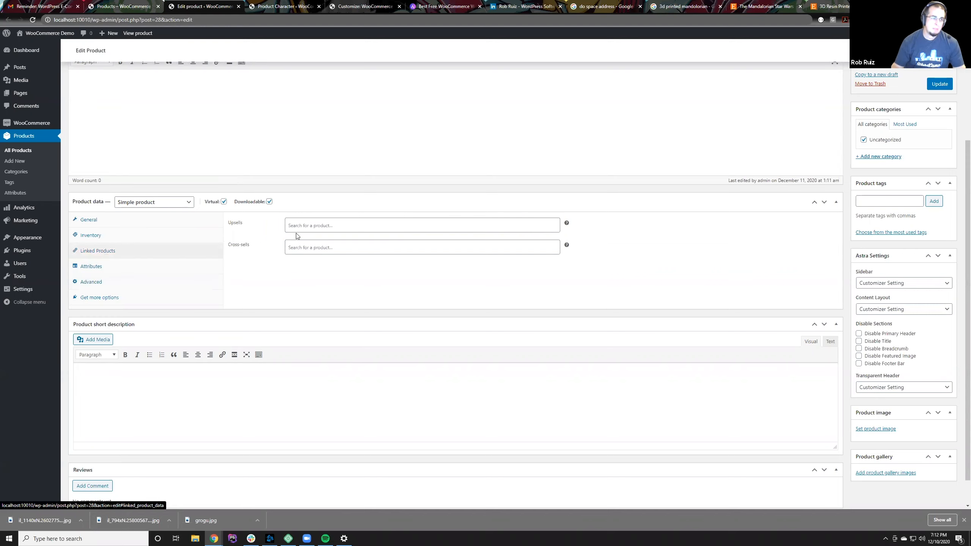
click(317, 230)
click(317, 274)
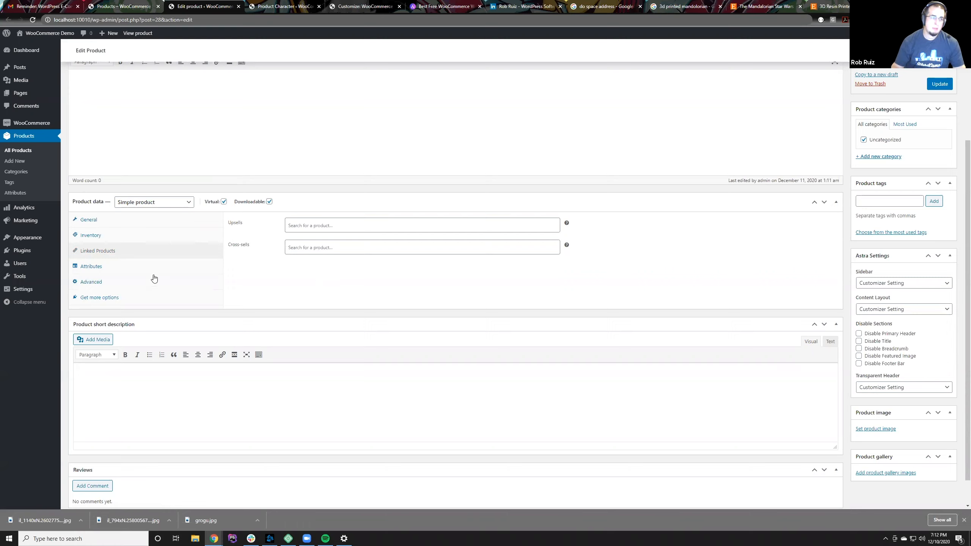
click(302, 225)
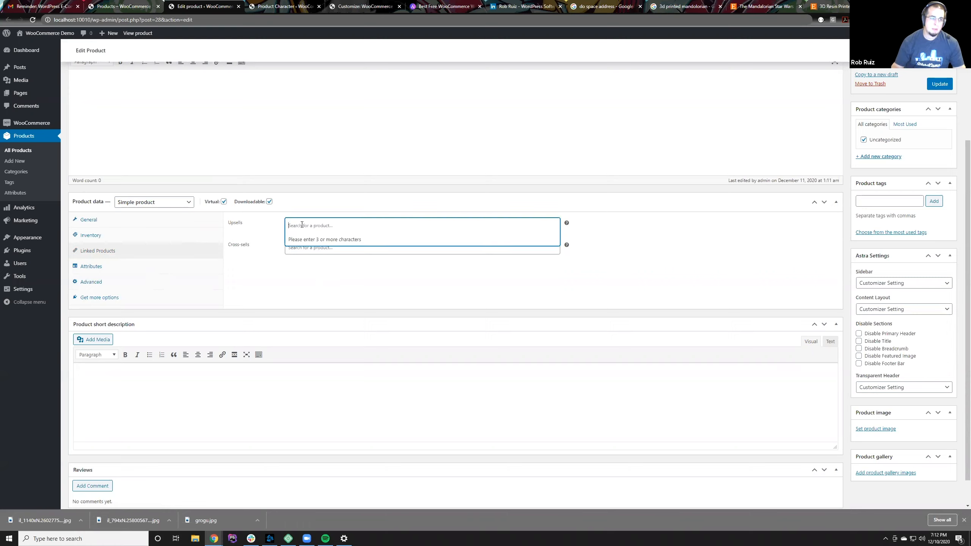
click(232, 246)
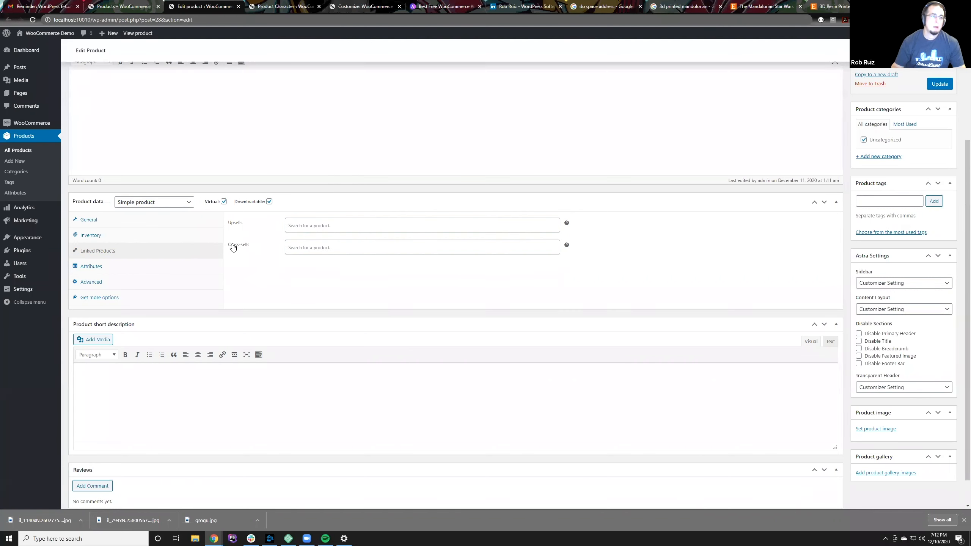
Step: Set Virtual Example's sale price to $3.00 and open the sale date schedule
click(118, 227)
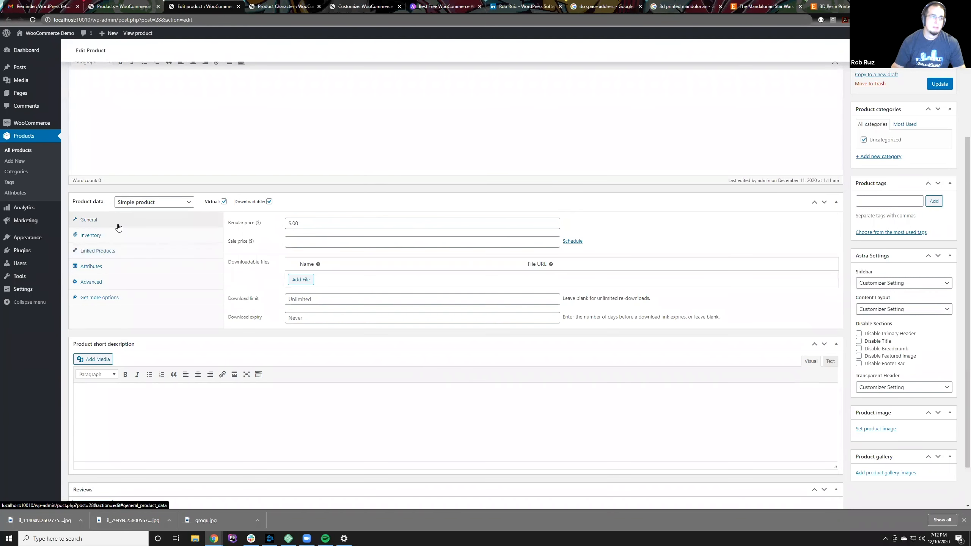
click(304, 241)
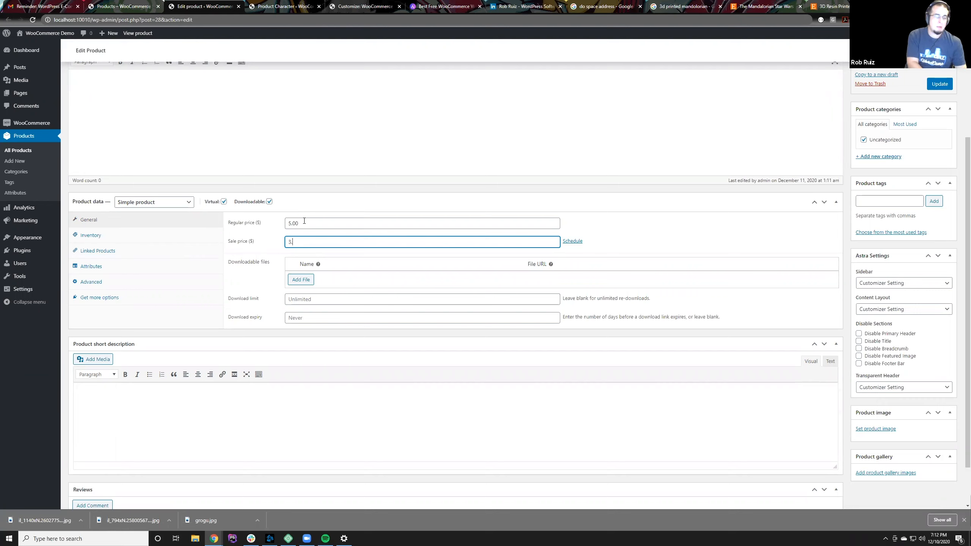
text(3.o0)
key(BackSpace)
key(BackSpace)
text(00)
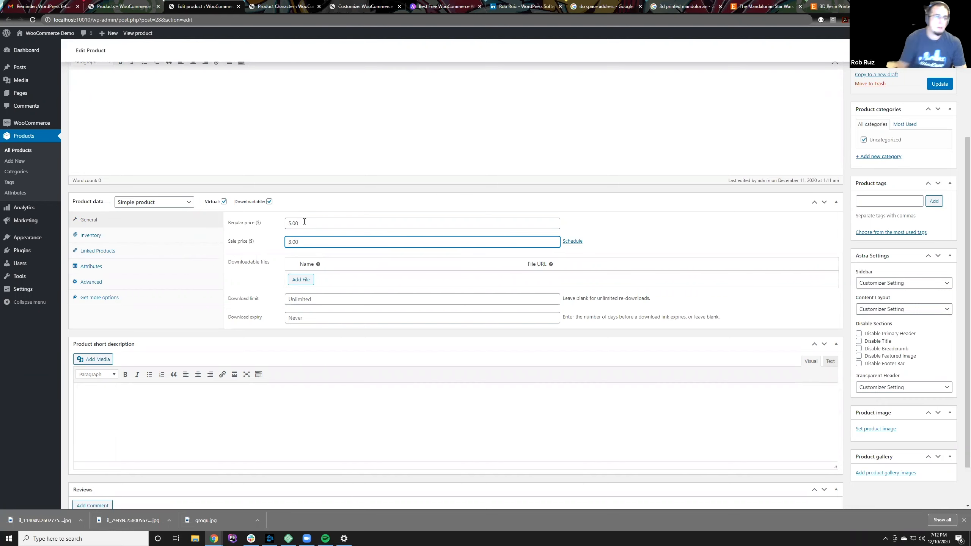
click(572, 241)
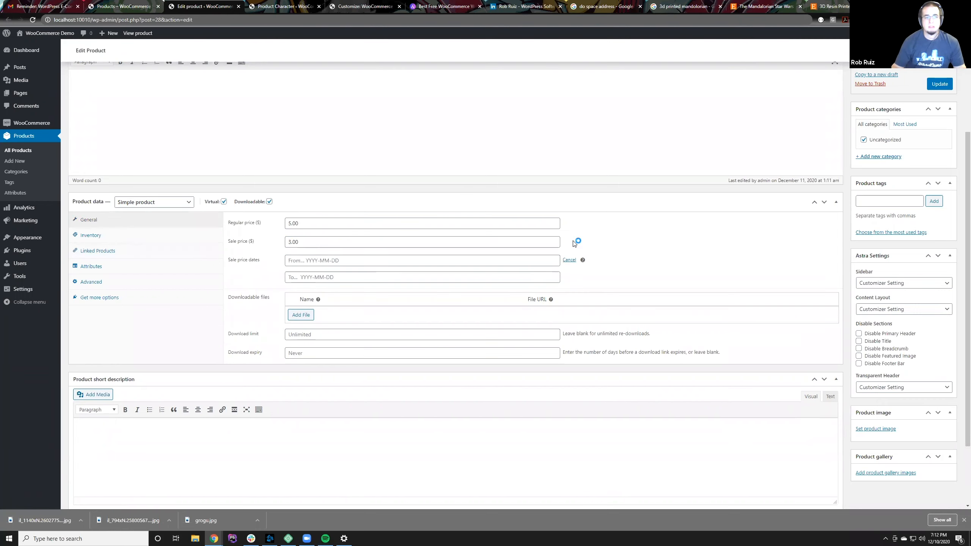
Step: Schedule Virtual Example's sale price from 2020-12-17 to 2020-12-19 and update the product
click(397, 260)
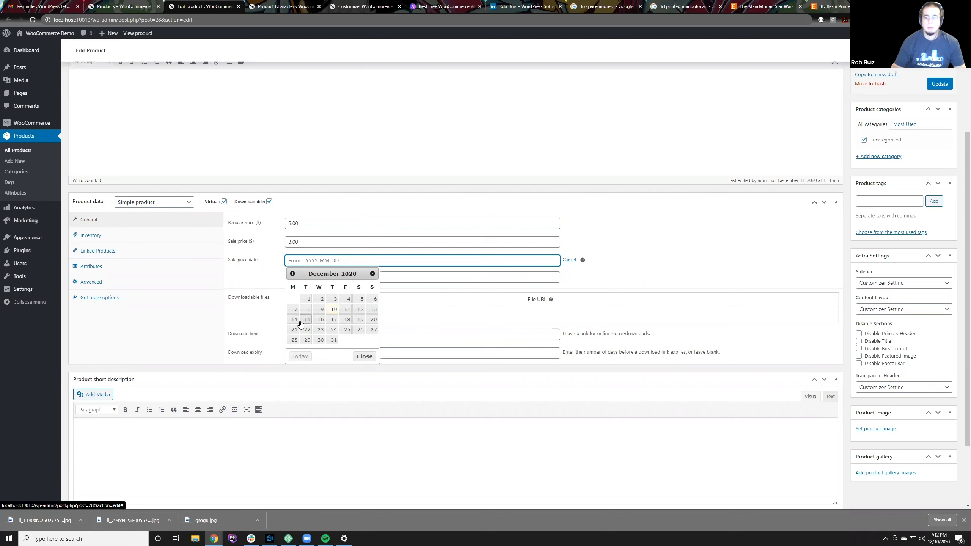
click(333, 320)
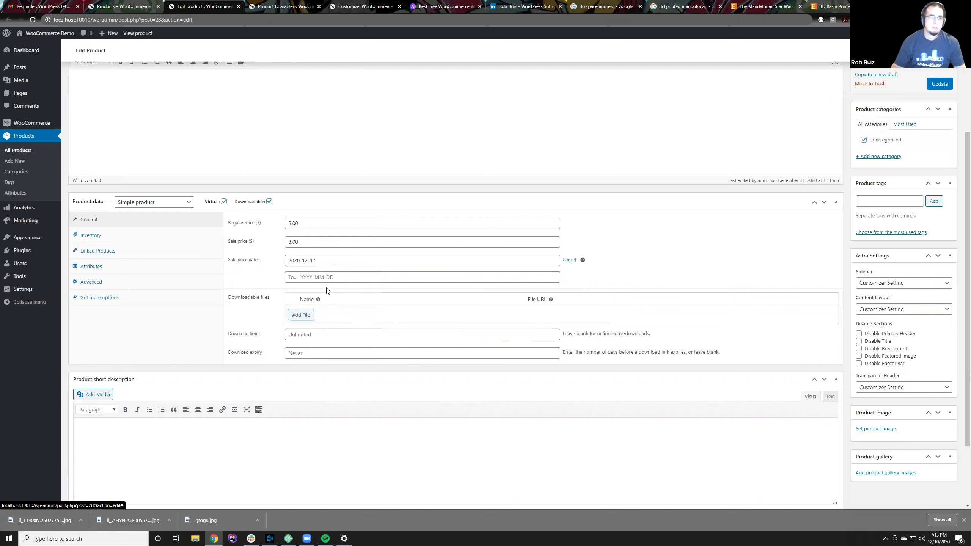
click(329, 276)
click(360, 336)
click(343, 242)
key(ctrl+a)
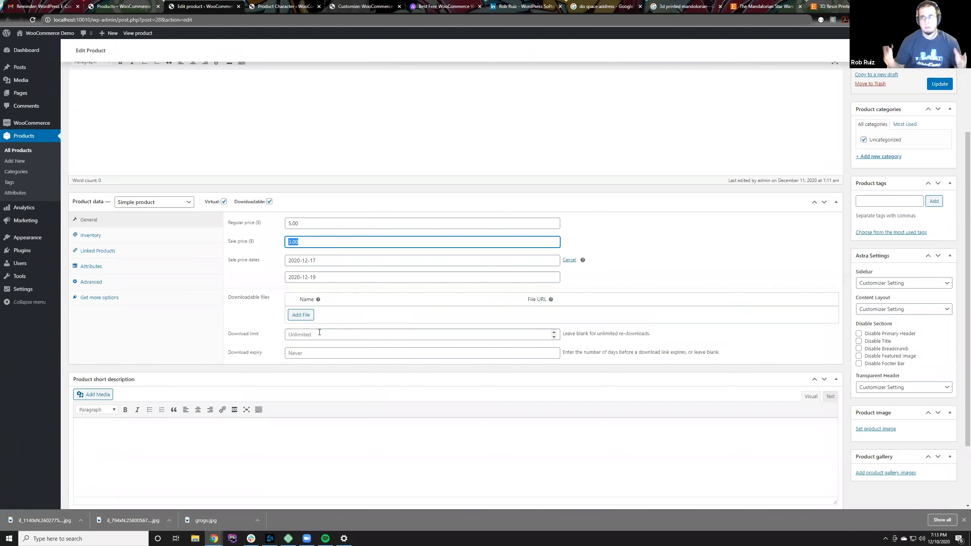
click(271, 313)
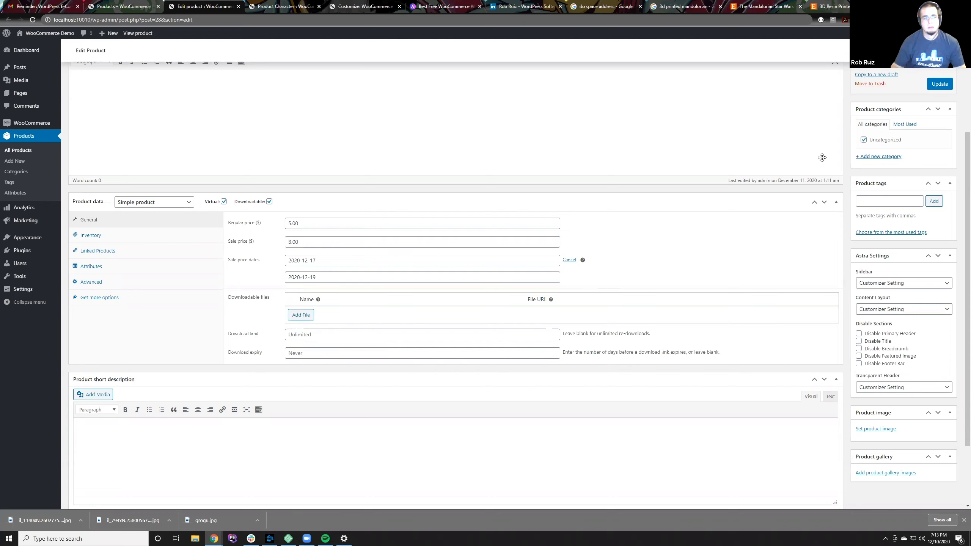
click(935, 85)
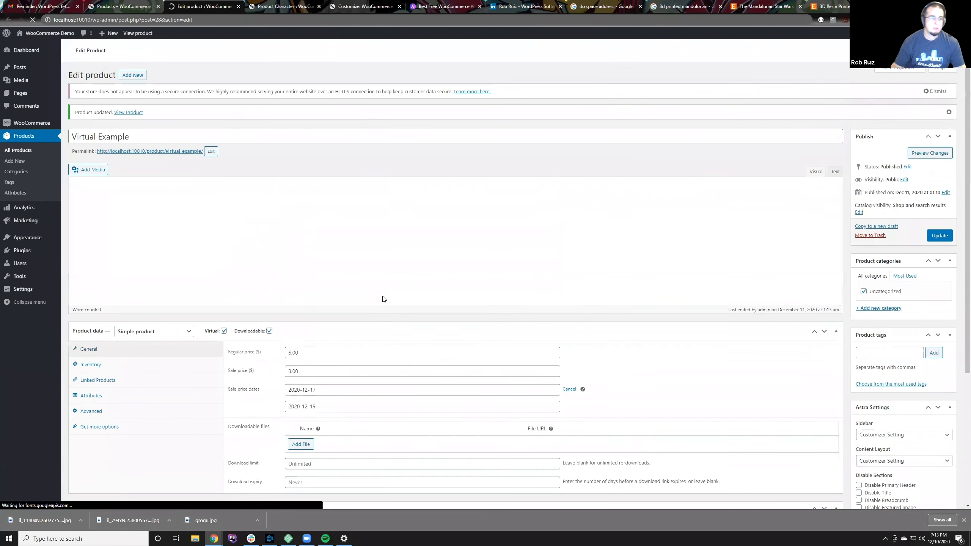
Step: Examine Virtual Example's stock status choices and the stock quantity, backorder and low stock threshold settings offered by product-level stock management
scroll(384, 299, down, 3)
click(115, 276)
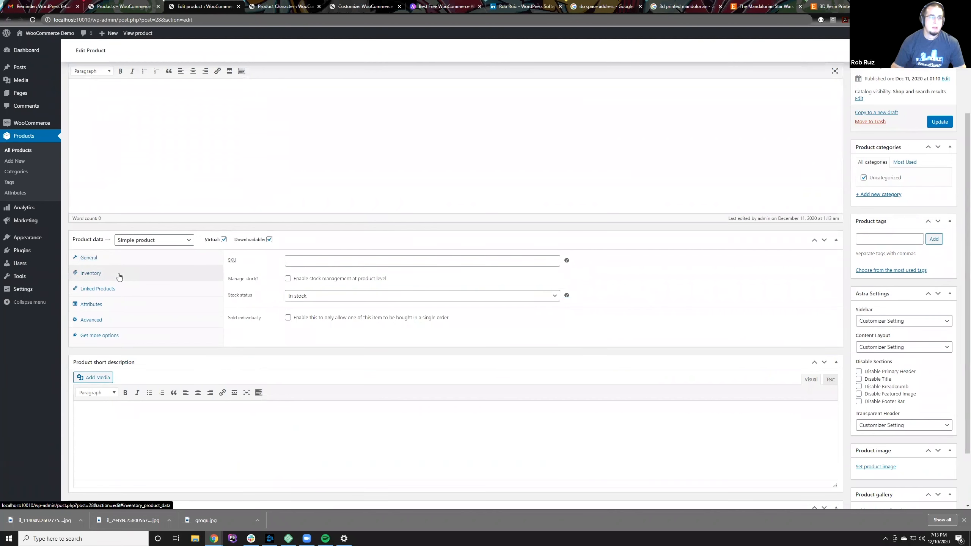
click(334, 297)
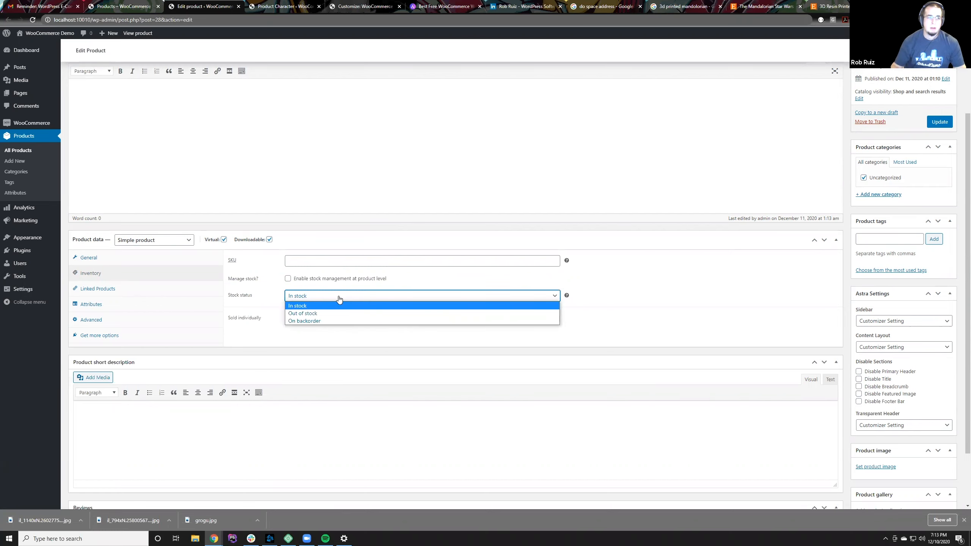
click(339, 298)
click(287, 278)
click(298, 299)
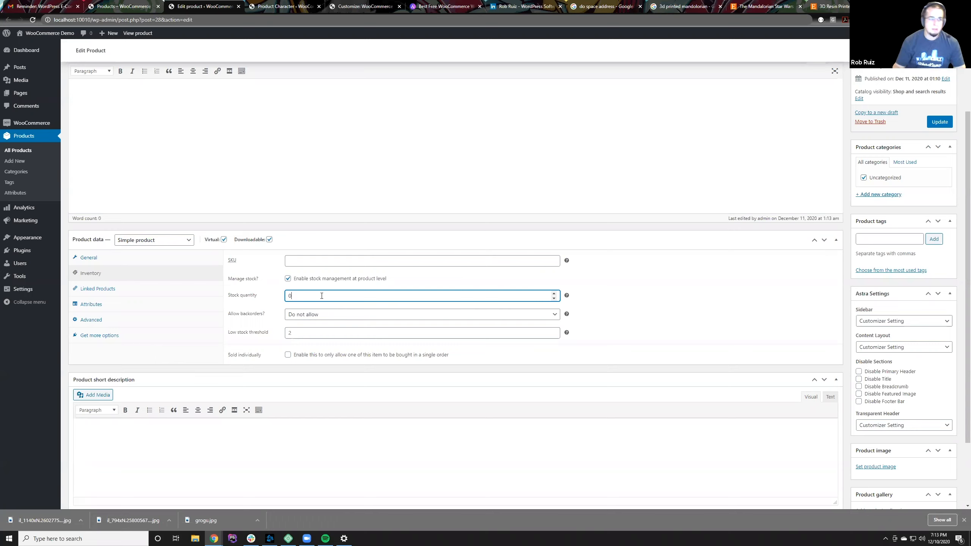
click(251, 306)
click(279, 336)
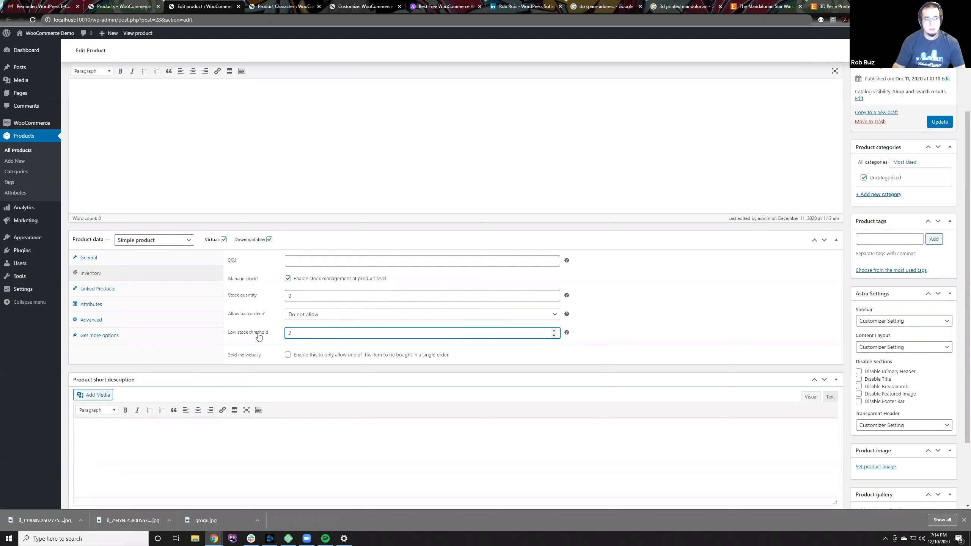
right_click(314, 333)
click(301, 332)
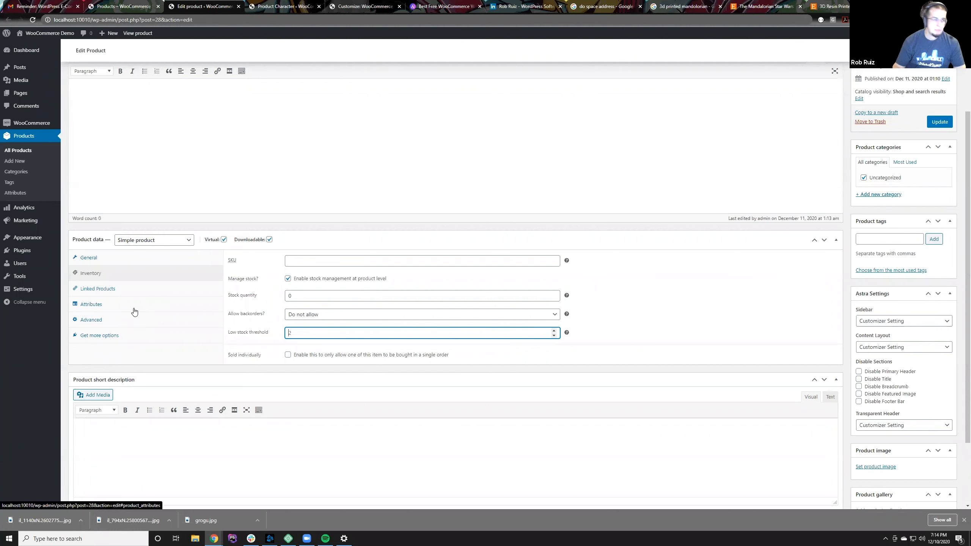
Step: View the recommended extensions for Virtual Example and look over the rest of its edit page
click(99, 336)
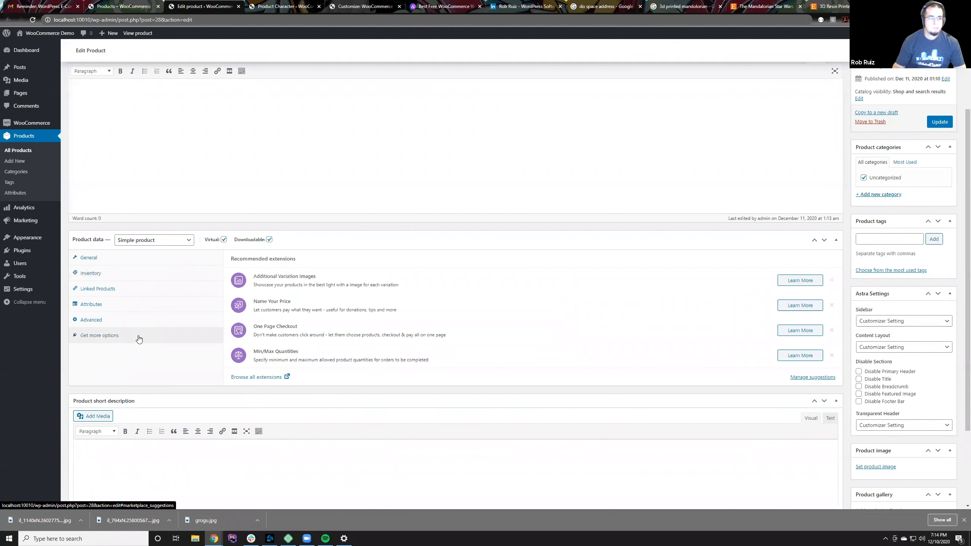
scroll(193, 322, up, 3)
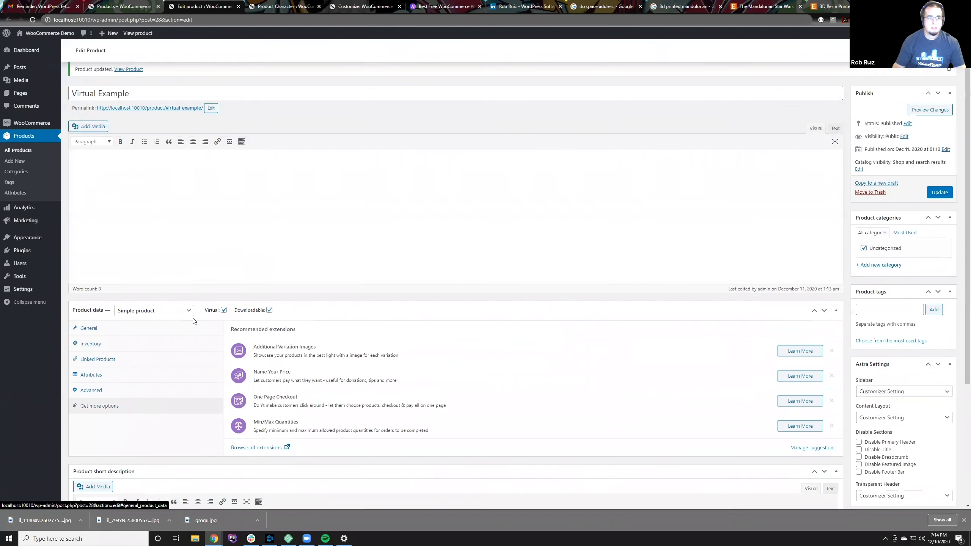
scroll(199, 327, down, 6)
scroll(199, 326, up, 5)
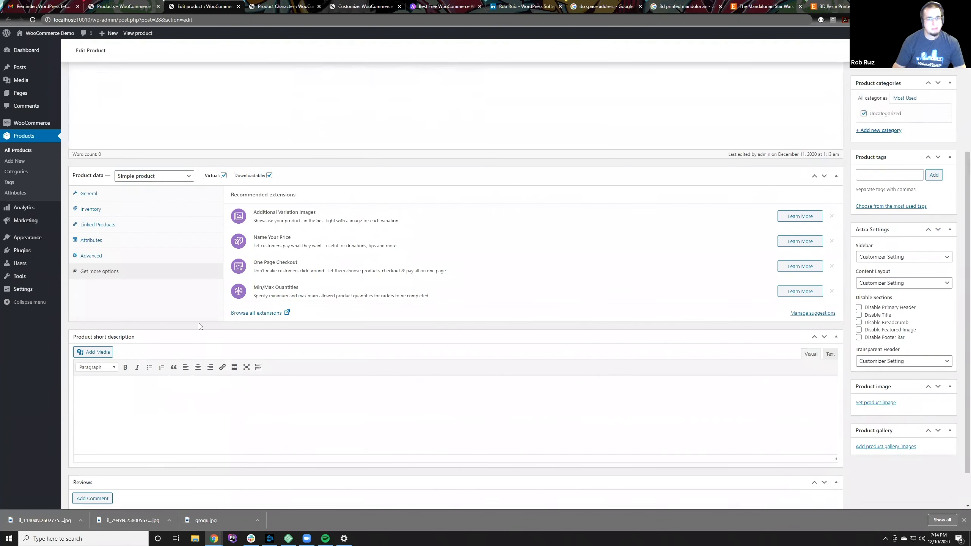
scroll(736, 279, down, 3)
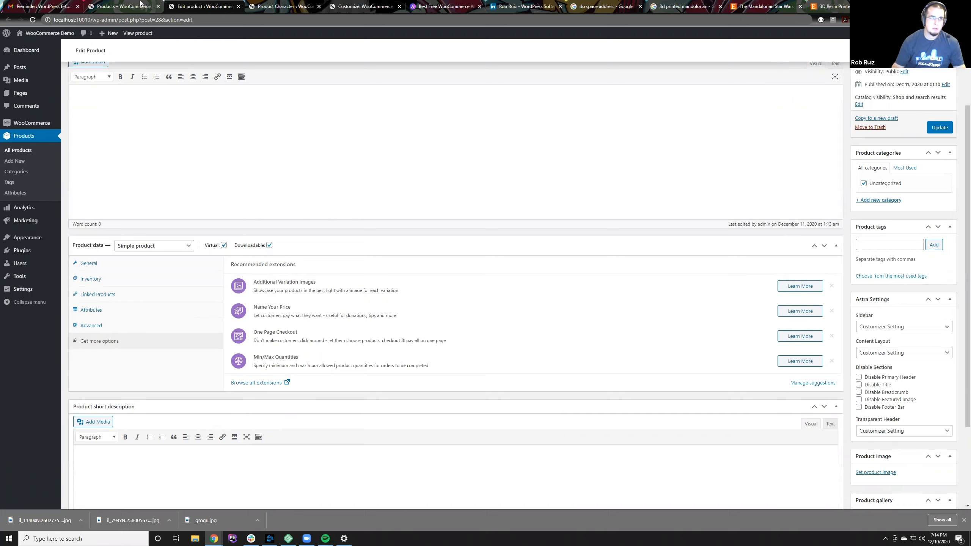
Step: Leave the product without saving, open the Home page for editing and insert a Shortcode block
click(26, 95)
click(522, 64)
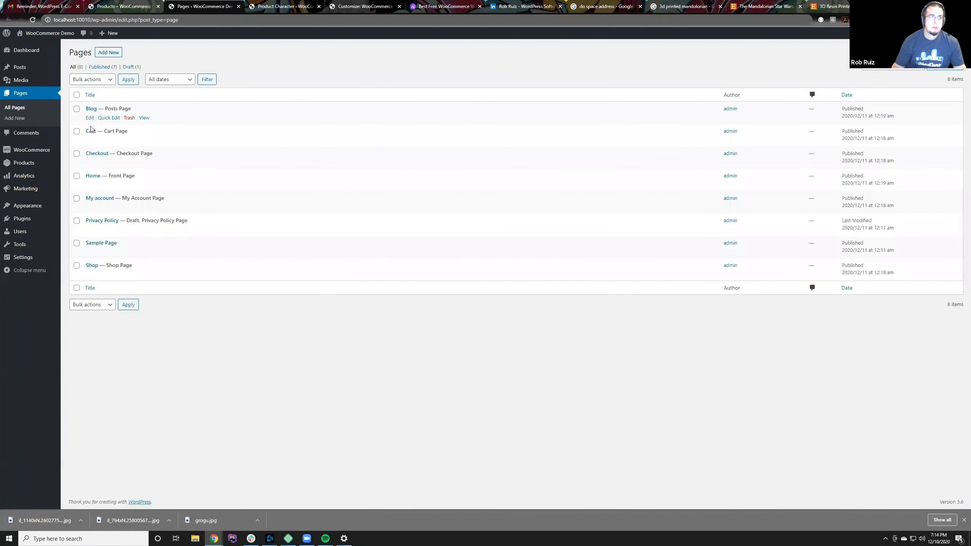
click(100, 175)
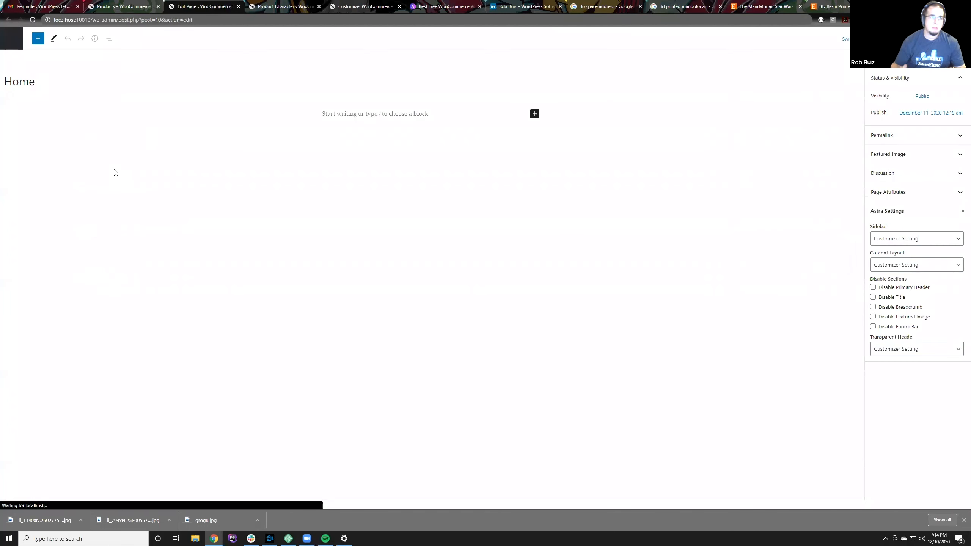
click(534, 114)
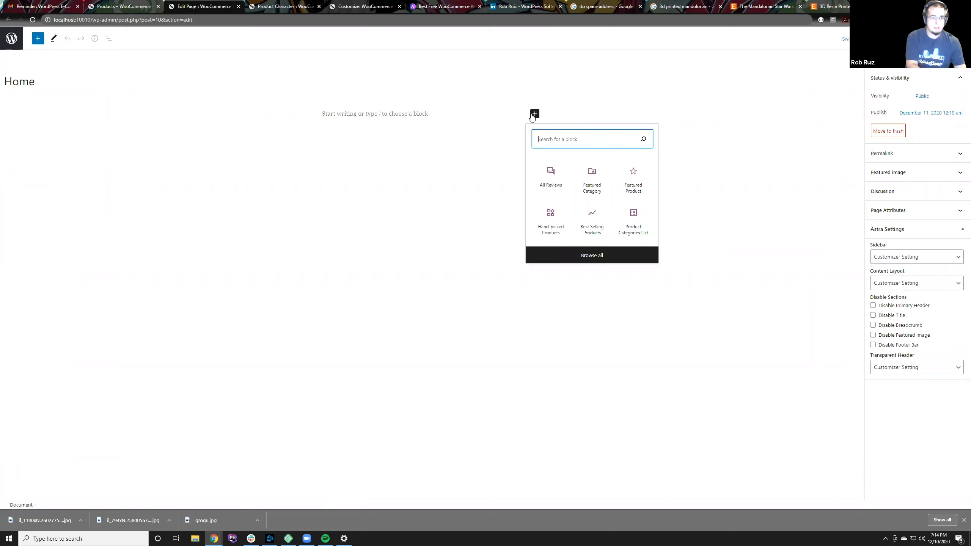
text(short)
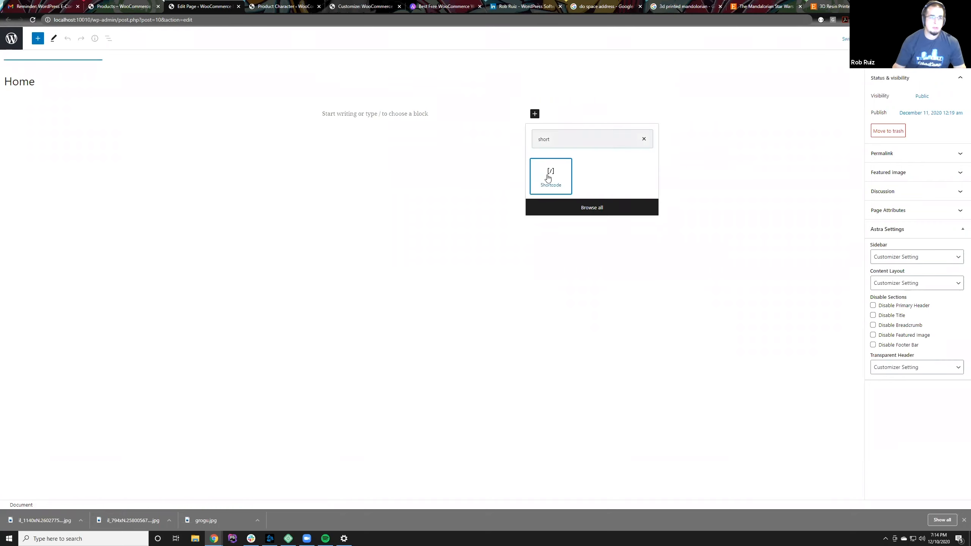
click(548, 178)
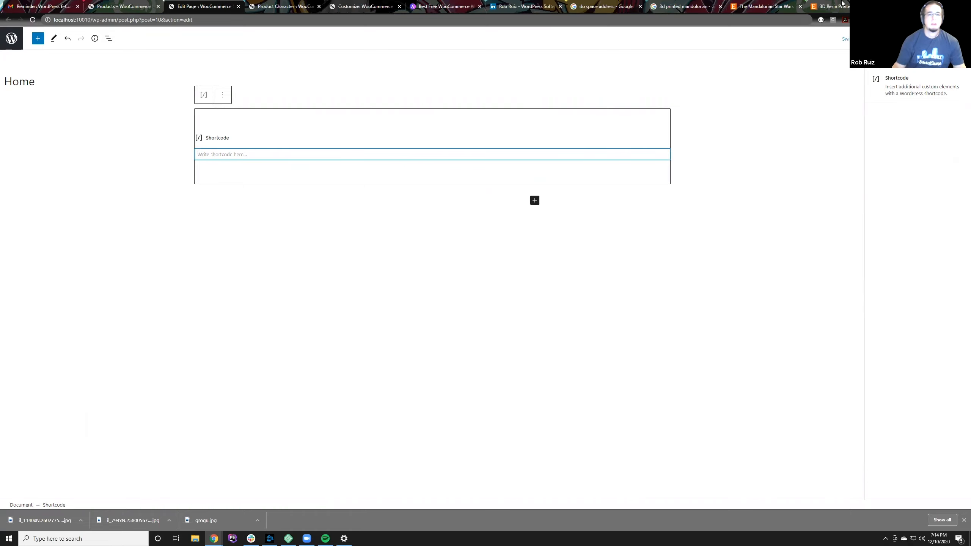
Step: Search the web for "woocommerce shortcodes" in a new browser tab and open the WooCommerce documentation on included shortcodes
key(ctrl+t)
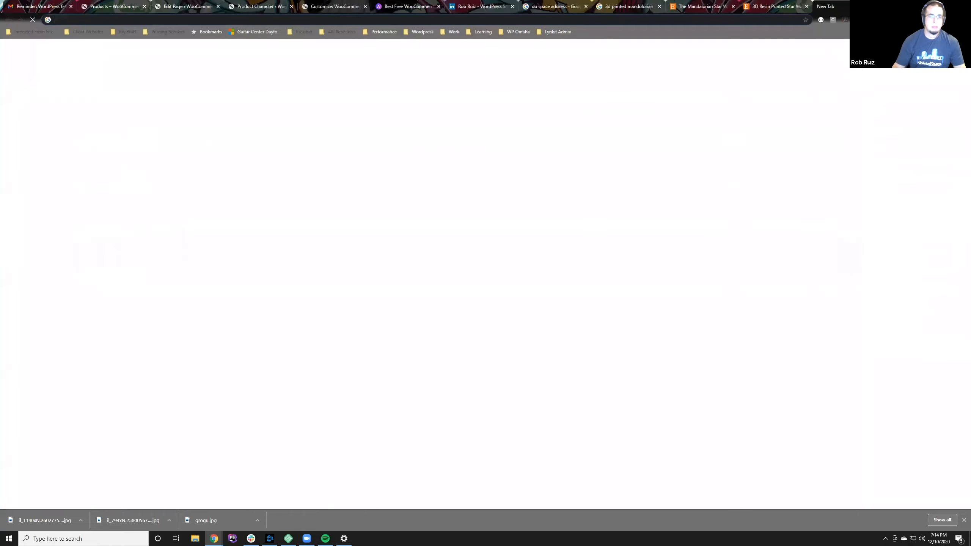
text(woocommerce shortcodes)
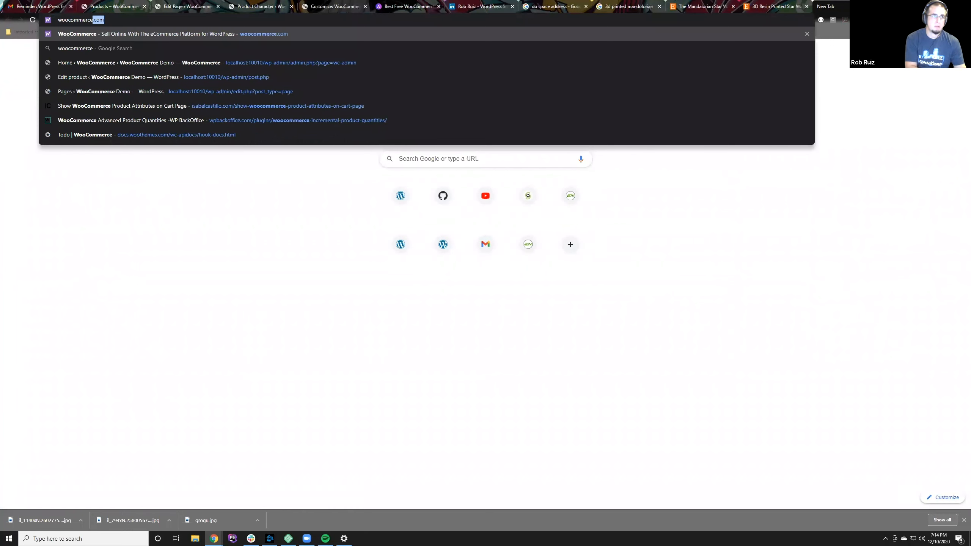
key(Return)
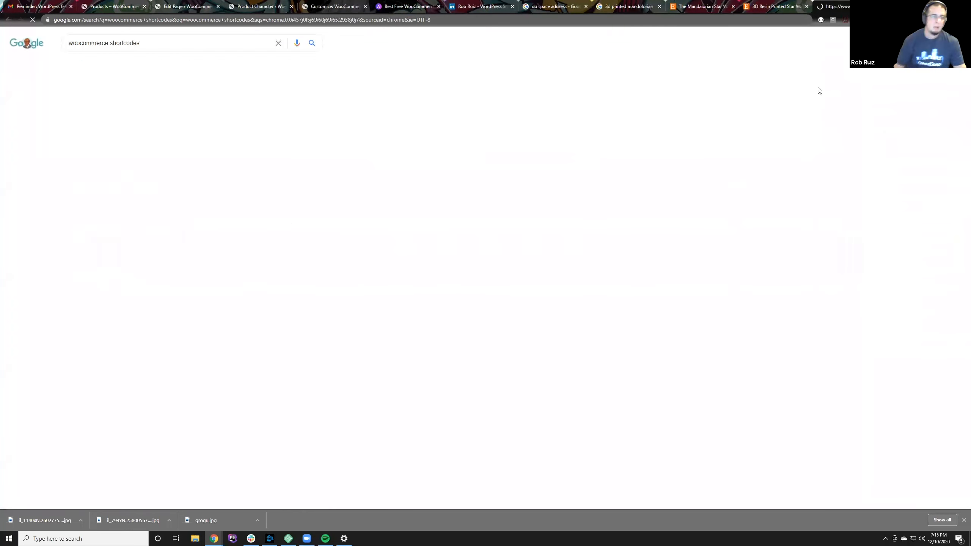
click(141, 116)
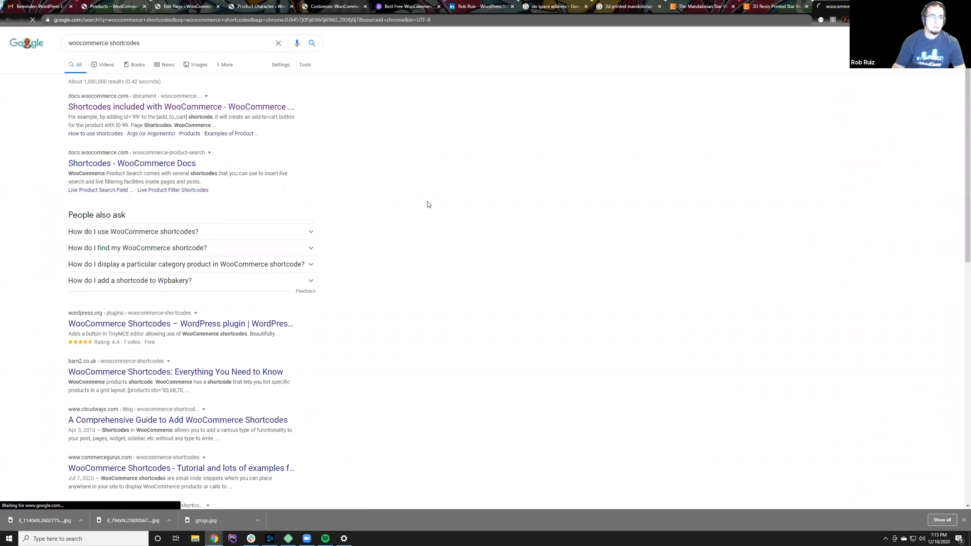
Step: Examine the documentation's page shortcodes and product scenarios, and read which older shortcodes the products shortcode replaces, such as featured, sale and top-rated products
scroll(435, 277, down, 1)
scroll(435, 277, down, 14)
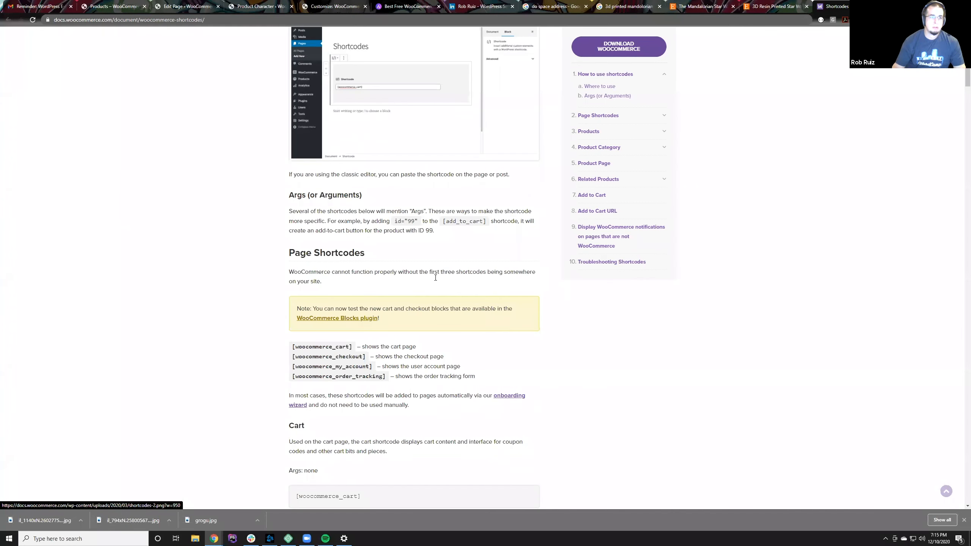
scroll(437, 275, down, 20)
scroll(448, 263, down, 20)
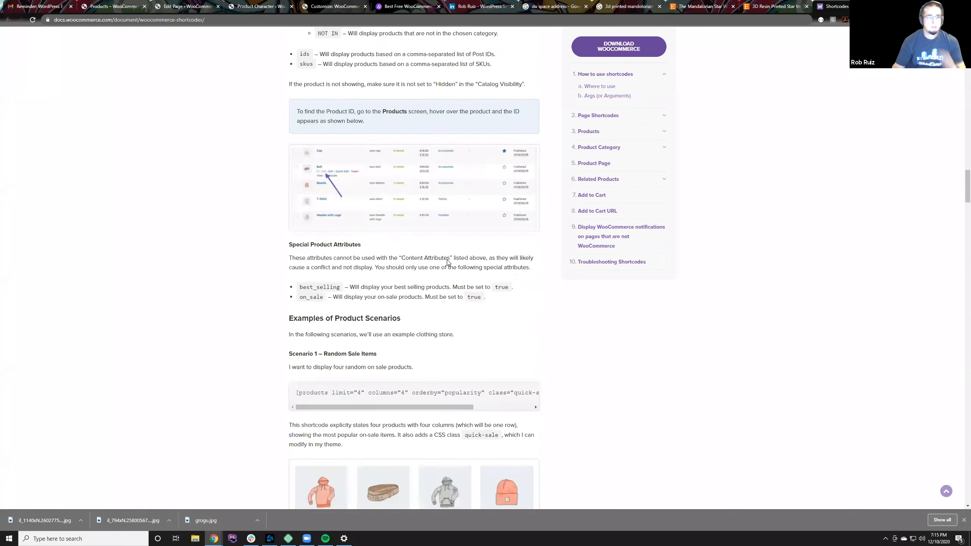
scroll(448, 263, up, 3)
scroll(448, 263, up, 12)
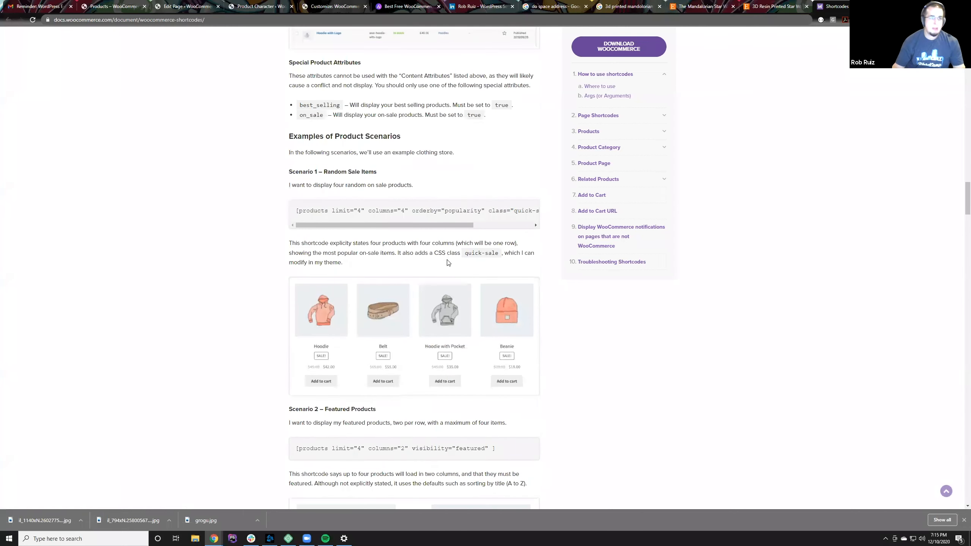
scroll(447, 260, up, 10)
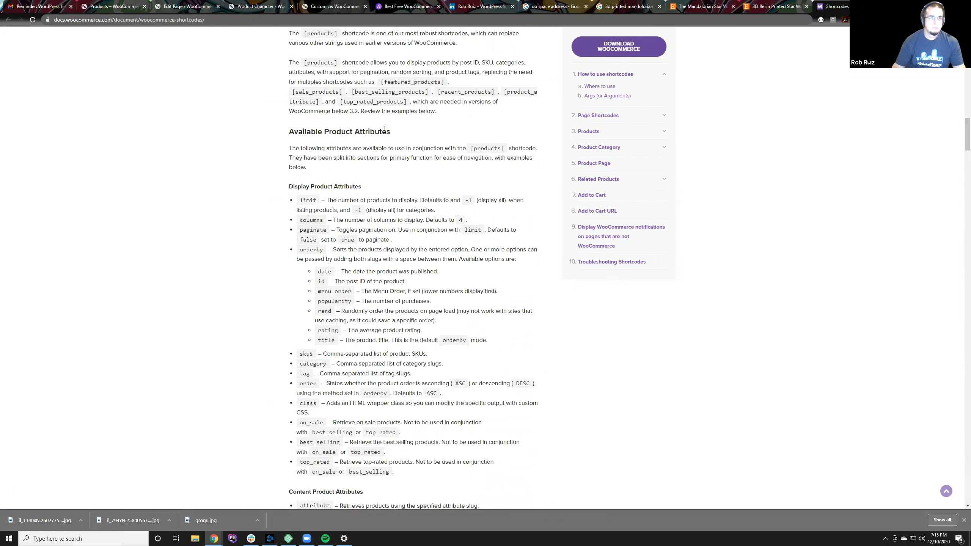
drag(304, 64, 338, 66)
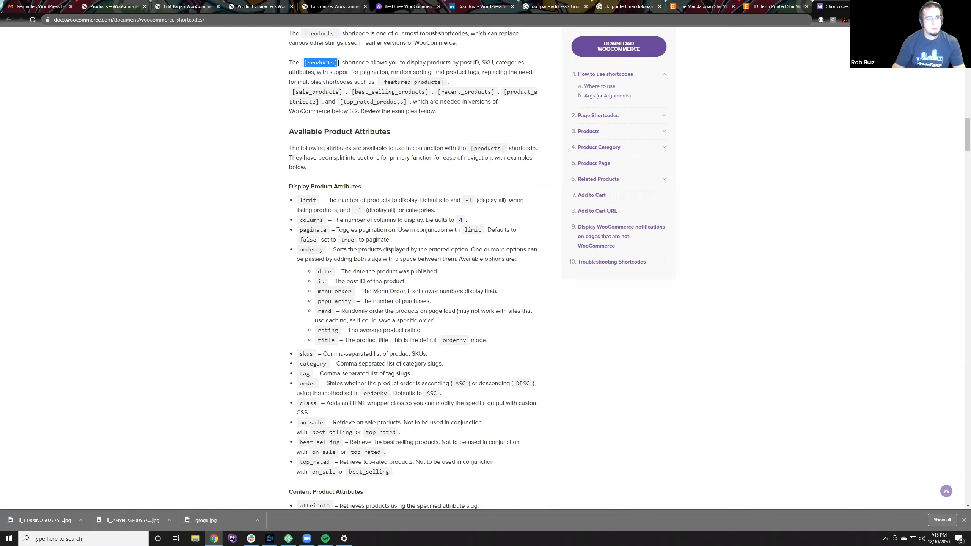
drag(380, 82, 447, 85)
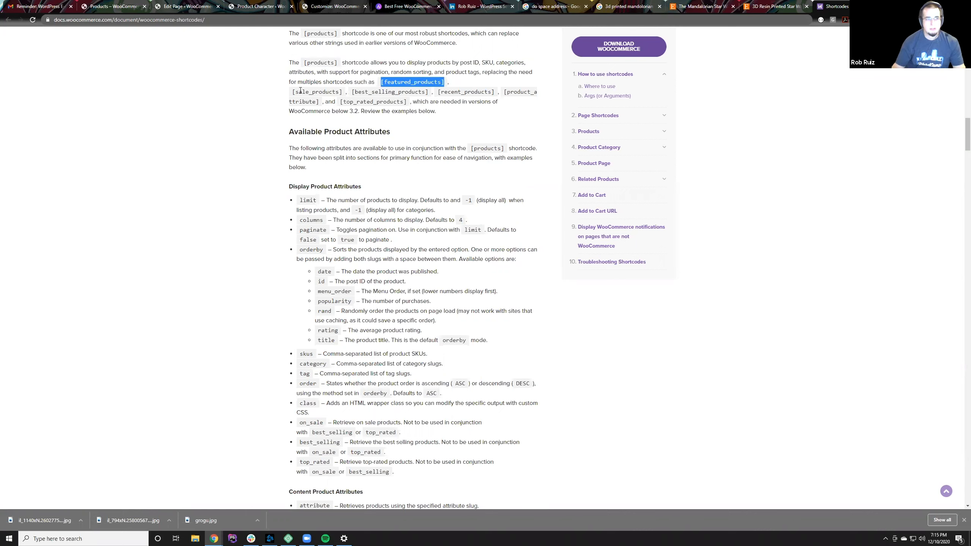
drag(293, 94, 429, 96)
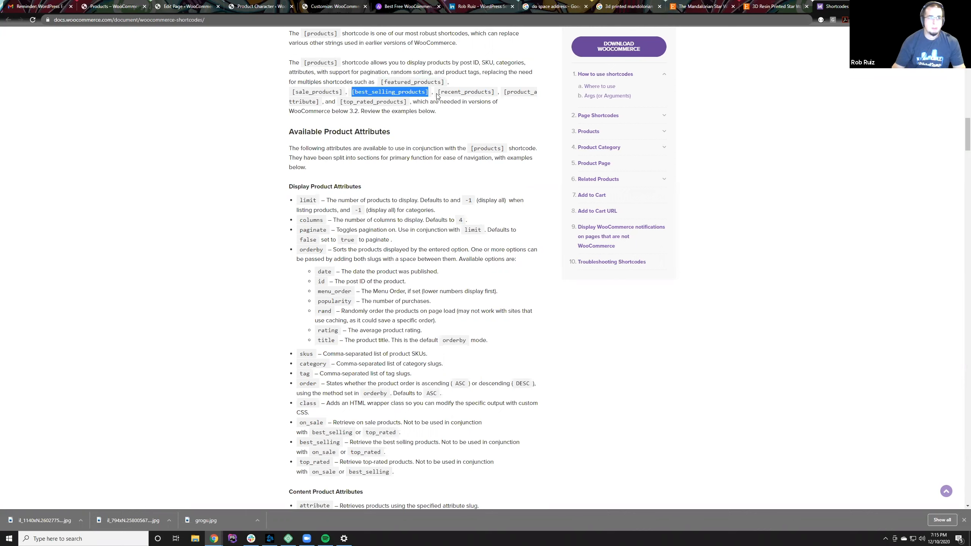
drag(437, 94, 338, 103)
click(320, 104)
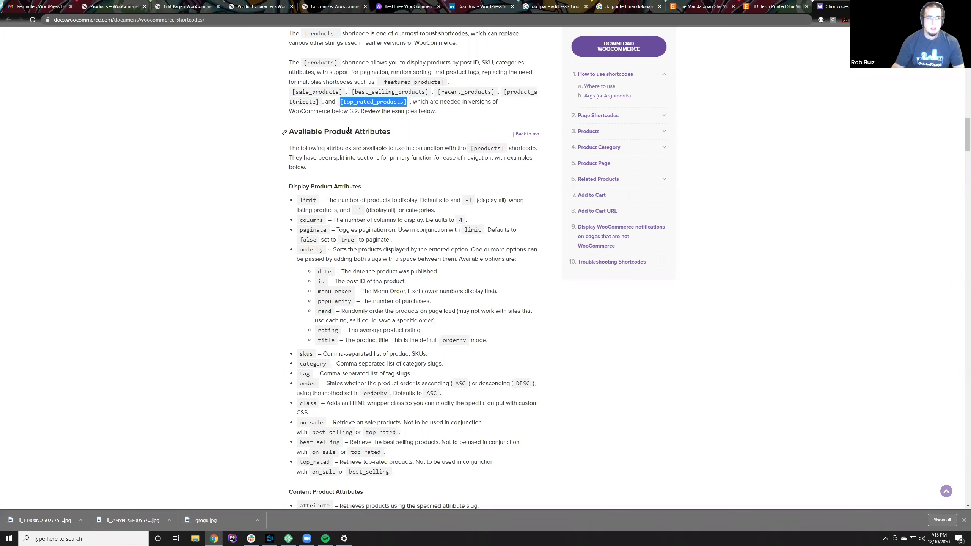
Step: Copy the Scenario 1 shortcode [products limit="4" columns="4" orderby="popularity" class="quick-sale" on_sale="true" ] into the Home page's Shortcode block
scroll(361, 300, down, 10)
scroll(361, 300, down, 8)
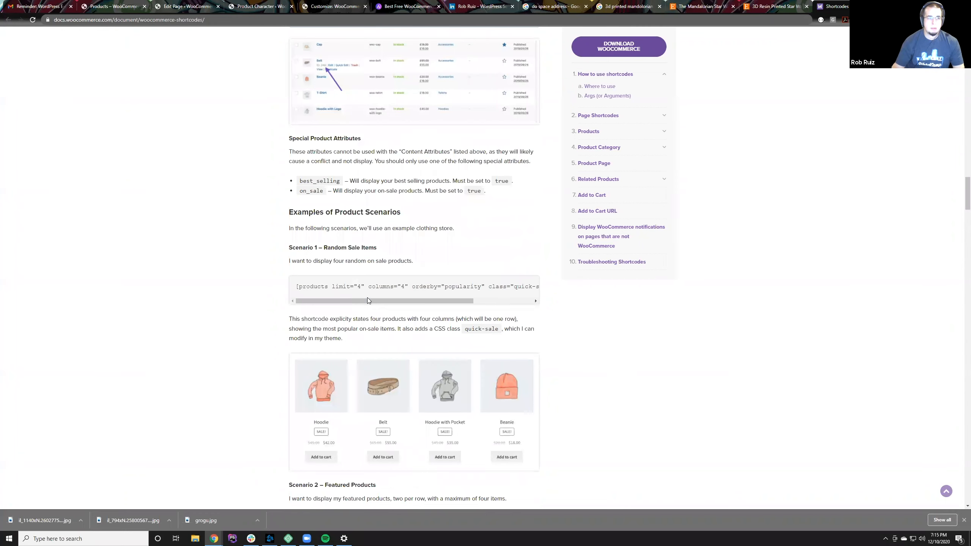
click(363, 296)
drag(297, 287, 641, 288)
key(ctrl+c)
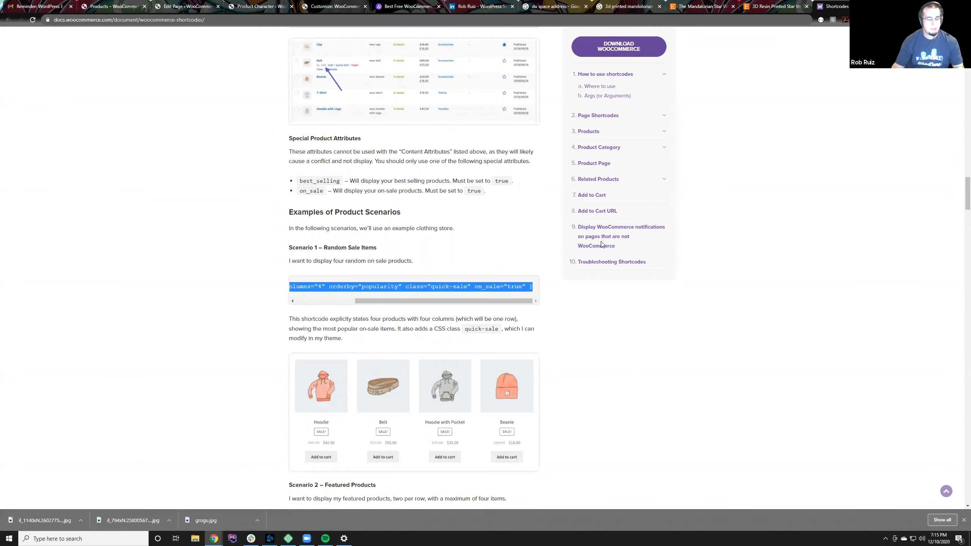
click(126, 5)
click(174, 4)
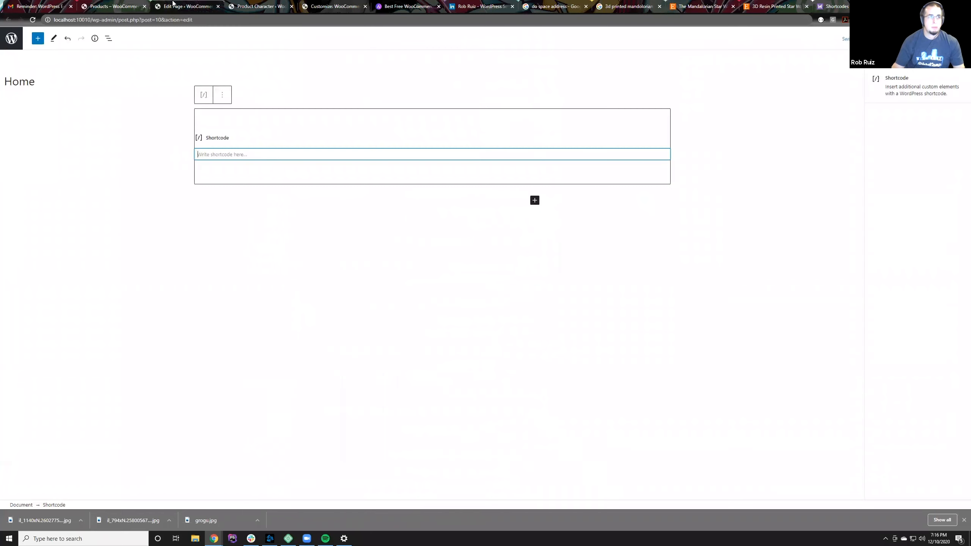
key(ctrl+v)
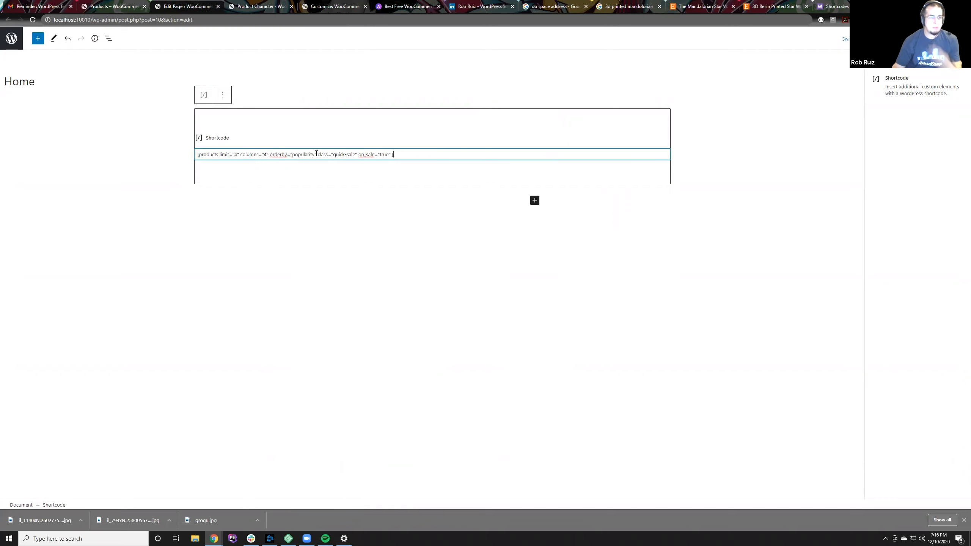
Step: Update the Home page with the products shortcode and open the store's live Home page
click(922, 38)
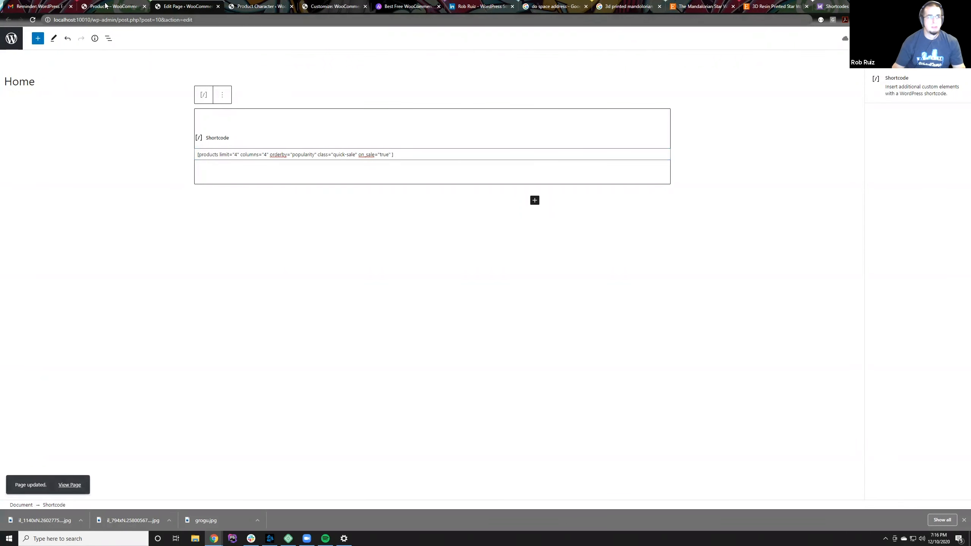
click(111, 6)
click(57, 6)
click(92, 3)
scroll(254, 140, up, 3)
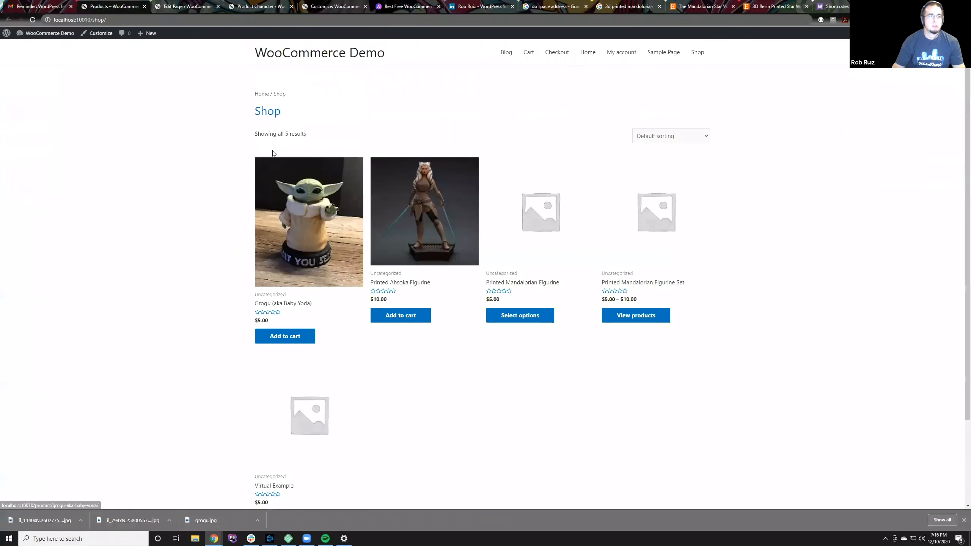
click(320, 62)
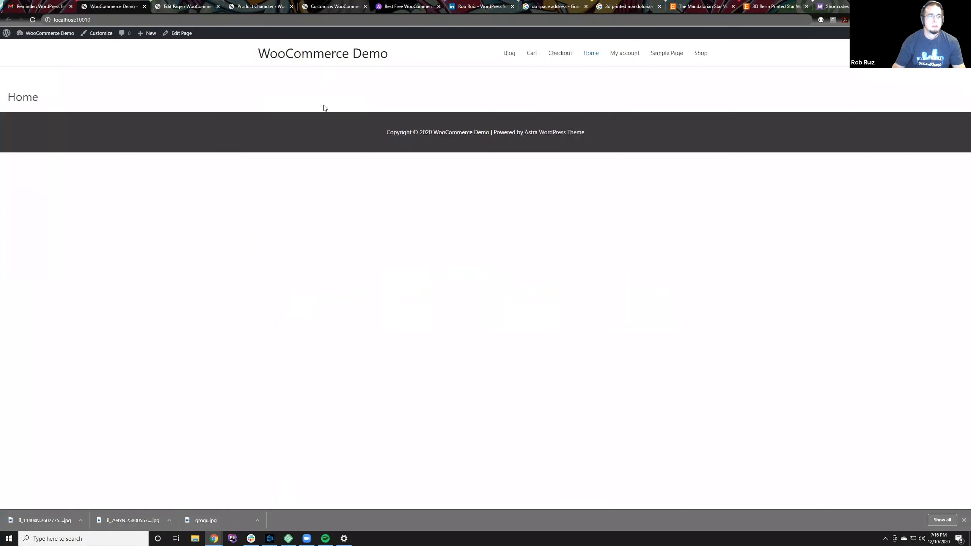
Step: Recheck the saved shortcode in the page editor and reload the live Home page to look for the products
click(201, 5)
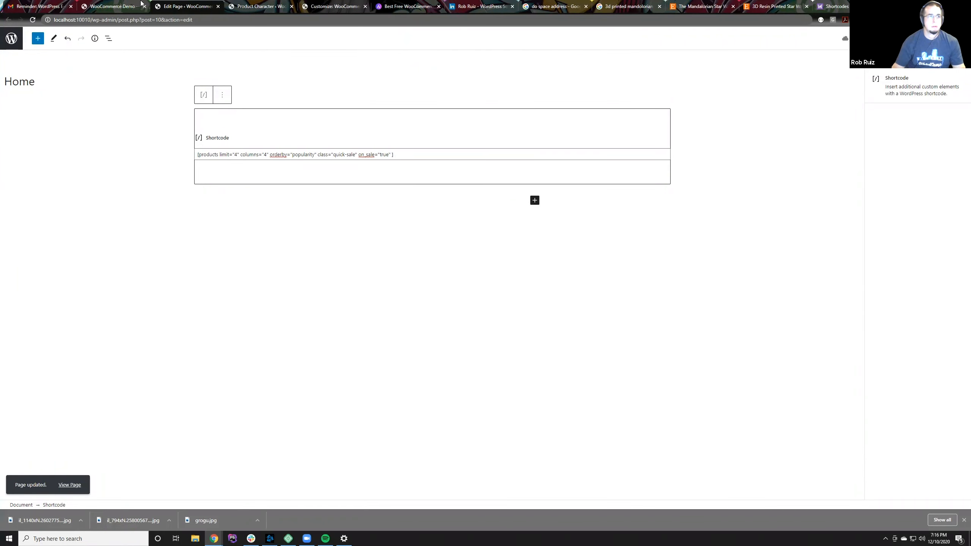
click(141, 4)
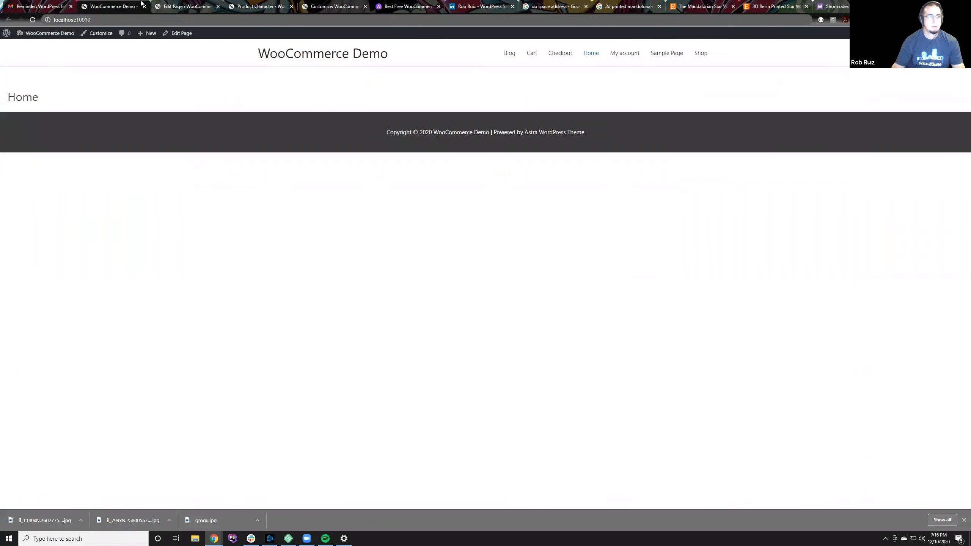
click(166, 4)
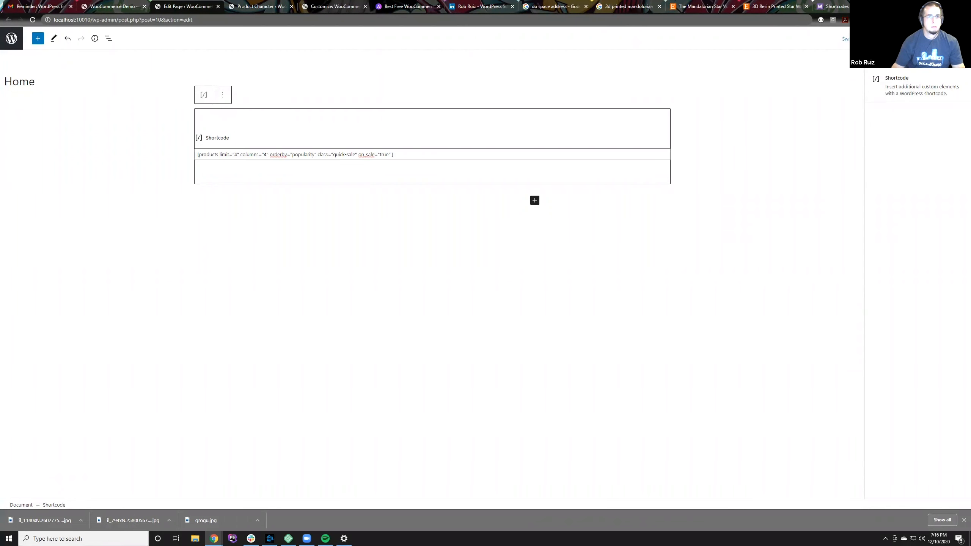
click(119, 6)
key(F5)
click(176, 4)
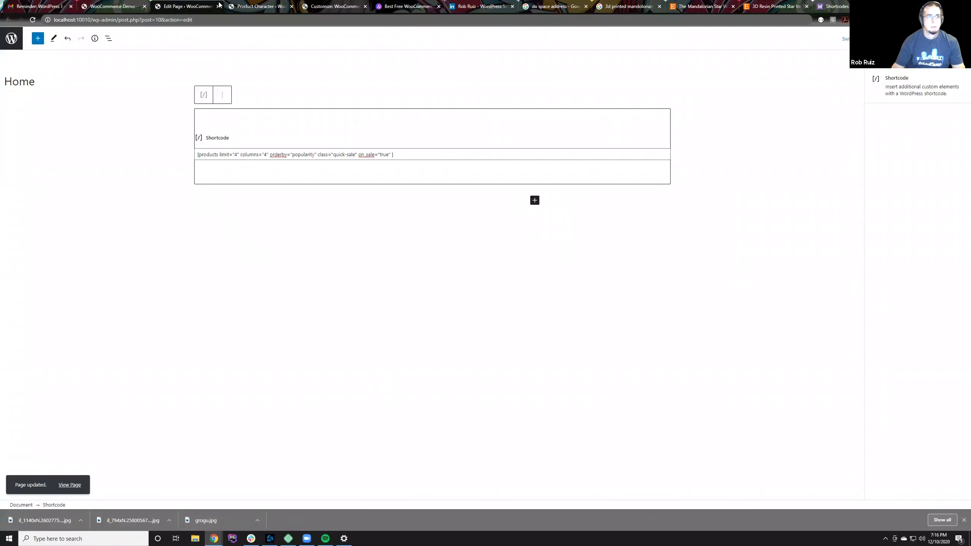
click(131, 5)
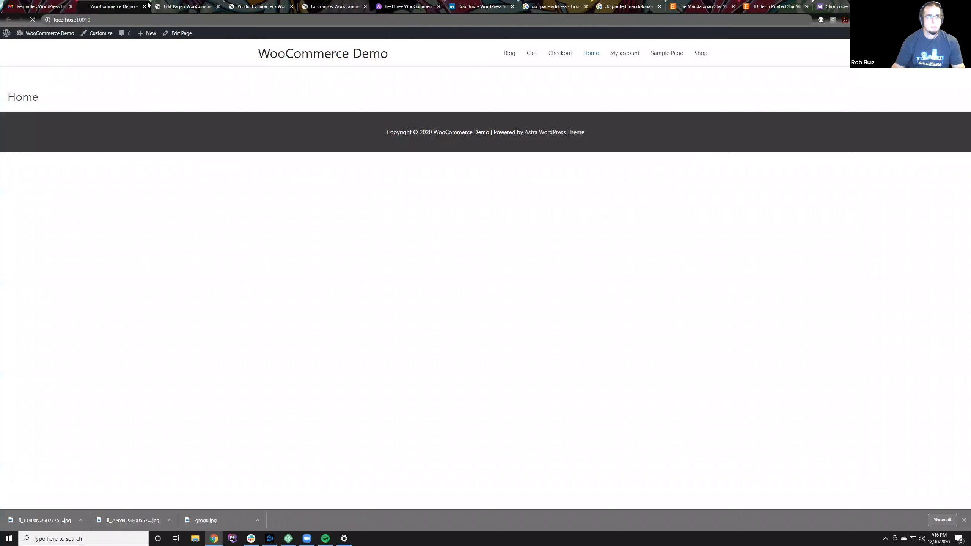
click(184, 5)
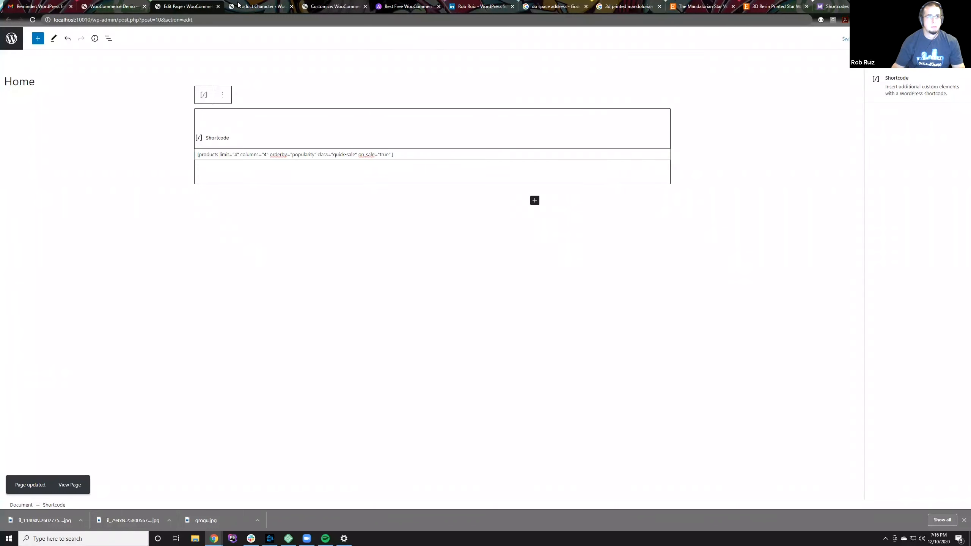
Step: Inspect the live Home page with the browser's developer tools, check the console for errors and close the tools
click(142, 4)
right_click(157, 120)
click(182, 241)
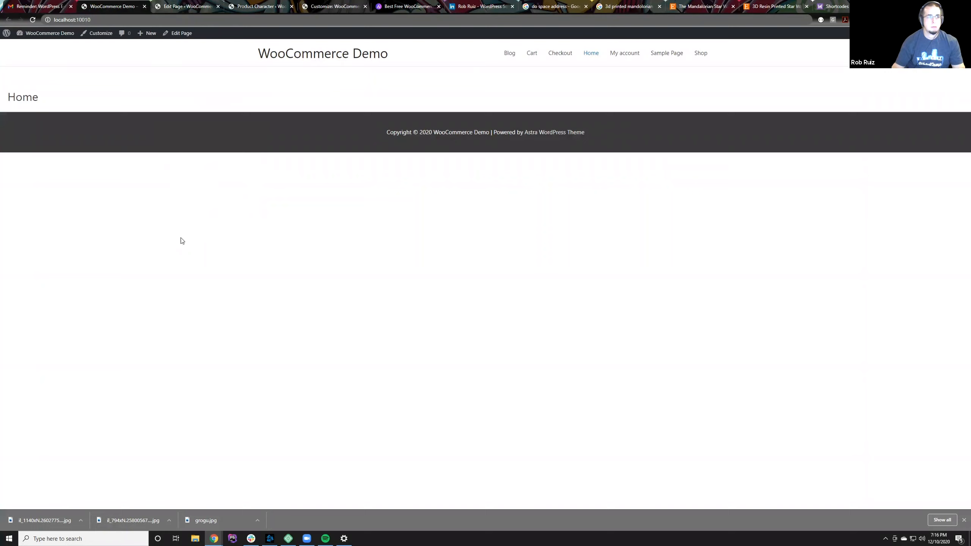
click(132, 329)
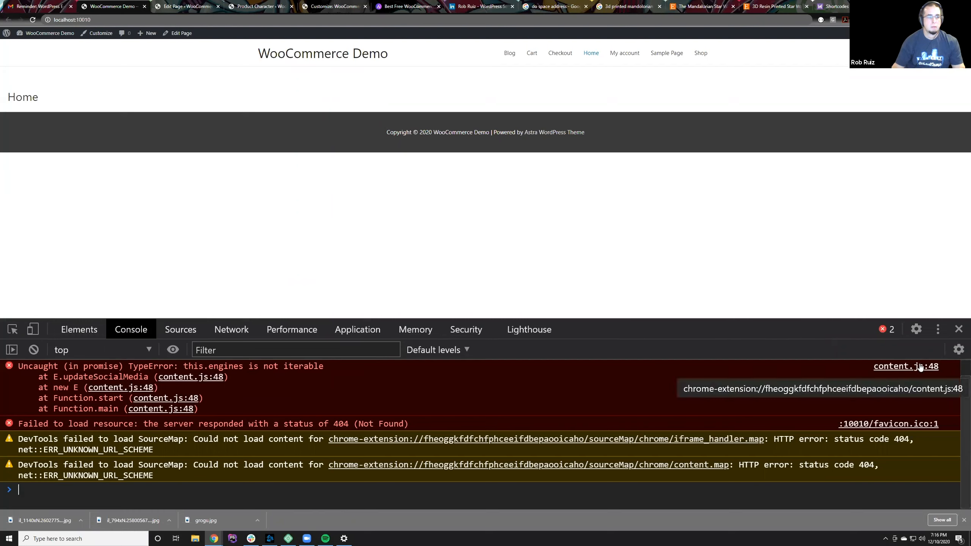
click(959, 329)
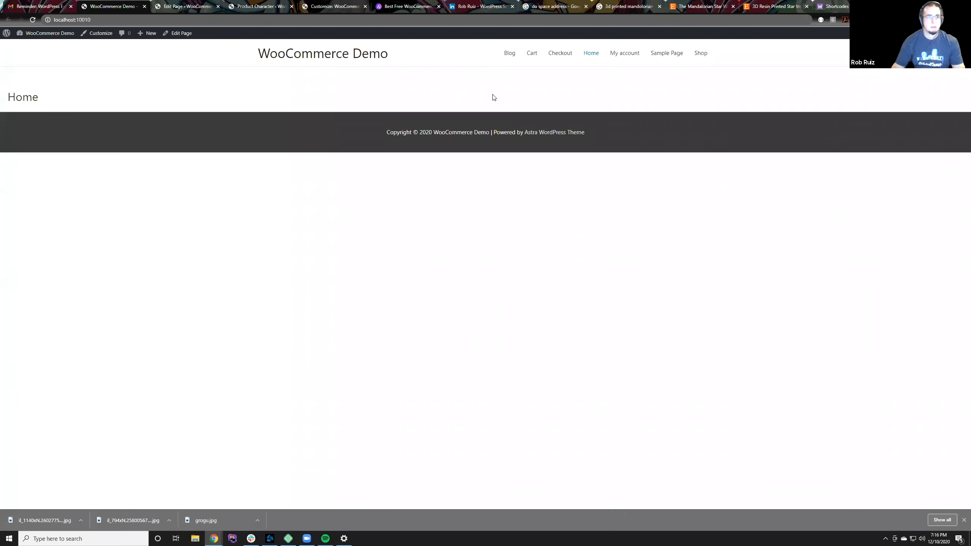
Step: Add a paragraph reading "This is our home page test test" below the Shortcode block and update the page
click(164, 3)
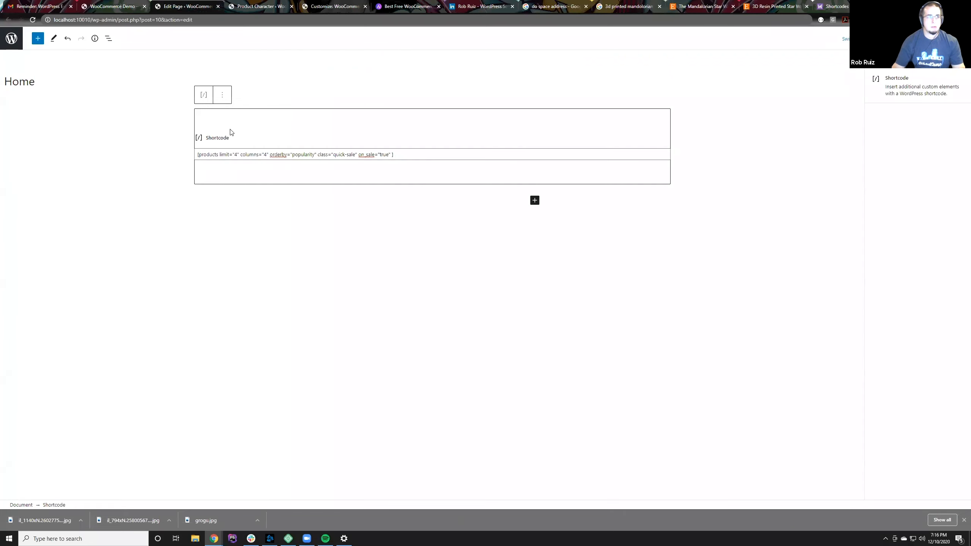
click(509, 208)
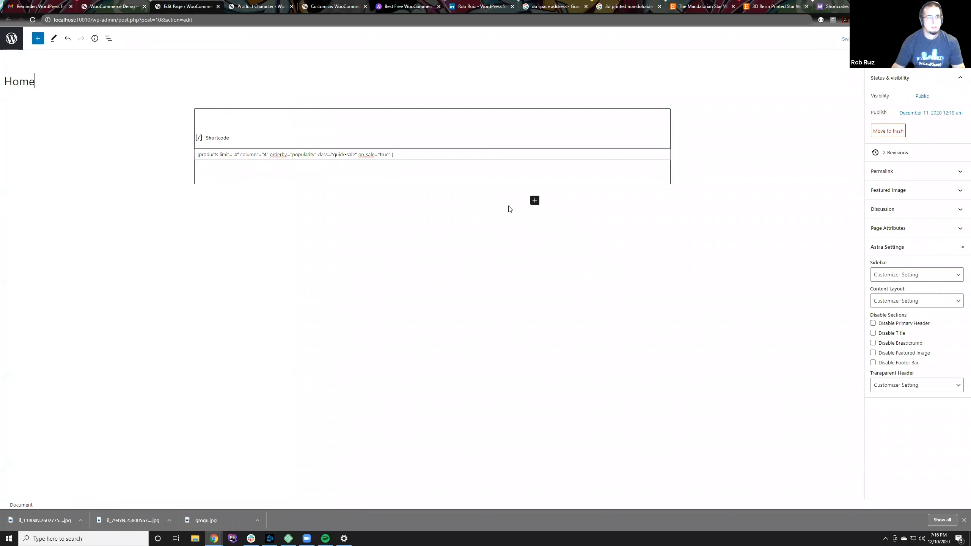
click(534, 200)
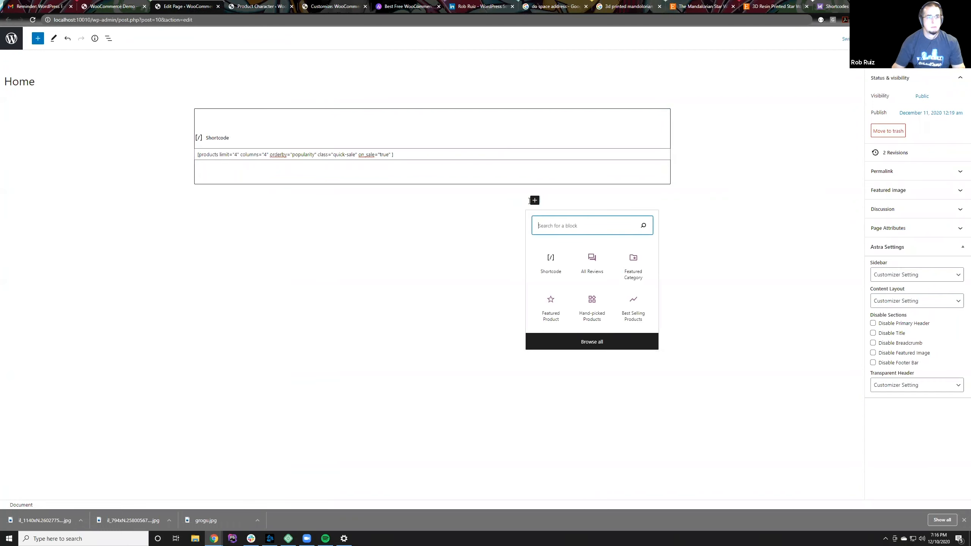
click(517, 201)
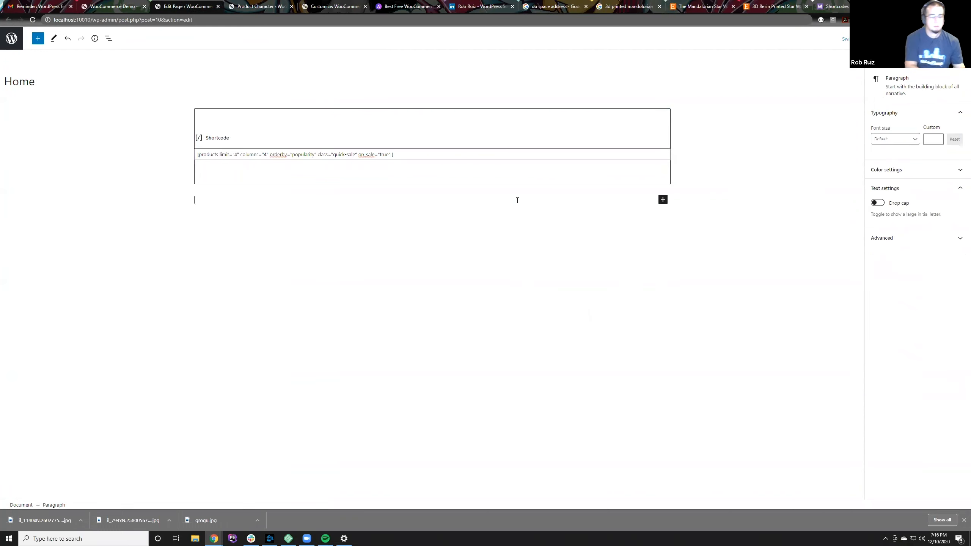
text(This is our home page tes)
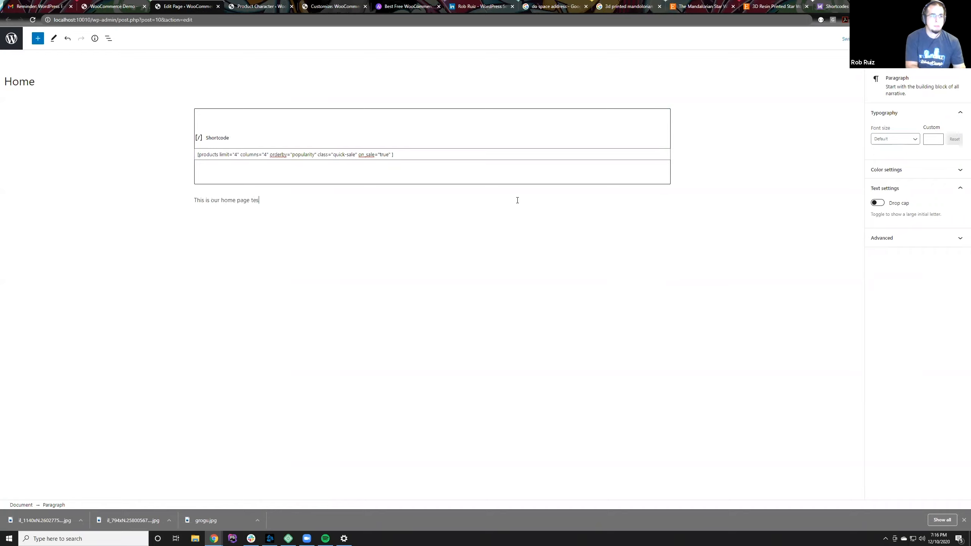
text(t test)
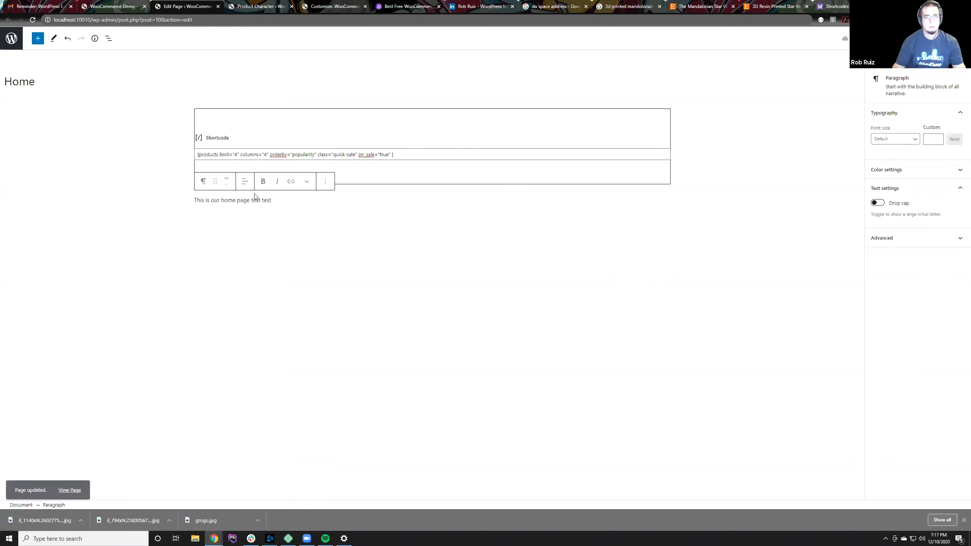
Step: Move the test paragraph above the Shortcode block, update the page and reload the live Home page
click(227, 180)
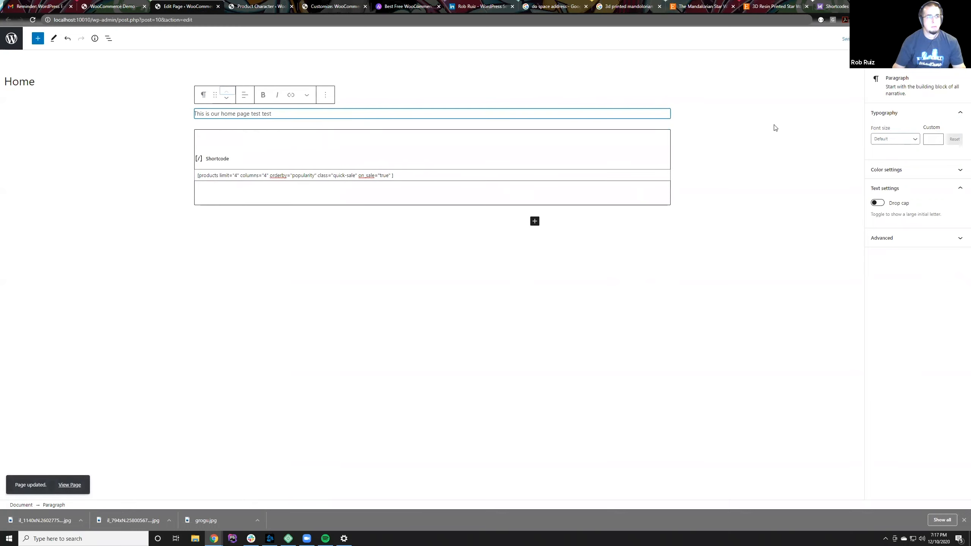
click(110, 3)
key(F5)
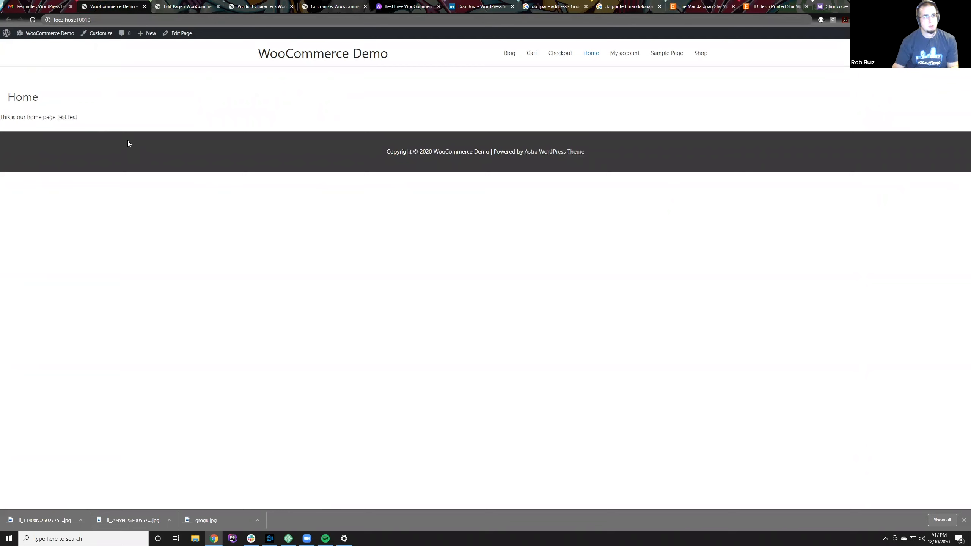
Step: Remove on_sale="true" from the products shortcode, update the page and reload the live Home page
click(174, 4)
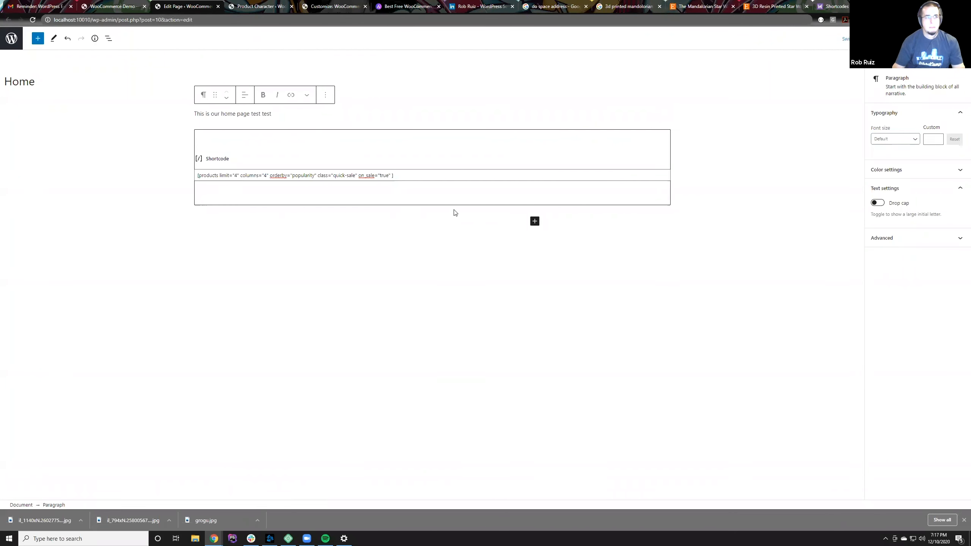
click(245, 139)
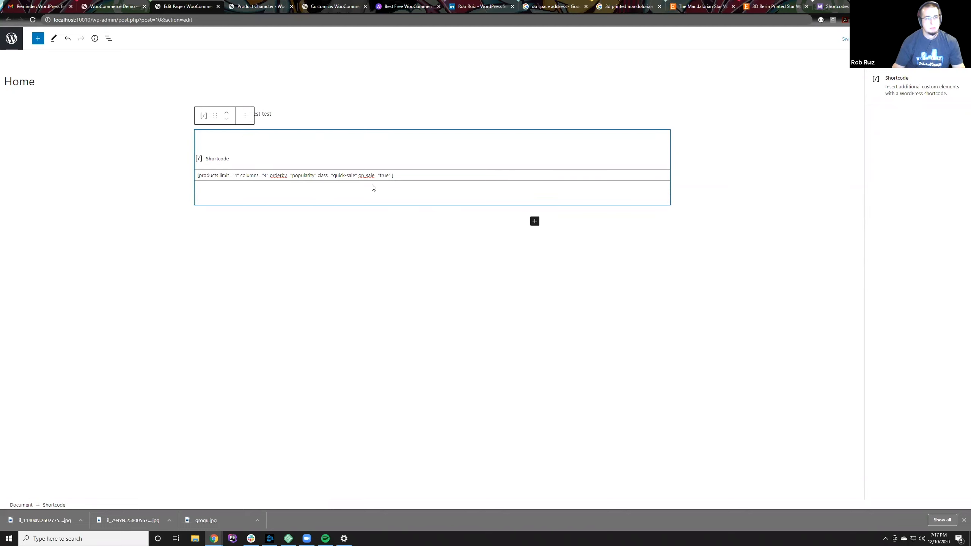
click(390, 175)
drag(391, 175, 361, 176)
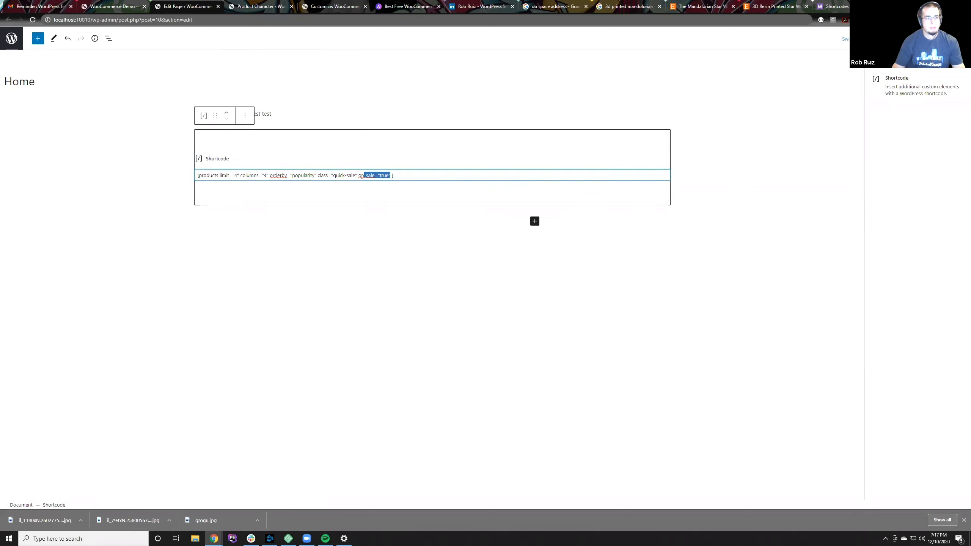
key(BackSpace)
key(BackSpace)
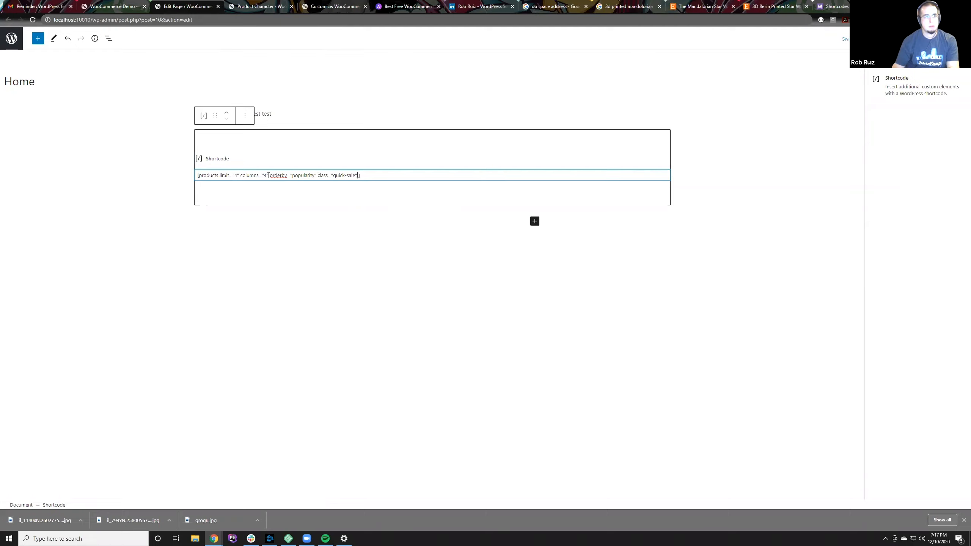
click(922, 38)
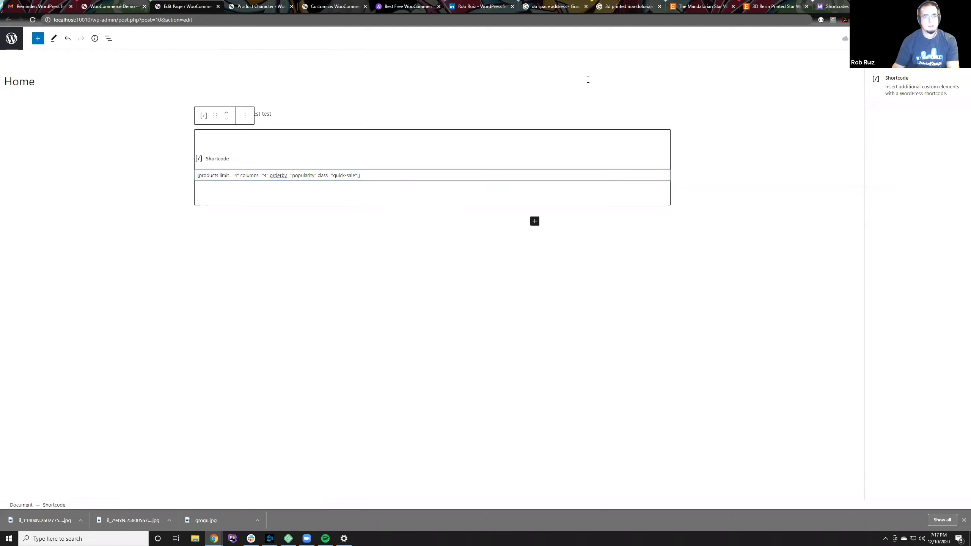
click(112, 6)
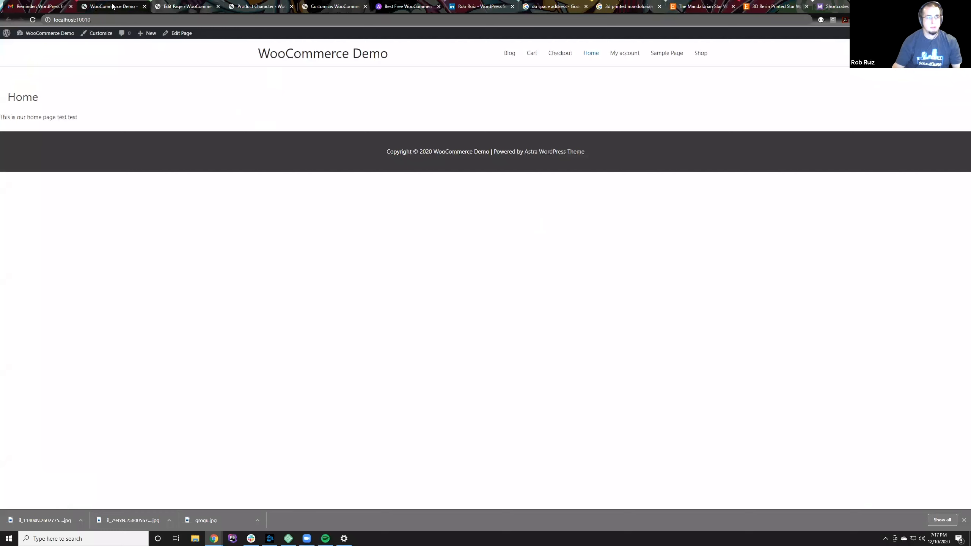
key(F5)
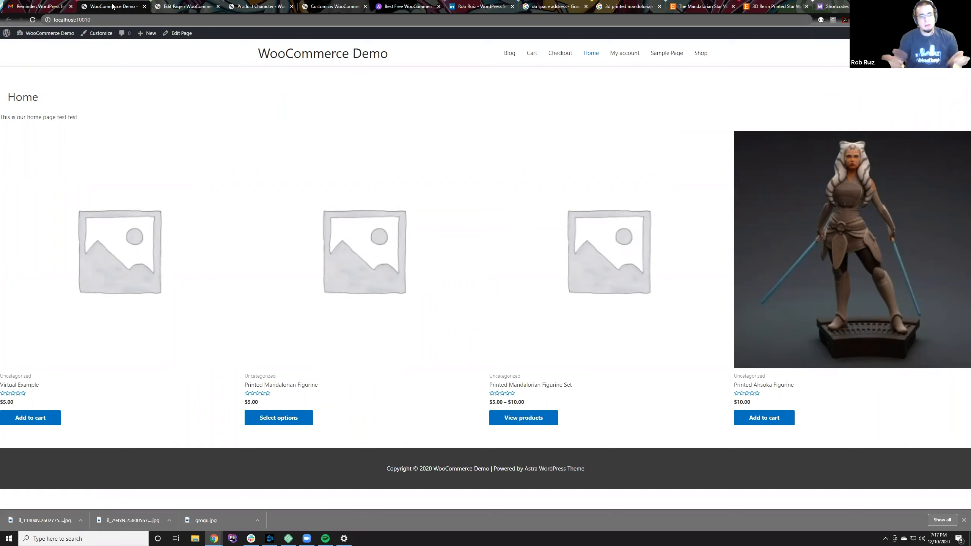
Step: Set the shortcode's columns value to 2, update the page and review the product layout on the live Home page
click(158, 4)
click(263, 176)
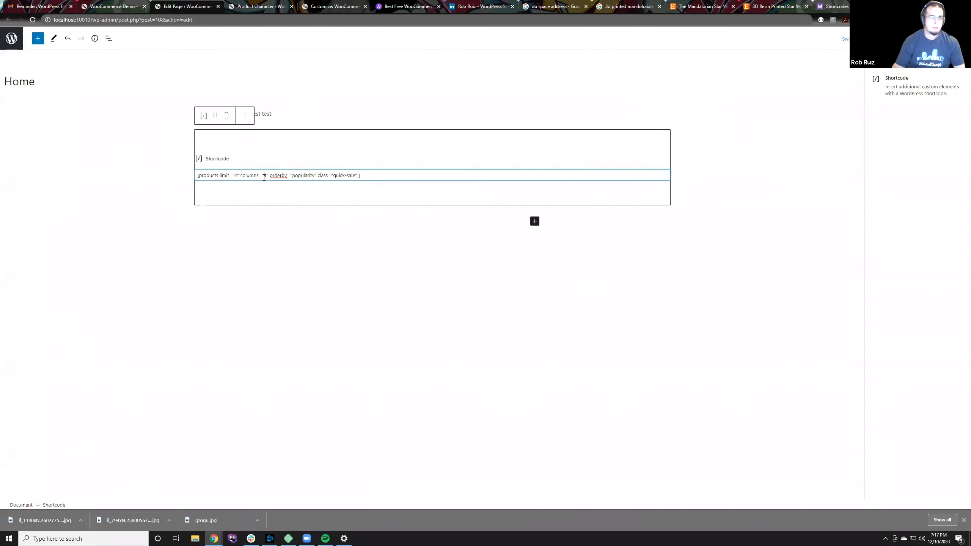
text(2)
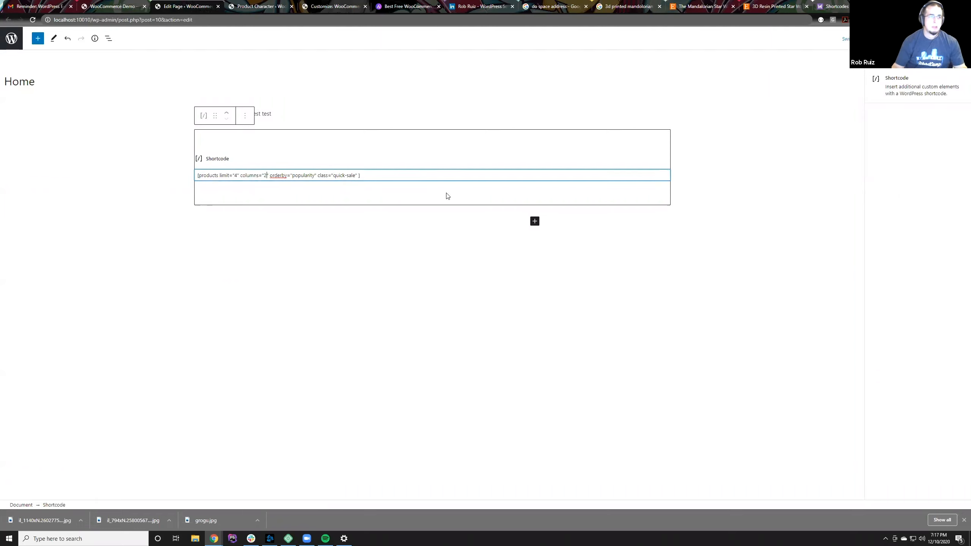
click(922, 38)
click(115, 5)
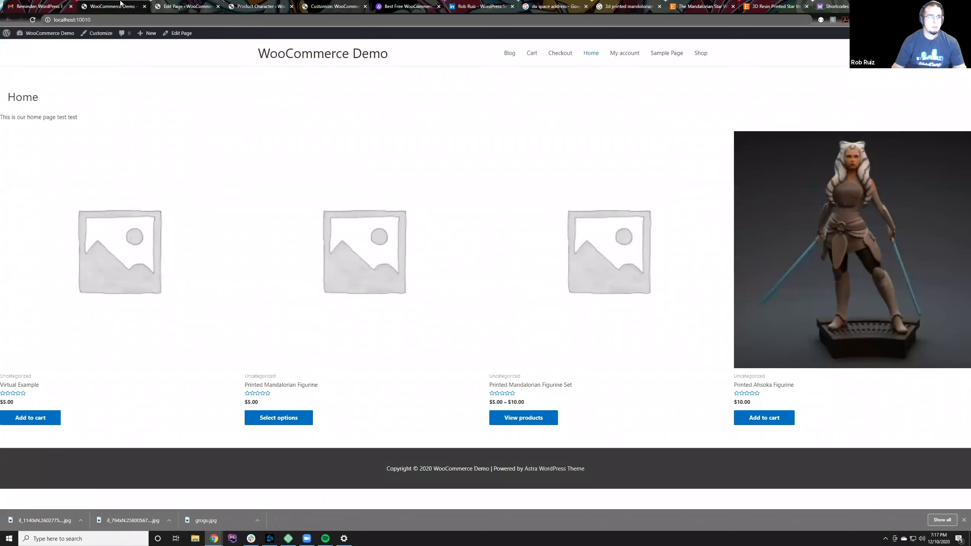
key(F5)
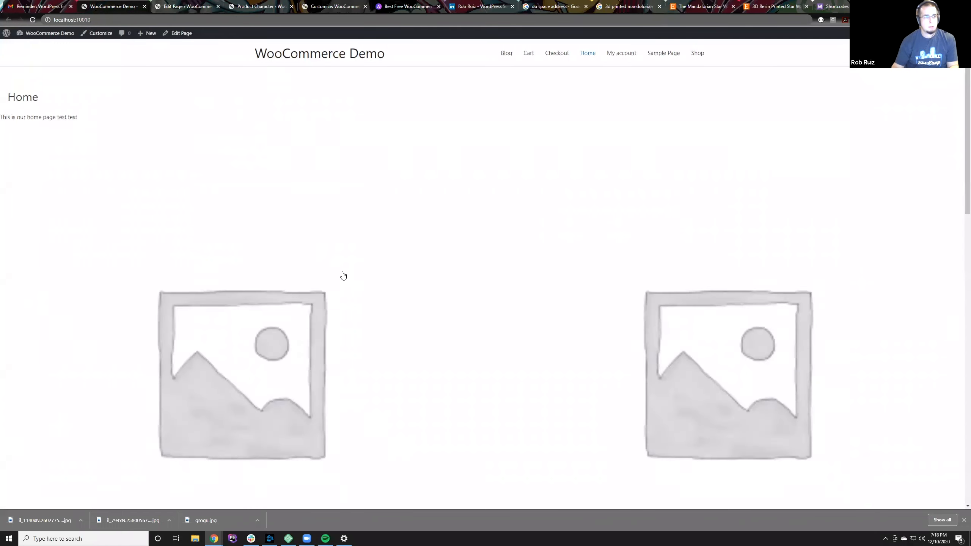
scroll(341, 274, down, 5)
scroll(341, 274, down, 8)
scroll(340, 275, up, 12)
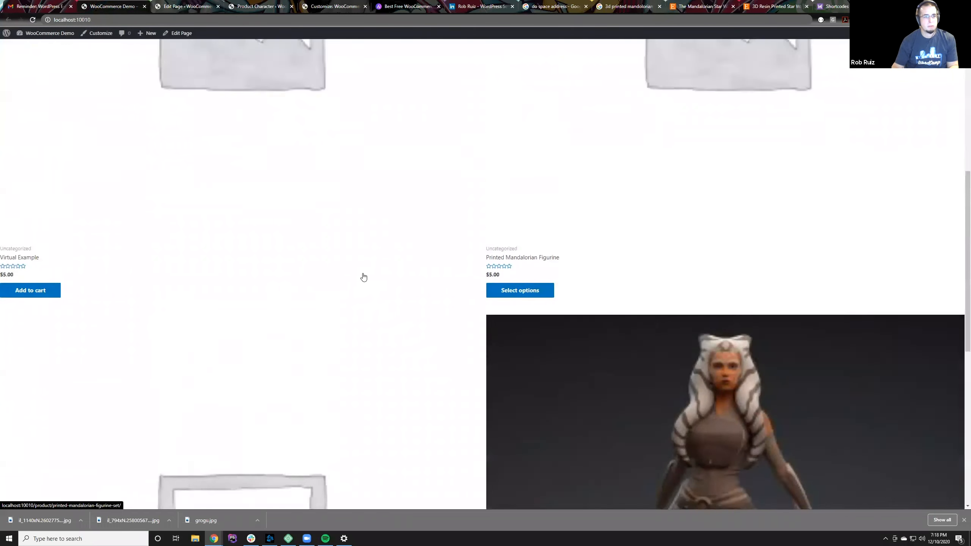
Step: Set the products shortcode's limit value to 2, update the page and reload the live Home page
click(156, 5)
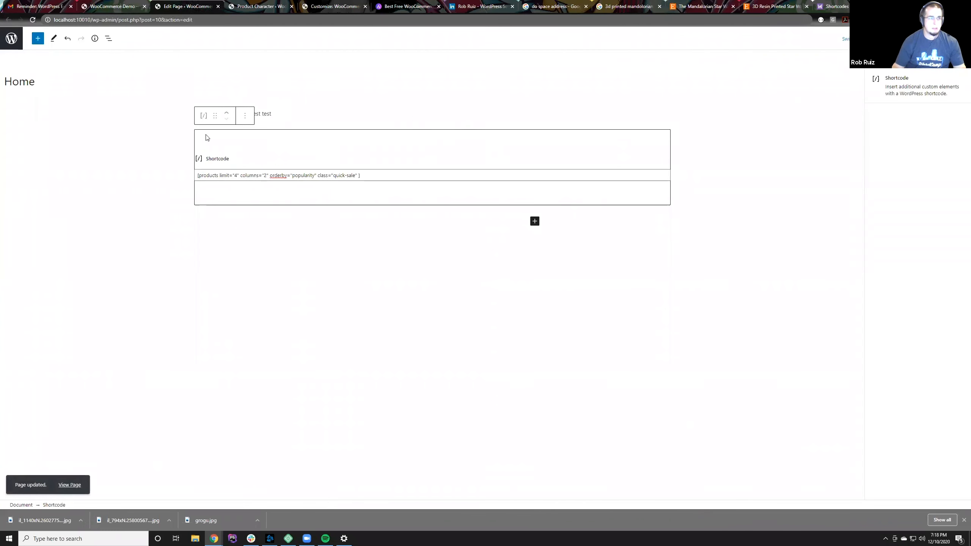
click(235, 176)
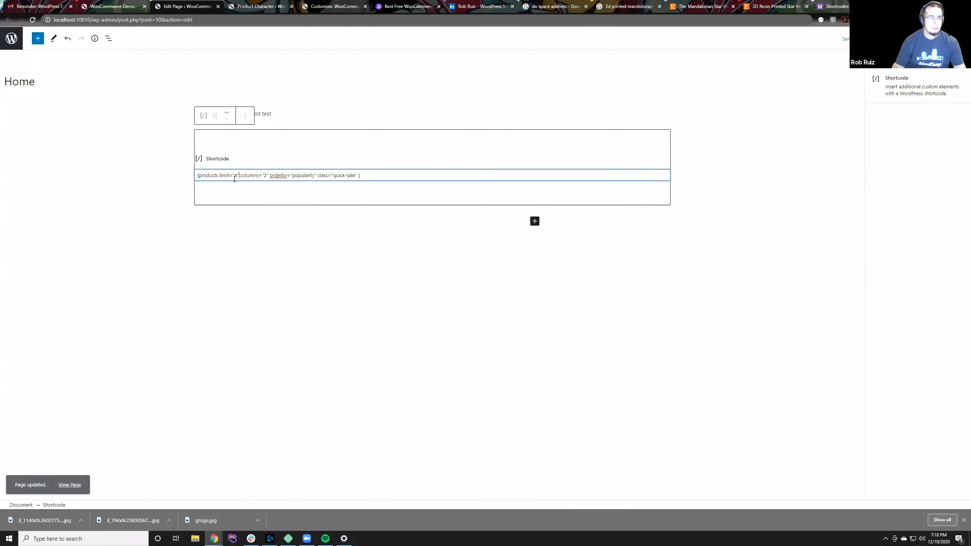
text(2)
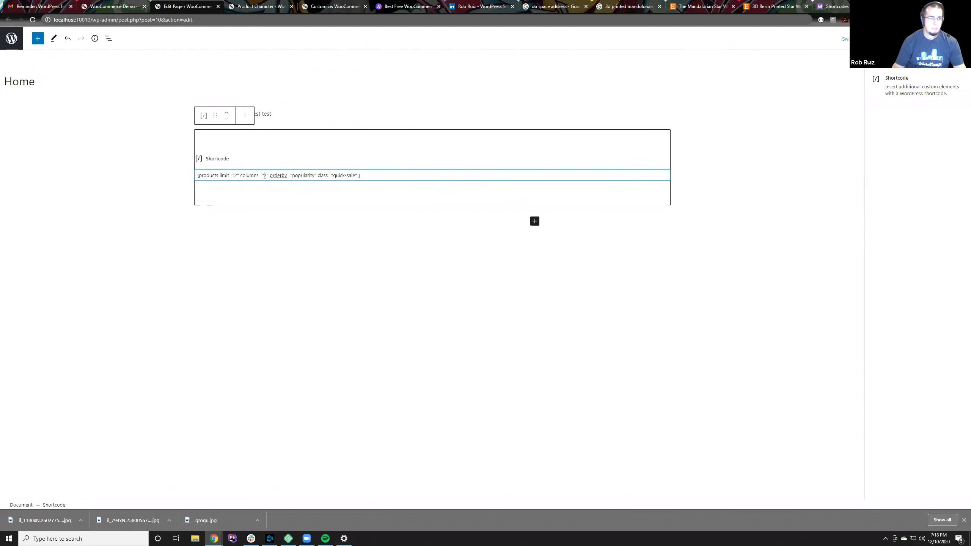
click(922, 38)
click(109, 8)
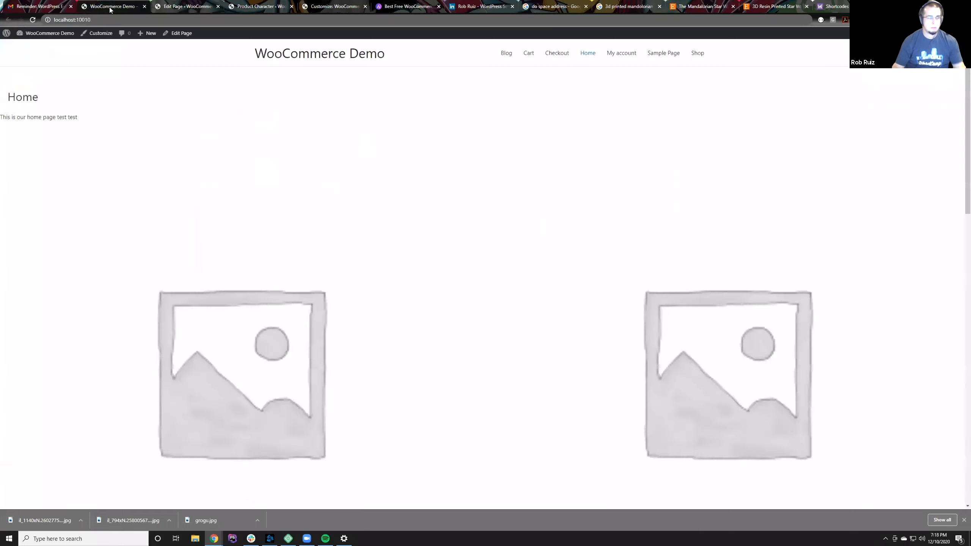
key(F5)
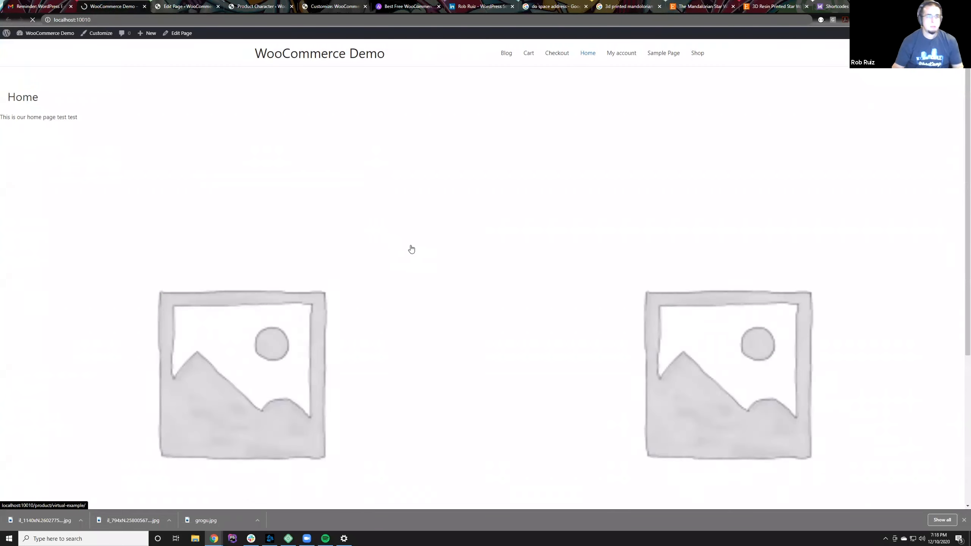
scroll(429, 269, down, 5)
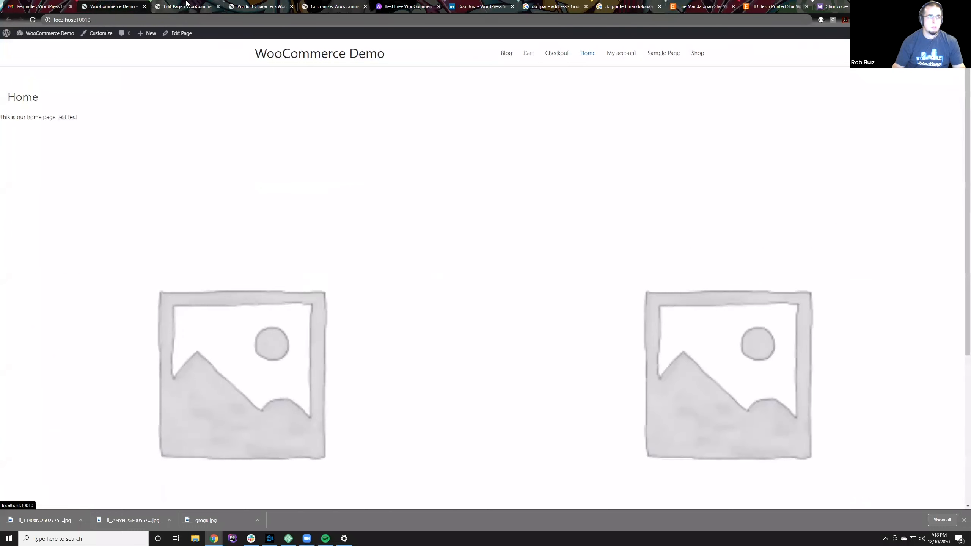
Step: Open the list of all products in the store admin
click(183, 6)
click(245, 4)
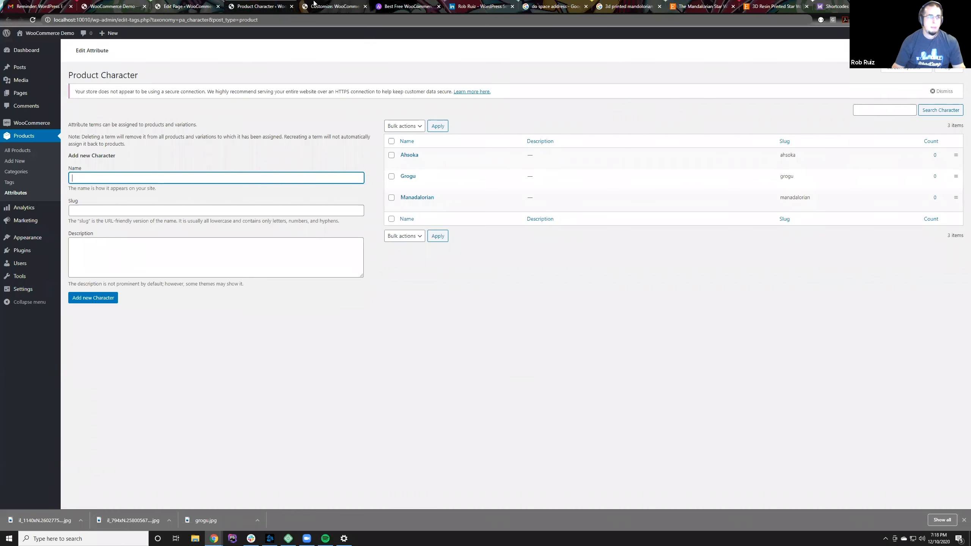
click(184, 5)
click(128, 4)
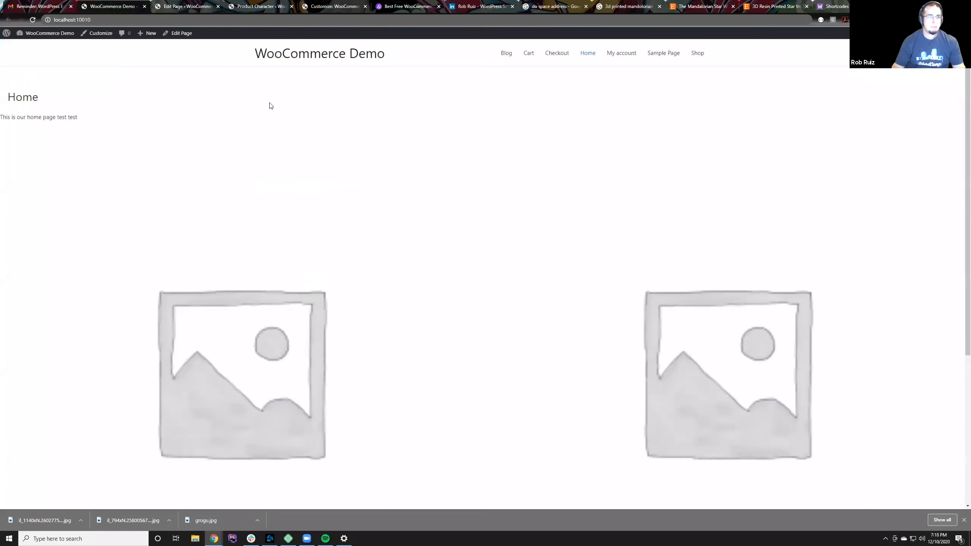
click(187, 5)
click(257, 4)
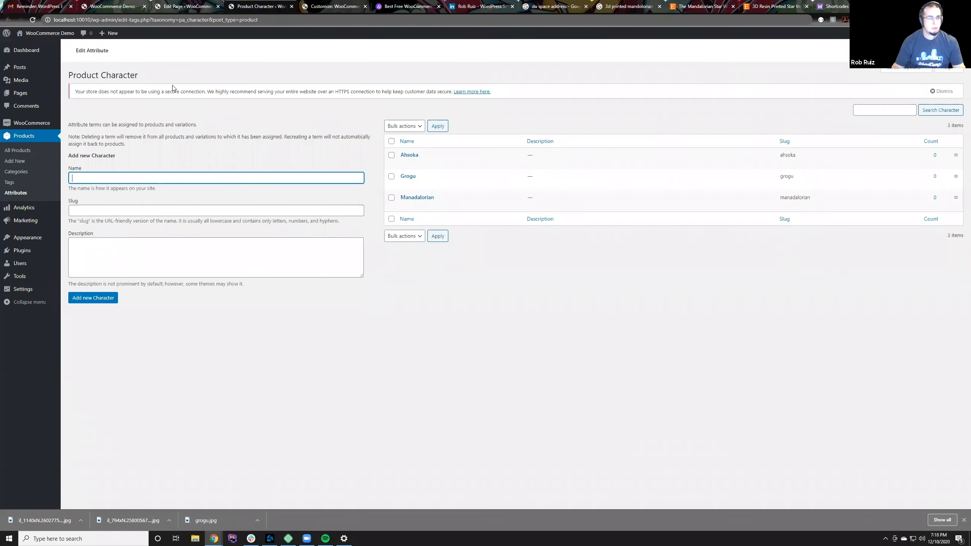
click(28, 139)
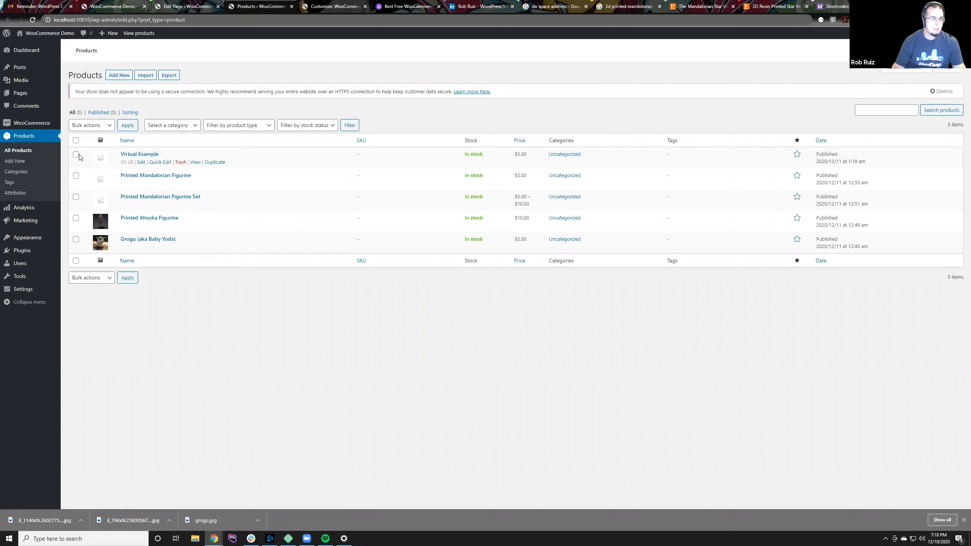
click(87, 125)
click(87, 127)
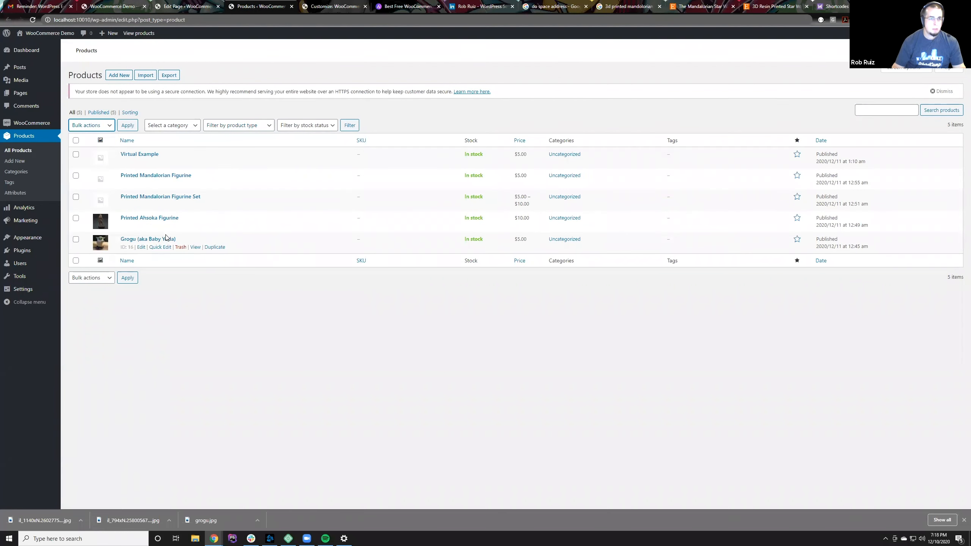
Step: Set the menu order of the Grogu (aka Baby Yoda) product to 1 and update the product
click(126, 240)
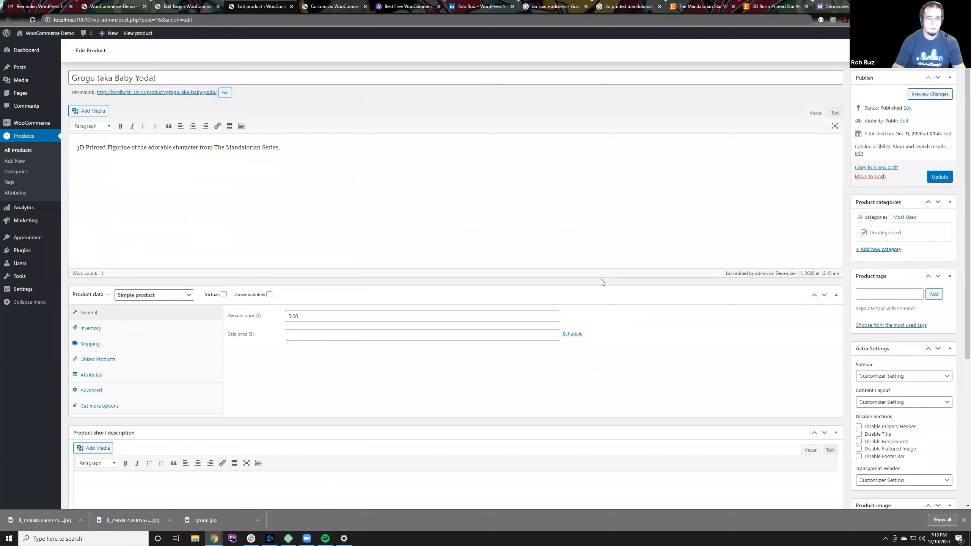
scroll(601, 282, down, 3)
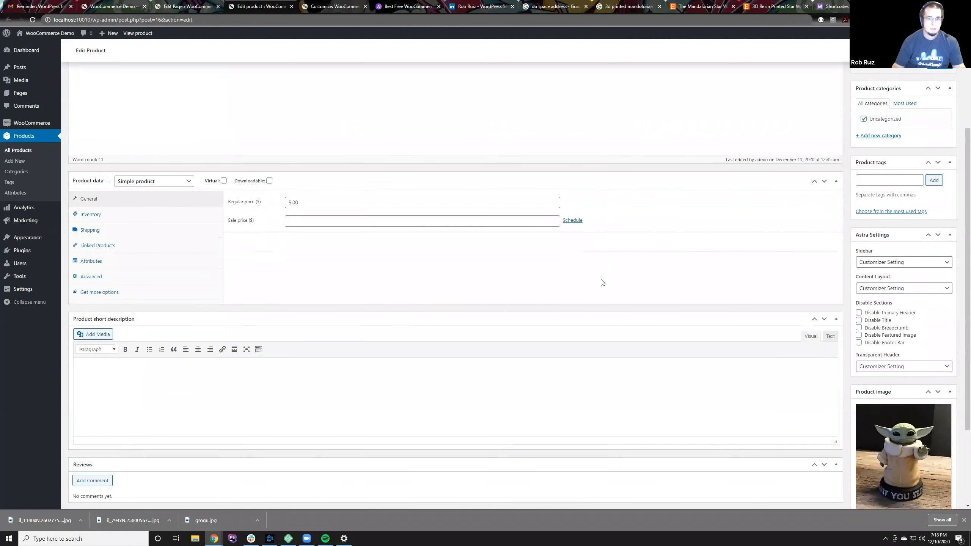
scroll(602, 281, down, 2)
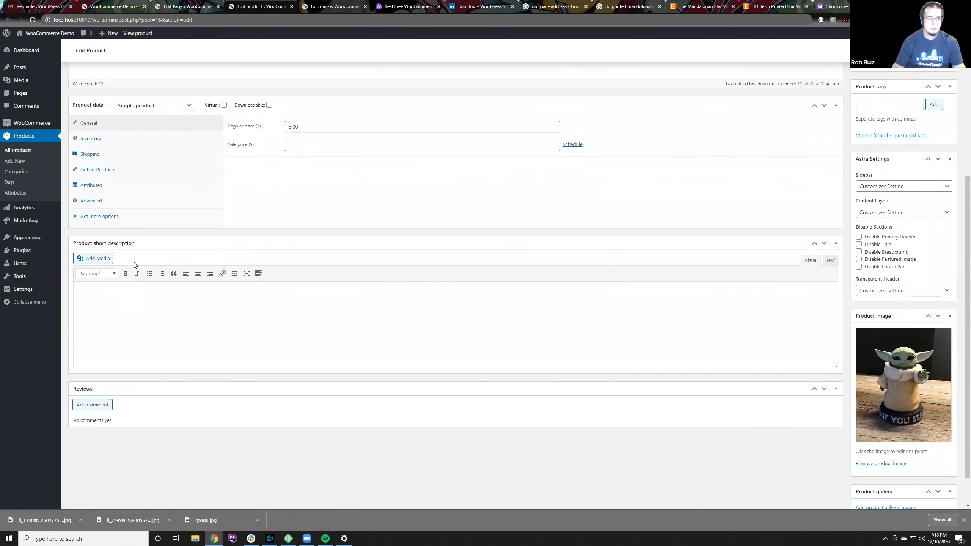
scroll(134, 265, up, 2)
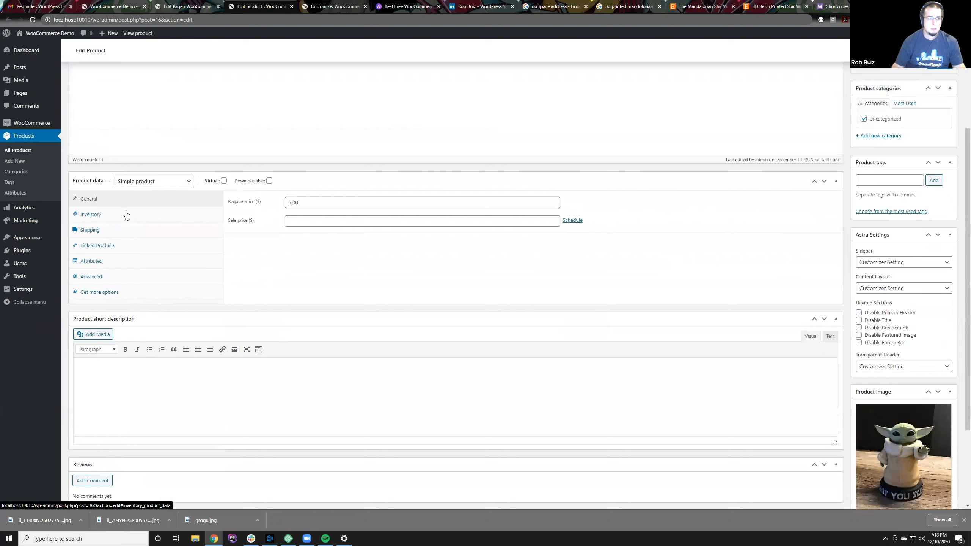
click(127, 216)
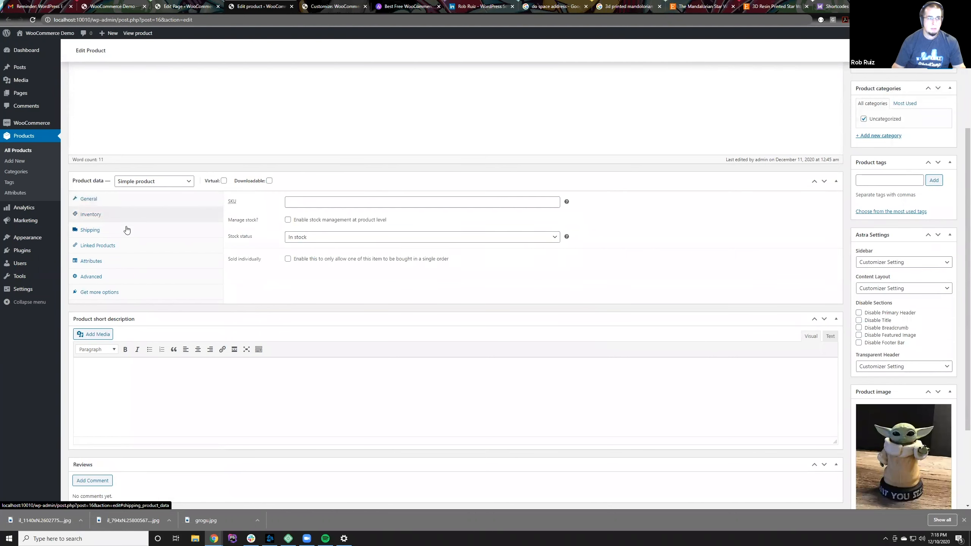
click(127, 230)
click(127, 247)
click(127, 262)
click(127, 277)
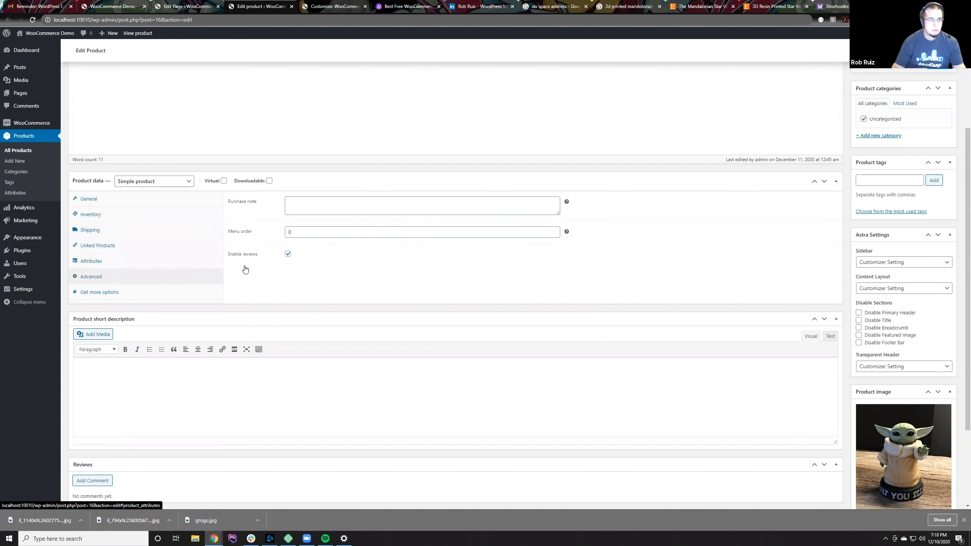
click(388, 233)
click(553, 229)
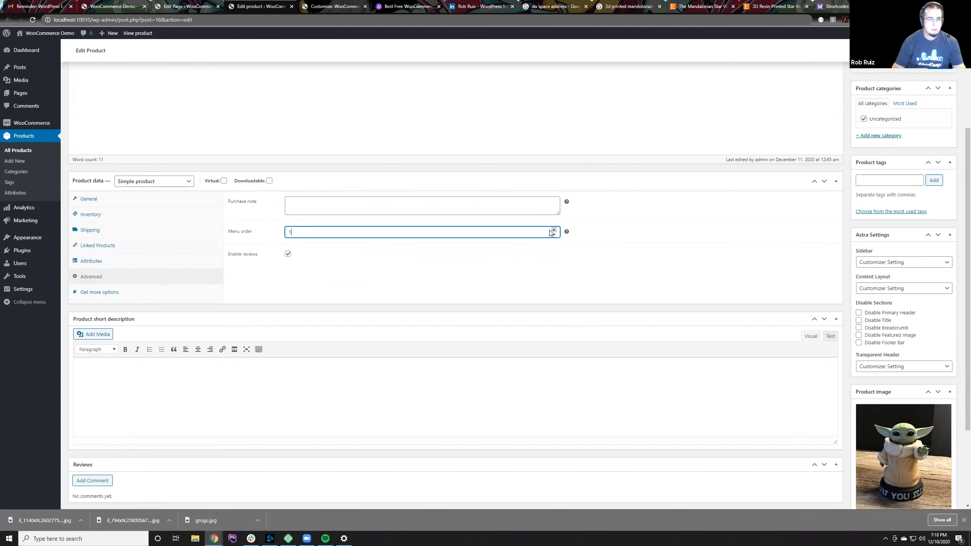
click(936, 73)
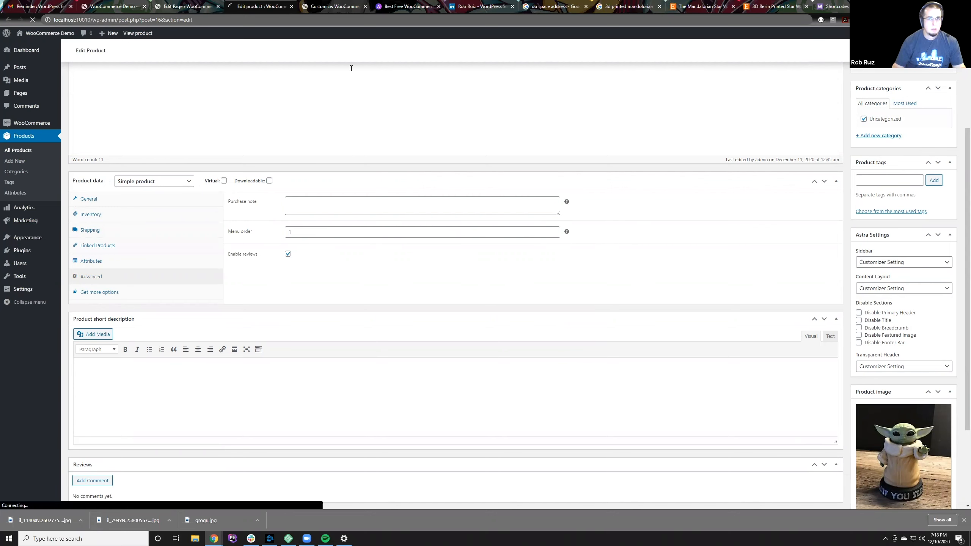
Step: Reload the live Home page to check the product order, and return to the list of all products
click(185, 7)
click(100, 5)
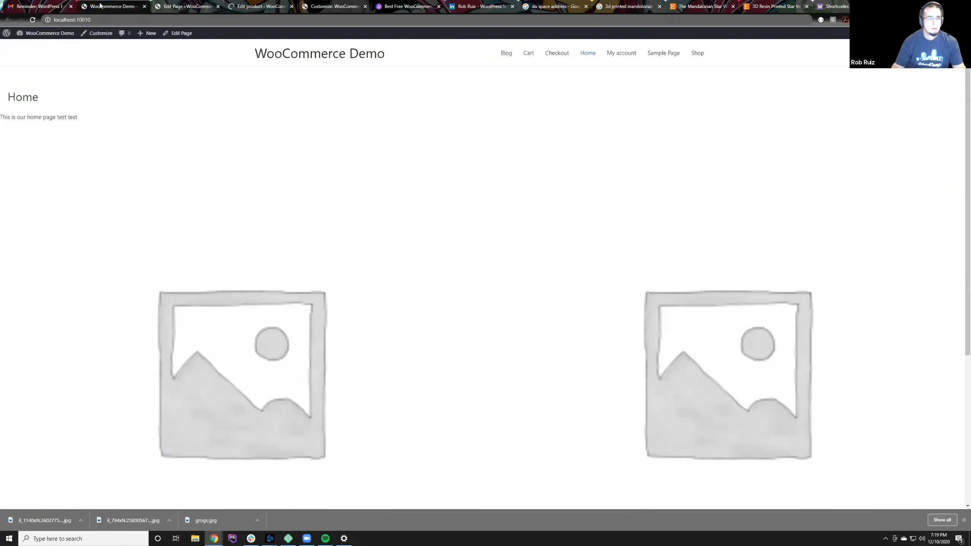
click(185, 6)
click(239, 5)
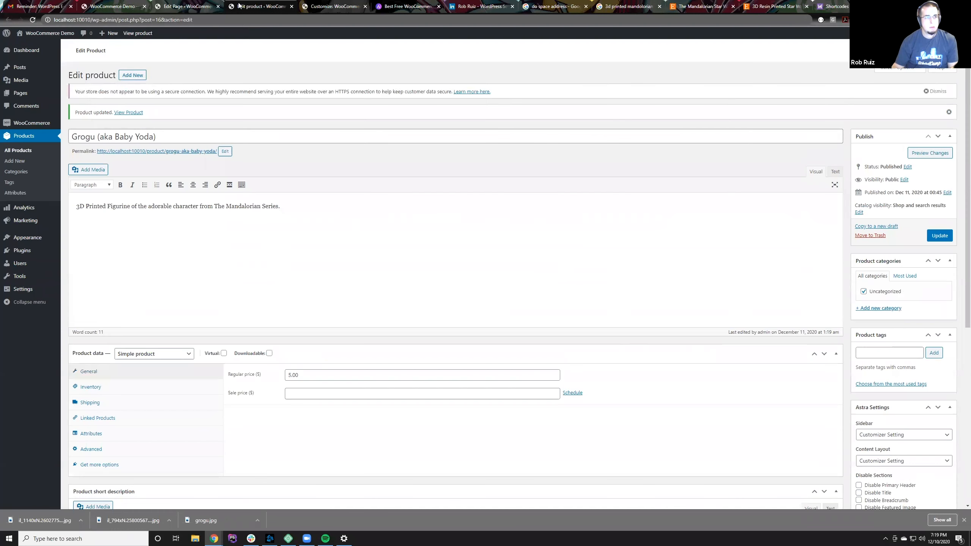
click(38, 137)
click(533, 64)
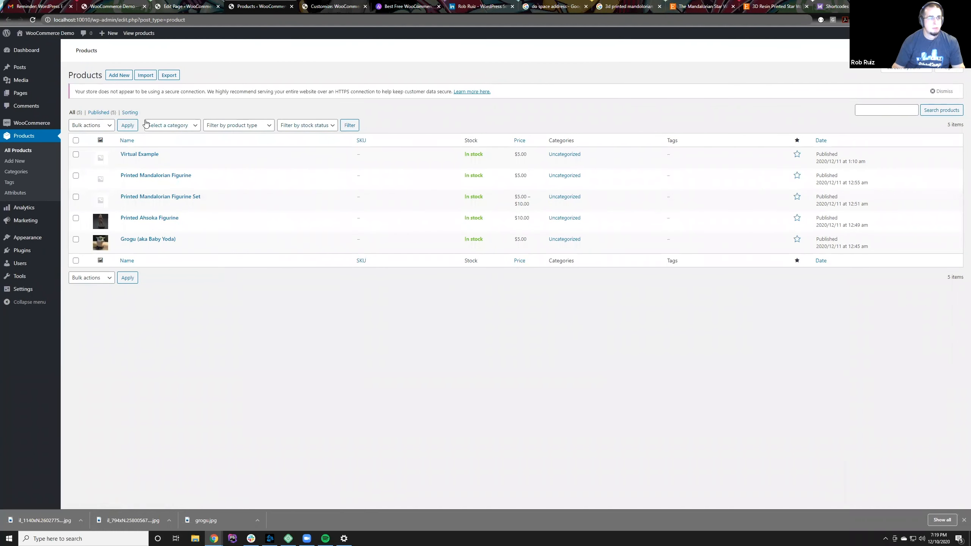
click(100, 125)
click(99, 145)
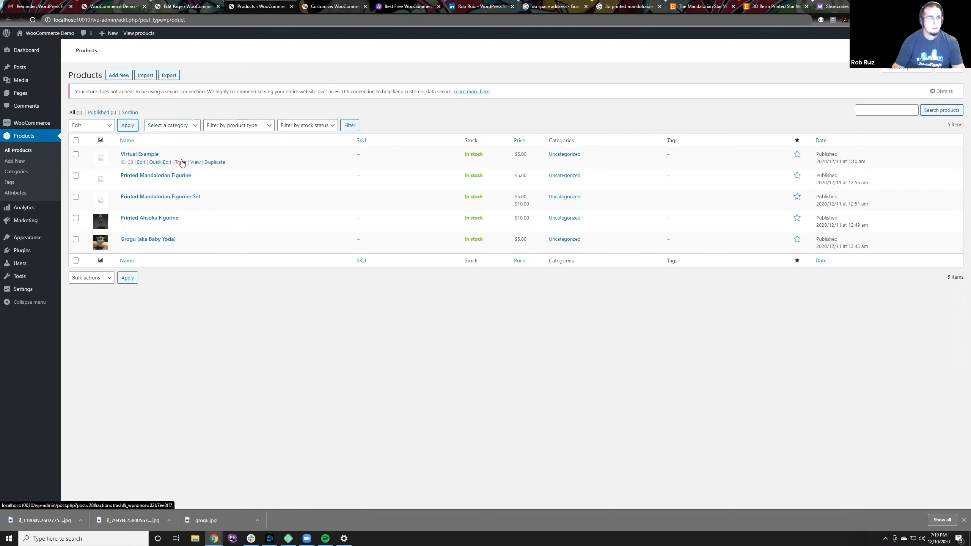
click(76, 141)
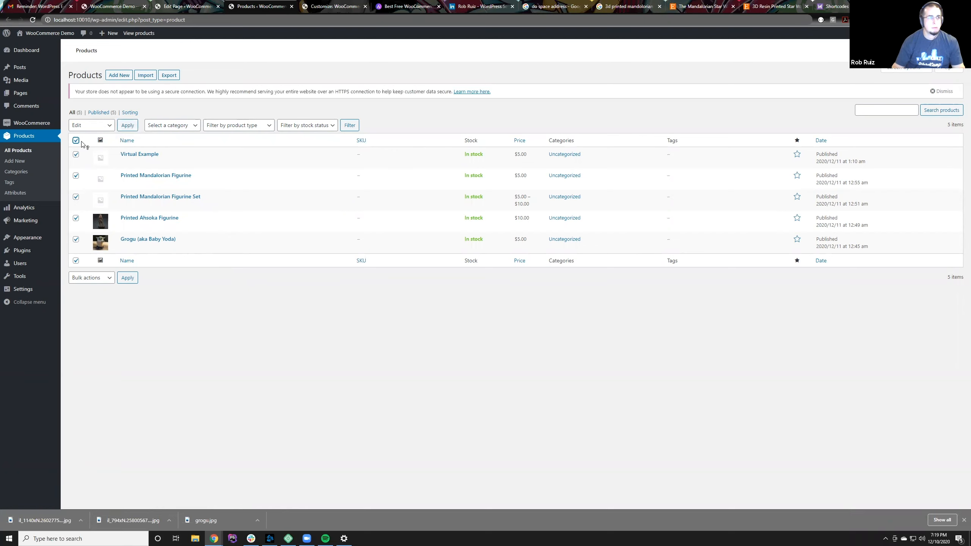
click(128, 128)
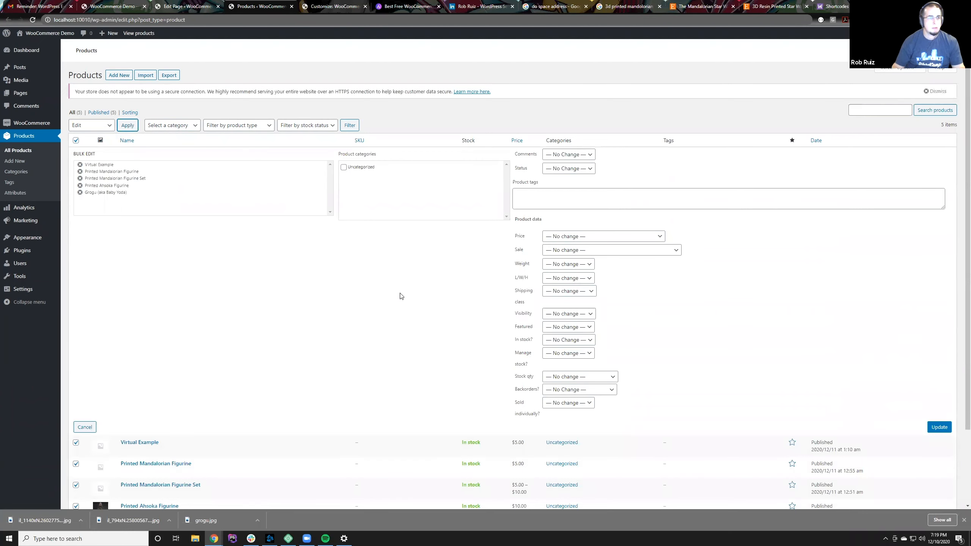
scroll(401, 296, down, 3)
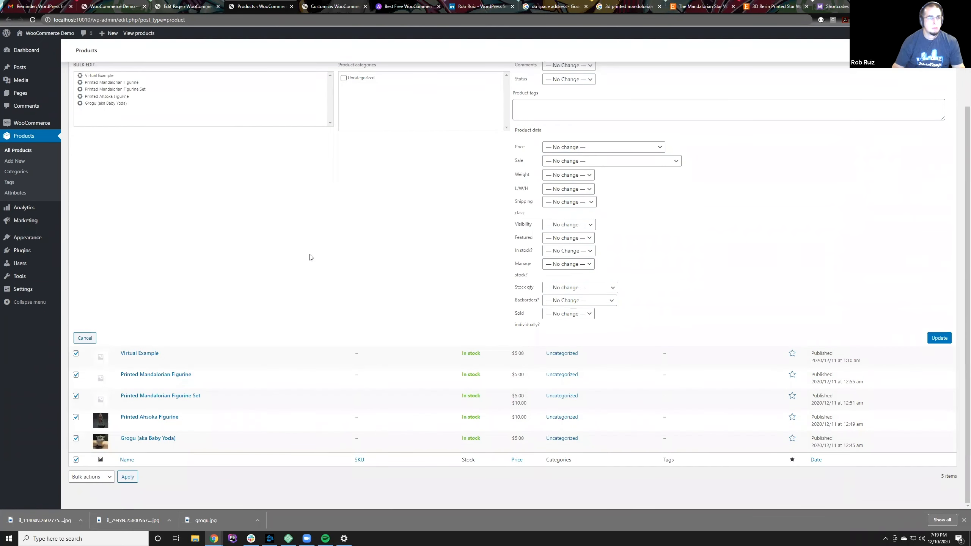
scroll(260, 197, up, 3)
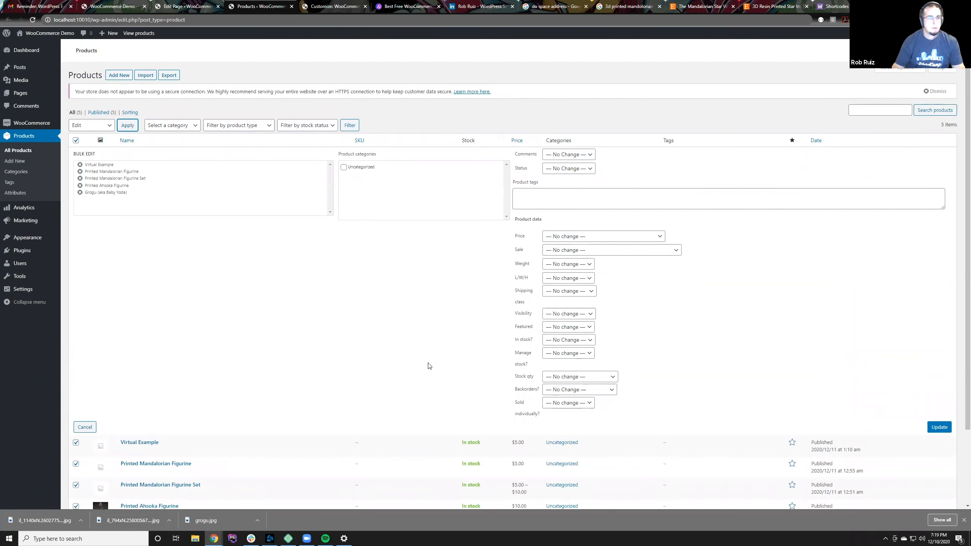
scroll(439, 372, down, 3)
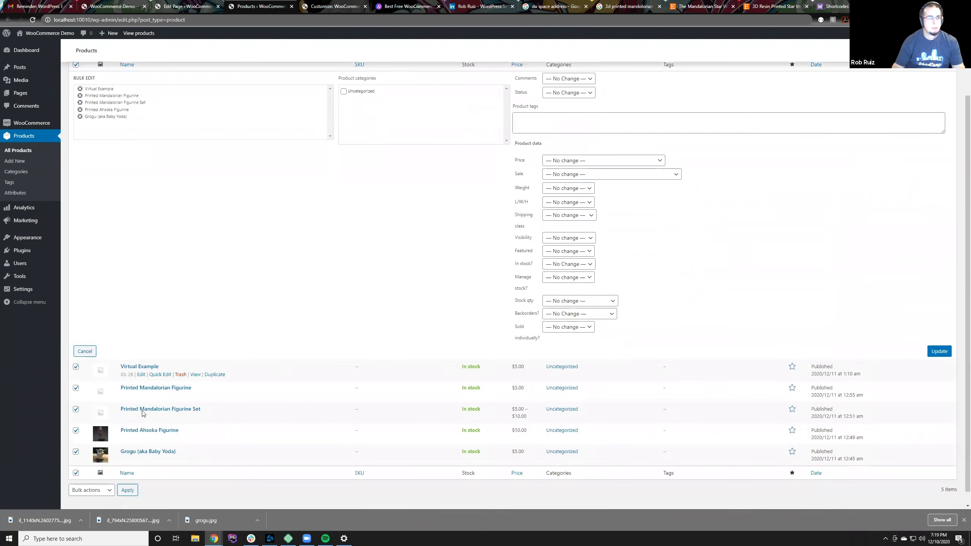
click(95, 351)
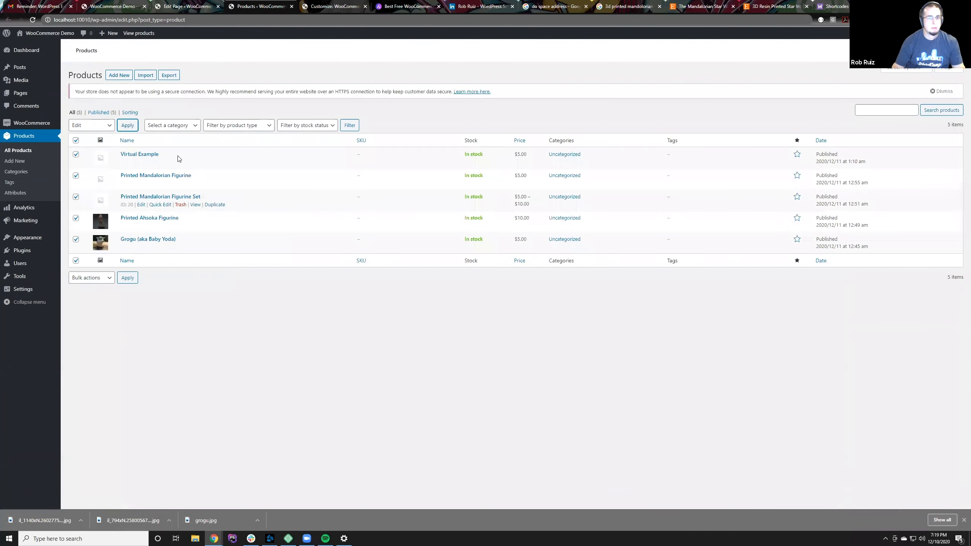
click(76, 141)
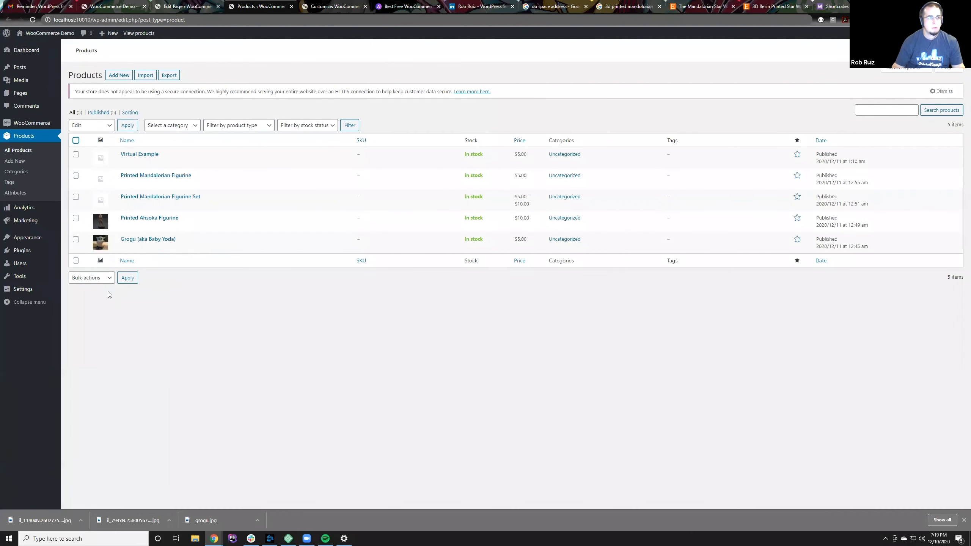
Step: Set the menu order of the Printed Ahsoka Figurine to 2, update the product and return to the product list
click(148, 220)
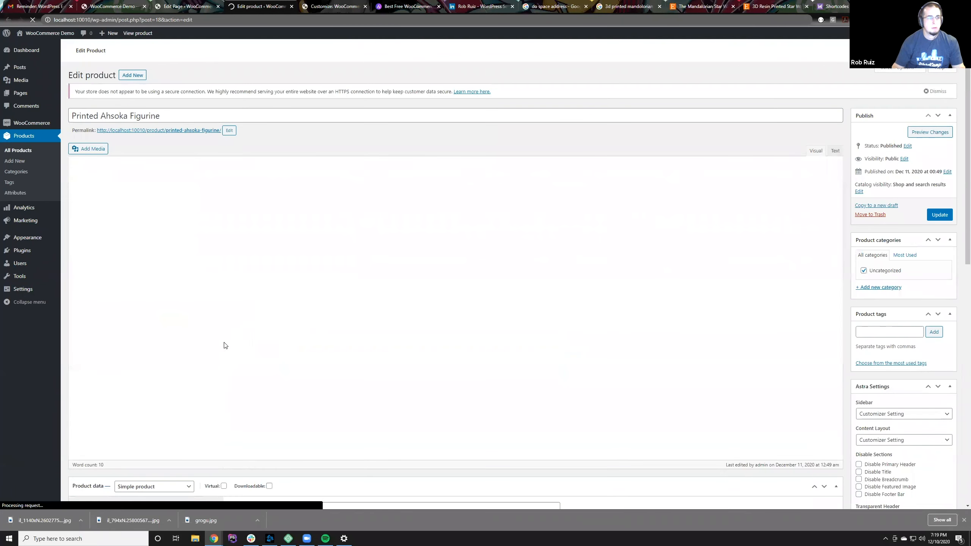
scroll(136, 332, down, 10)
click(130, 218)
click(137, 201)
click(331, 154)
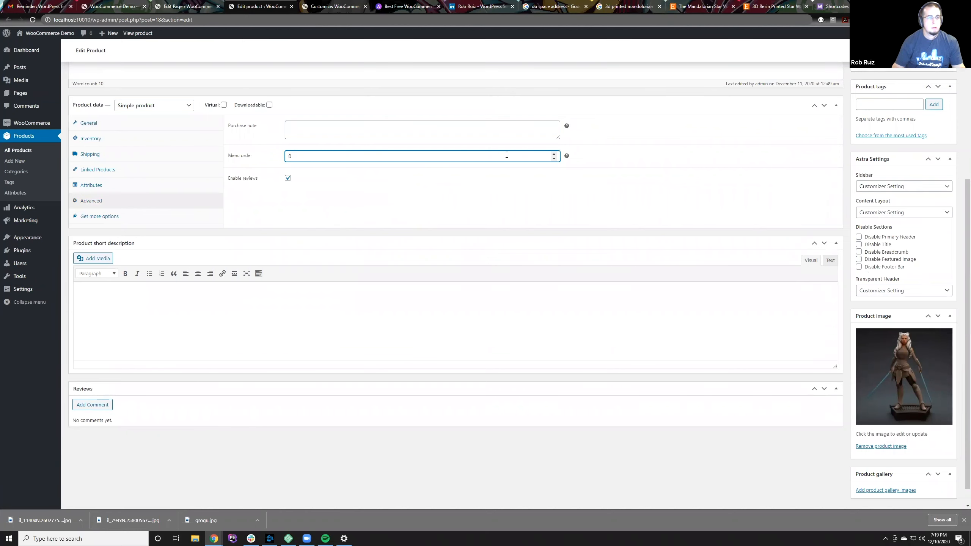
key(BackSpace)
text(2)
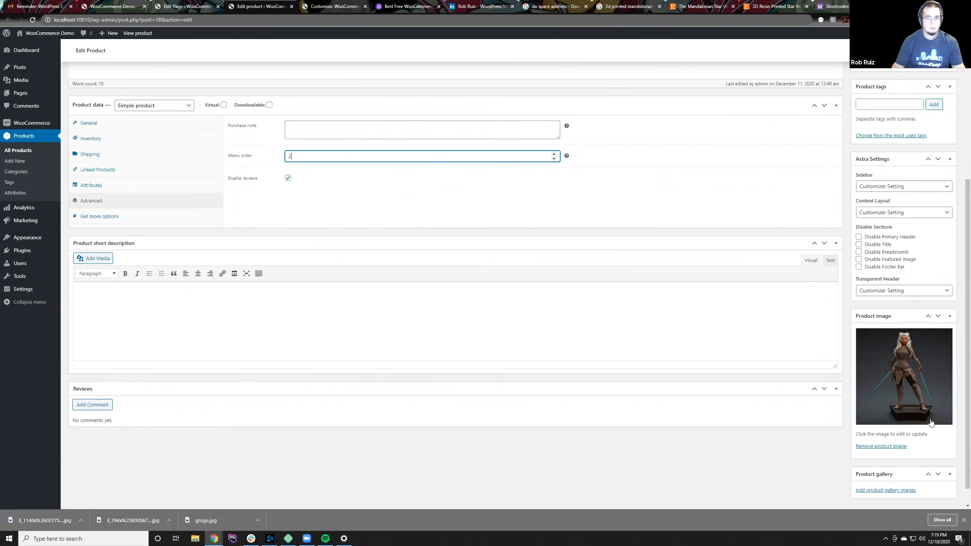
scroll(889, 136, up, 5)
click(937, 177)
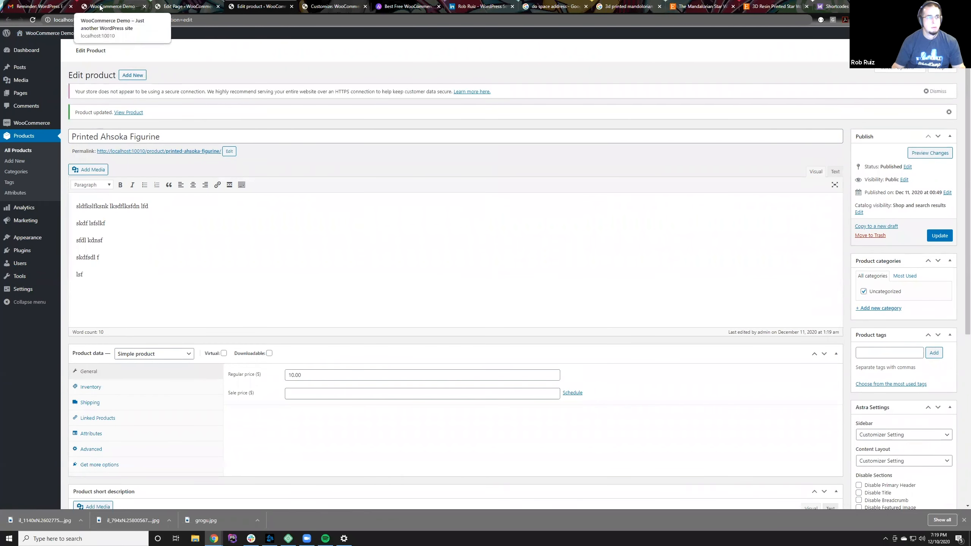
click(32, 137)
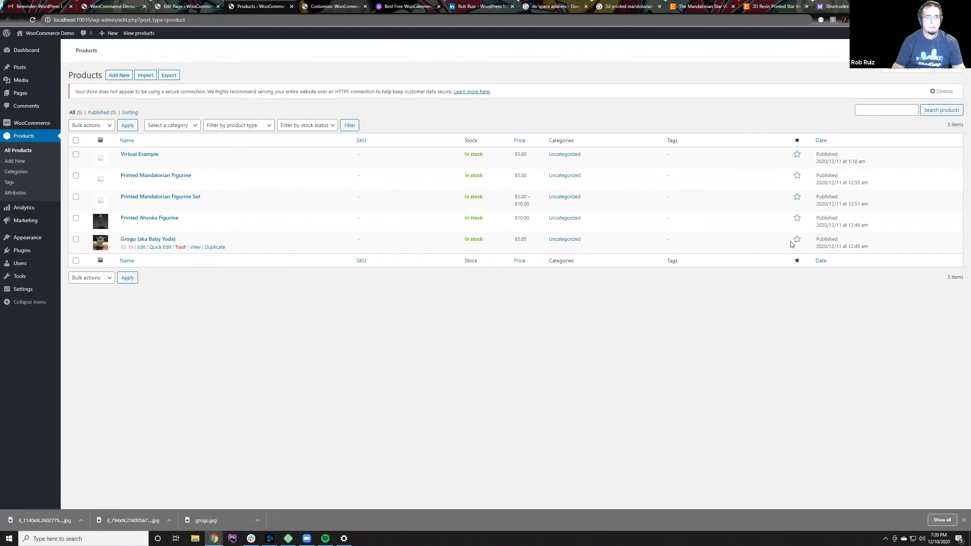
Step: Mark the Printed Ahsoka Figurine and Grogu (aka Baby Yoda) products as featured, and look over the live Home page
click(796, 218)
click(797, 240)
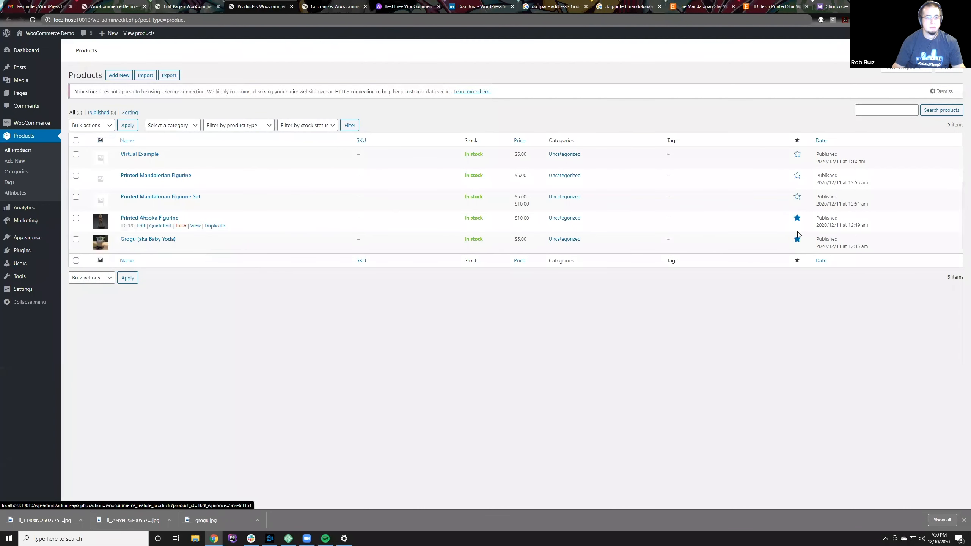
click(103, 4)
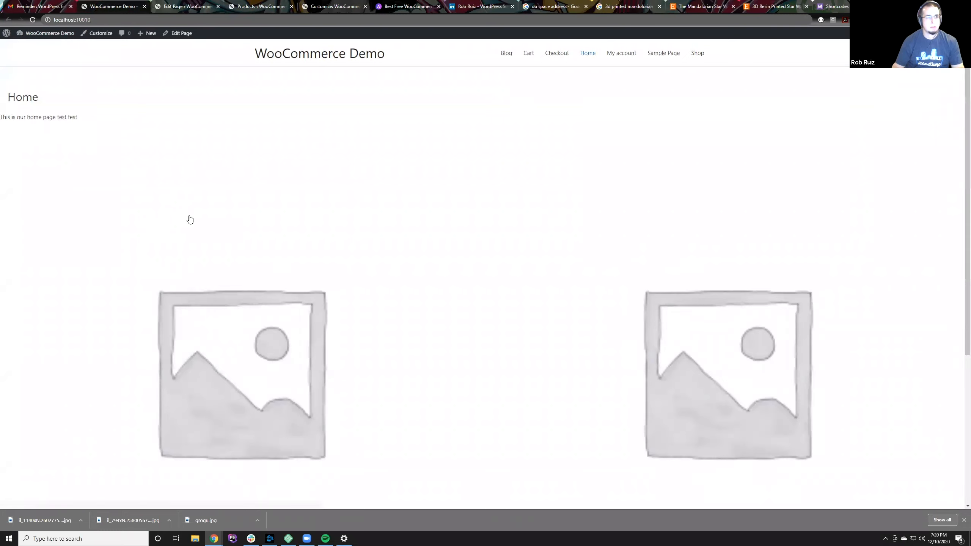
scroll(190, 220, down, 5)
scroll(200, 228, up, 5)
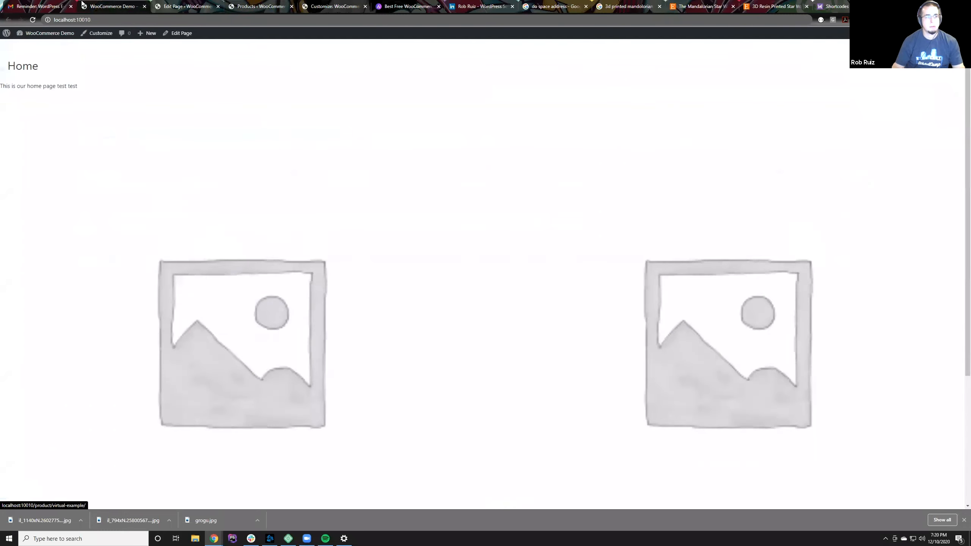
Step: Open the manual sorting view of the product list and move Grogu (aka Baby Yoda) to first and Printed Ahsoka Figurine to second place
click(184, 6)
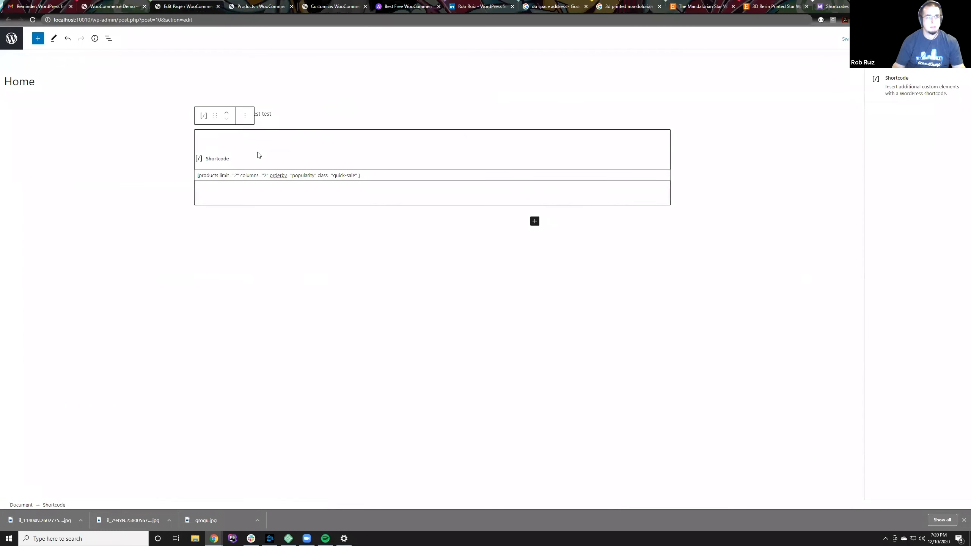
click(243, 6)
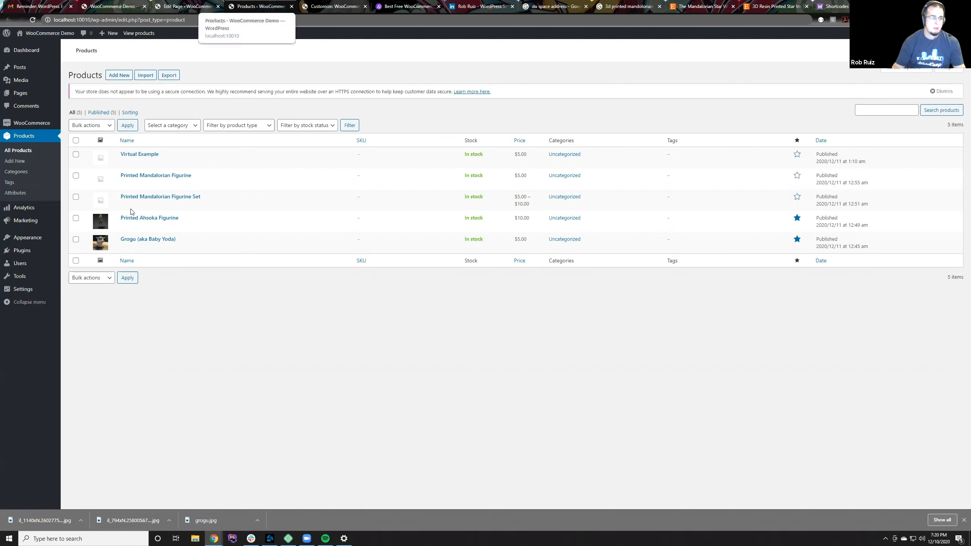
double_click(82, 218)
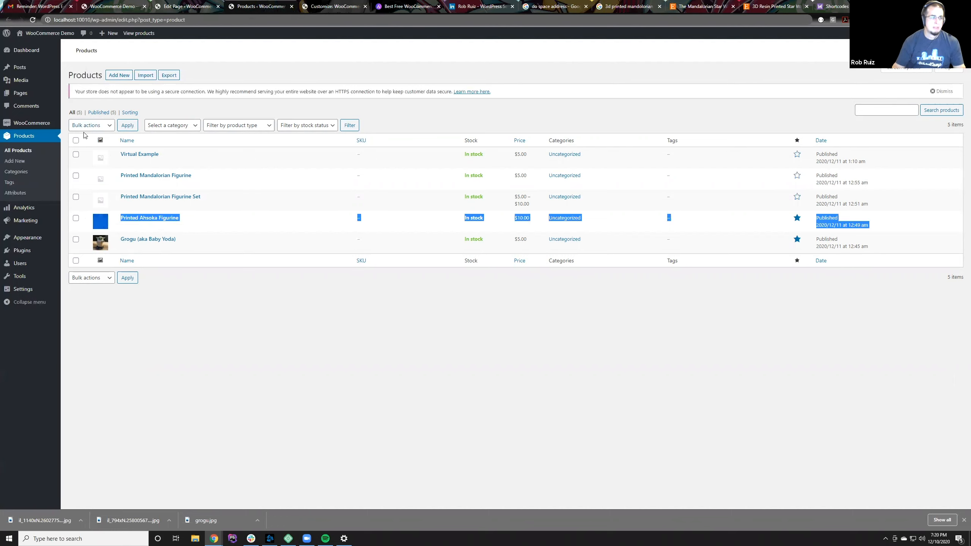
click(909, 234)
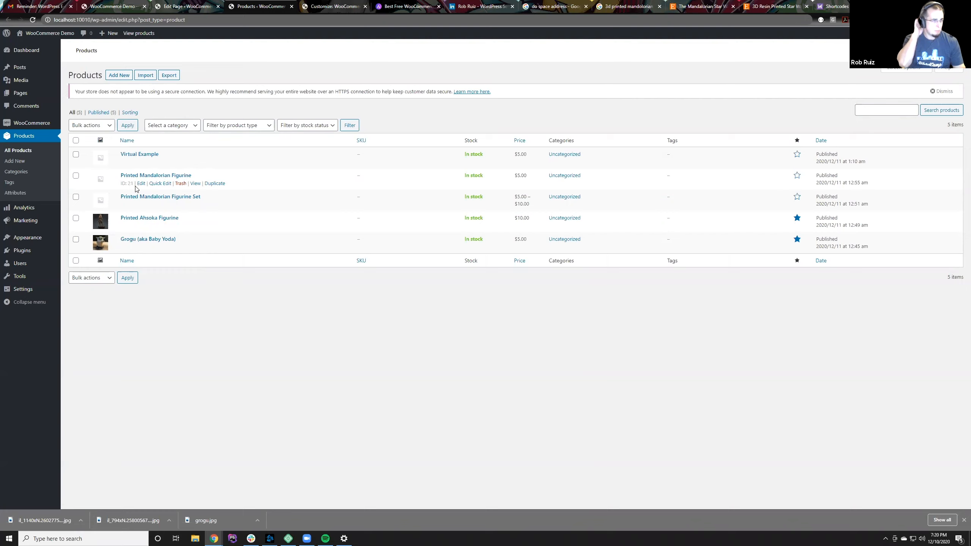
click(136, 116)
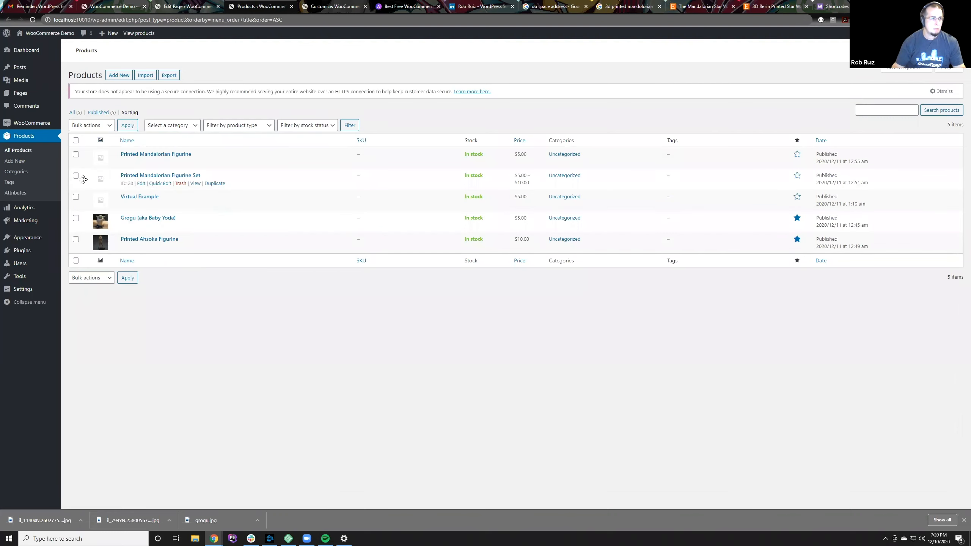
drag(84, 243, 83, 156)
drag(88, 248, 87, 158)
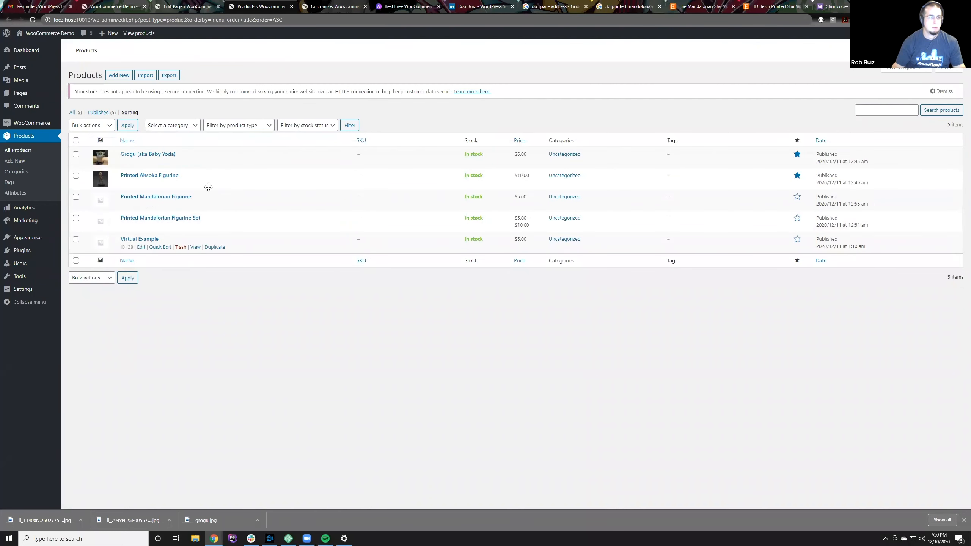
Step: Reload the live Home page to check the displayed products, and return to the sorted product list
click(162, 6)
click(118, 4)
key(F5)
click(163, 5)
click(134, 5)
click(191, 5)
click(224, 6)
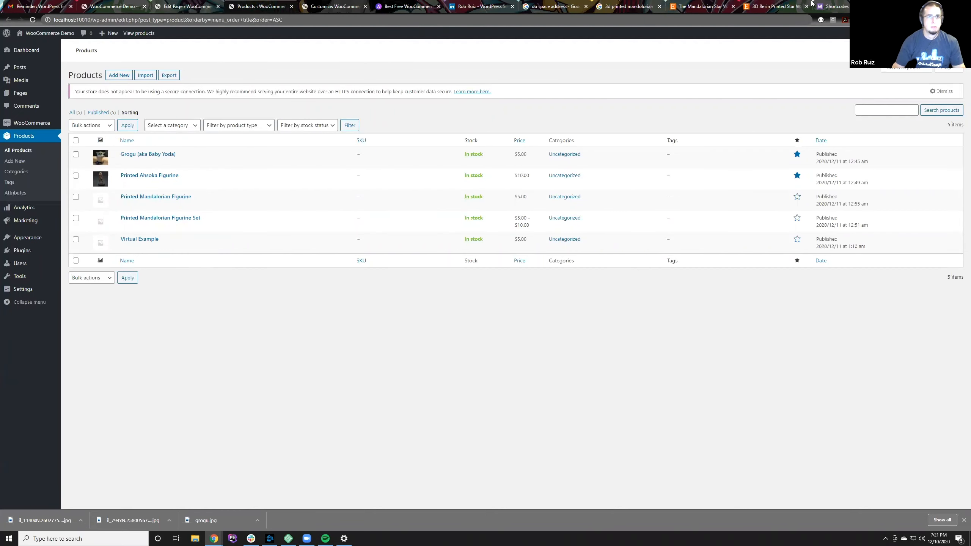
Step: Examine the WooCommerce shortcodes documentation for attributes and shortcodes that display featured products
click(833, 7)
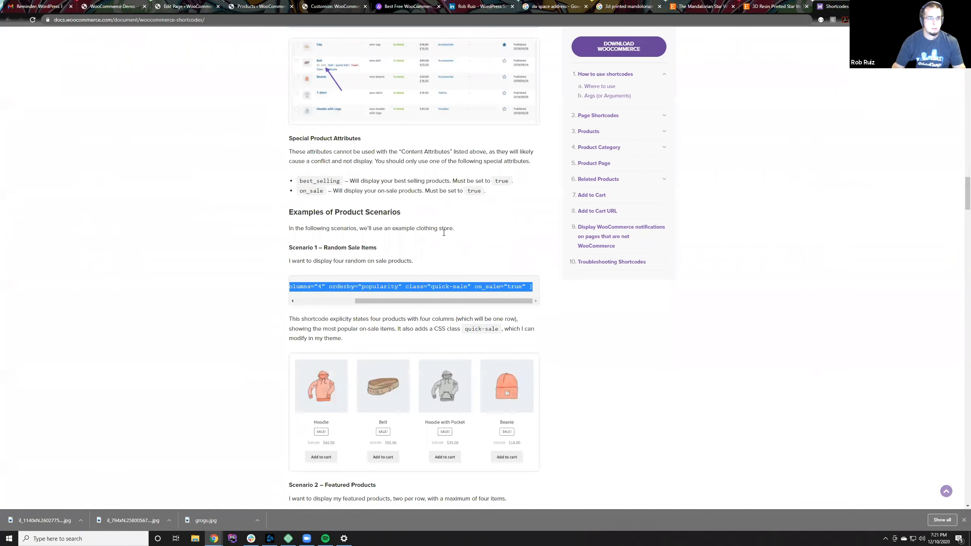
scroll(444, 230, up, 5)
scroll(445, 226, up, 5)
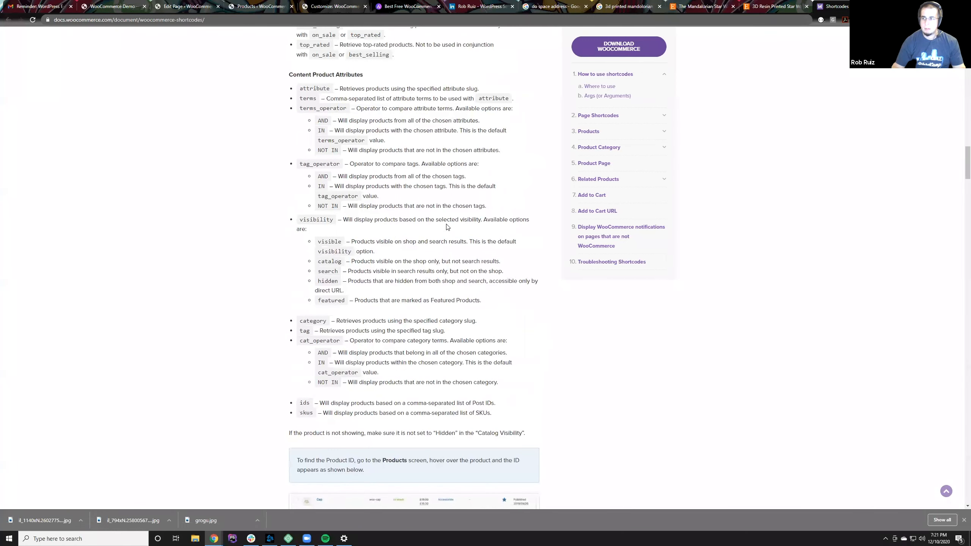
scroll(447, 227, down, 8)
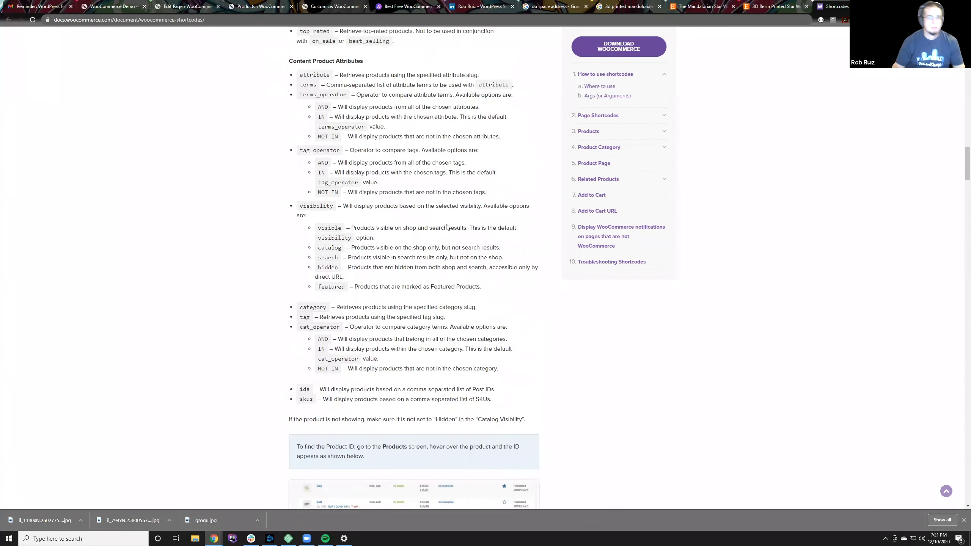
scroll(447, 227, down, 3)
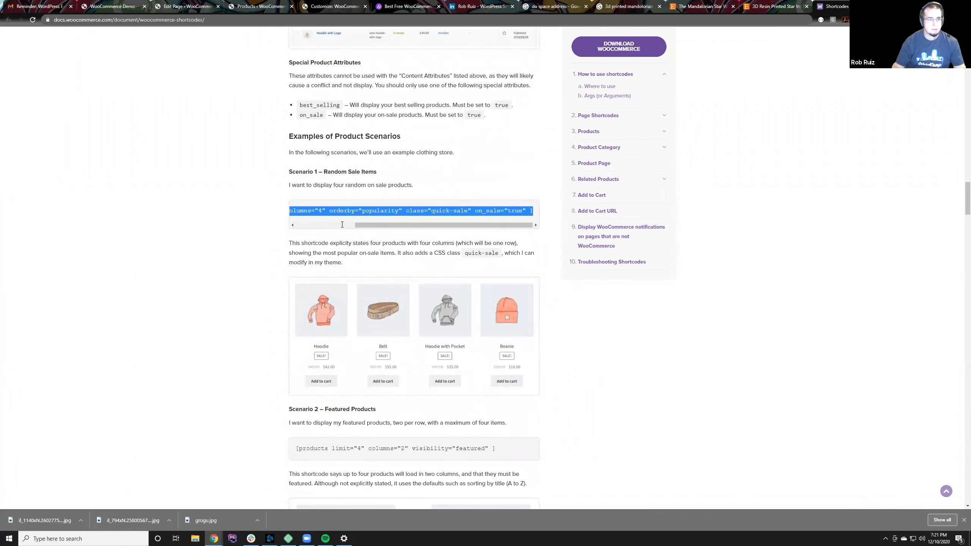
scroll(345, 207, up, 7)
scroll(354, 216, up, 6)
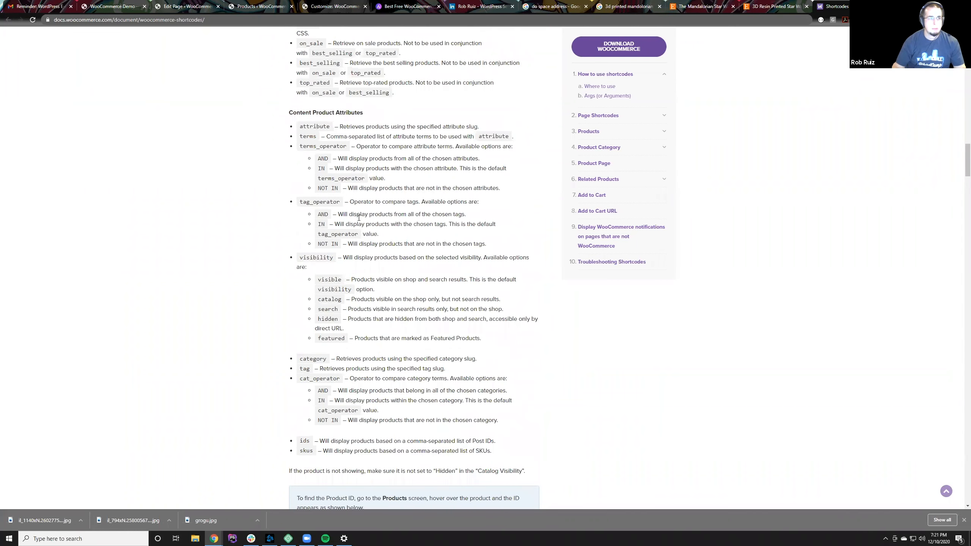
scroll(358, 217, up, 4)
scroll(358, 220, up, 4)
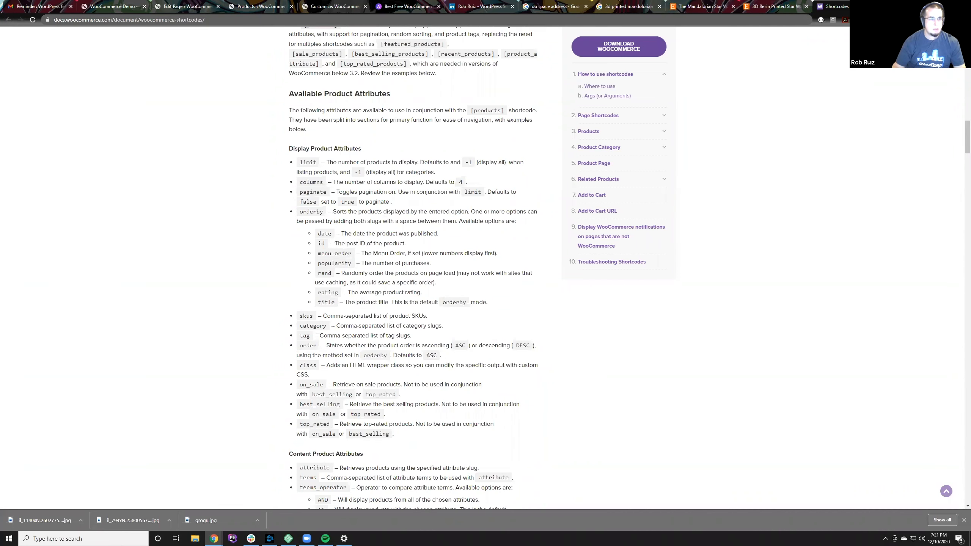
scroll(375, 322, up, 6)
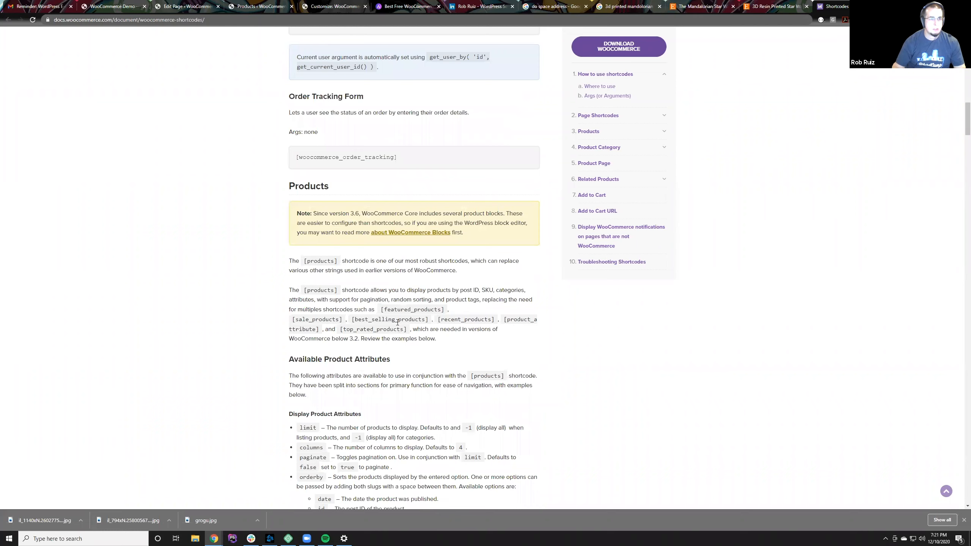
Step: Replace the products tag in the Home page's shortcode with featured_products, copied from the documentation, and update the page
drag(397, 308, 435, 315)
key(ctrl+c)
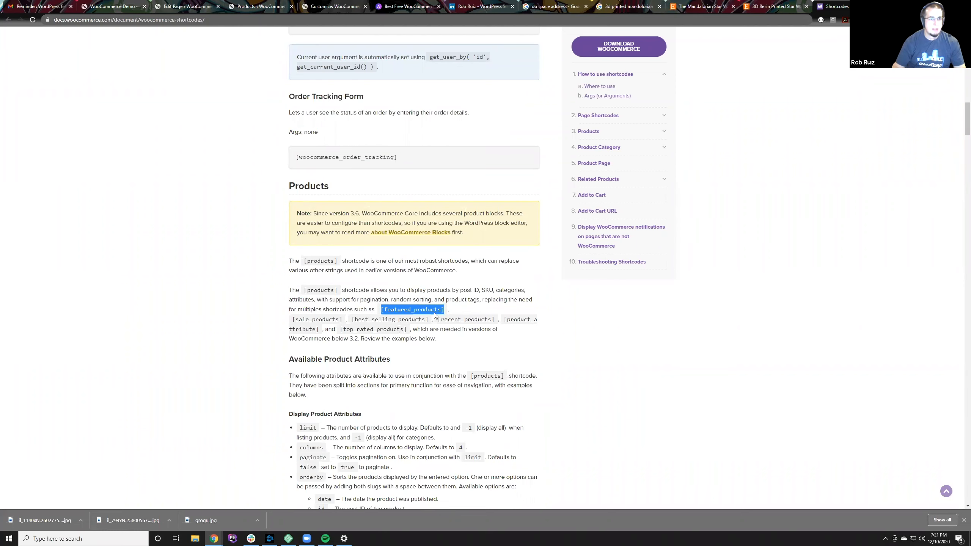
scroll(426, 310, down, 7)
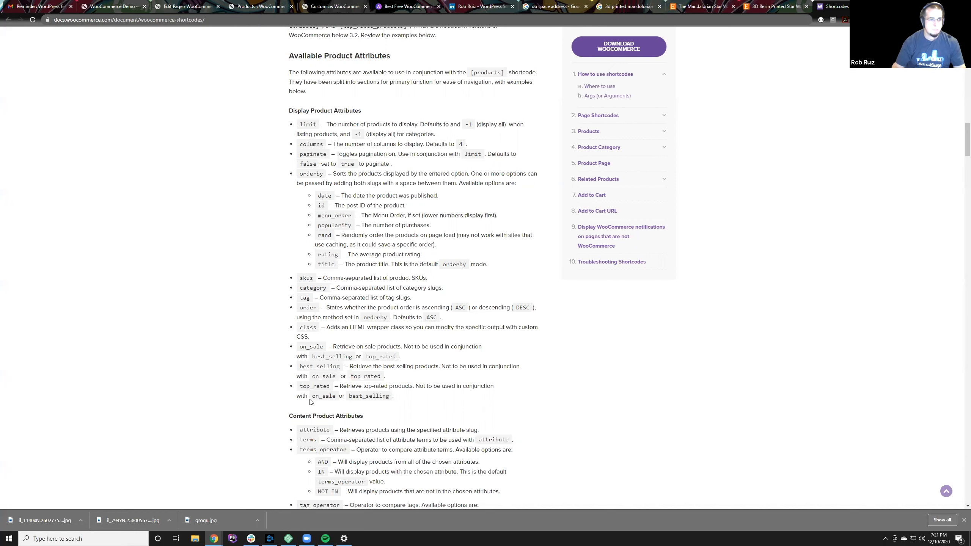
scroll(311, 402, down, 5)
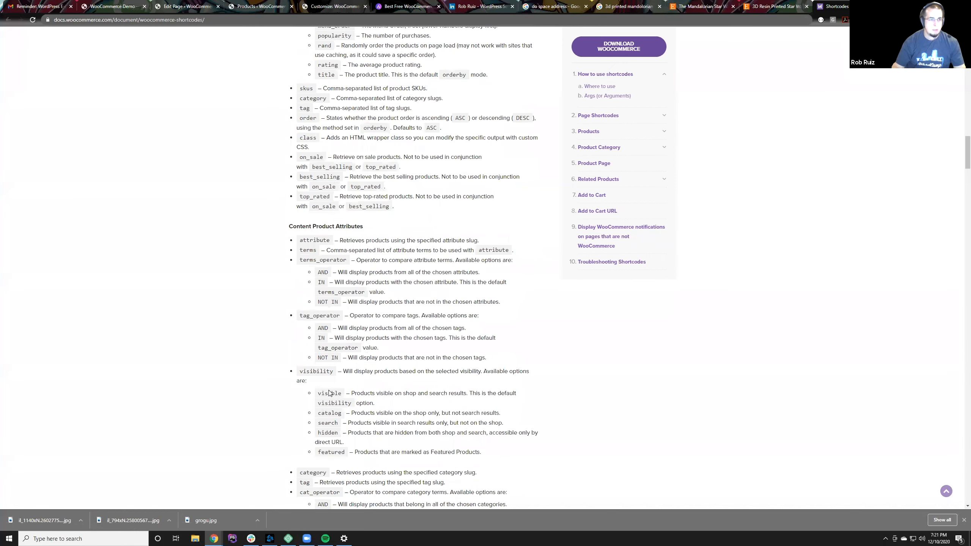
scroll(329, 393, down, 3)
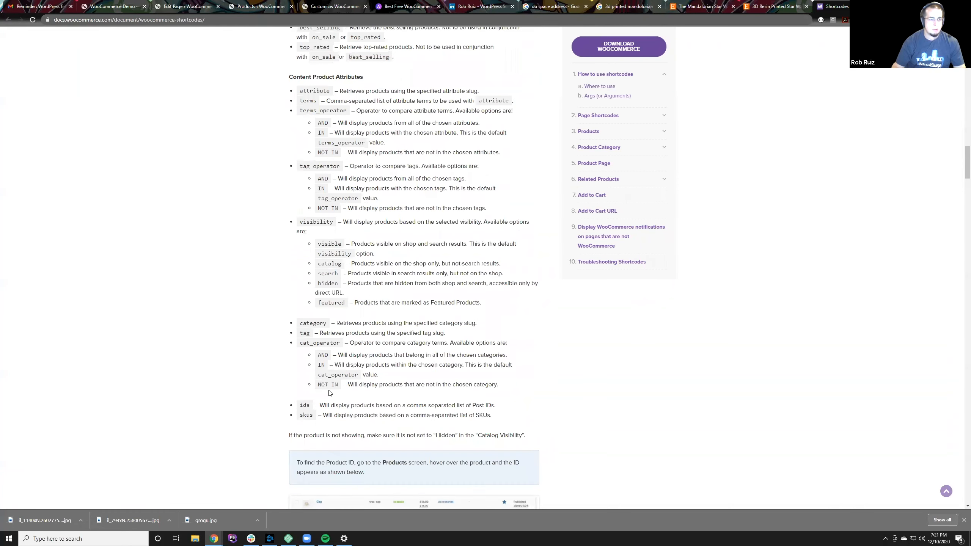
scroll(329, 390, up, 6)
click(176, 3)
double_click(215, 176)
key(ctrl+v)
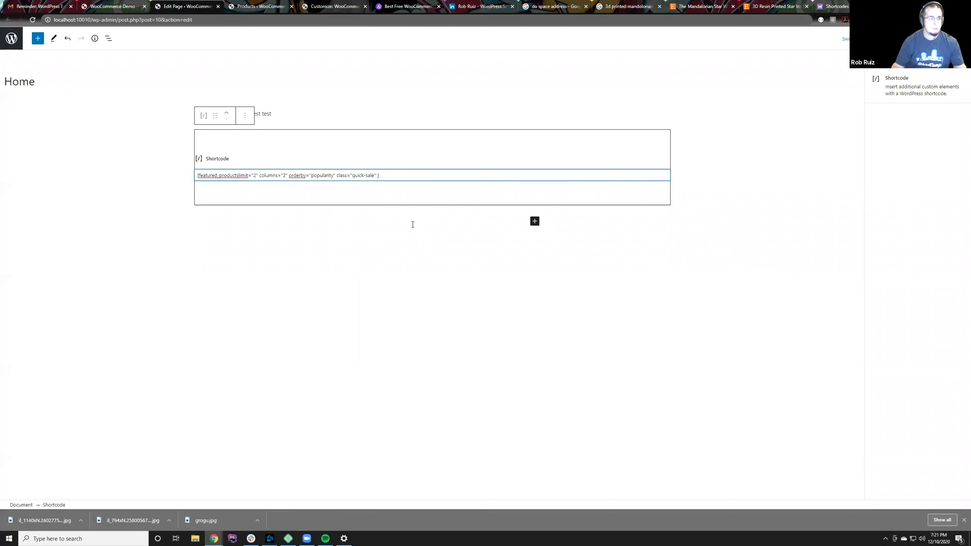
click(835, 102)
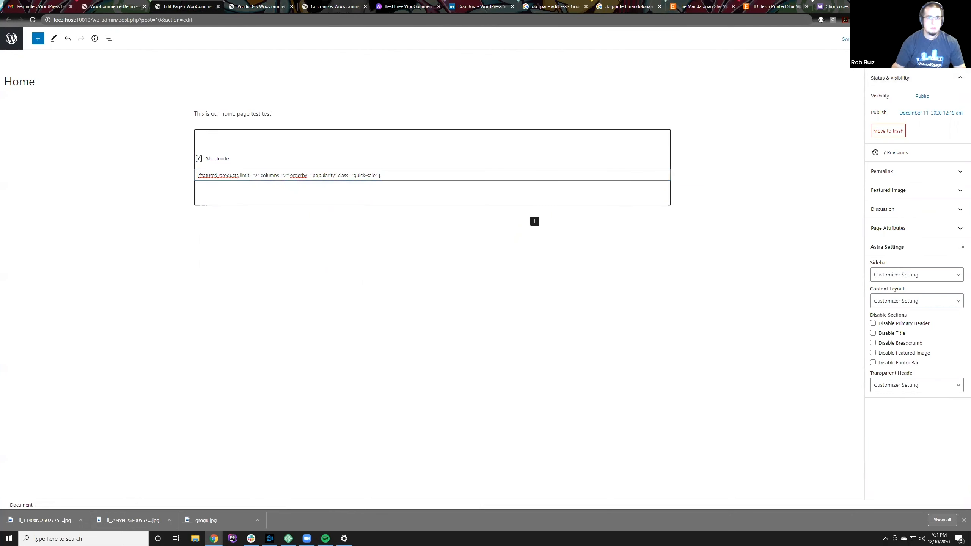
click(350, 117)
Step: Check the live Home page for the products shown by the featured_products shortcode
click(117, 6)
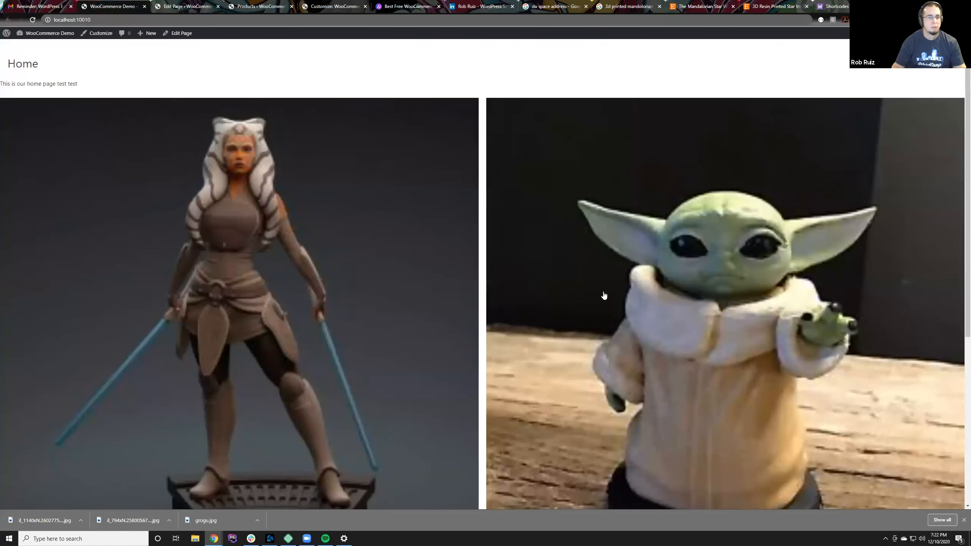
scroll(603, 295, down, 5)
scroll(603, 295, up, 5)
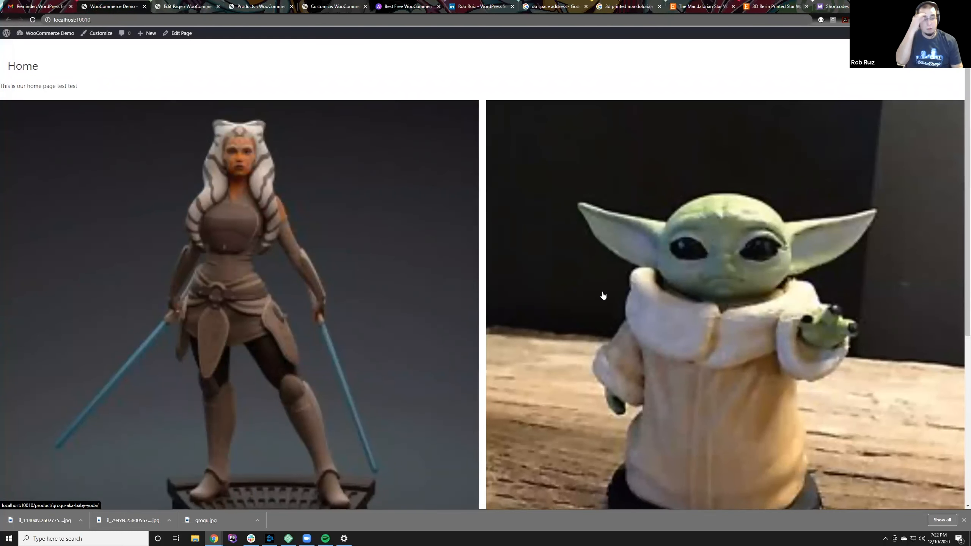
click(184, 6)
click(345, 135)
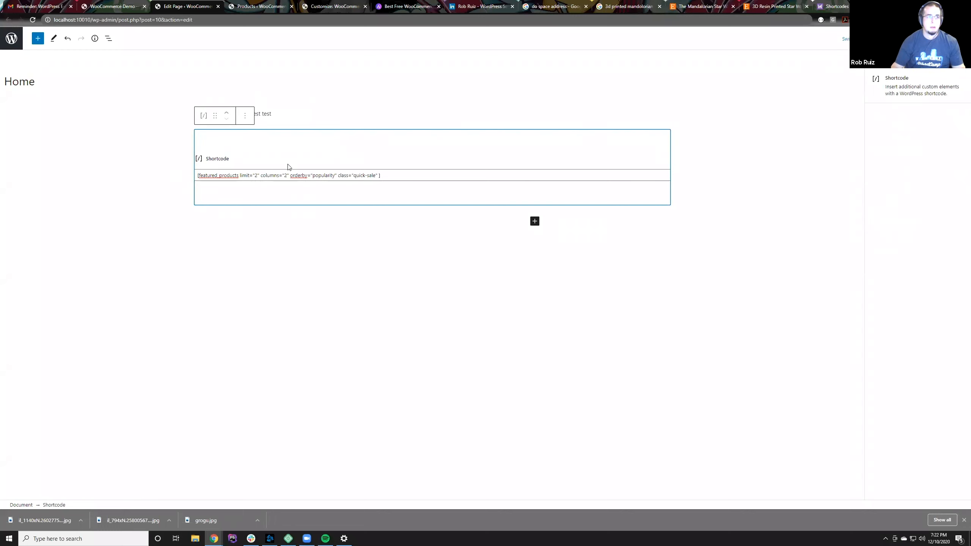
click(245, 115)
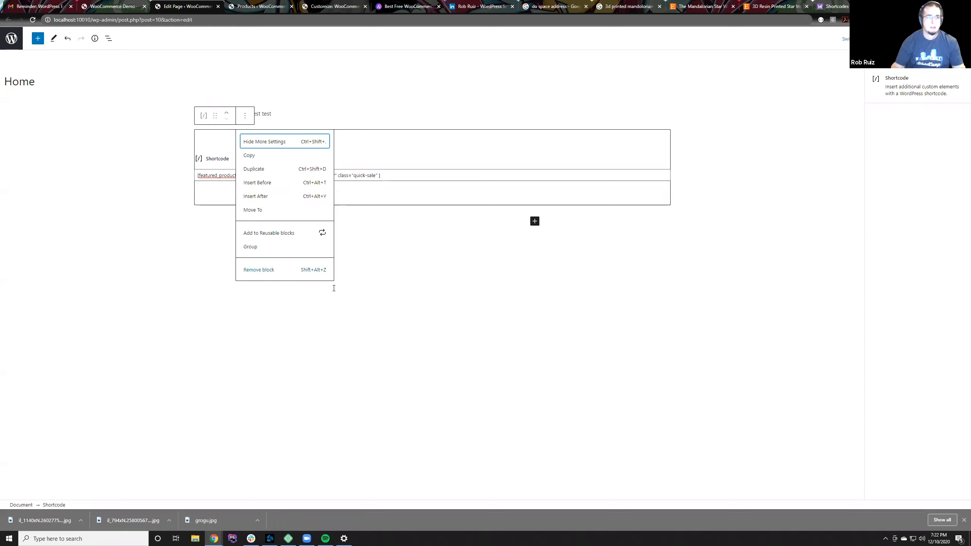
click(351, 267)
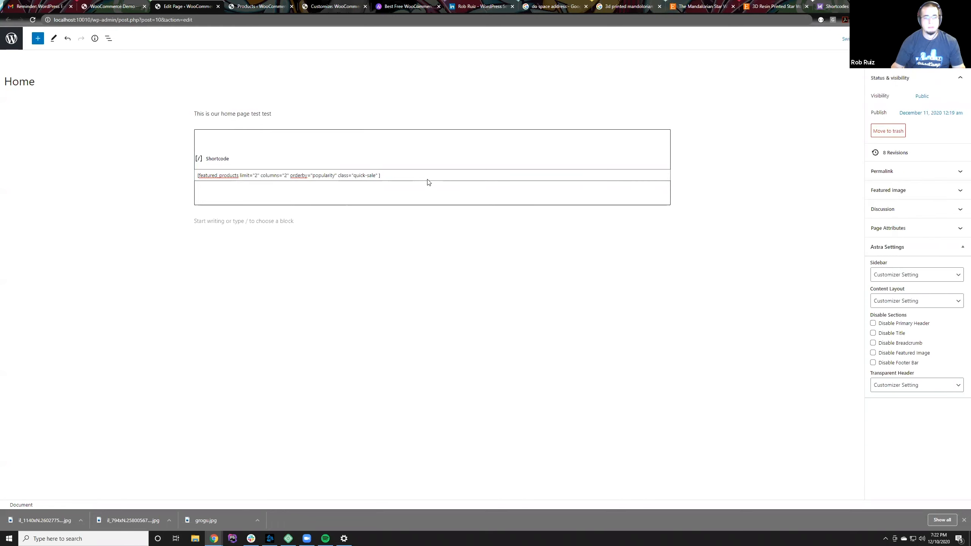
click(564, 264)
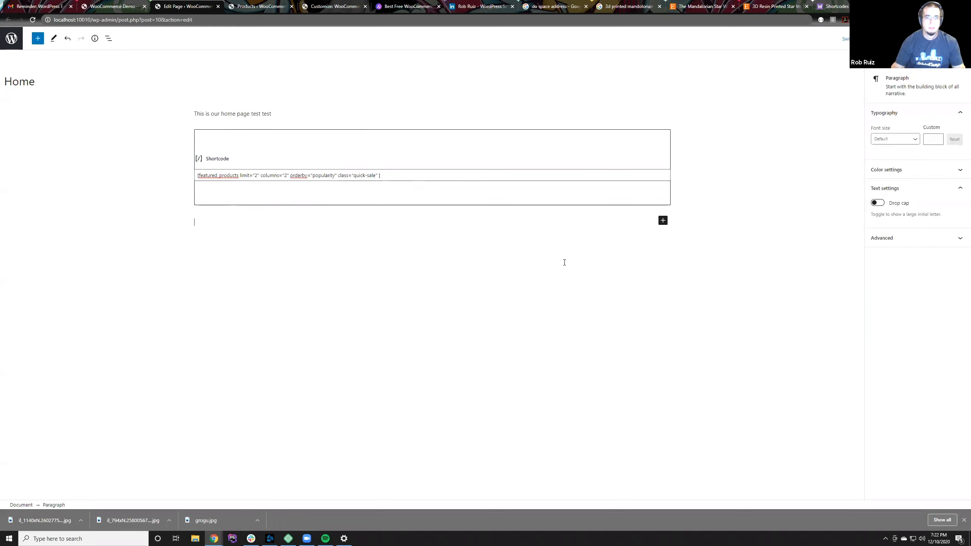
click(107, 6)
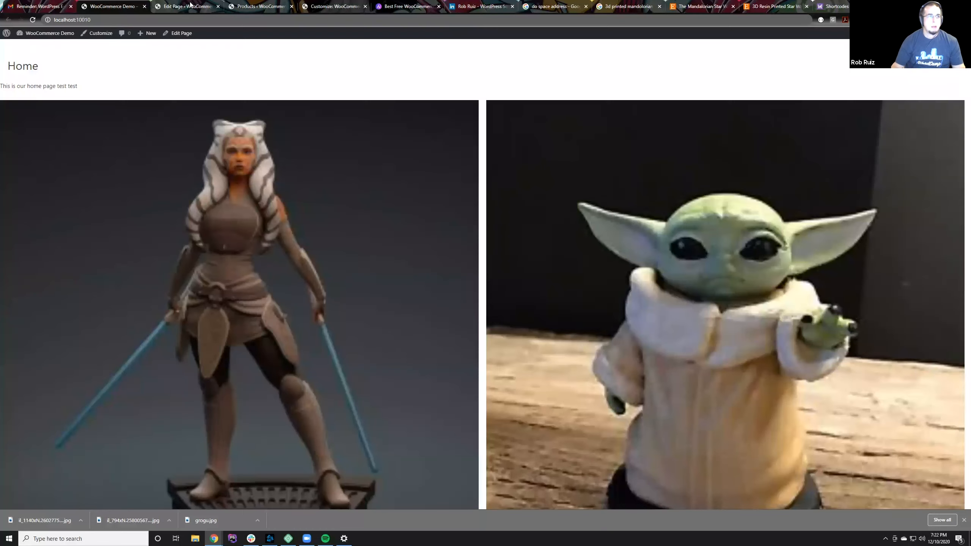
Step: Open the WooCommerce shipping settings, review the shipping options and shipping classes, and go back to the shipping zones
click(253, 4)
mouse_move(62, 127)
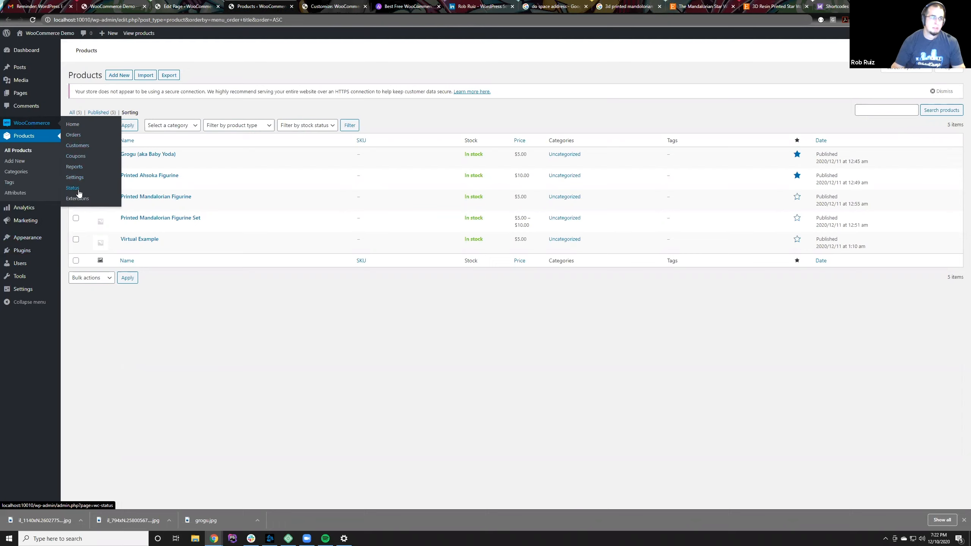
click(75, 178)
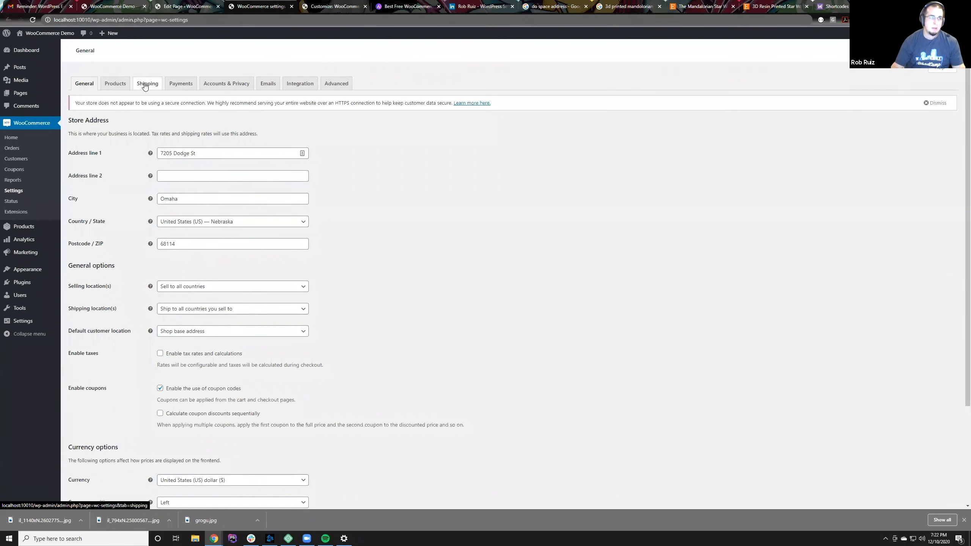
click(145, 86)
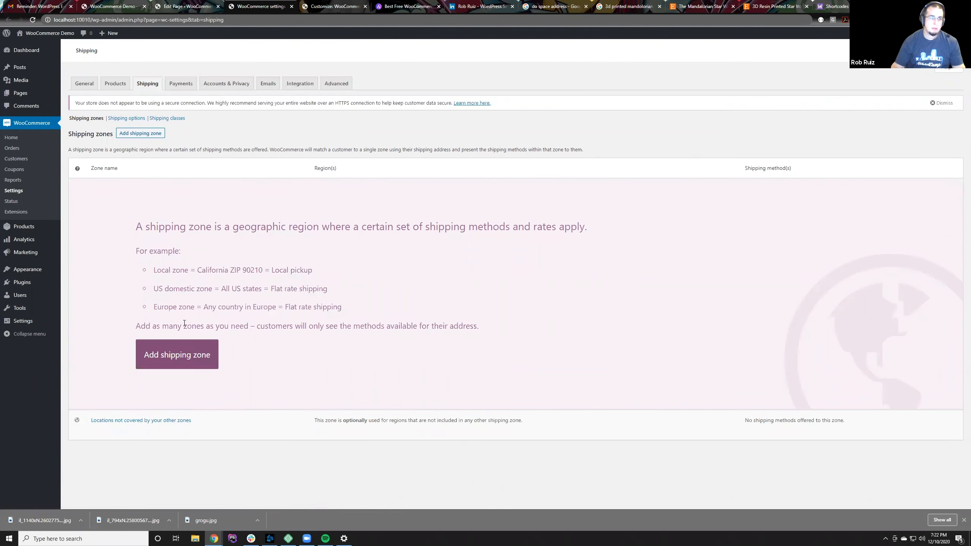
click(120, 120)
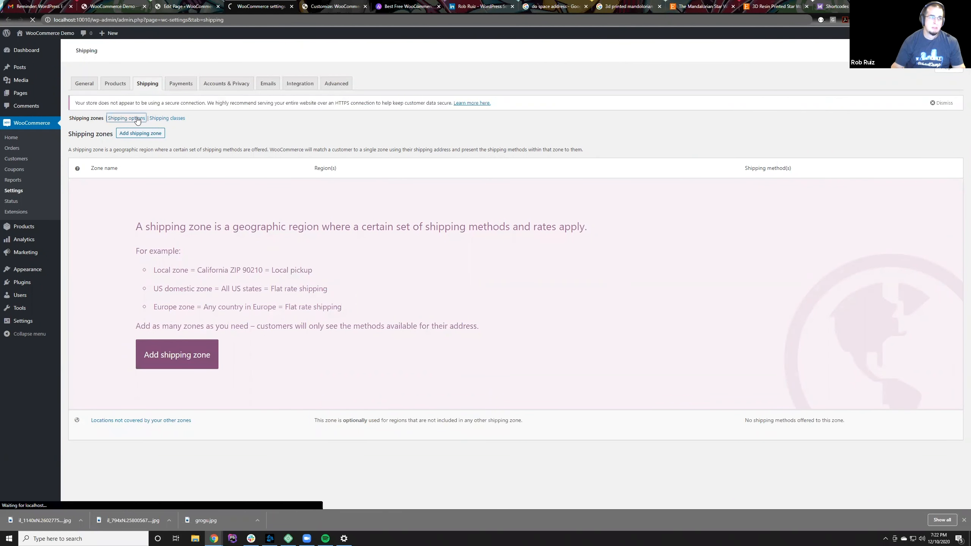
click(157, 121)
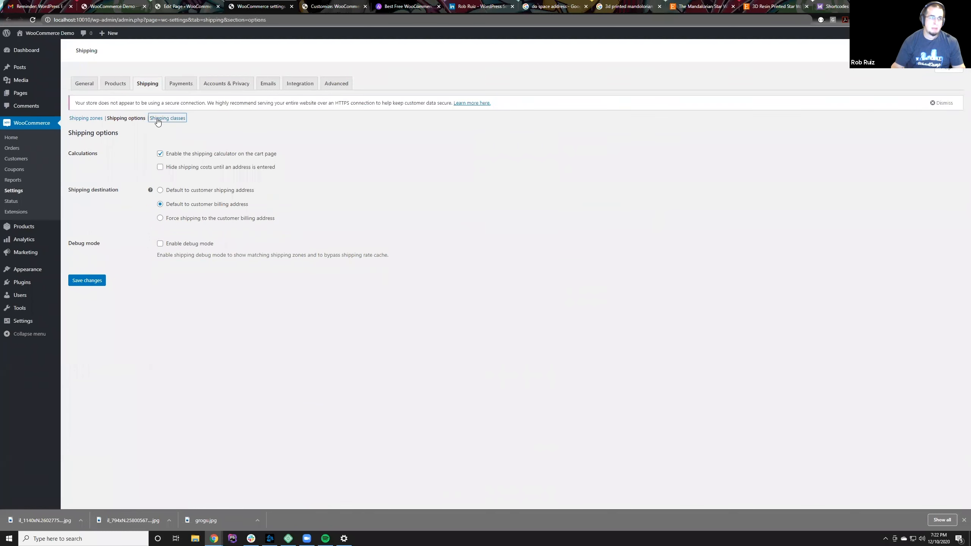
click(95, 119)
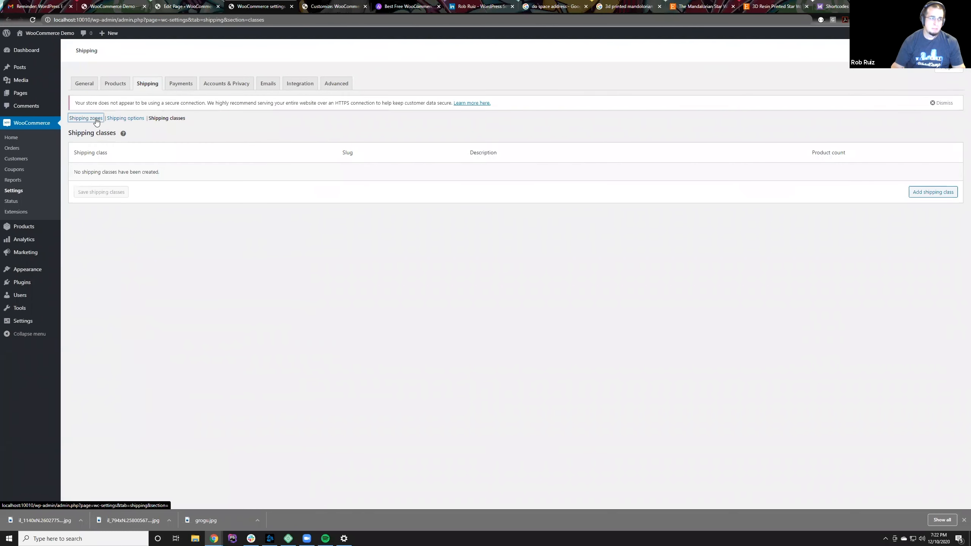
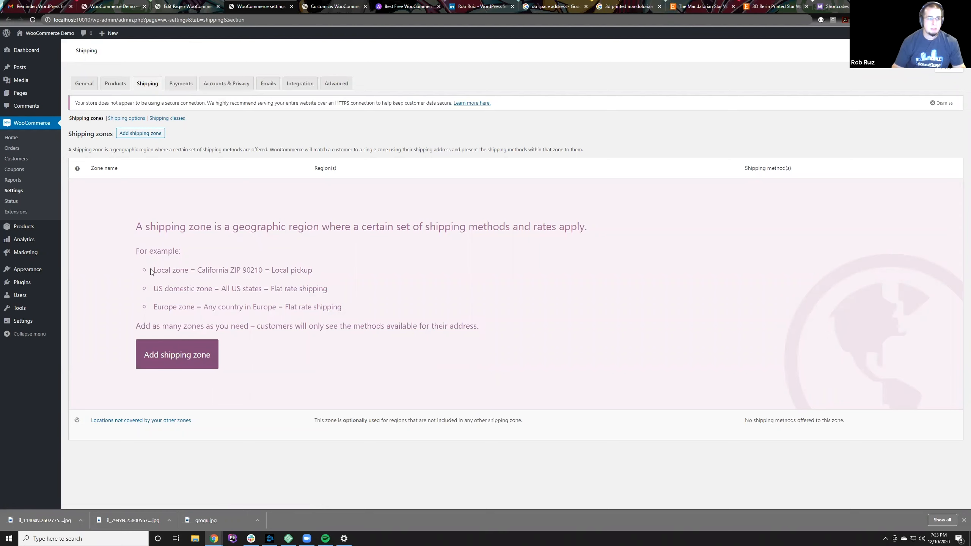
Step: Read through the example shipping zones and the note on adding zones in the shipping settings
drag(152, 271, 358, 274)
click(320, 280)
drag(154, 292, 339, 293)
drag(272, 291, 134, 310)
click(458, 326)
drag(457, 326, 480, 325)
click(159, 251)
click(321, 286)
Step: Enable PayPal Standard in the WooCommerce payment settings and review the bank transfer, check and cash on delivery methods
click(179, 85)
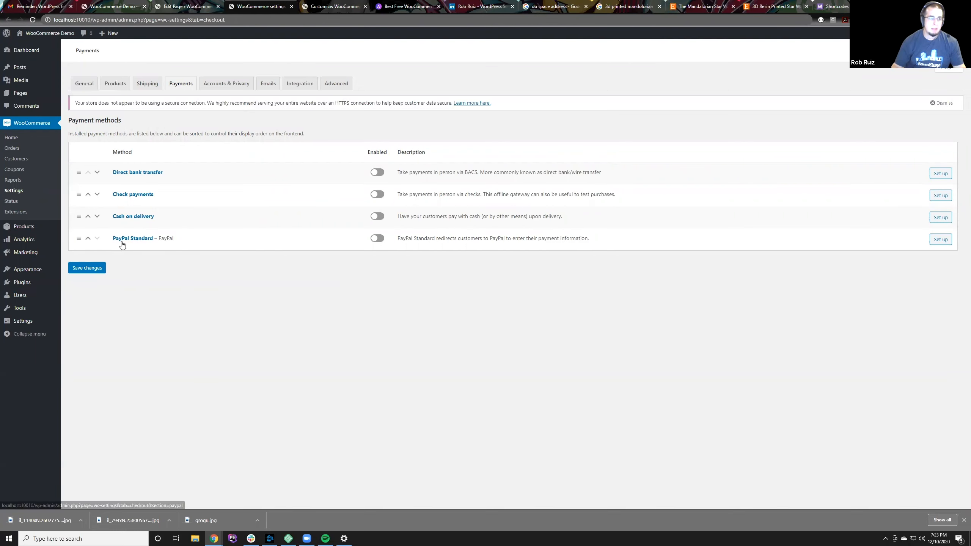
click(377, 239)
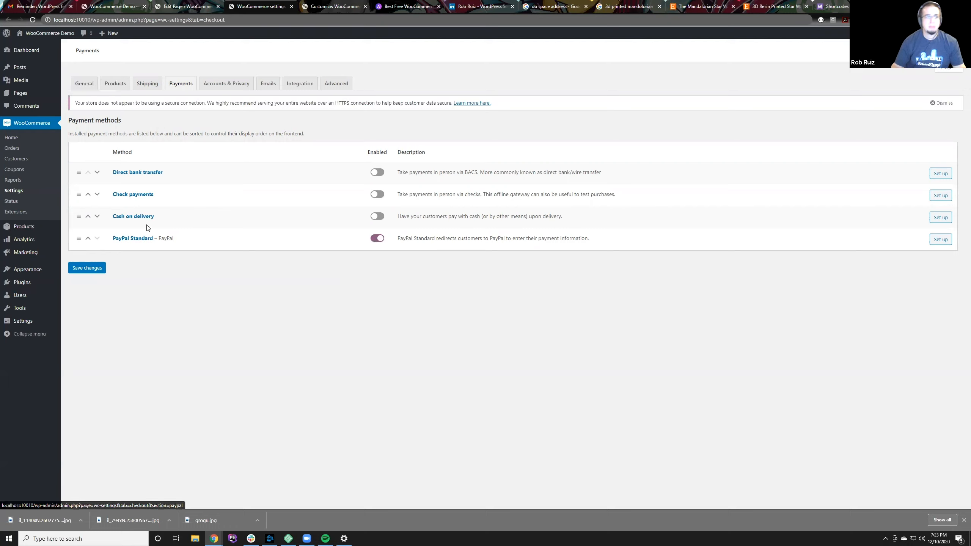
drag(156, 216, 107, 172)
click(178, 179)
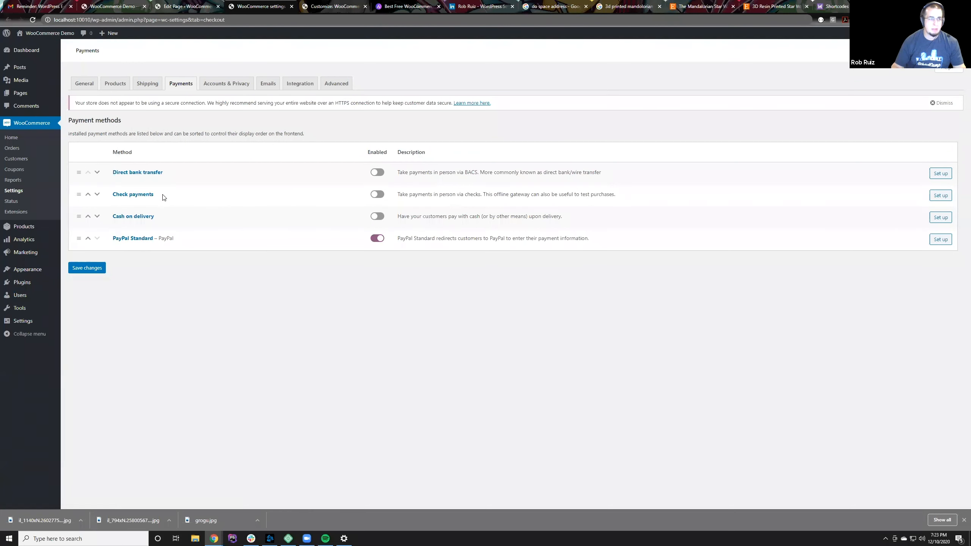
drag(160, 217, 104, 195)
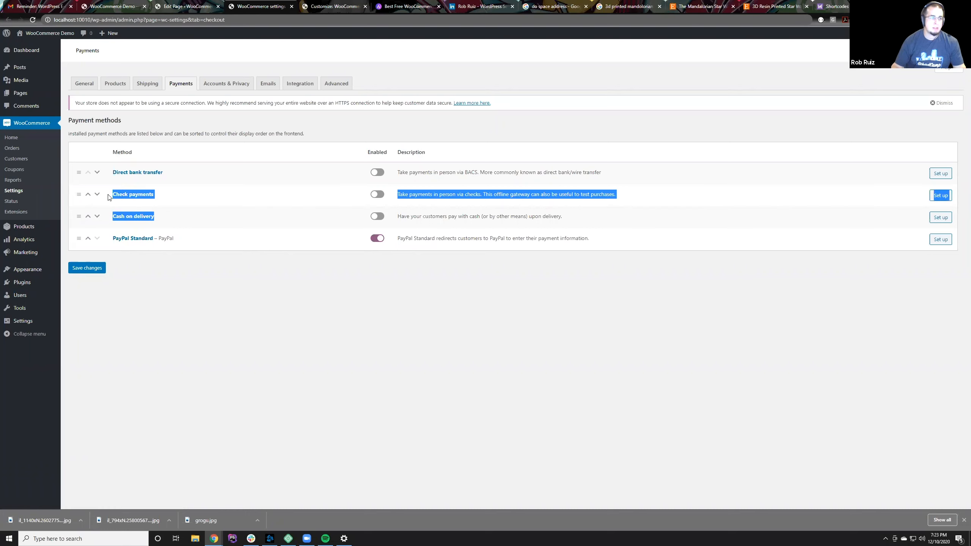
click(167, 223)
mouse_move(169, 226)
mouse_down()
mouse_move(93, 197)
mouse_move(156, 229)
mouse_up()
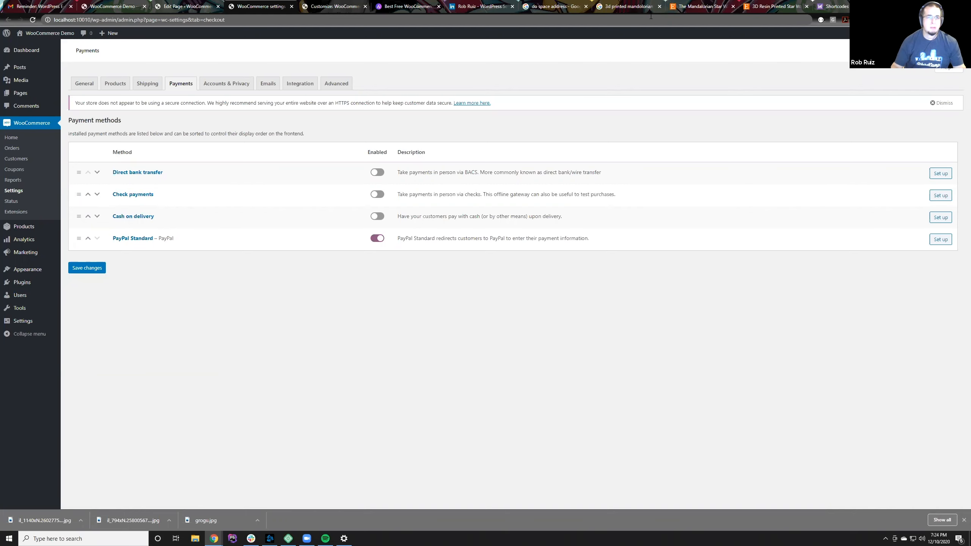
Step: Switch to the WooCommerce documentation and browse its Extensions page for payment gateways
click(835, 6)
scroll(238, 37, up, 20)
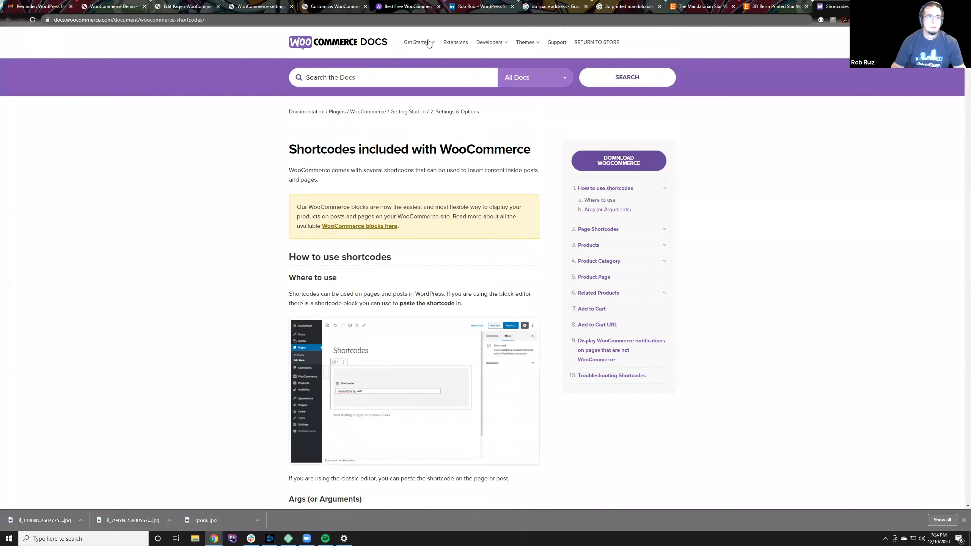
click(455, 42)
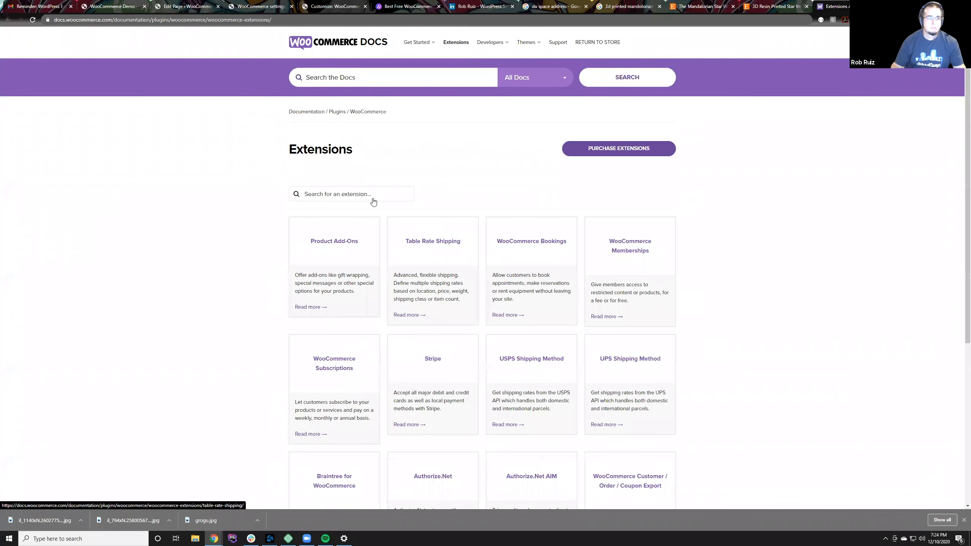
scroll(517, 385, down, 2)
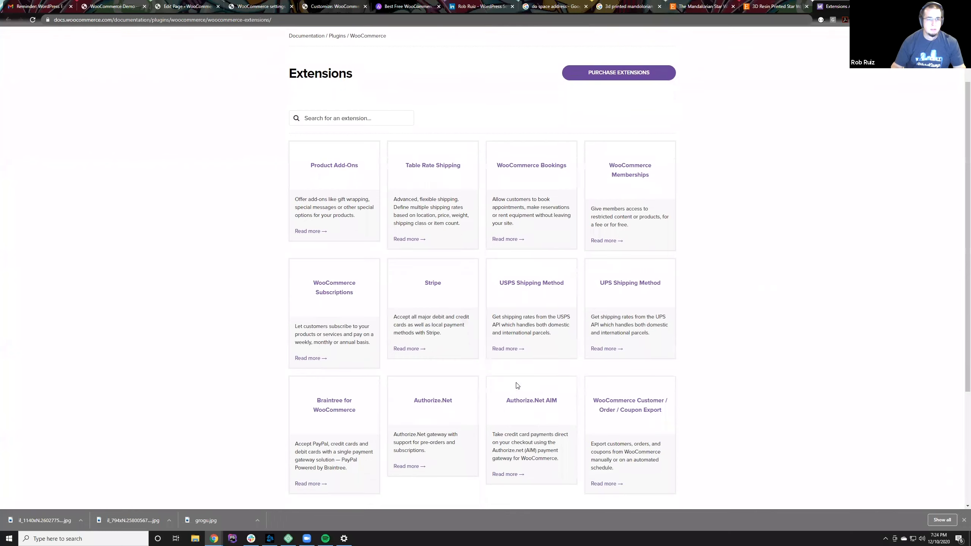
scroll(517, 384, down, 3)
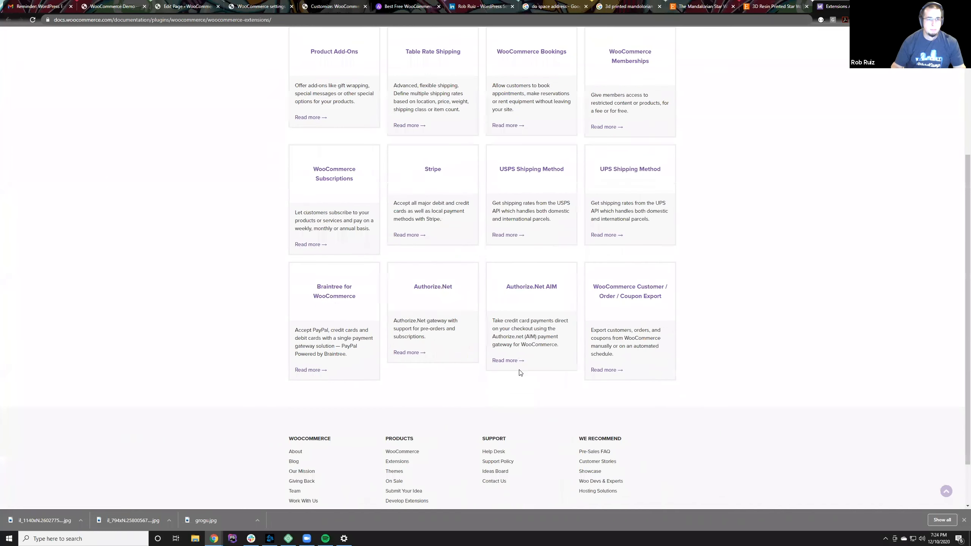
Step: Open the Authorize.Net extension's documentation, skim it through the plugin upgrade section, and return to its beginning
click(440, 288)
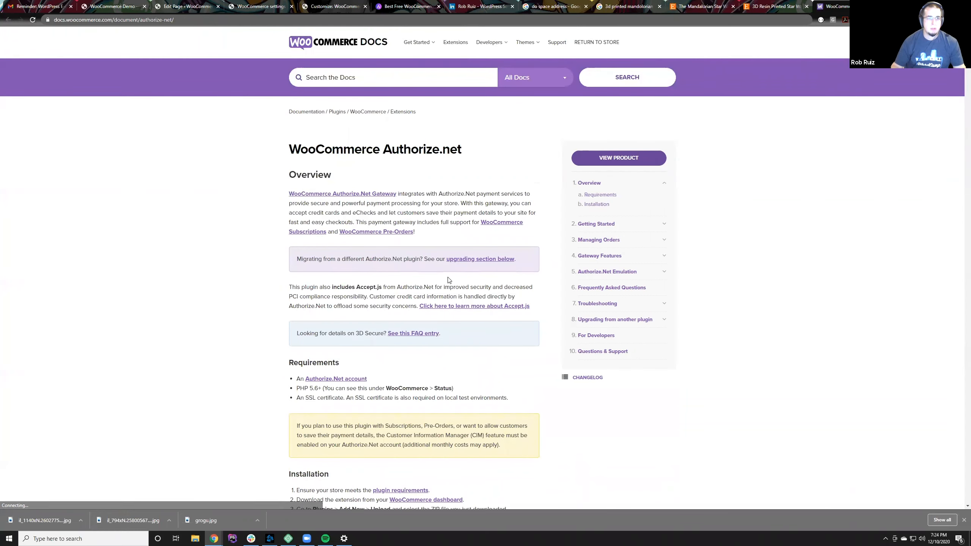
scroll(455, 283, down, 12)
scroll(463, 287, down, 15)
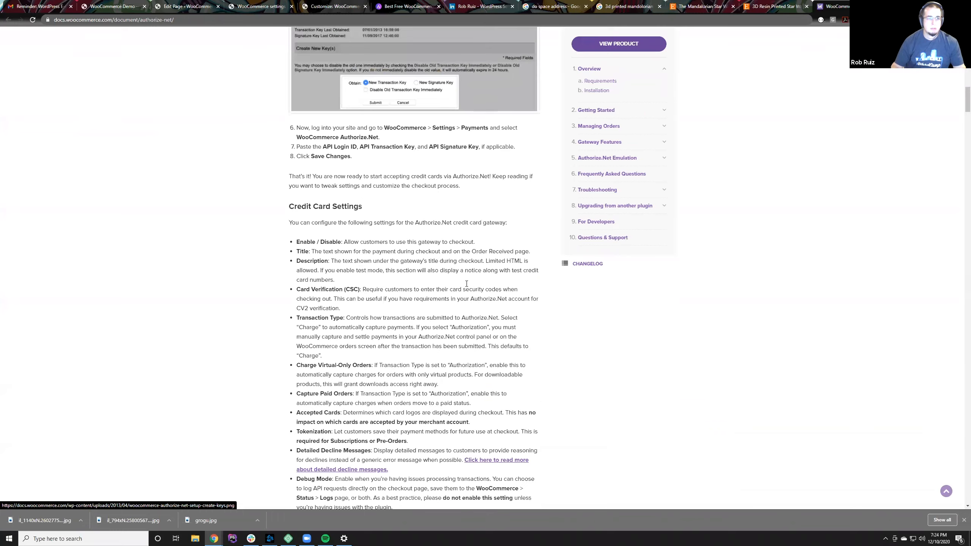
scroll(473, 280, down, 20)
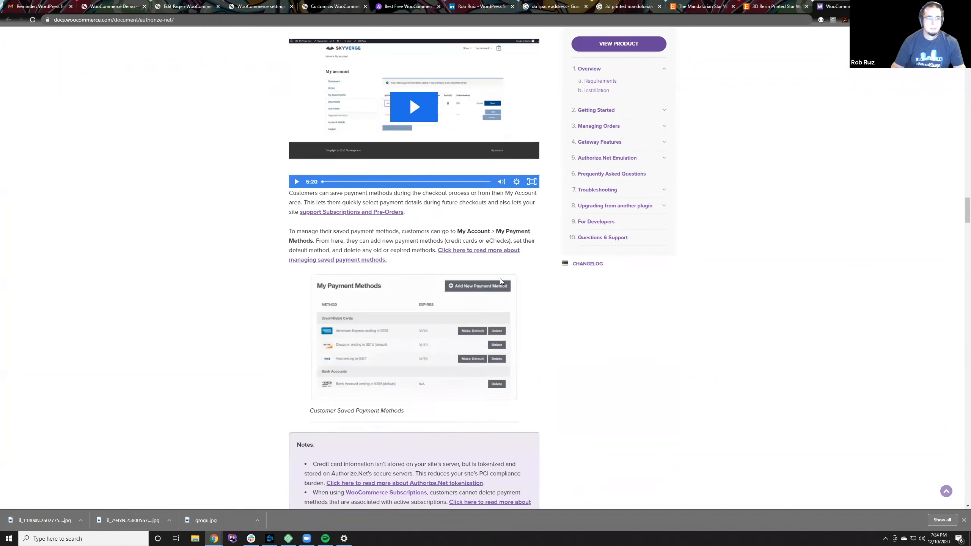
scroll(536, 287, down, 15)
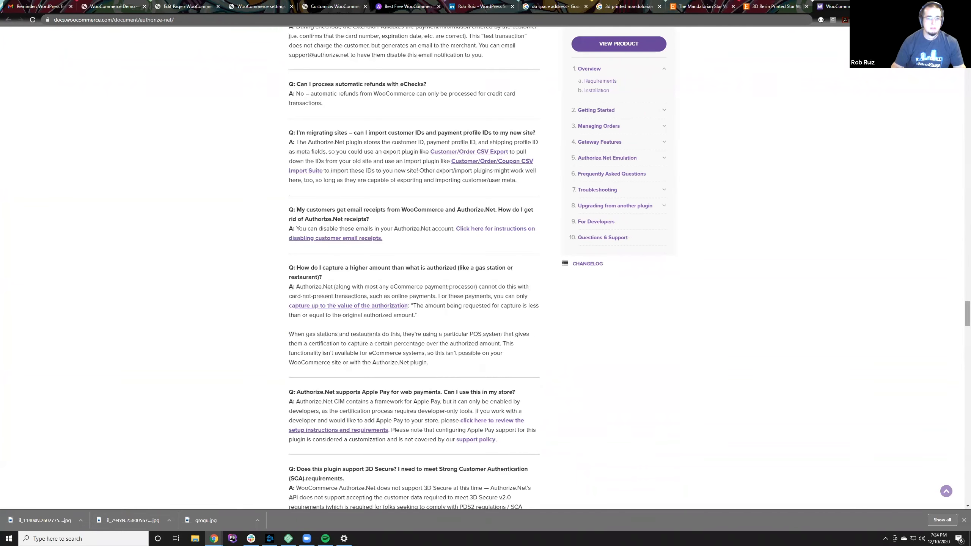
scroll(960, 319, down, 20)
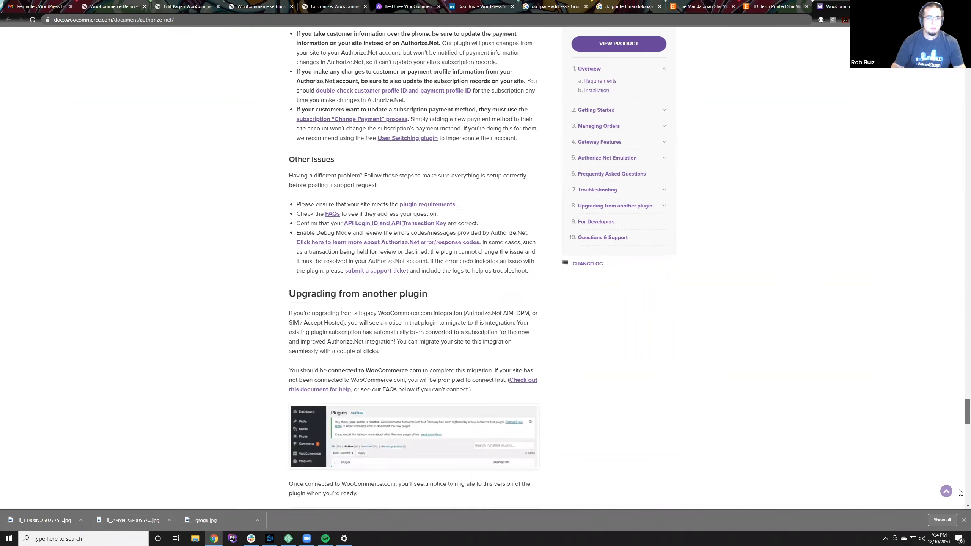
drag(960, 504, 967, 39)
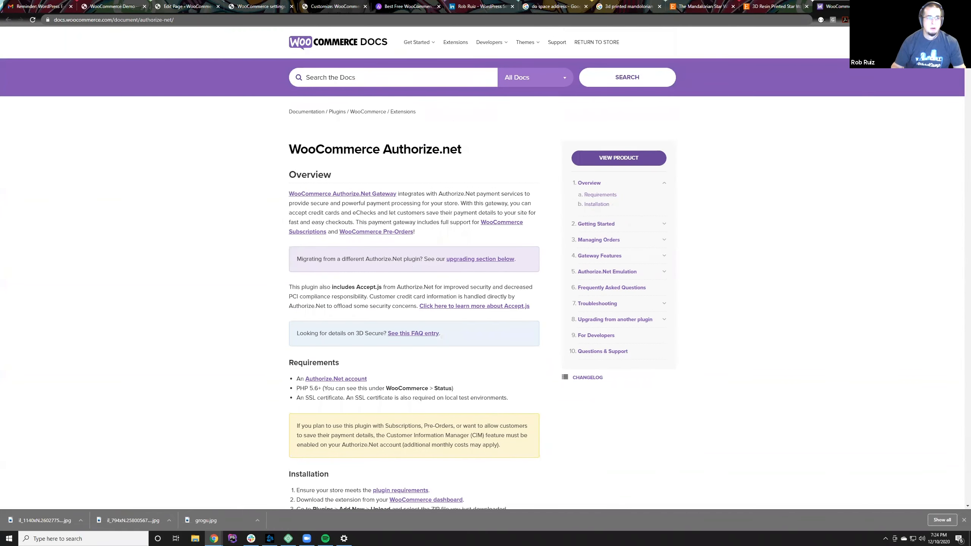
Step: Check the price on the Authorize.Net product page and go back to the documentation's Extensions page
click(612, 160)
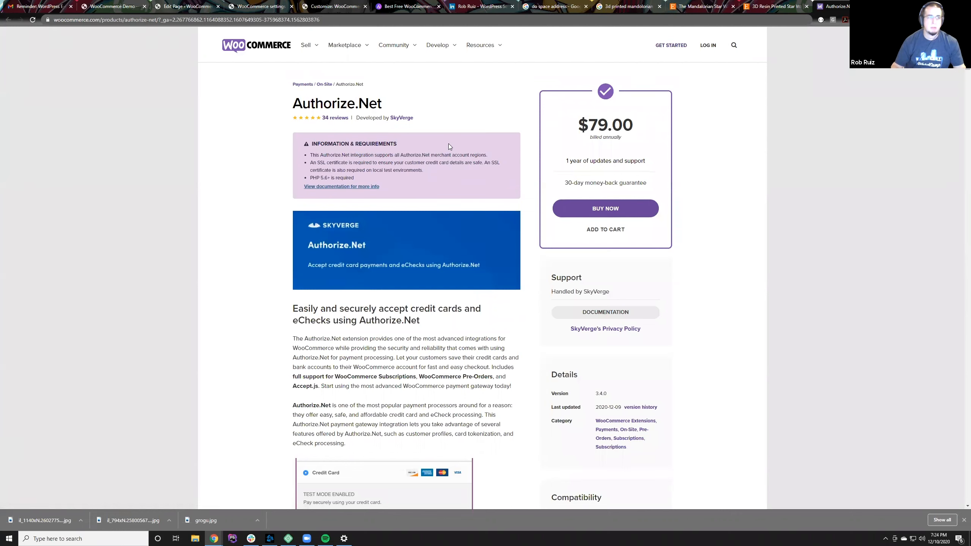
drag(639, 125, 577, 127)
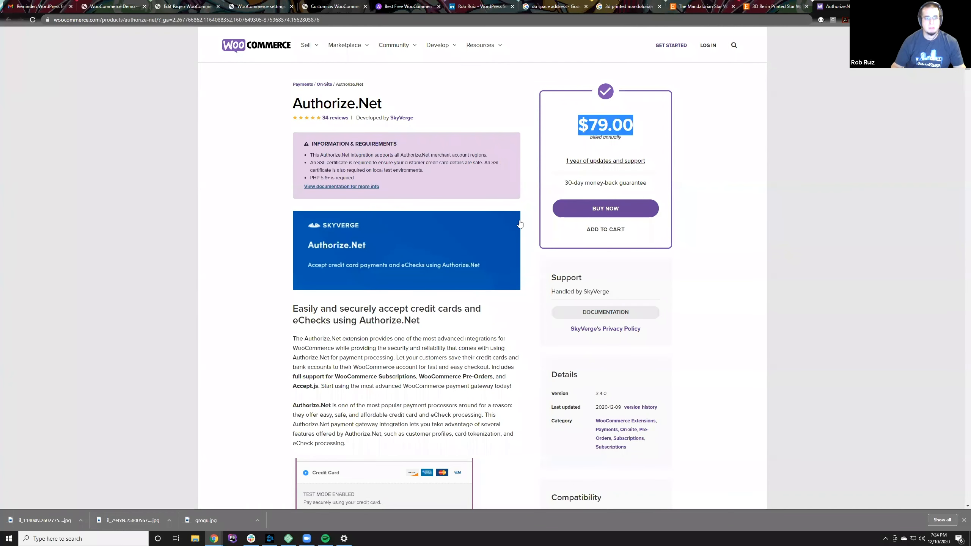
click(227, 177)
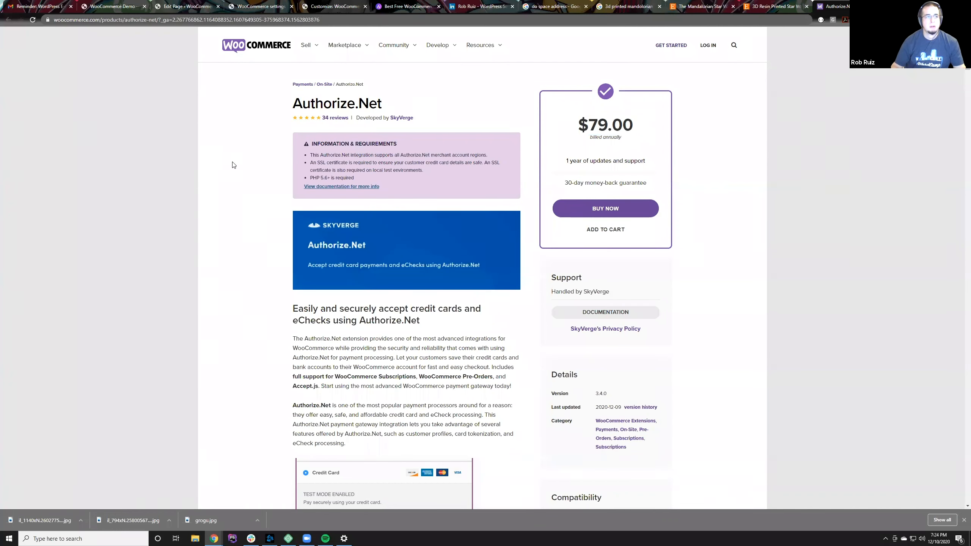
click(9, 21)
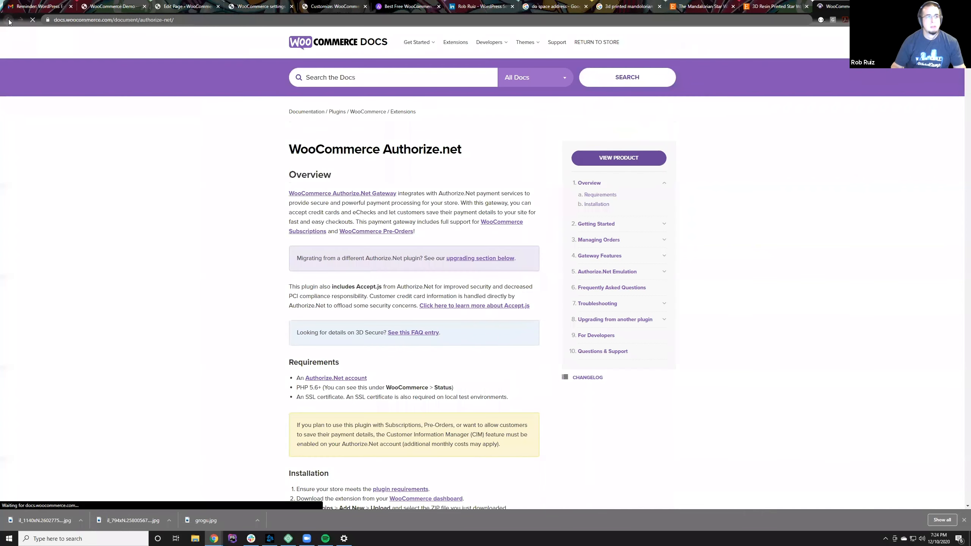
click(9, 22)
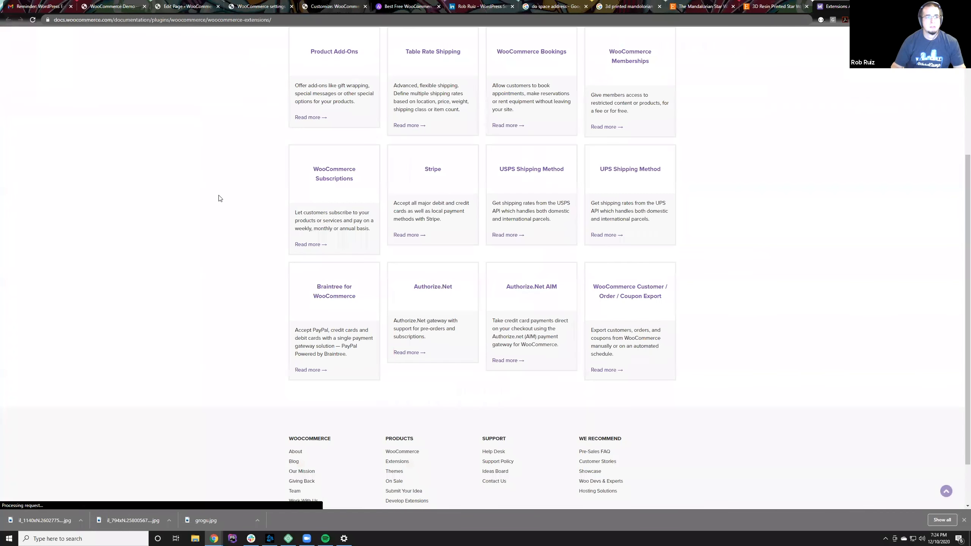
Step: Search the documented extensions for "free", dismiss the suggestions, and look over the listed extensions
scroll(222, 196, up, 10)
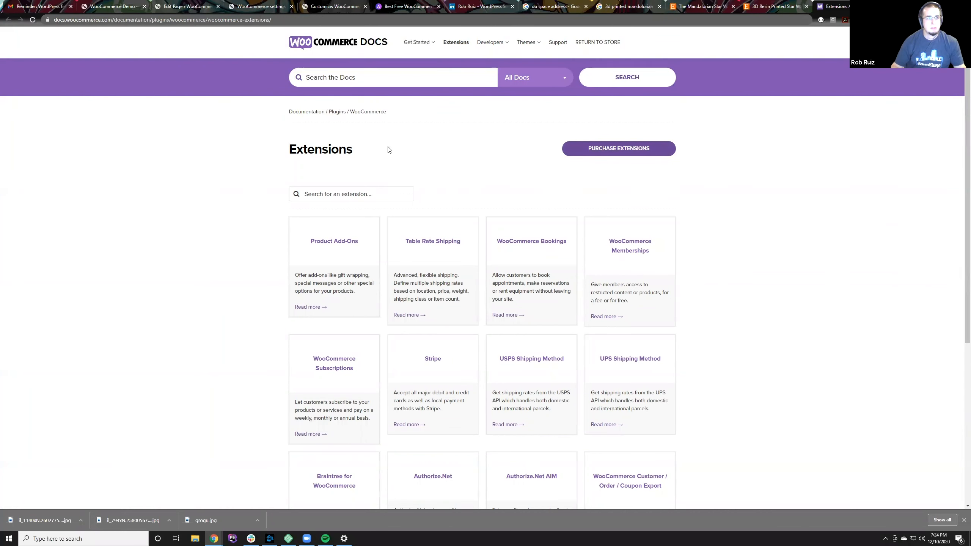
click(338, 196)
text(free)
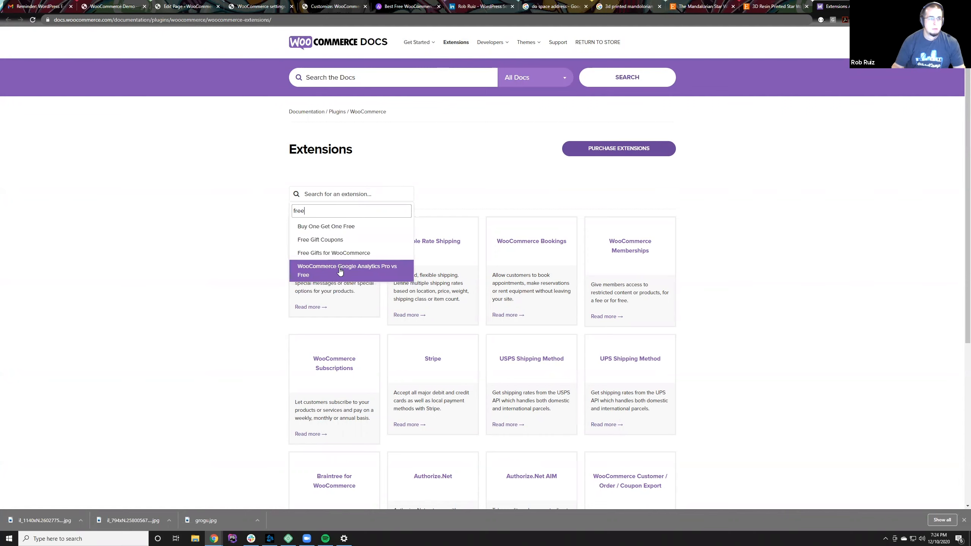
click(458, 195)
scroll(542, 316, down, 5)
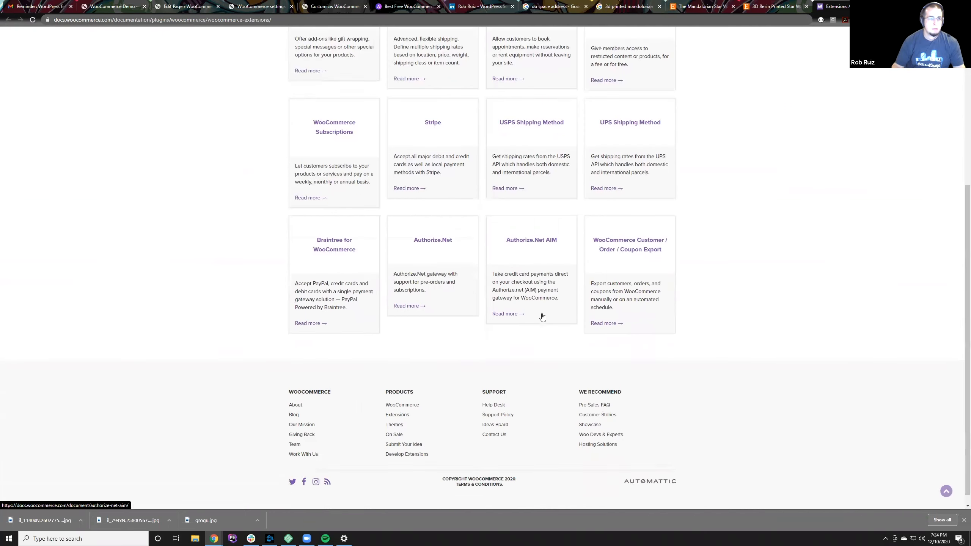
scroll(542, 316, up, 2)
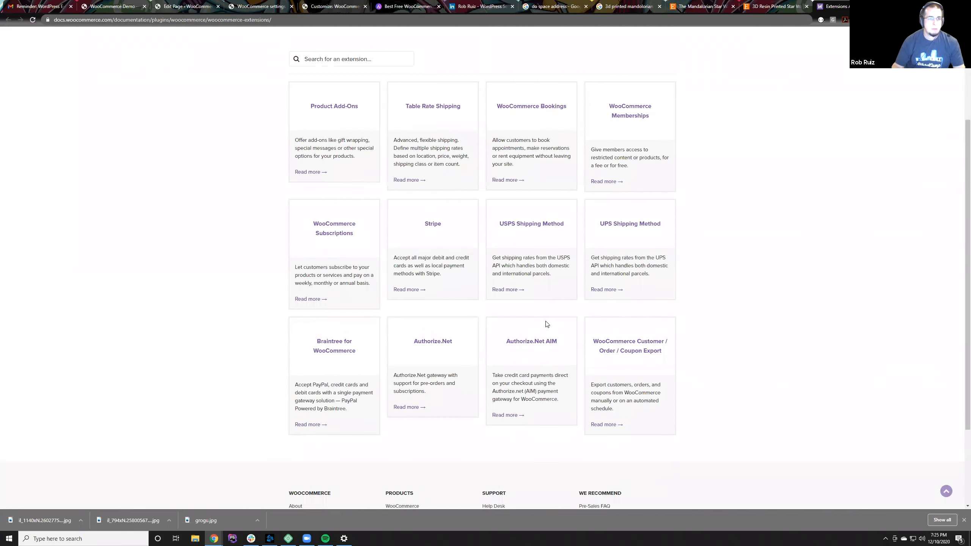
scroll(546, 324, up, 3)
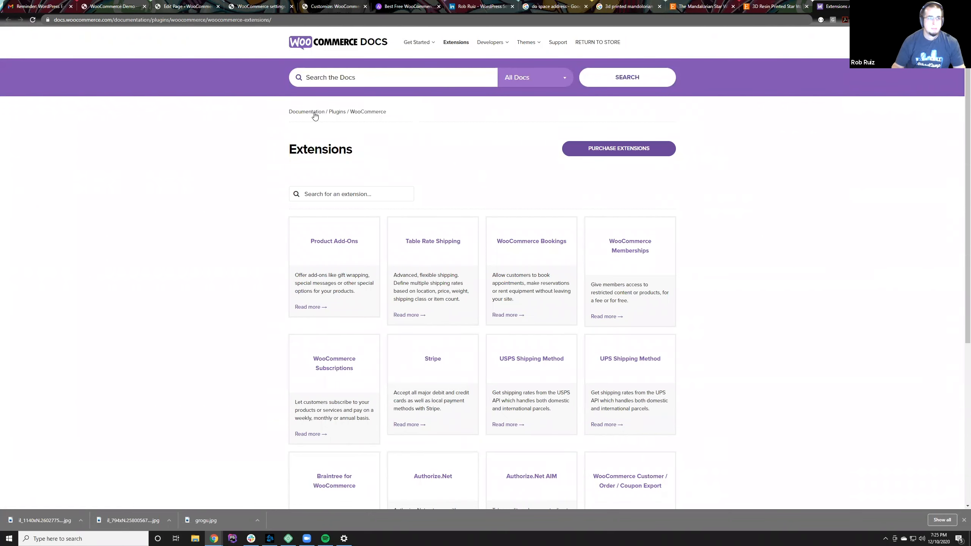
Step: Go to the WooCommerce Docs home page and from there to the main woocommerce.com site
click(359, 45)
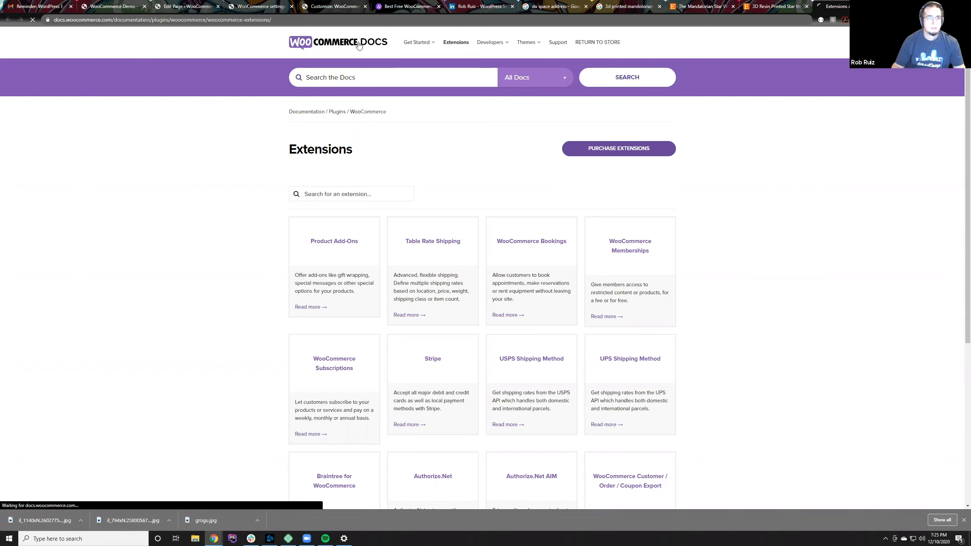
double_click(60, 19)
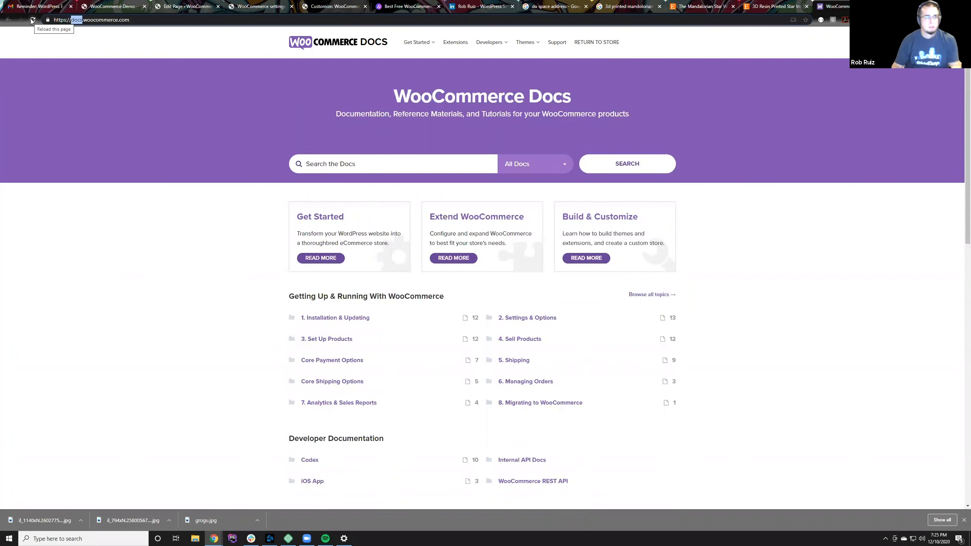
key(BackSpace)
key(Delete)
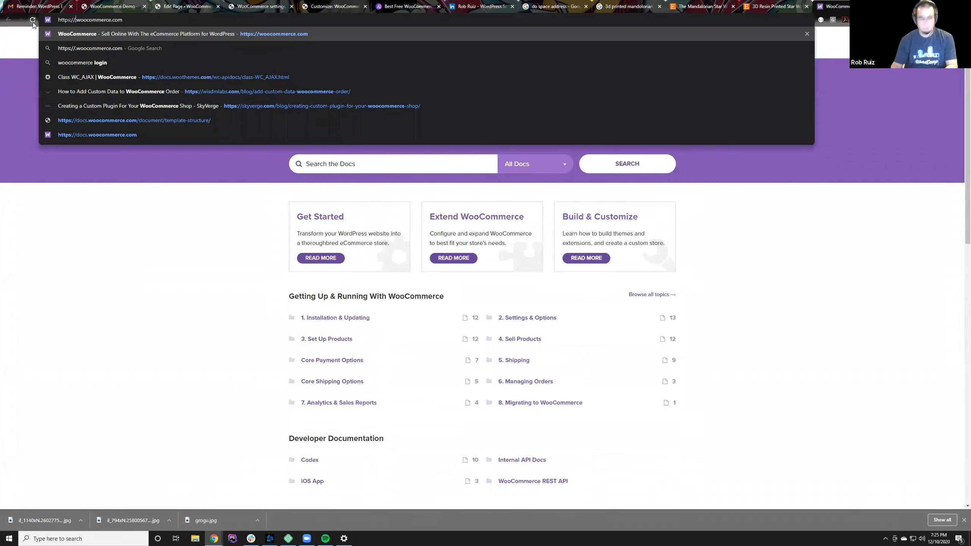
key(Return)
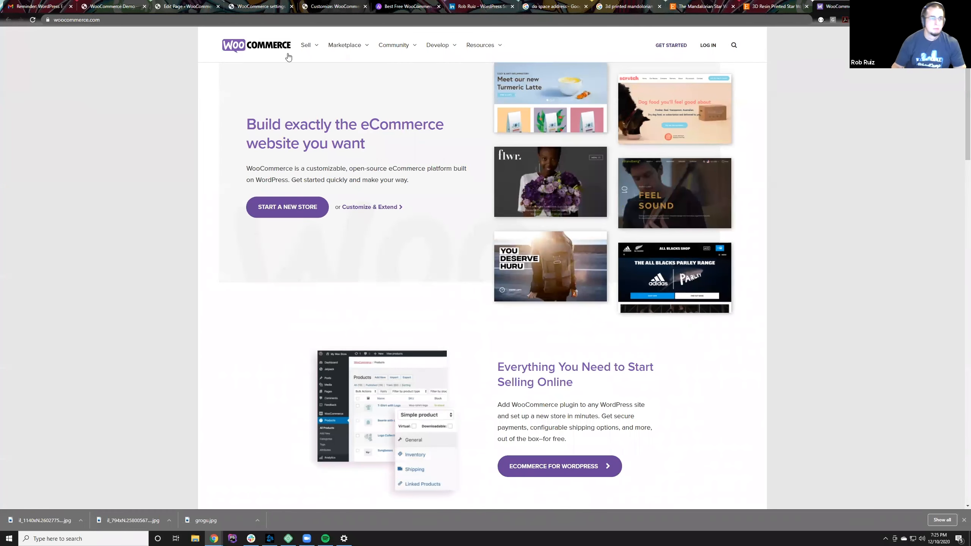
Step: Open the WooCommerce Payments page on woocommerce.com and skim its pricing and feature information
mouse_move(309, 45)
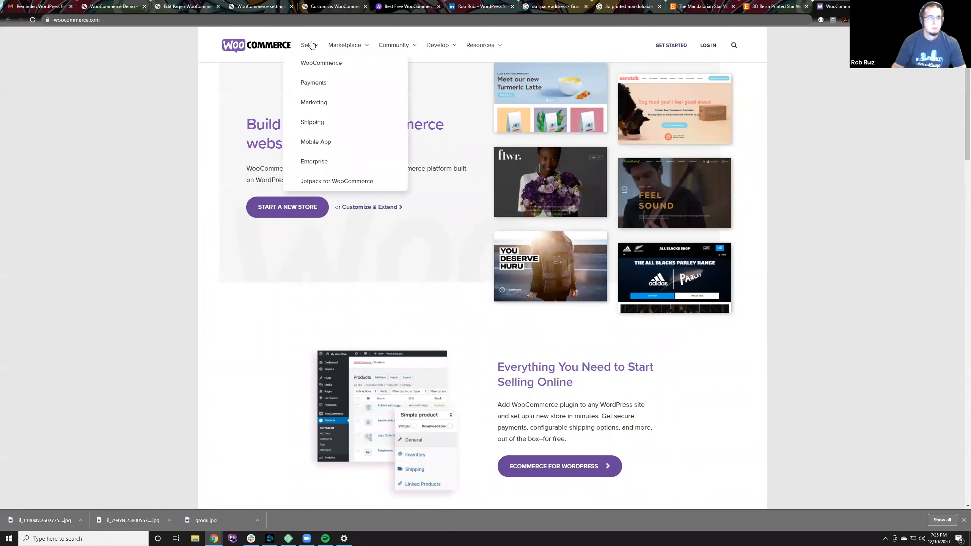
click(315, 83)
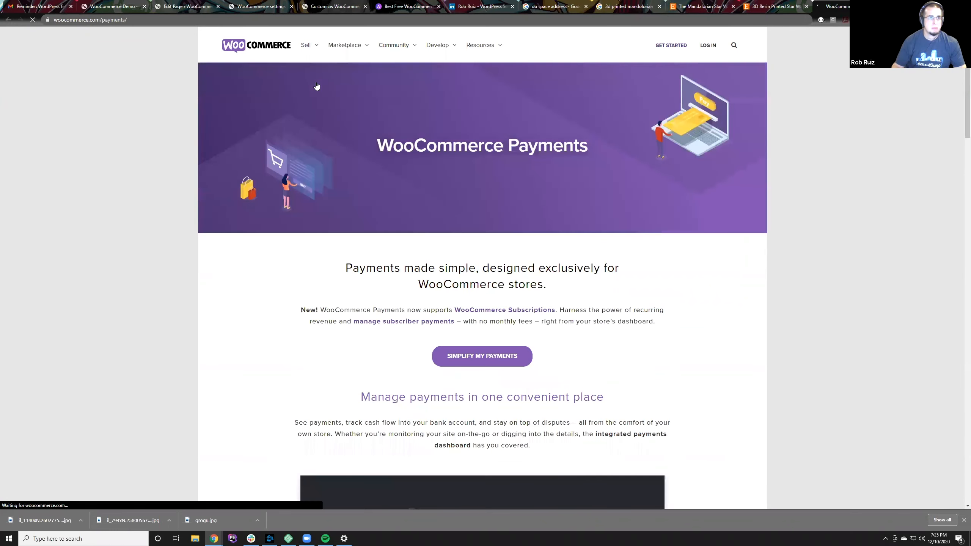
scroll(441, 280, down, 20)
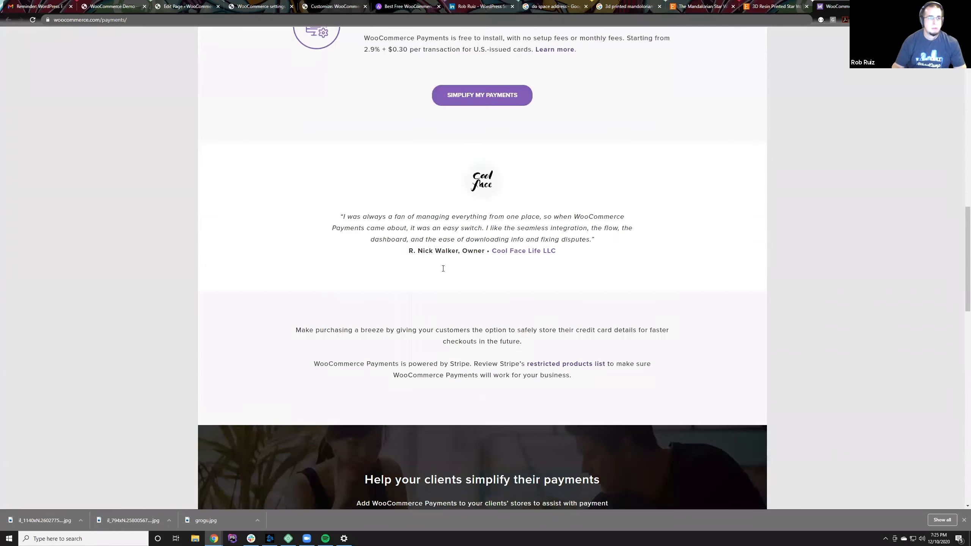
scroll(442, 270, up, 20)
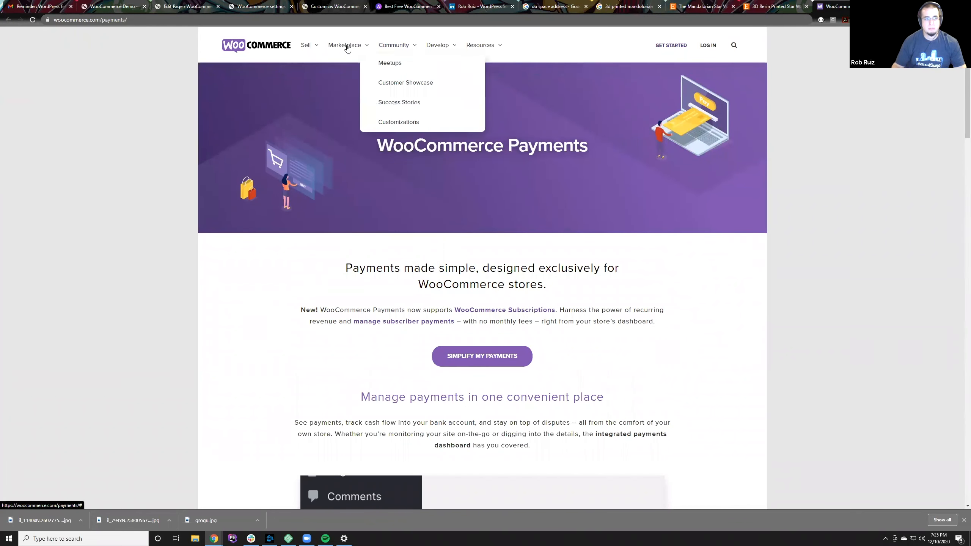
Step: Open the marketplace's full Extensions Store, glance at its categories, and search the extensions for "free"
mouse_move(313, 47)
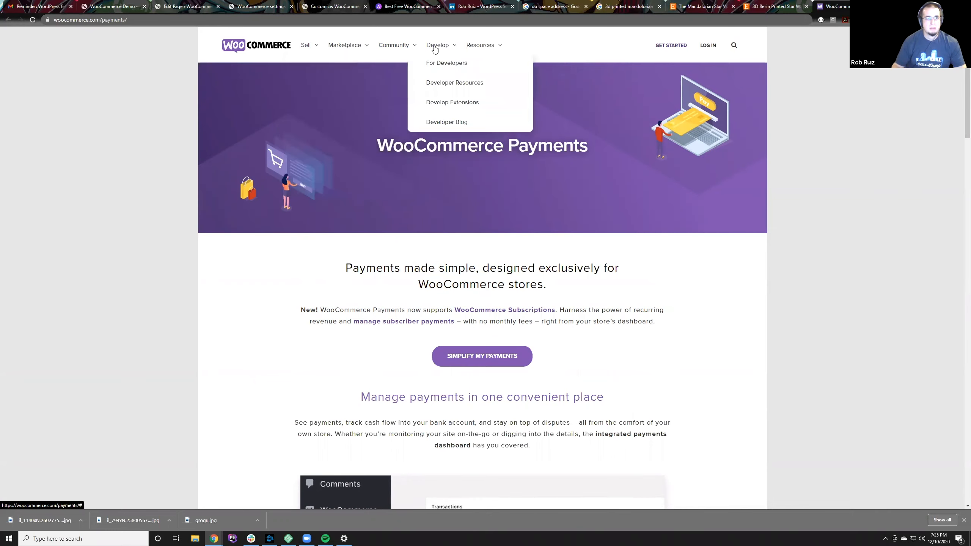
mouse_move(356, 46)
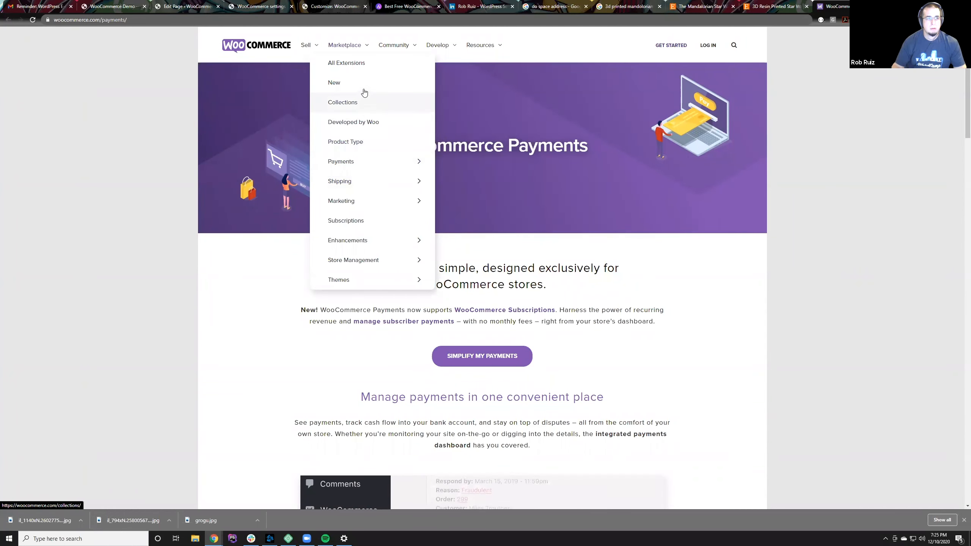
click(362, 64)
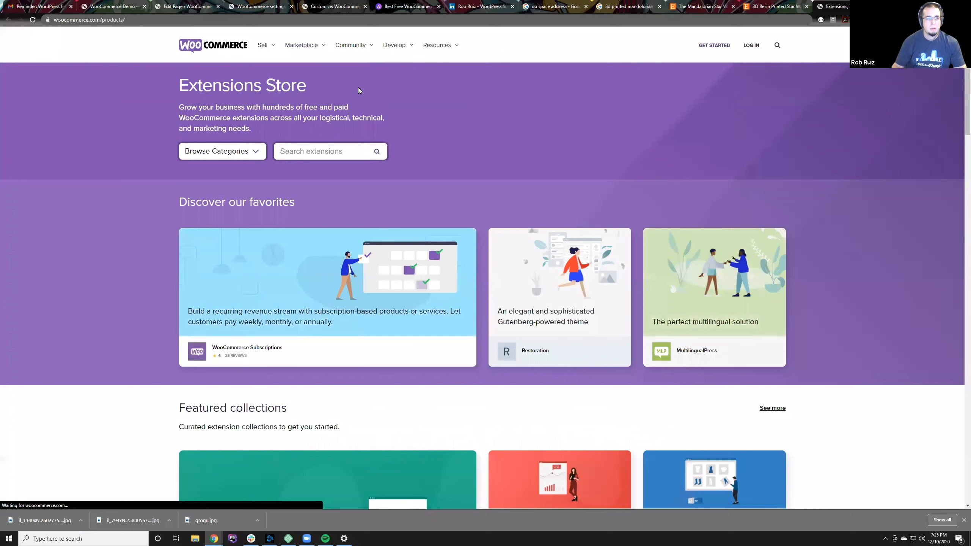
click(228, 151)
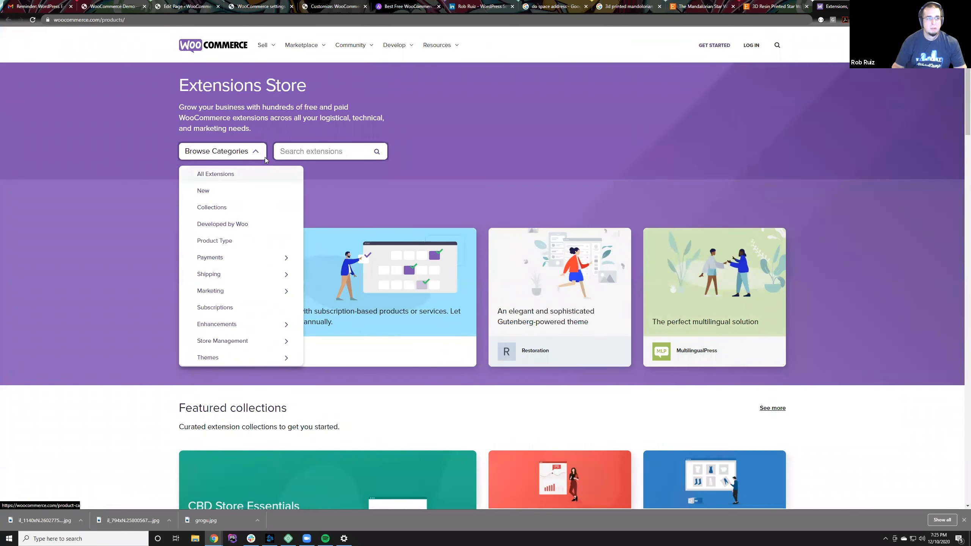
click(291, 149)
text(free)
key(Return)
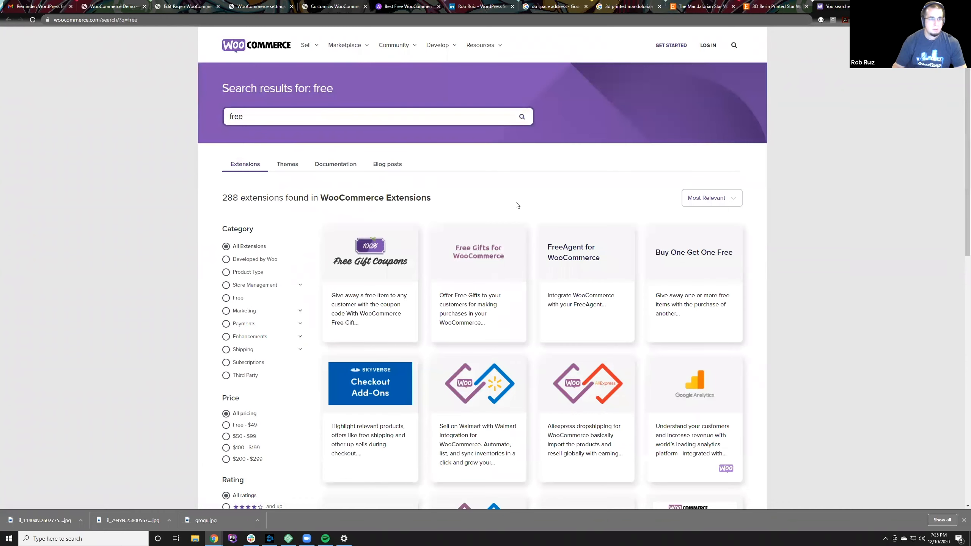
Step: Filter the "free" extension results to the Free - $49 price range, check the sorting options, and look over the listed extensions
scroll(516, 205, down, 4)
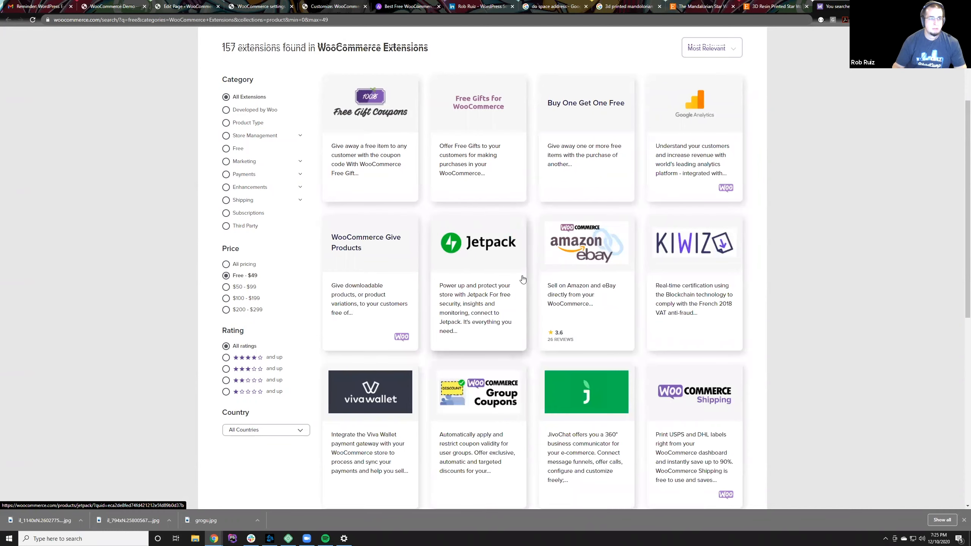
scroll(522, 279, up, 2)
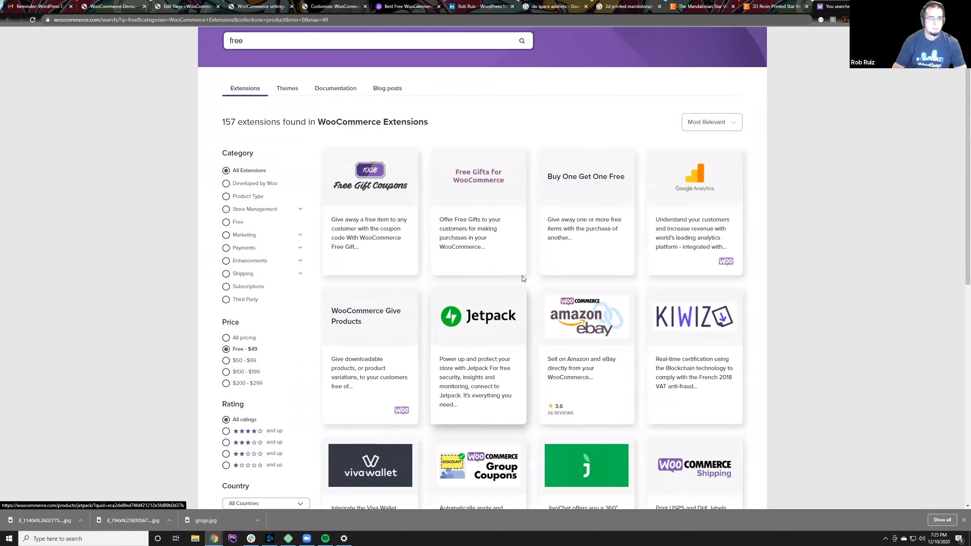
click(728, 127)
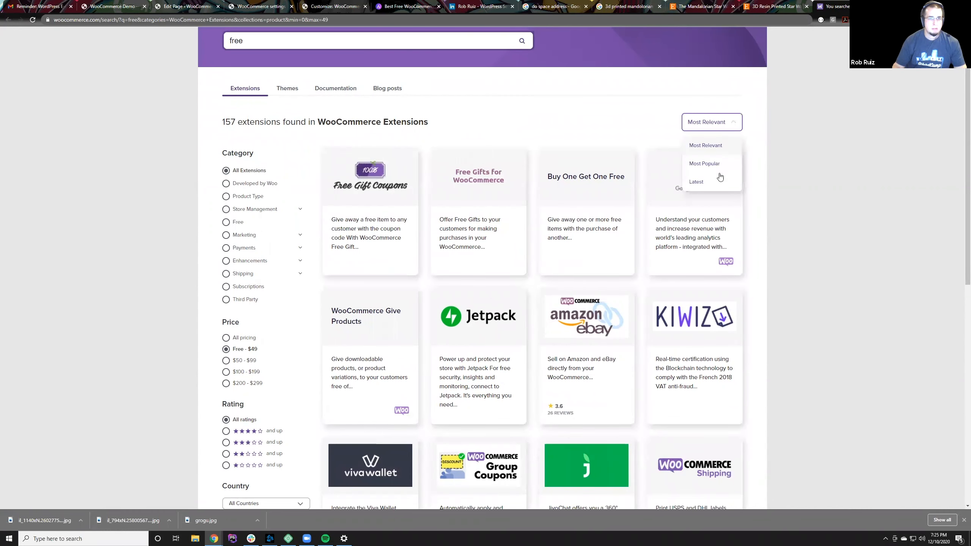
click(573, 120)
scroll(470, 298, down, 4)
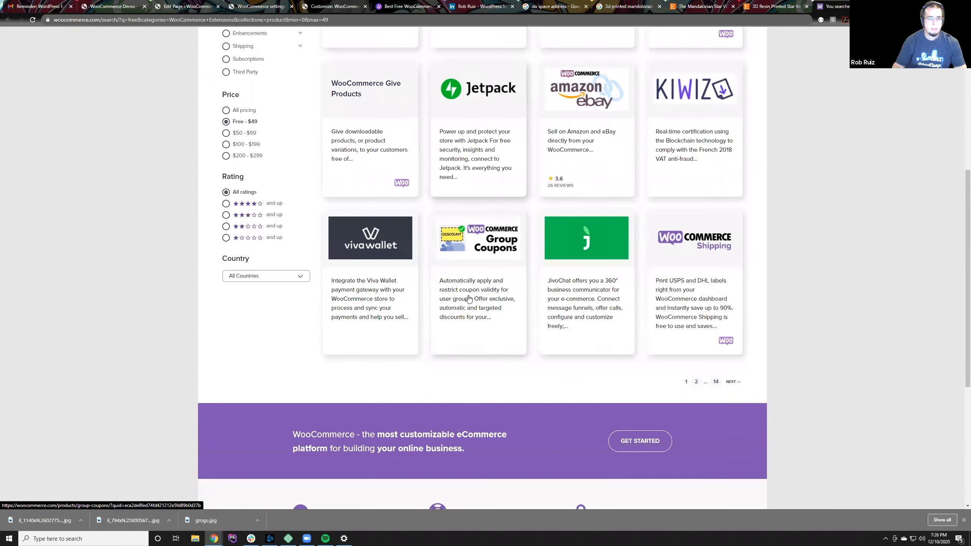
scroll(469, 299, up, 3)
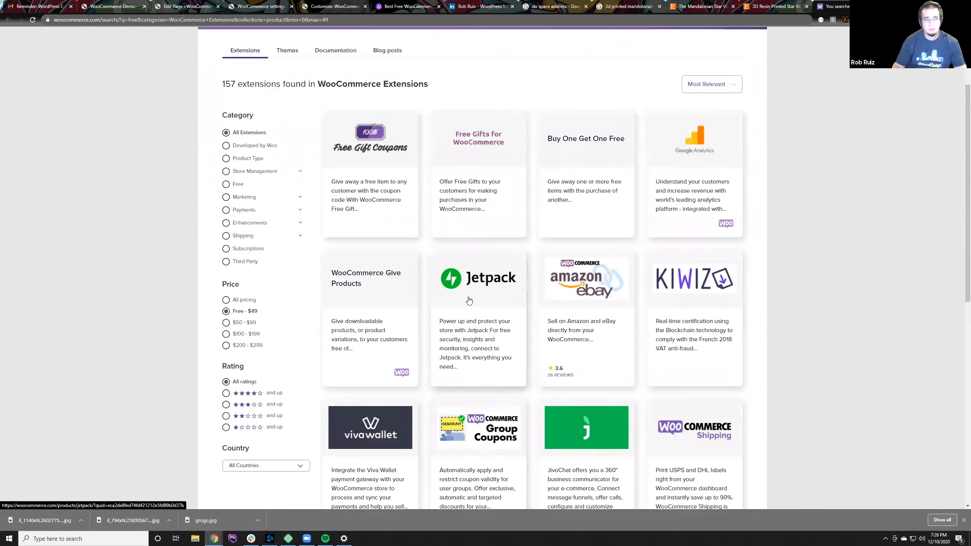
scroll(469, 300, down, 1)
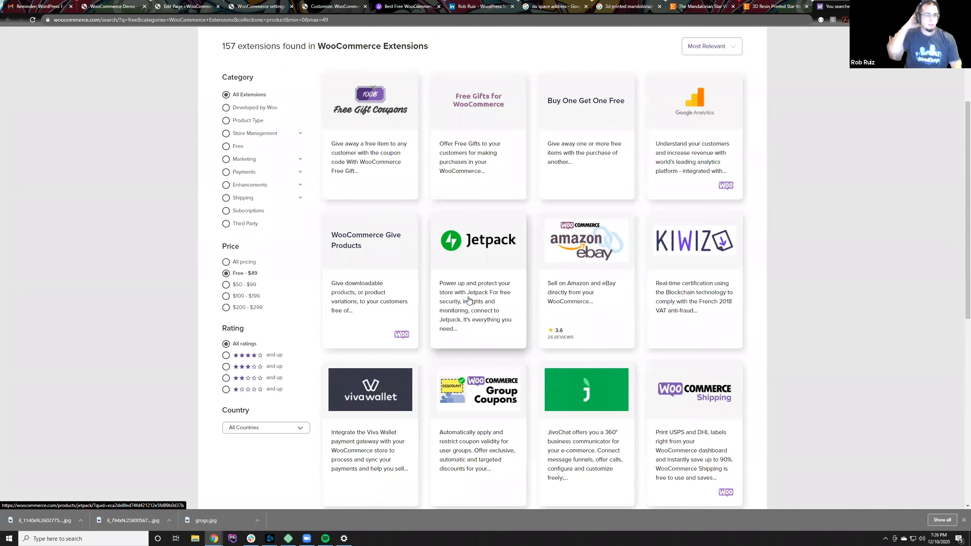
Step: Open the Jetpack extension's product page, skim its features, and return to the filtered extension results
click(482, 232)
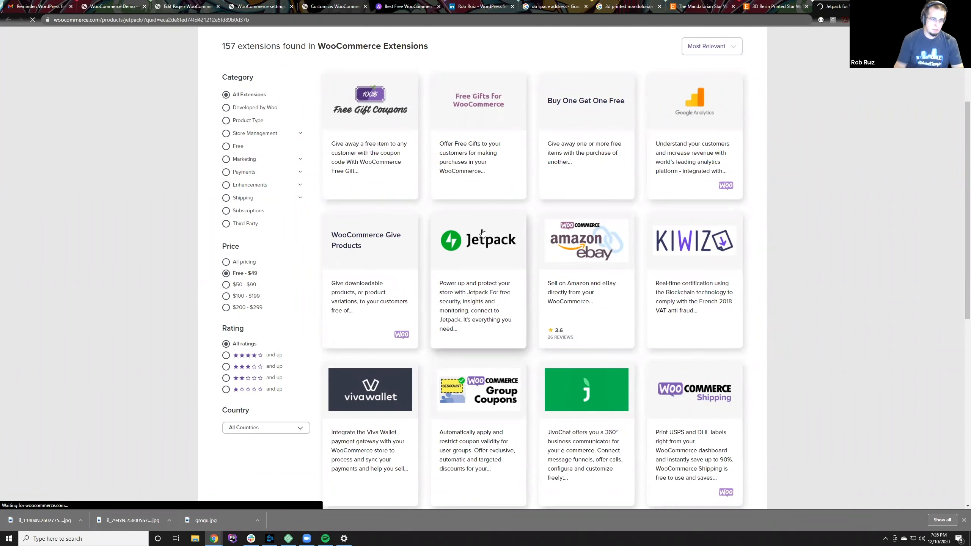
scroll(483, 232, down, 15)
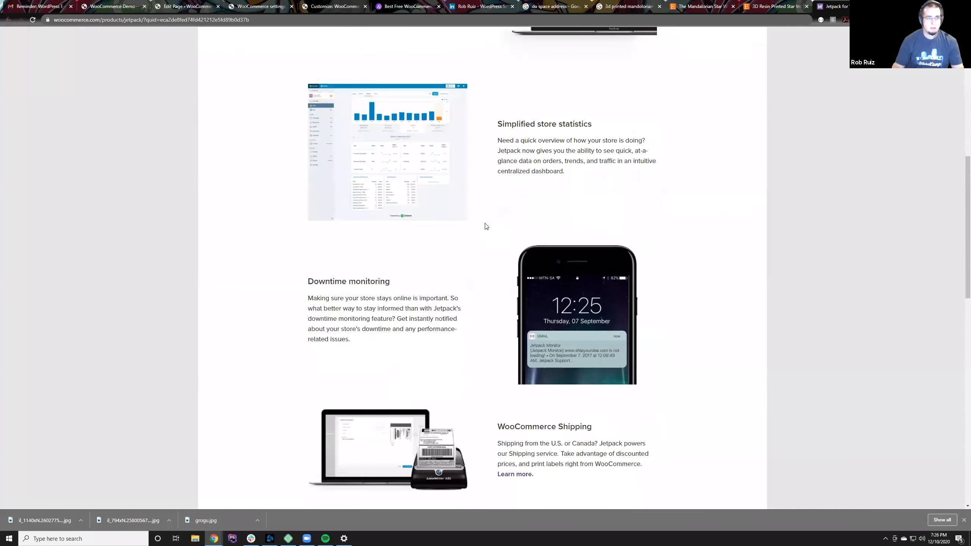
scroll(512, 222, up, 5)
scroll(512, 221, up, 12)
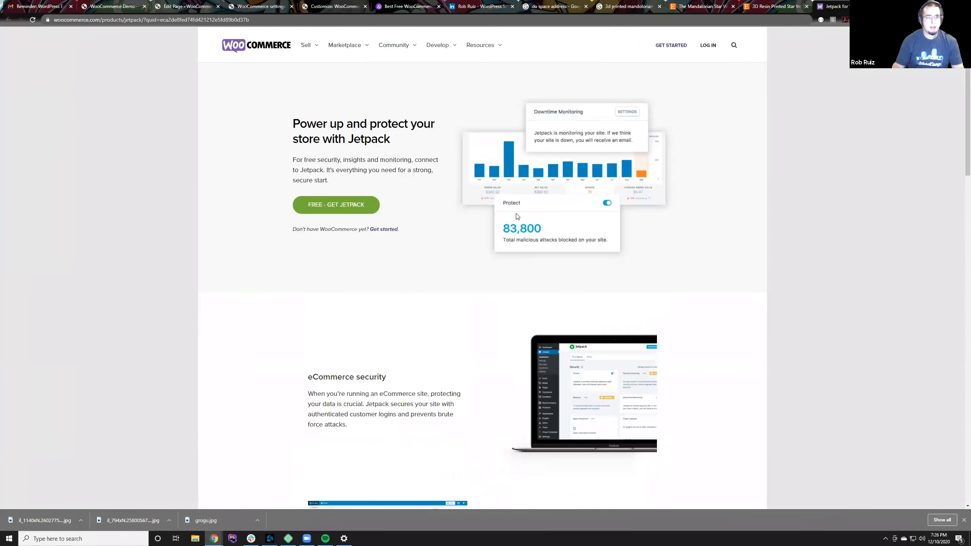
click(7, 20)
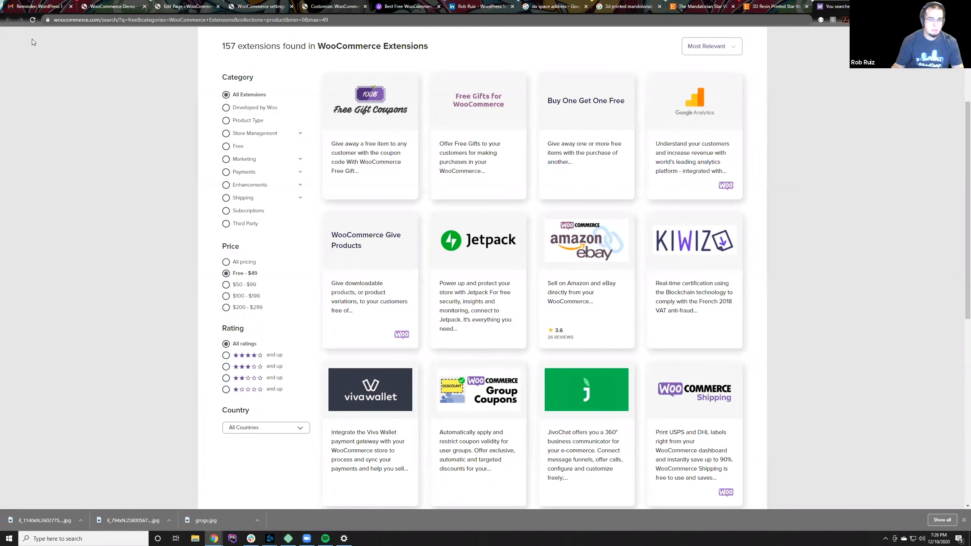
click(263, 149)
scroll(303, 193, up, 1)
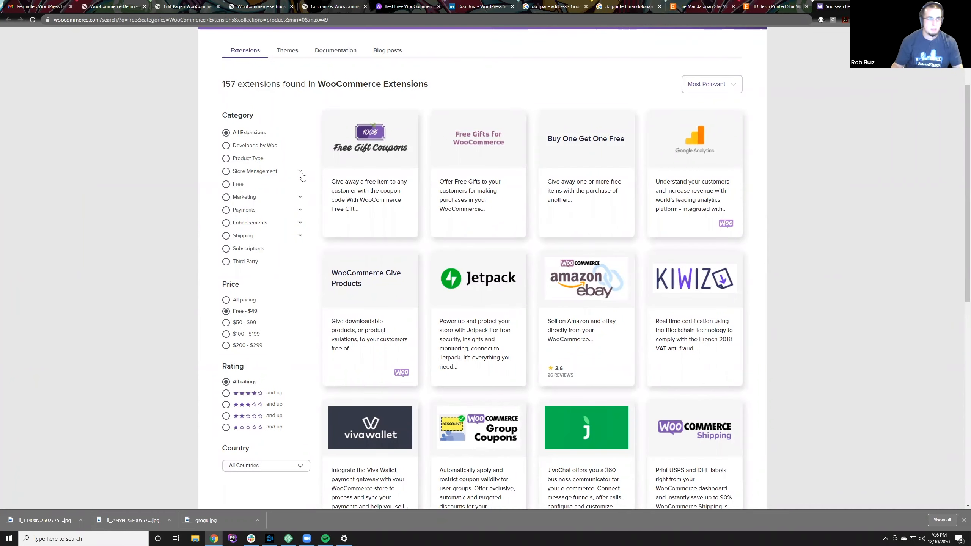
Step: Return to the demo store's WooCommerce settings and review the Emails, Integration, Advanced and General sections
click(186, 5)
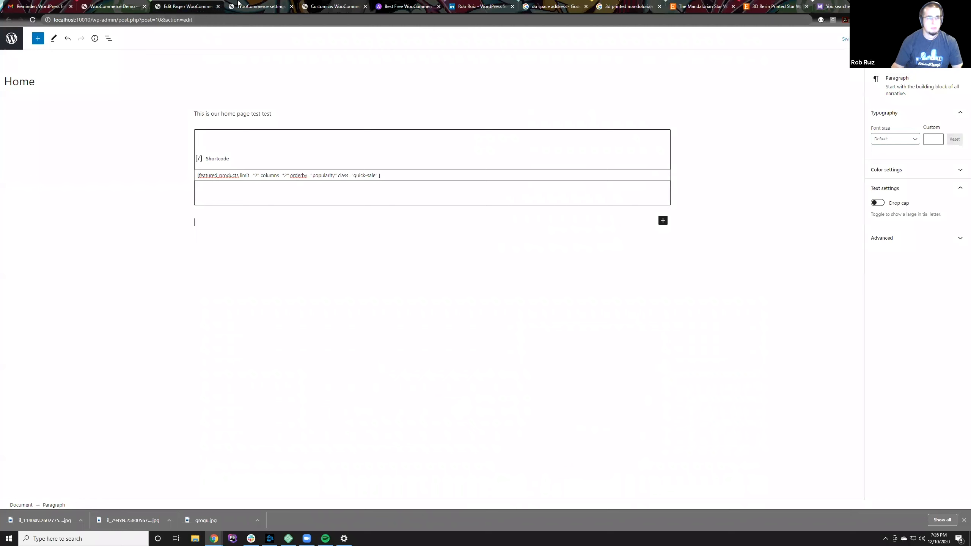
click(237, 4)
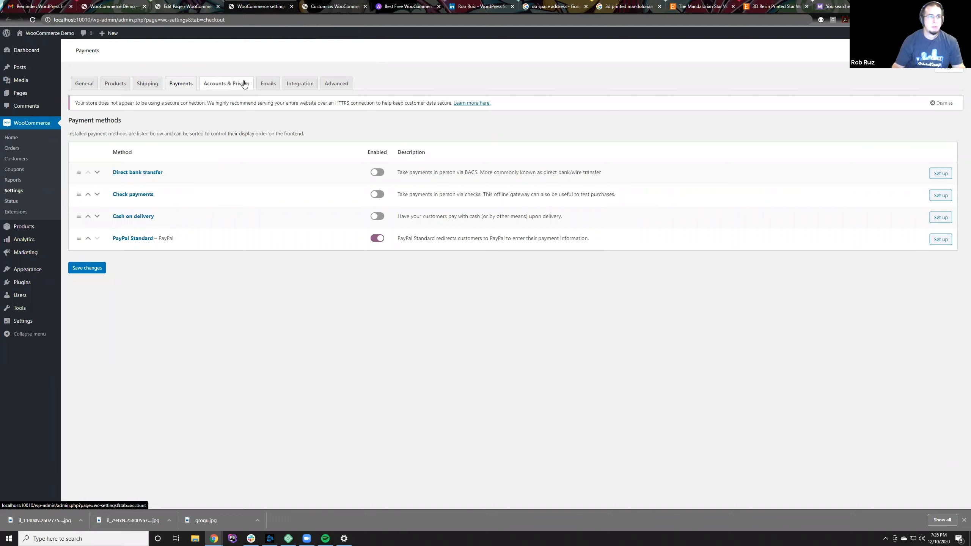
click(268, 84)
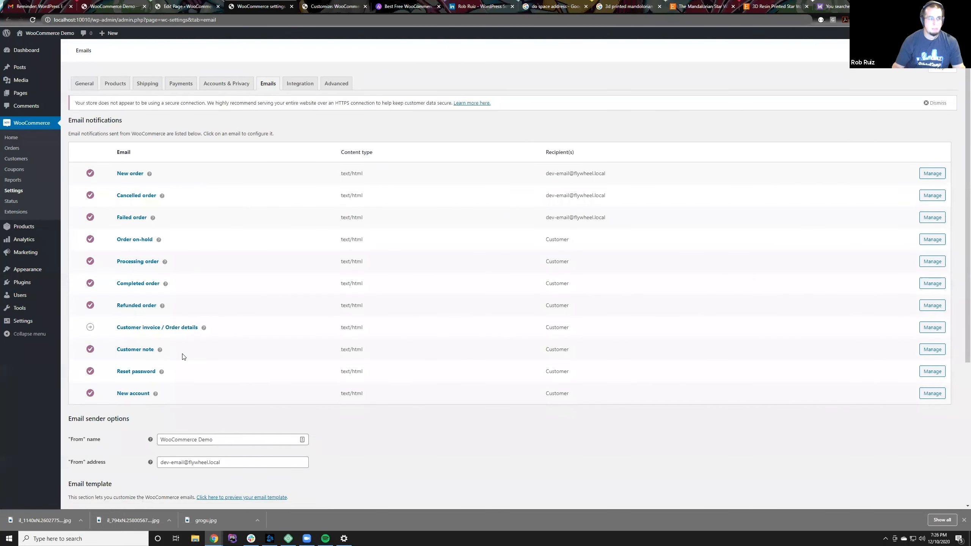
click(300, 84)
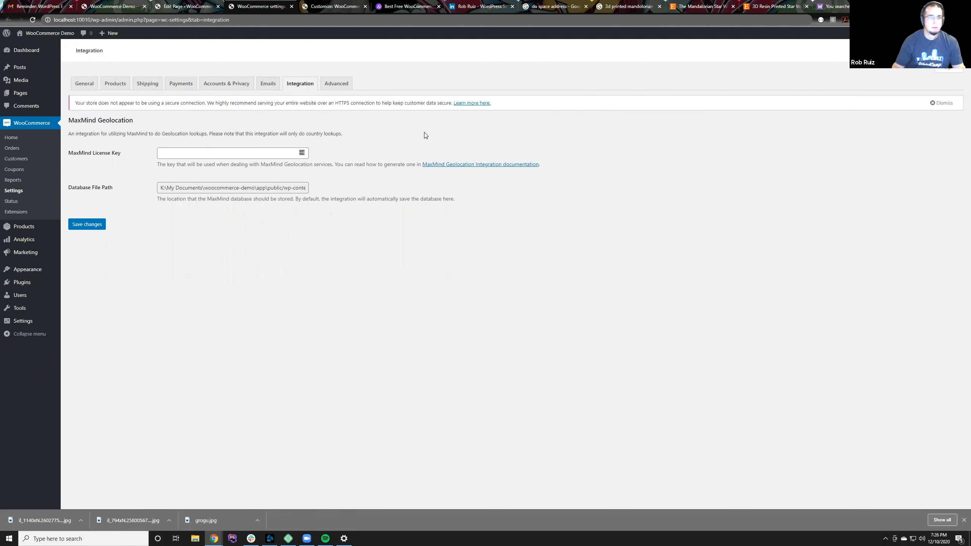
click(336, 87)
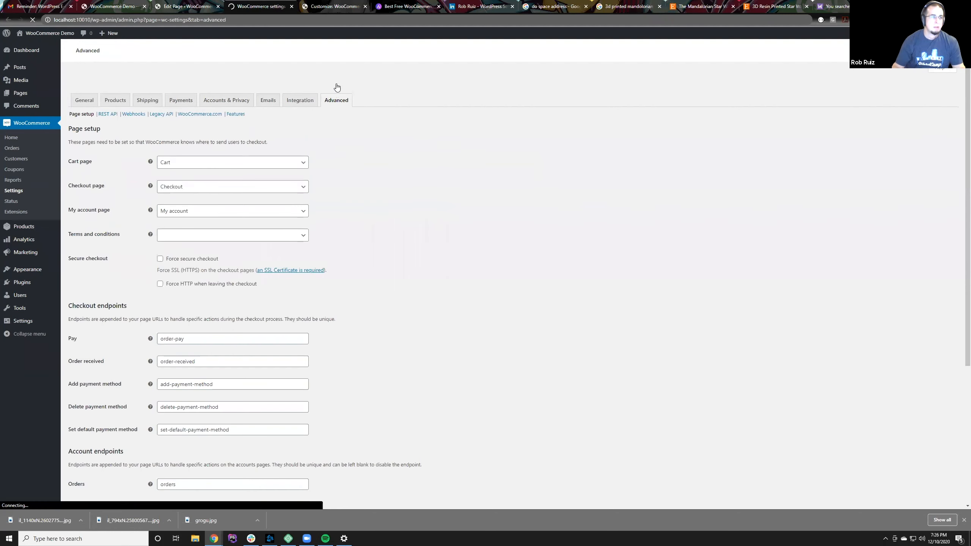
scroll(336, 314, down, 5)
scroll(336, 314, up, 5)
click(85, 84)
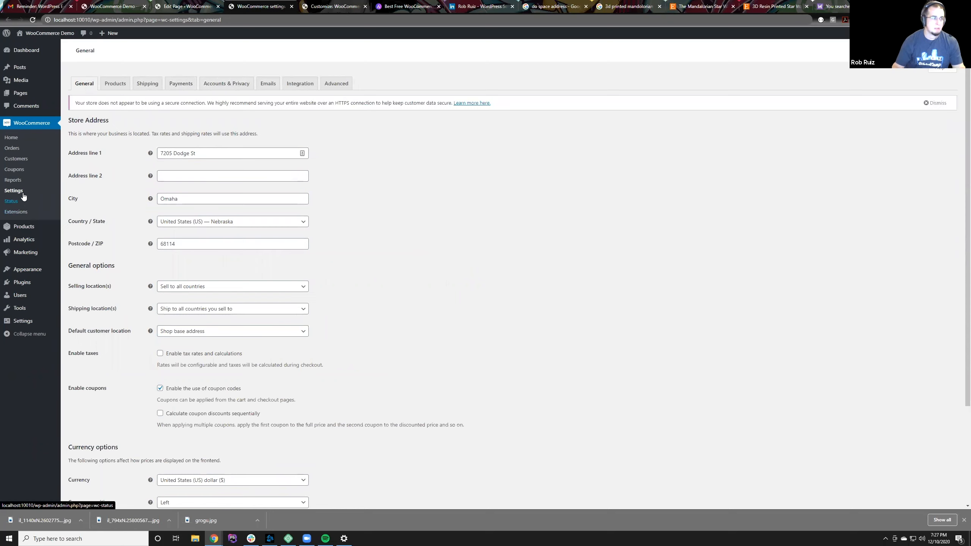
Step: View the demo store's Reports, Coupons and Orders pages in the WooCommerce admin
click(13, 180)
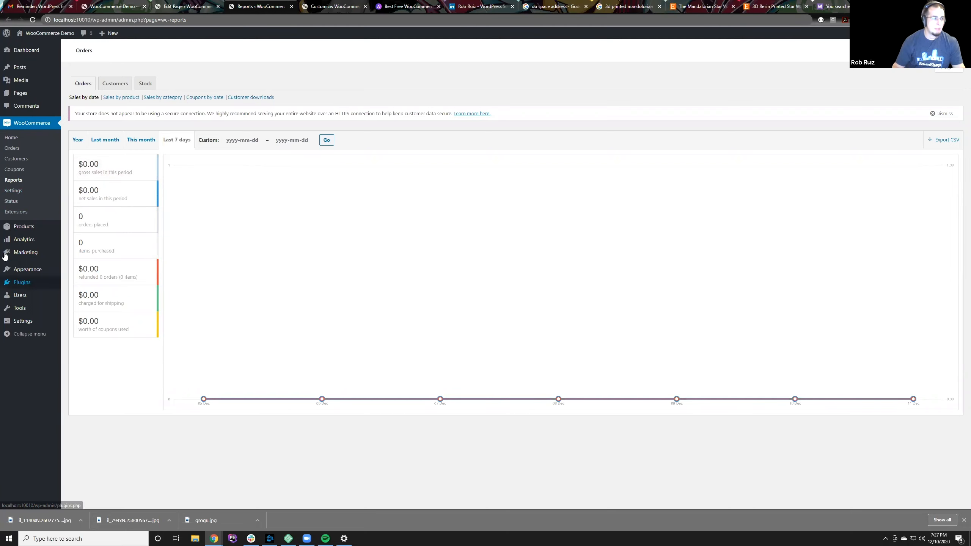
click(14, 169)
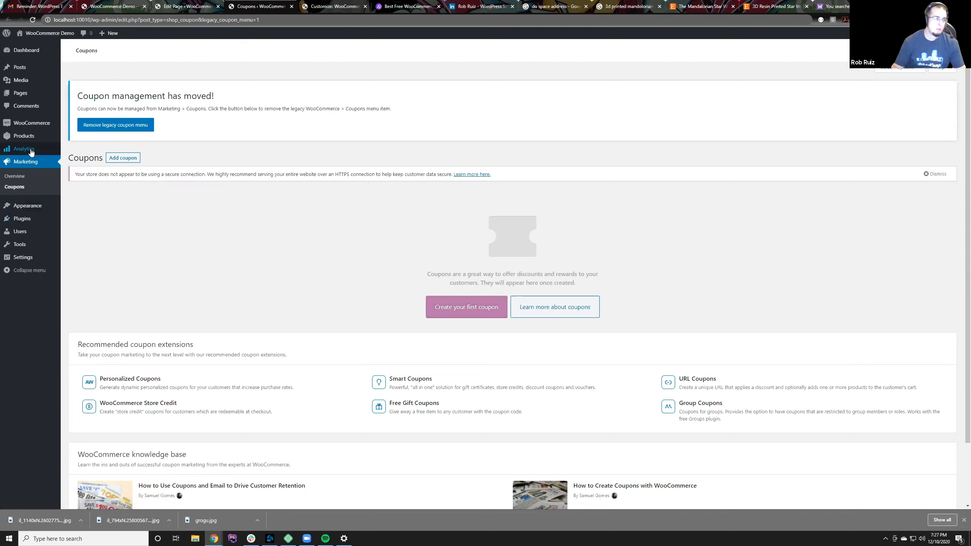
mouse_move(31, 152)
mouse_move(32, 132)
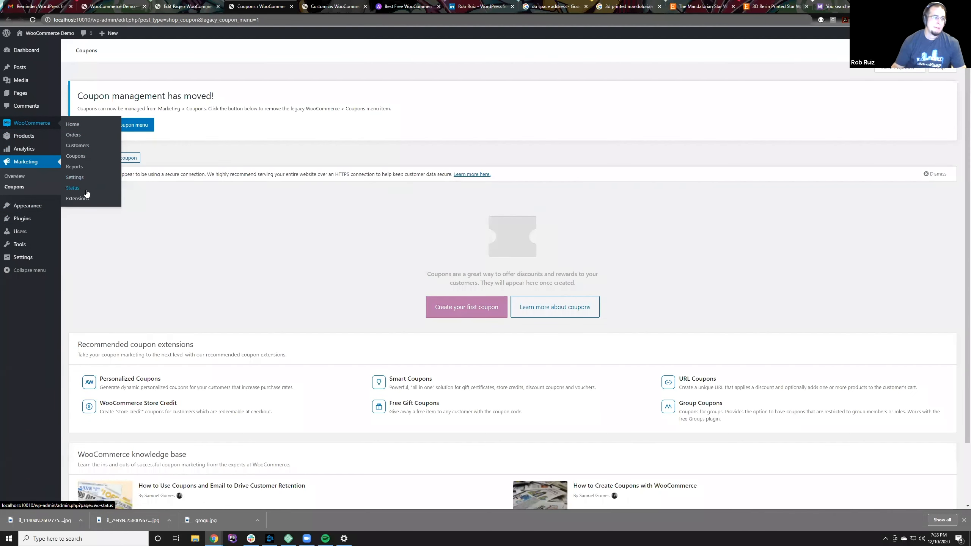
click(86, 137)
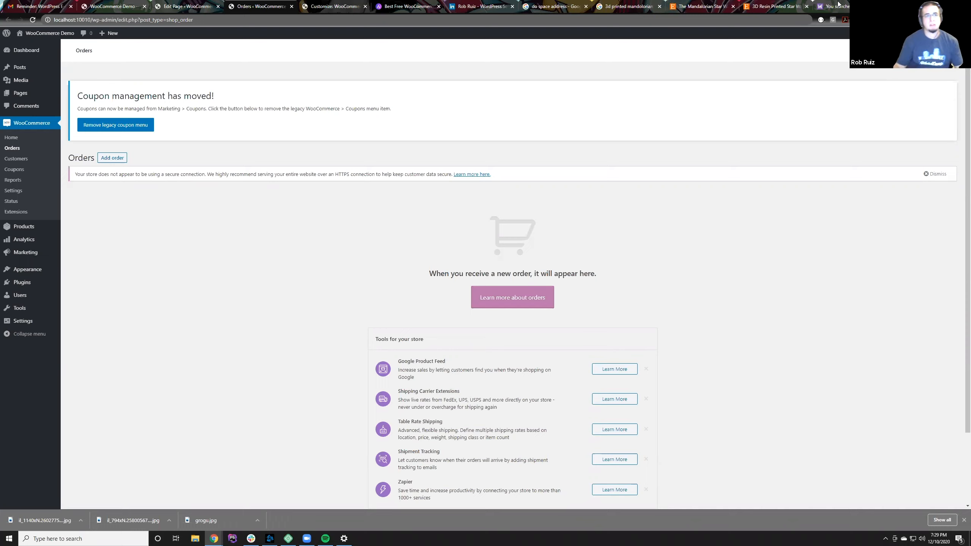
Step: Search Google for "woocommerce plugins" in a new browser tab and look over the results
key(ctrl+t)
text(wooco)
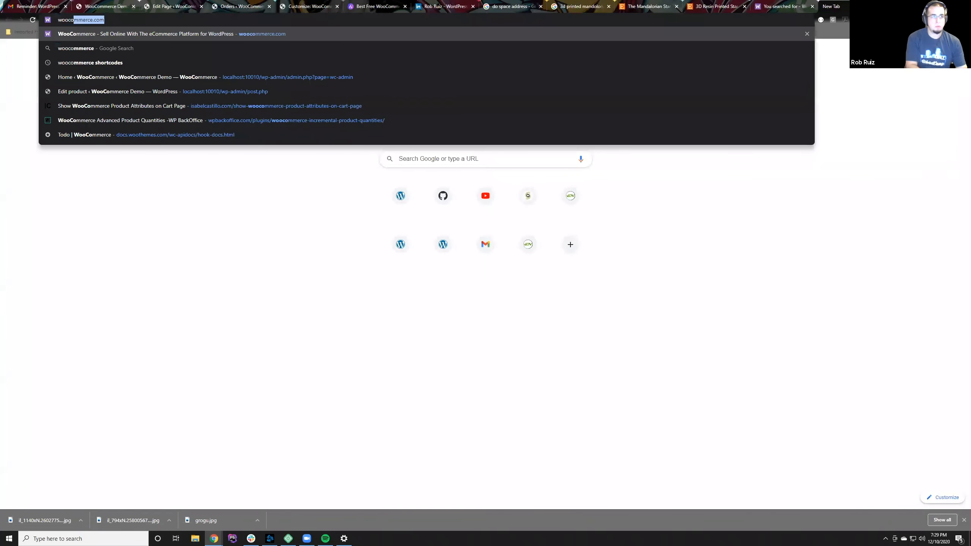
text(mmerce plug)
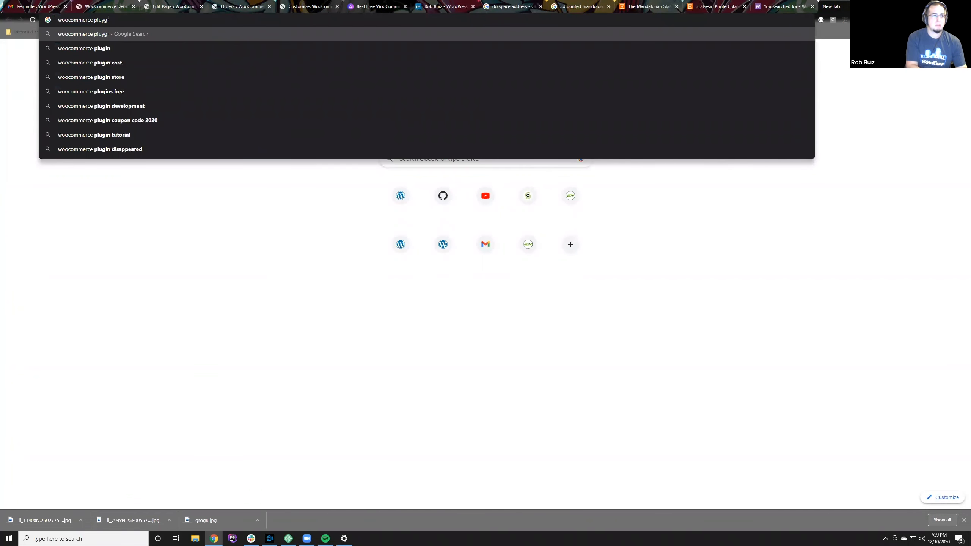
text(ins)
key(Return)
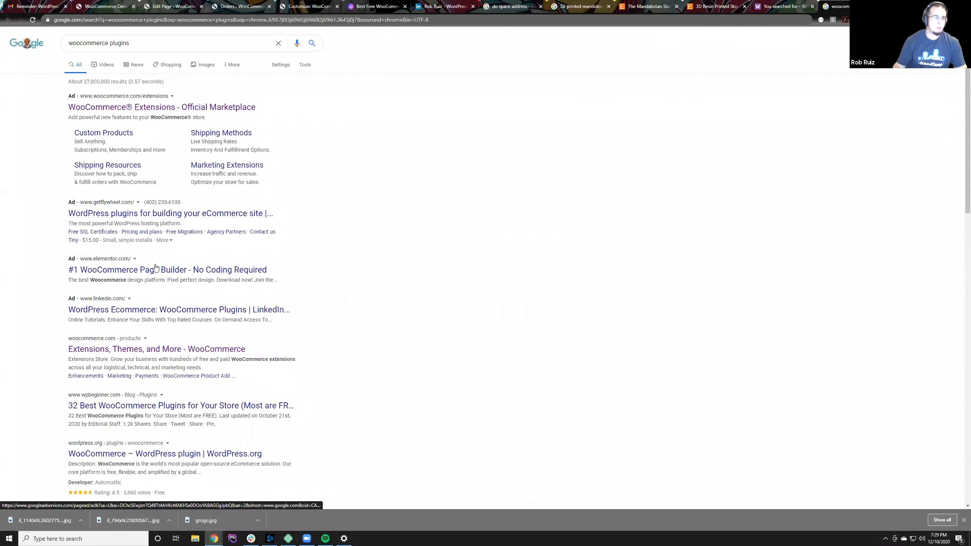
scroll(157, 274, down, 1)
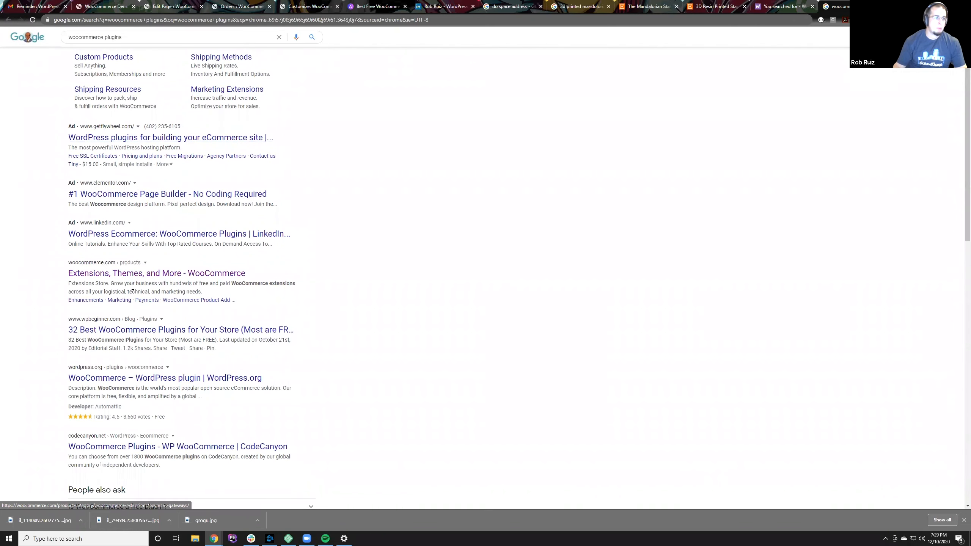
drag(61, 275, 286, 269)
click(386, 348)
scroll(334, 348, down, 2)
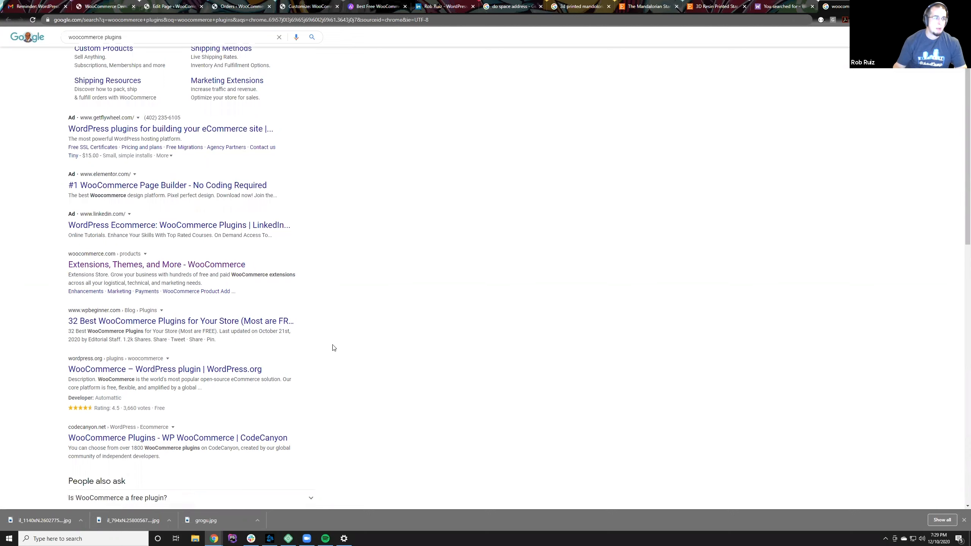
Step: View the WooCommerce plugin page on WordPress.org, return to the search results, and open CodeCanyon's WooCommerce plugins listing
click(92, 305)
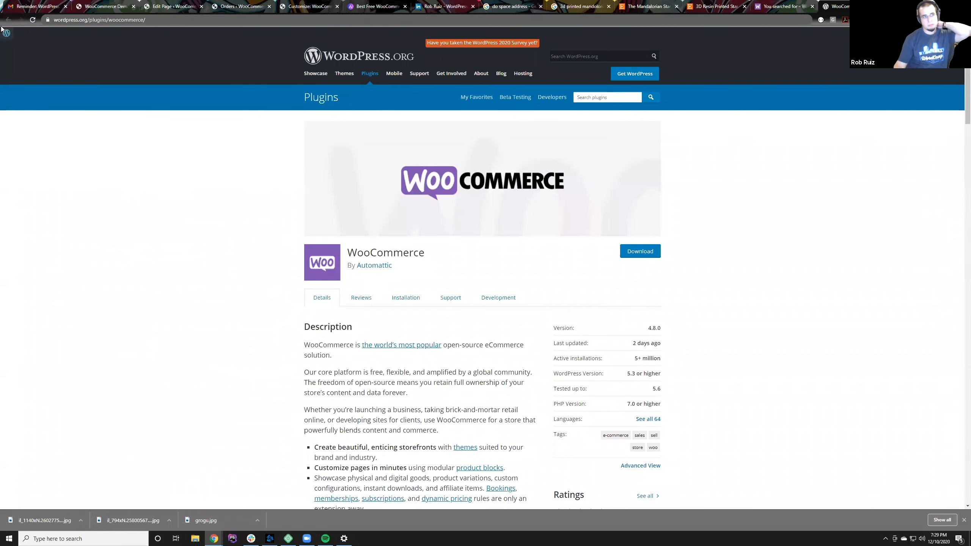
click(5, 20)
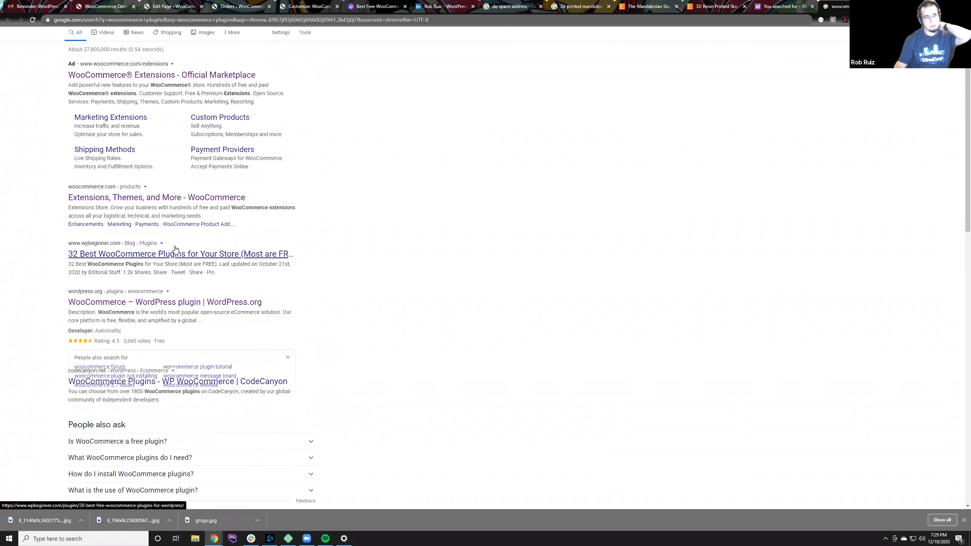
scroll(174, 256, down, 4)
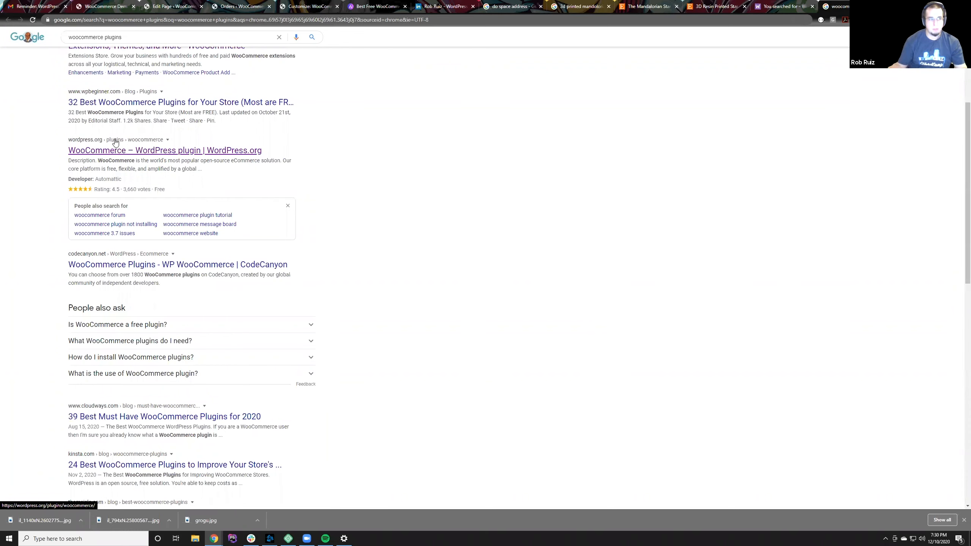
click(103, 267)
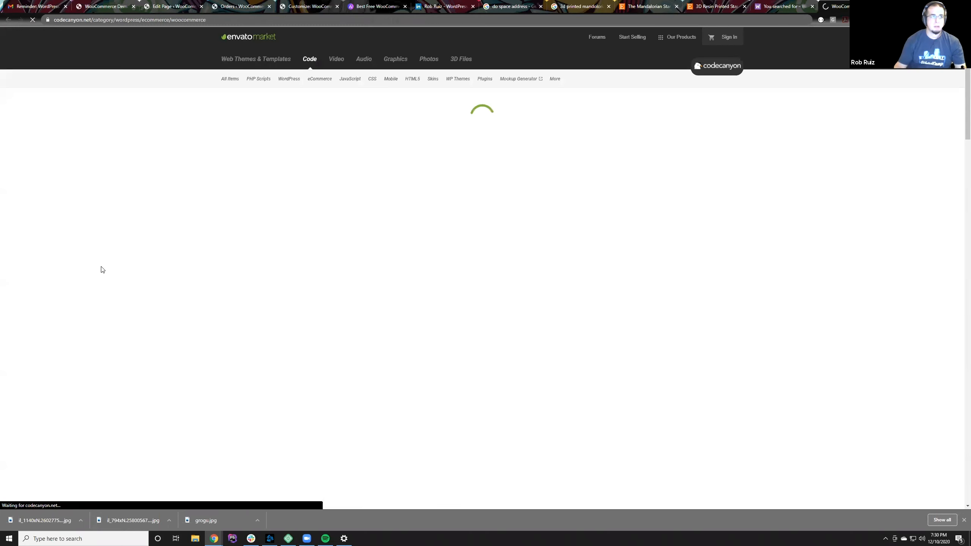
Step: Look over the bestsellers, rising stars and new releases in CodeCanyon's WooCommerce plugins listing
scroll(401, 228, down, 7)
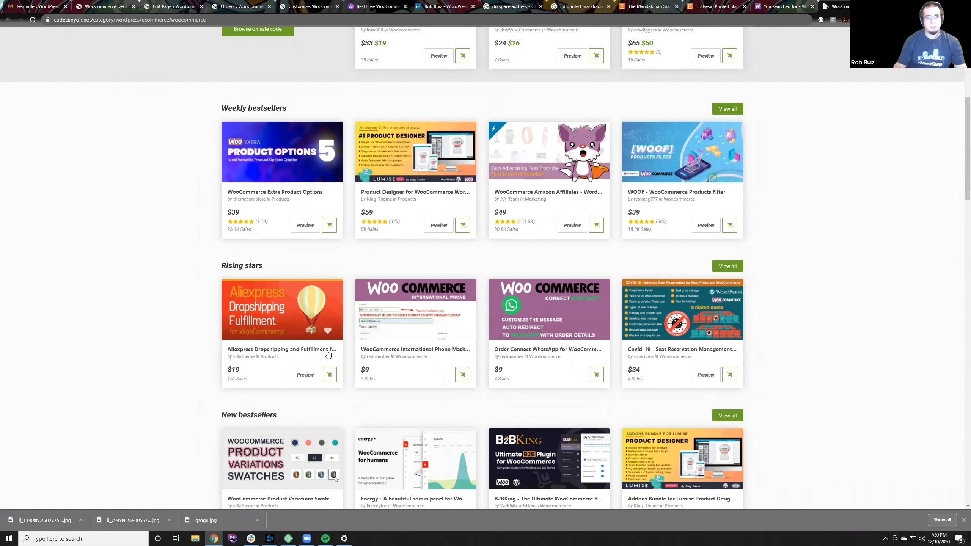
scroll(388, 377, down, 2)
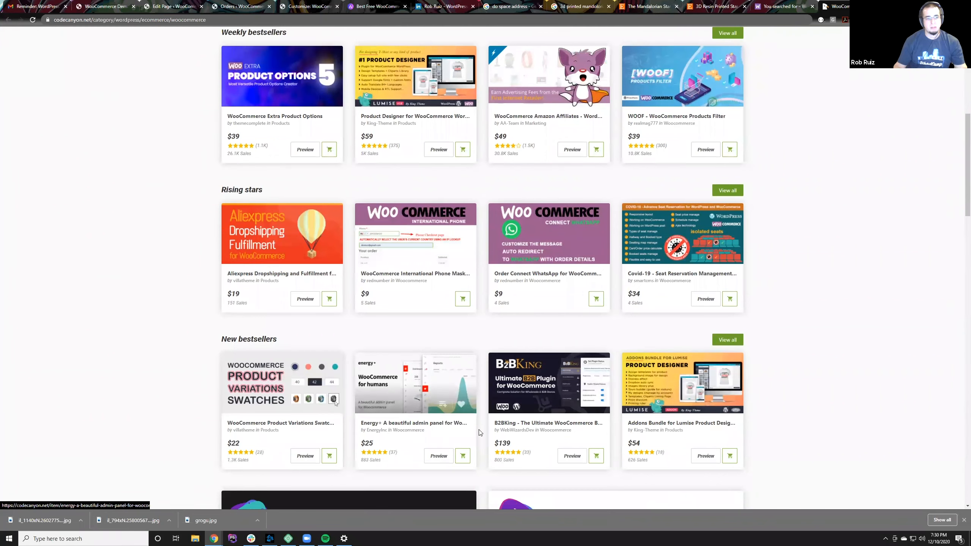
scroll(841, 421, down, 9)
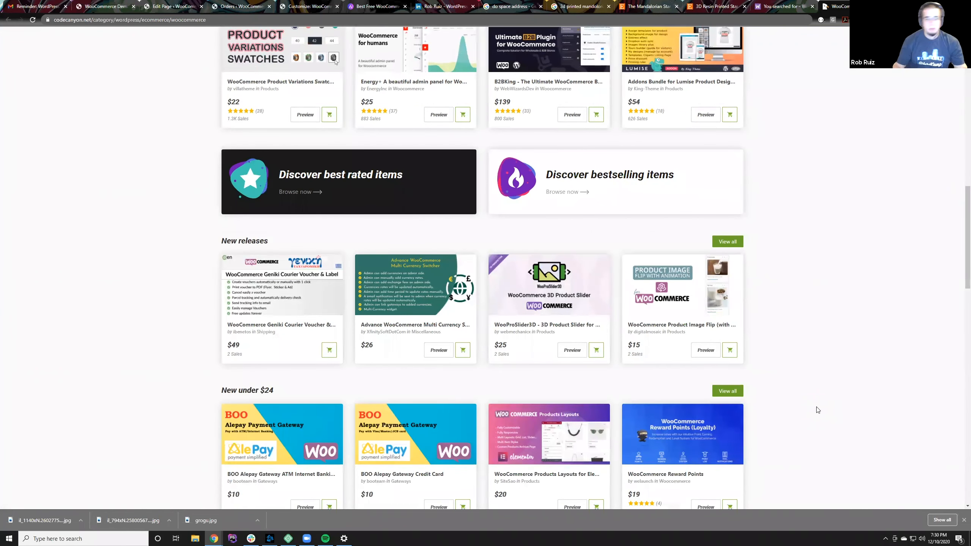
scroll(817, 410, up, 20)
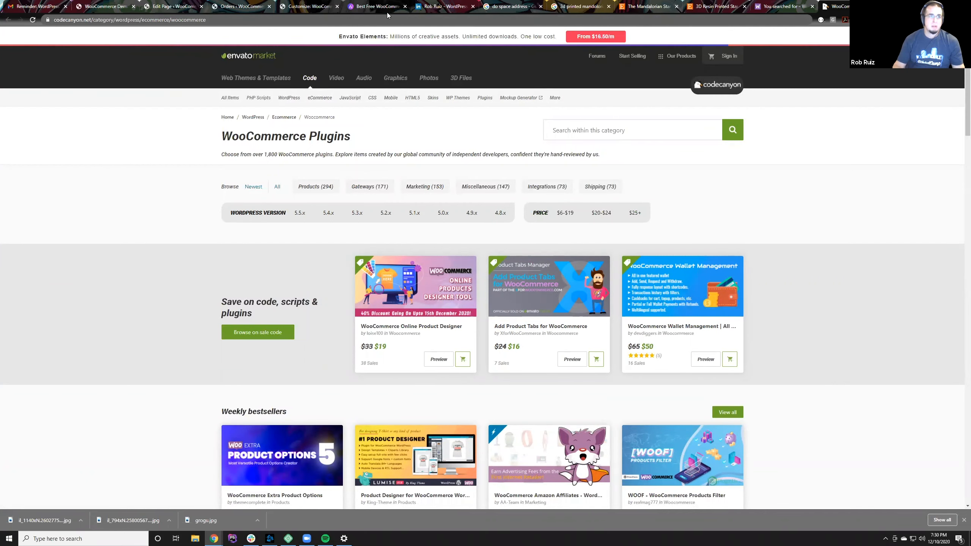
Step: View the open LinkedIn profile page, and load elitenutritionomaha.com in a new browser tab
click(439, 7)
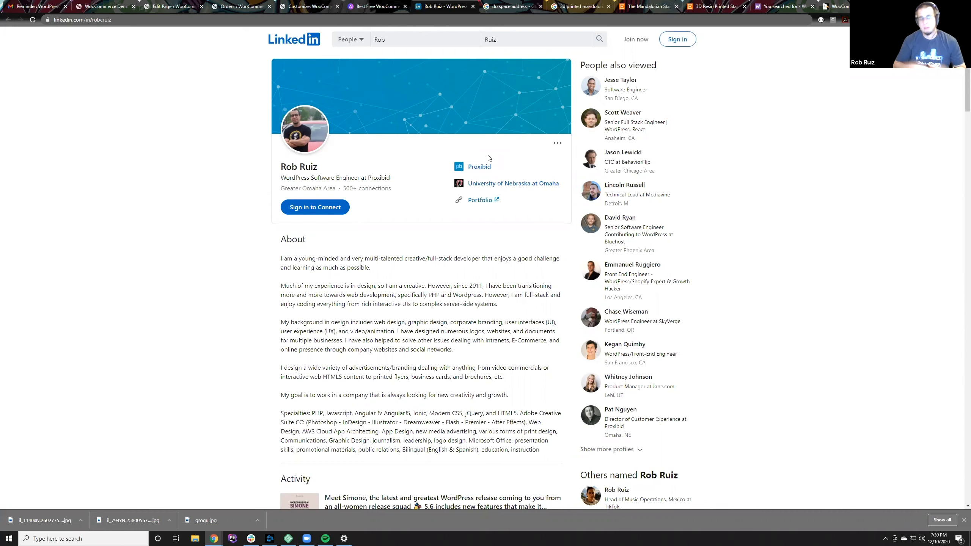
click(190, 21)
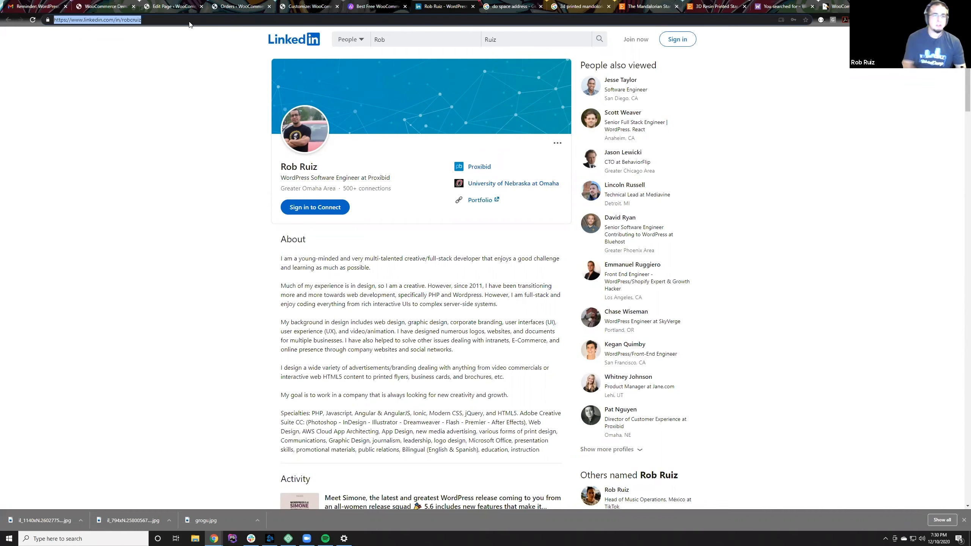
key(ctrl+t)
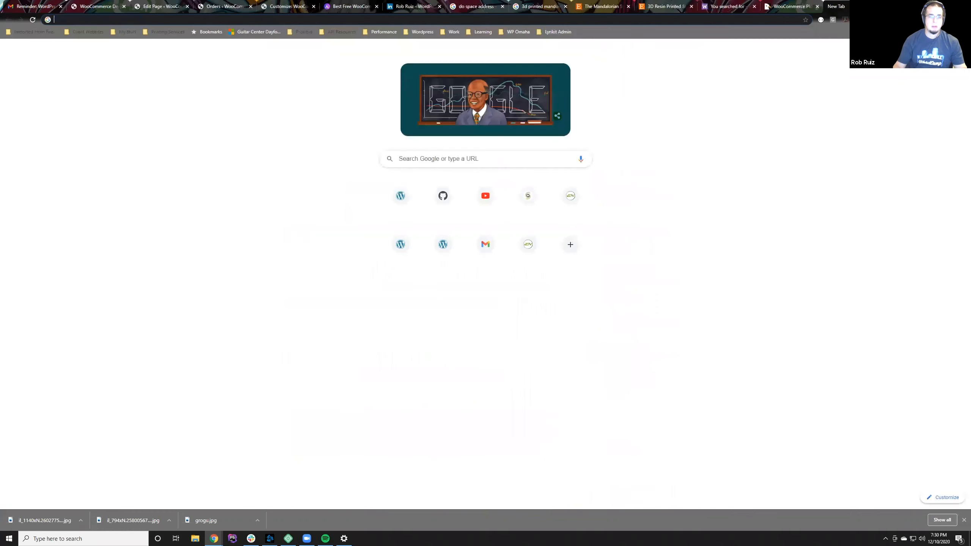
text(elite)
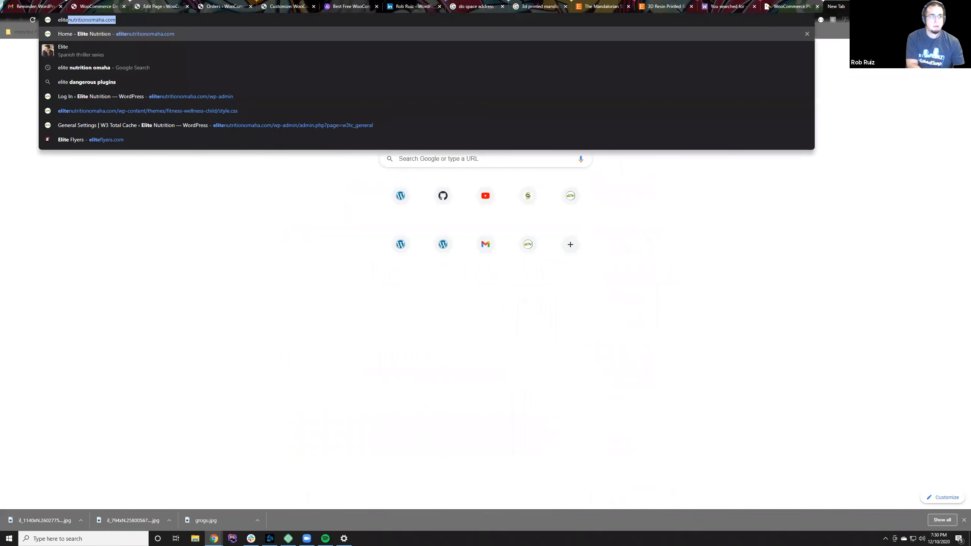
key(Return)
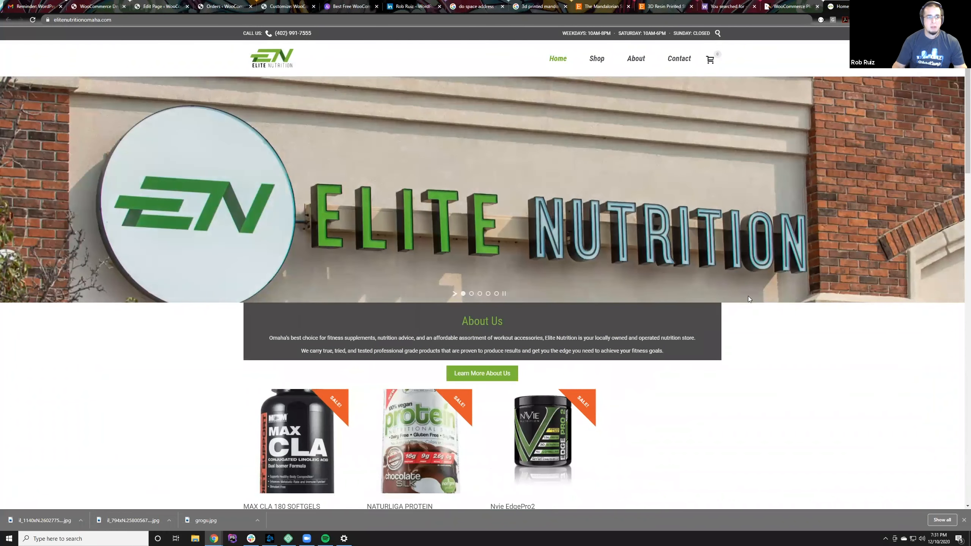
Step: Look over the sale items, featured products and brands on the Elite Nutrition home page
scroll(748, 296, down, 3)
scroll(382, 345, down, 5)
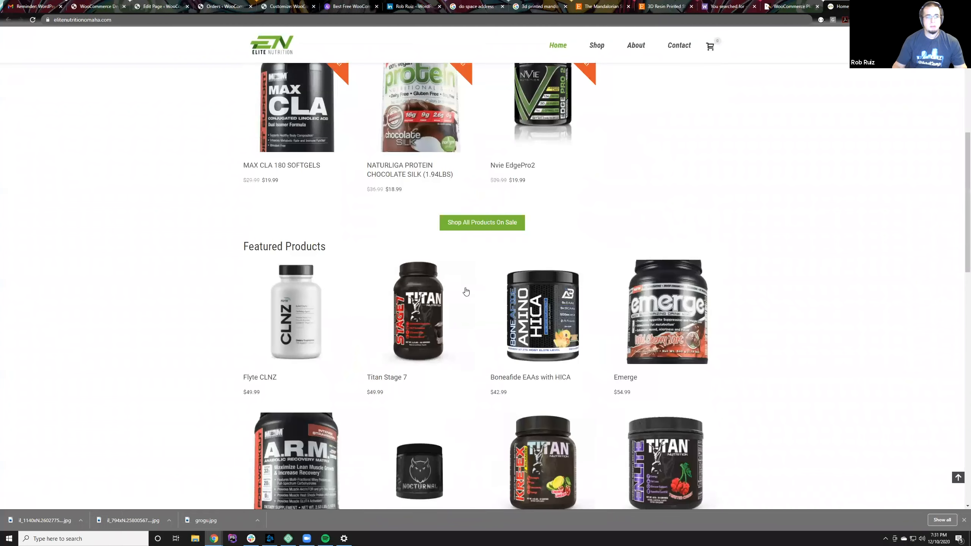
scroll(464, 288, down, 3)
scroll(444, 277, down, 3)
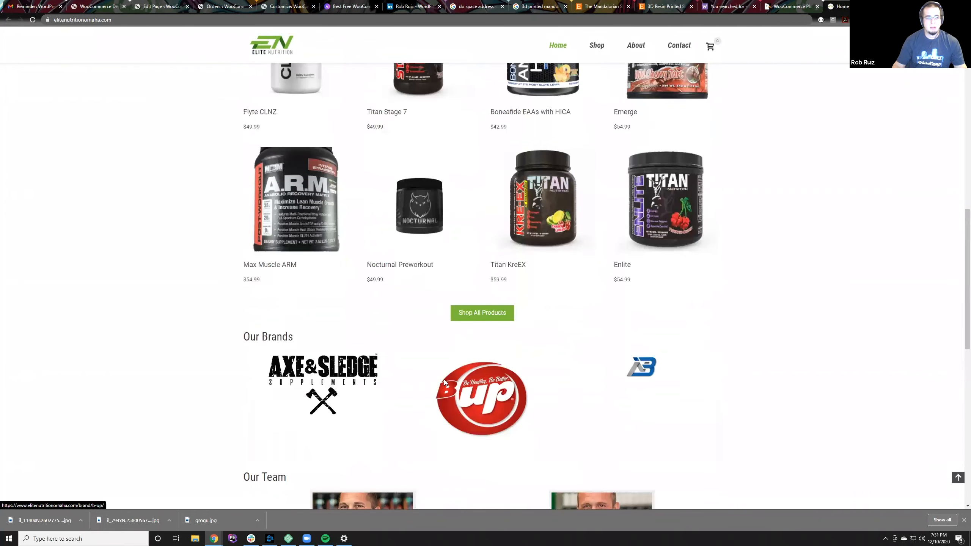
scroll(443, 382, down, 5)
scroll(444, 369, up, 8)
scroll(468, 299, up, 2)
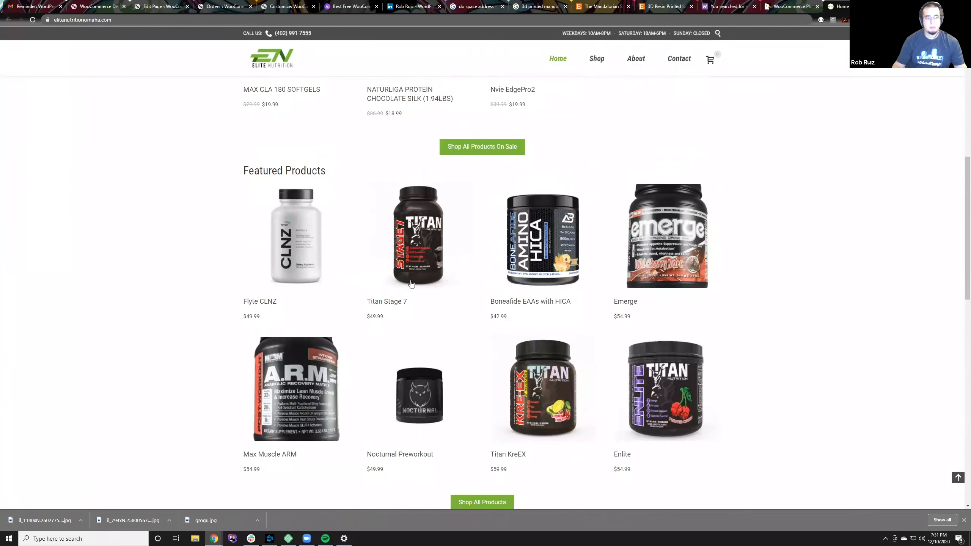
Step: Open the Flyte CLNZ product from the featured products and add one to the cart
click(300, 256)
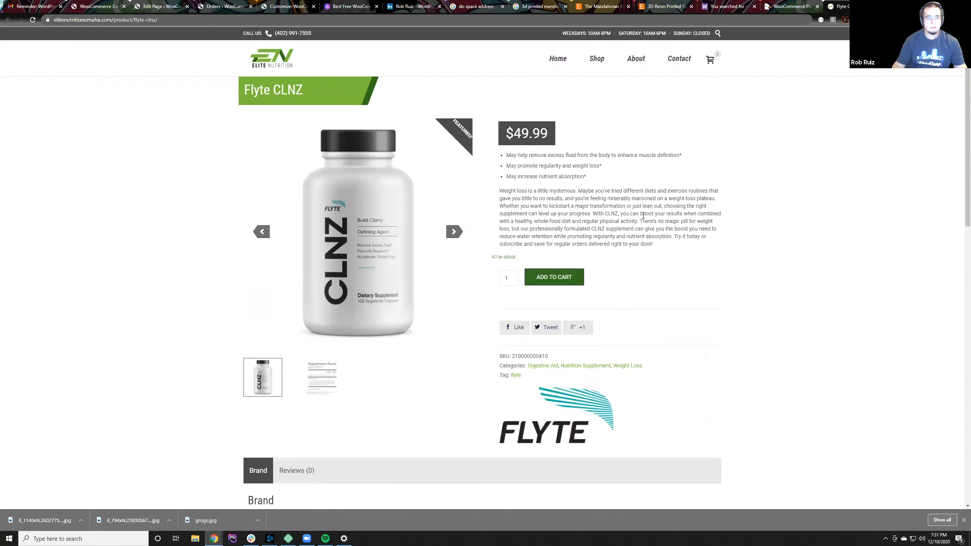
click(577, 278)
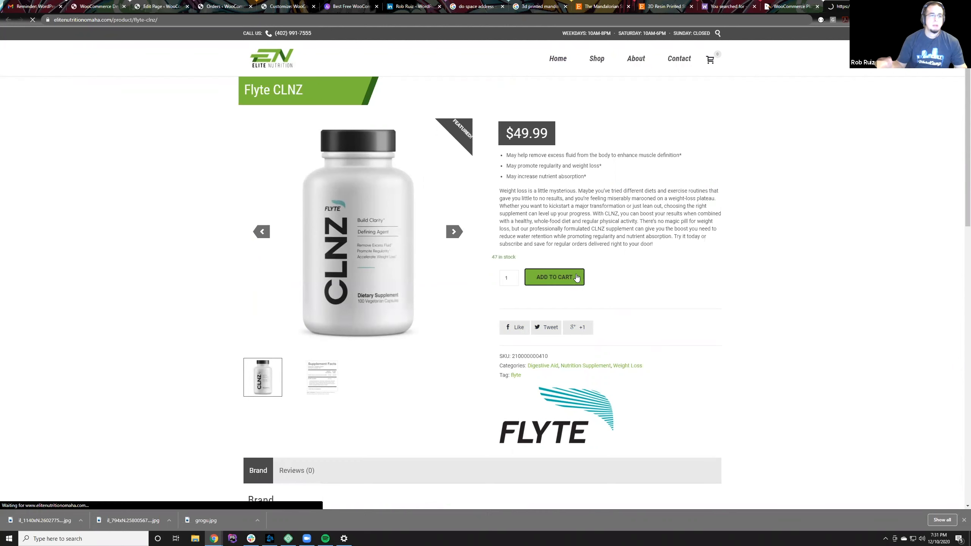
scroll(562, 239, down, 2)
scroll(561, 238, up, 2)
Step: Go to the store's Shop page and expand General Health and other parent product categories to view their subcategories
click(597, 60)
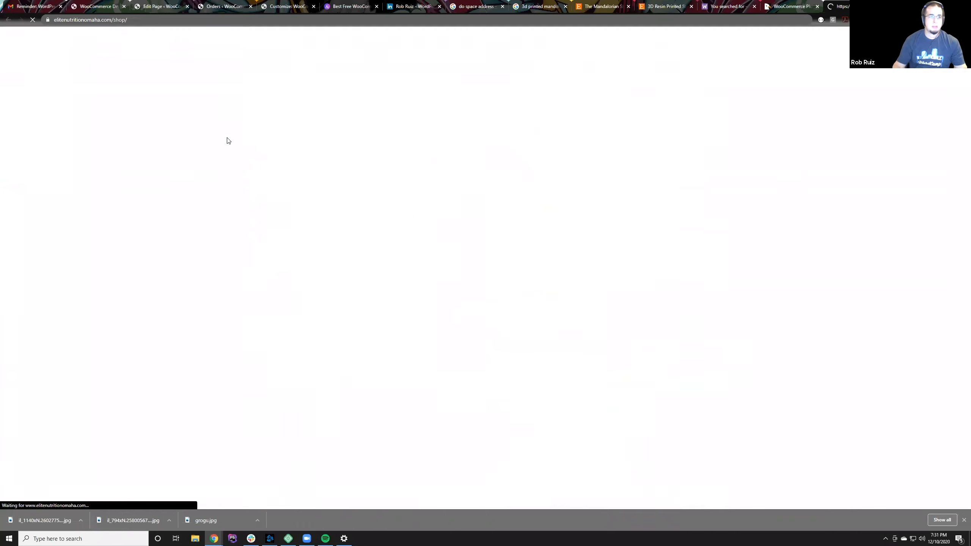
scroll(213, 222, down, 4)
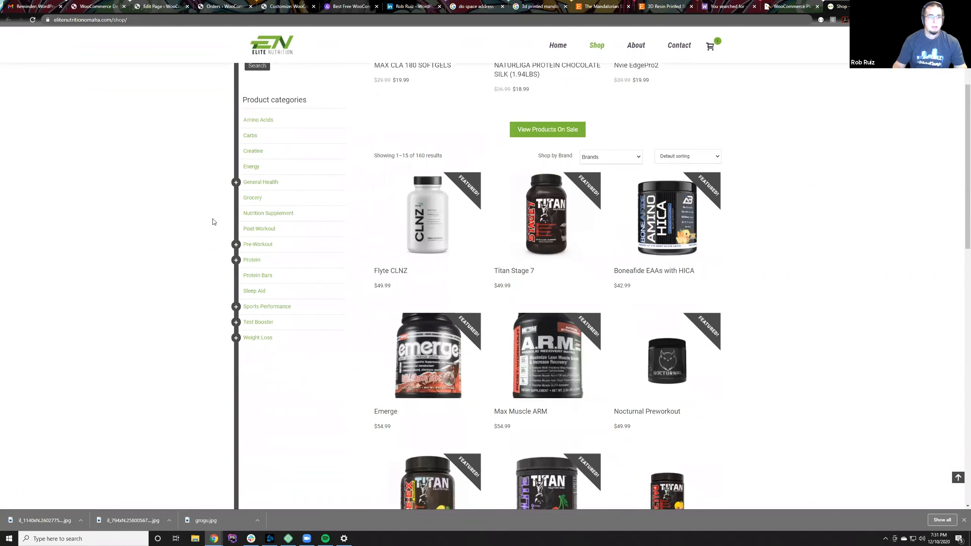
click(236, 182)
scroll(293, 353, down, 2)
click(235, 247)
click(236, 247)
click(236, 106)
Step: Filter the shop's products by a price range of $60 to $90
scroll(348, 260, up, 6)
drag(247, 142, 331, 144)
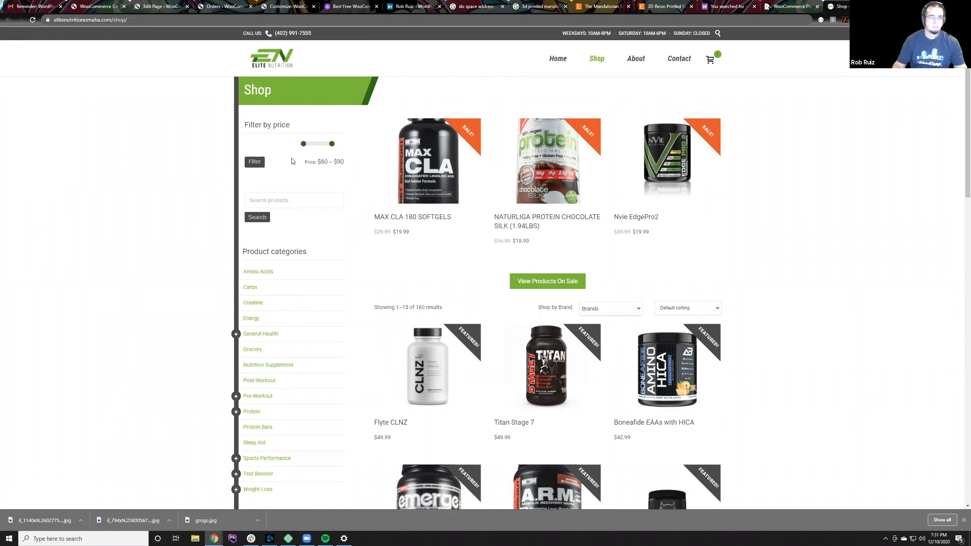
click(258, 161)
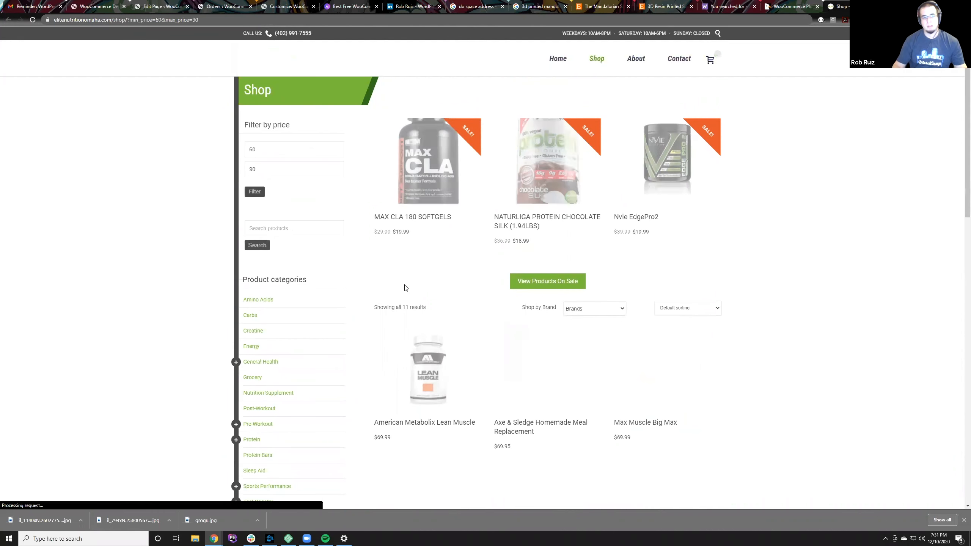